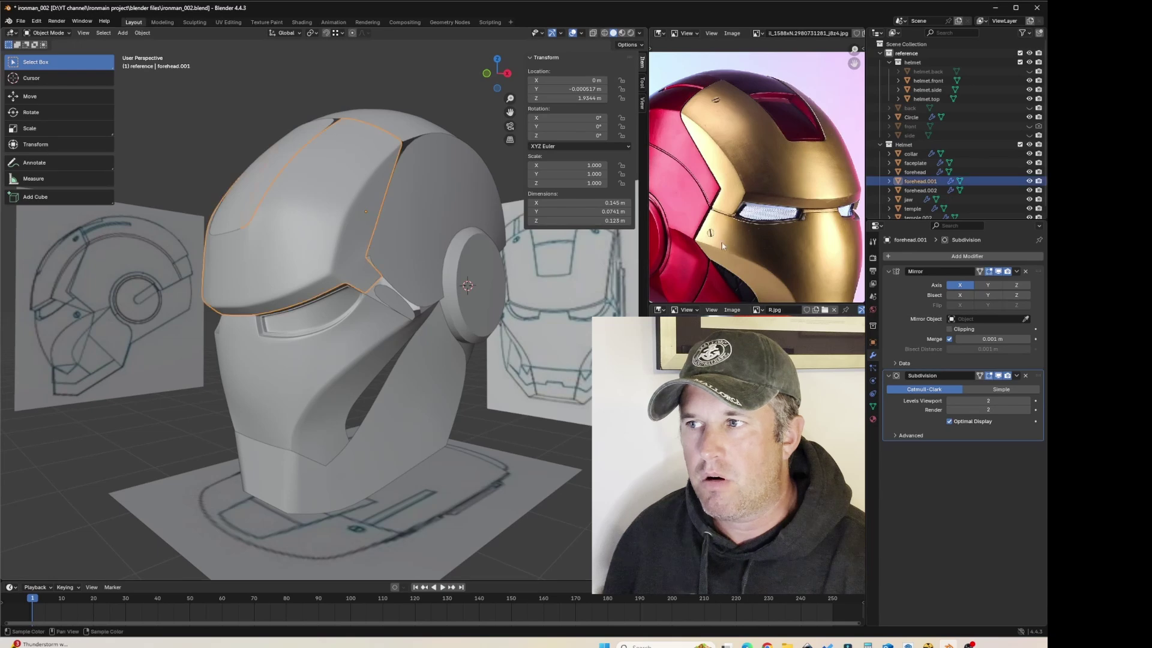
Step: Compare the helmet's forehead panel and brow corner with the reference photo, checking both its smoothed form and its edit mesh
scroll(736, 240, "down", 2)
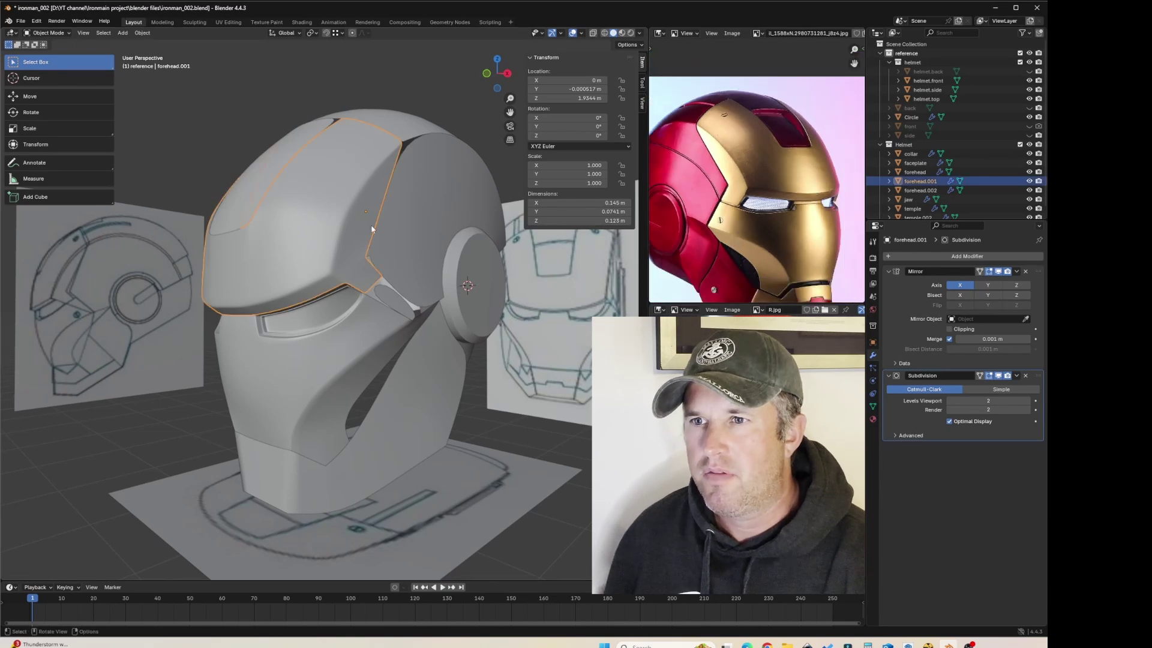
middle_click_drag(351, 189, 381, 248)
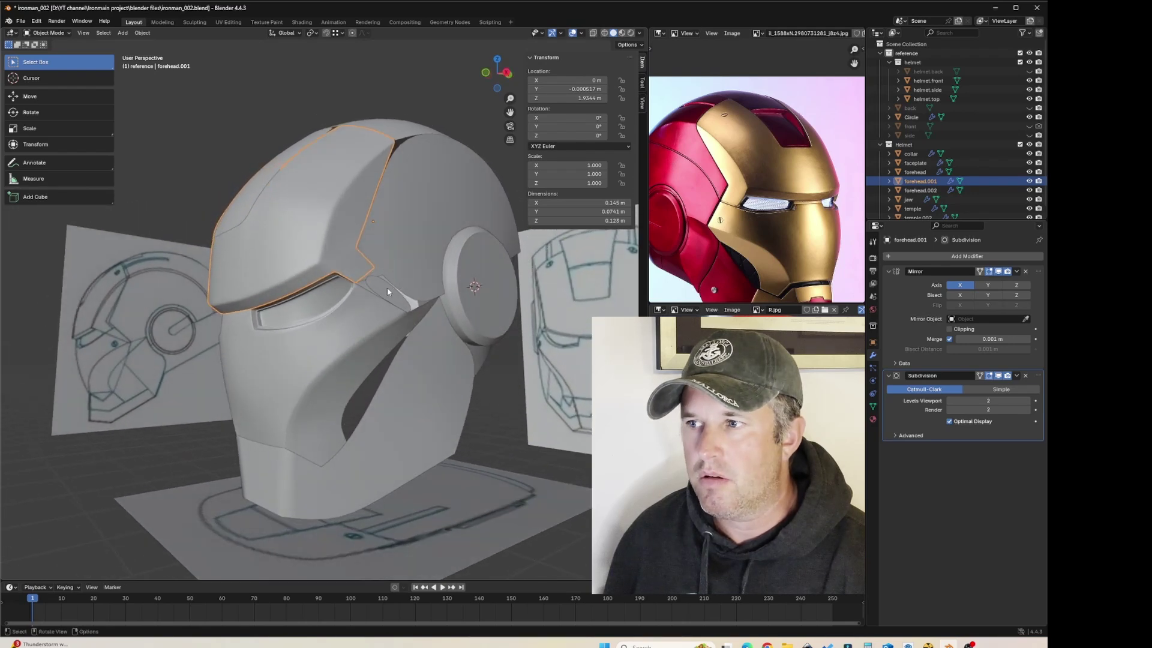
scroll(694, 211, "up", 2)
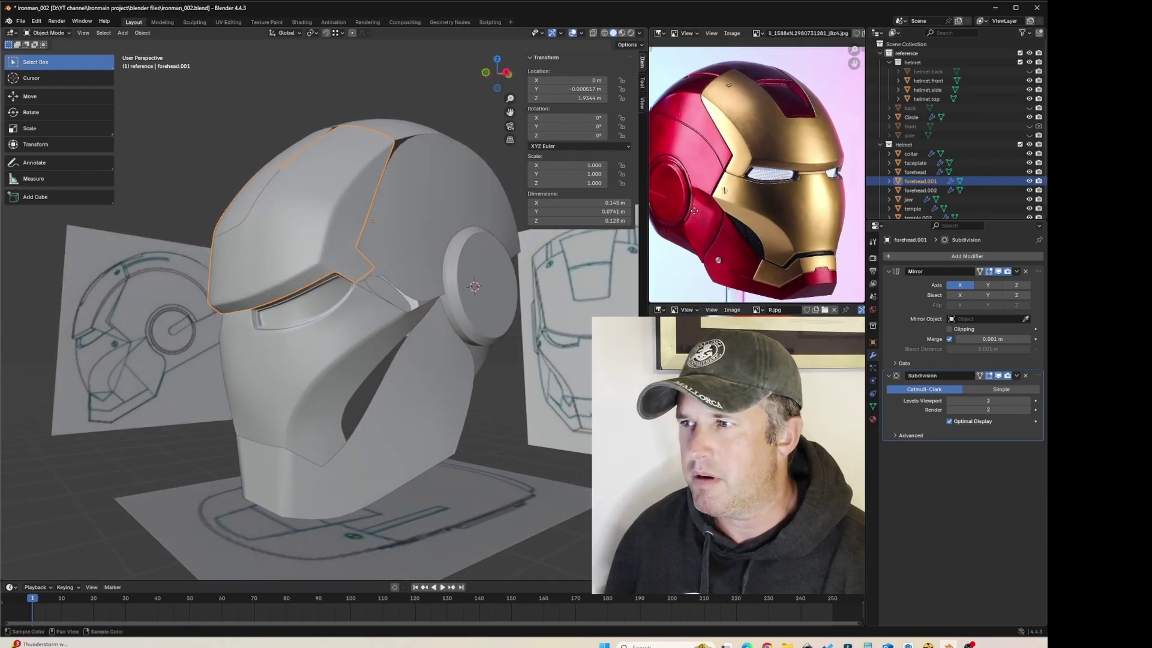
scroll(338, 318, "up", 1)
middle_click_drag(347, 297, 379, 254, "shift")
middle_click_drag(379, 254, 391, 279)
scroll(341, 242, "up", 1)
key("Tab")
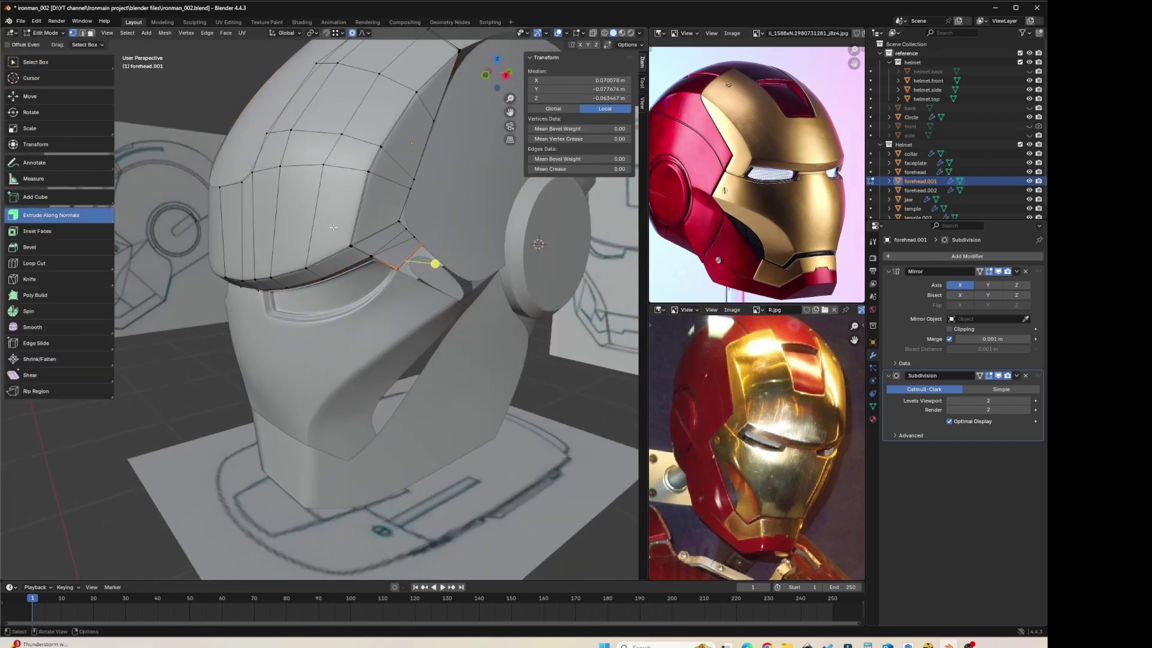
mouse_move(280, 220)
middle_mouse_down()
mouse_move(312, 240)
mouse_move(359, 221)
mouse_move(276, 228)
middle_mouse_up()
key("Tab")
key("Tab")
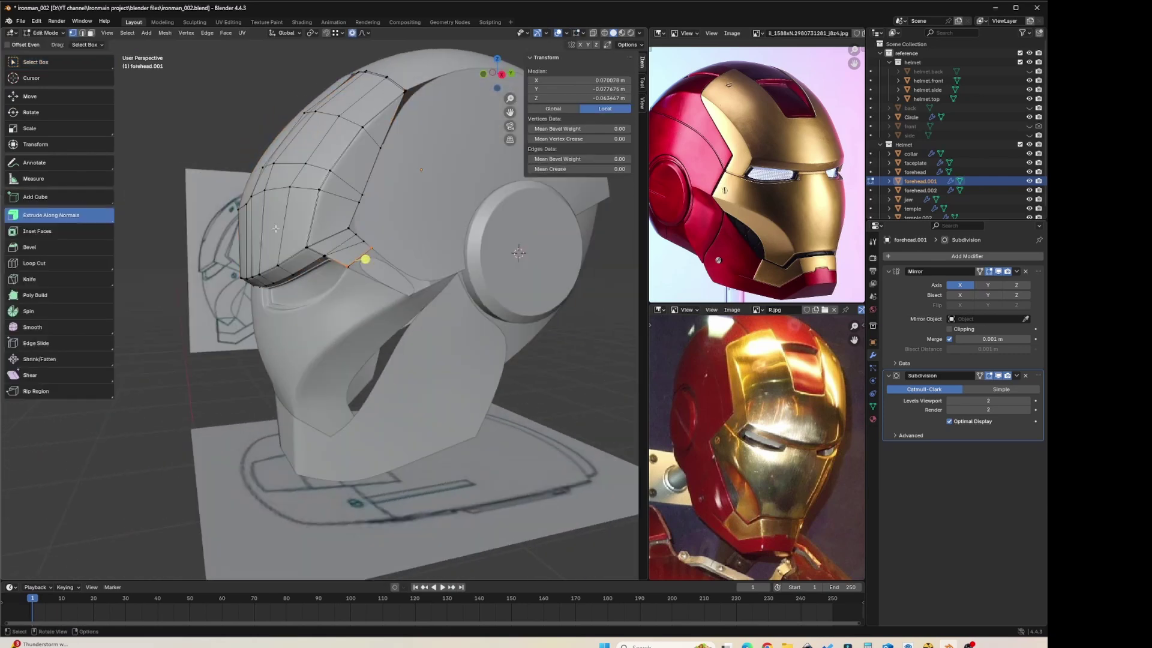
Step: In right view, add one unslid horizontal loop cut across the lower forehead panel, between the brow and the row above
key("grave")
left_click(360, 228)
scroll(258, 225, "up", 1)
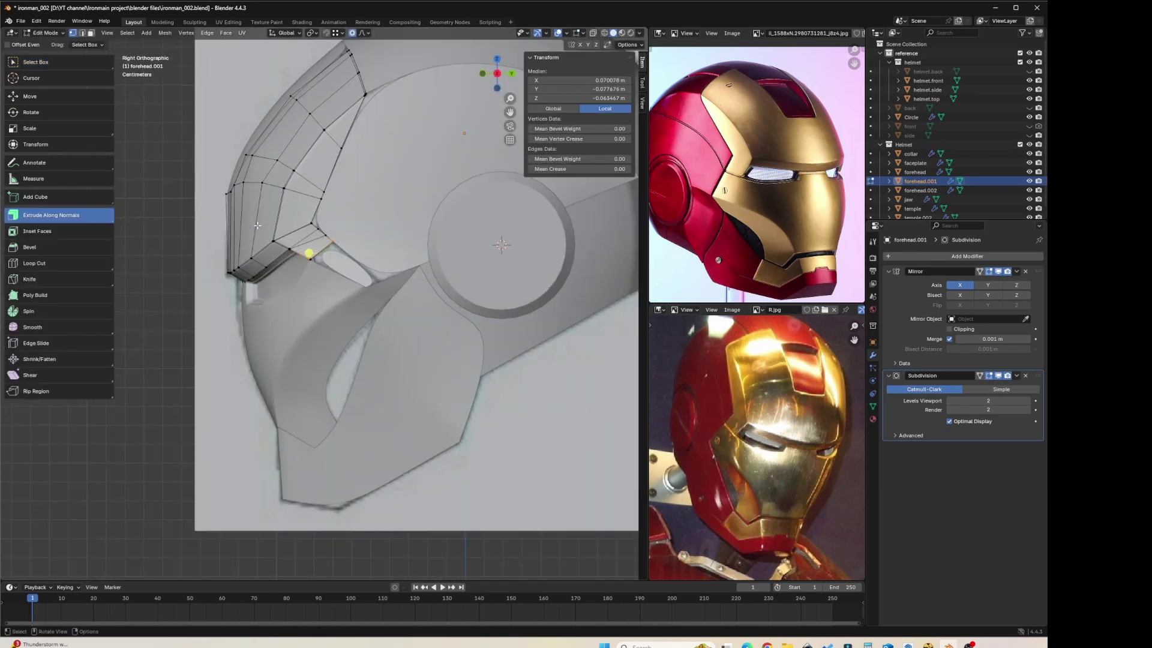
key("ctrl+r")
left_click(271, 225)
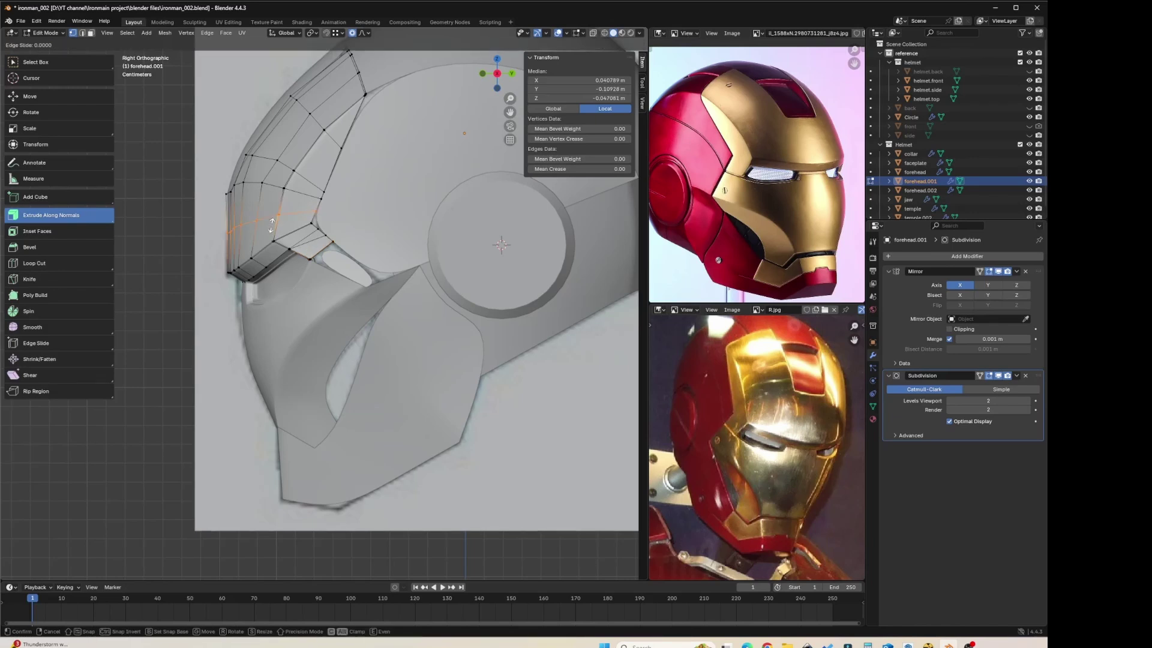
right_click(272, 225)
Step: Try moving the whole new edge loop forward, turning off proportional editing between attempts
scroll(312, 228, "up", 1)
middle_click_drag(315, 228, 403, 275, "shift")
key("g")
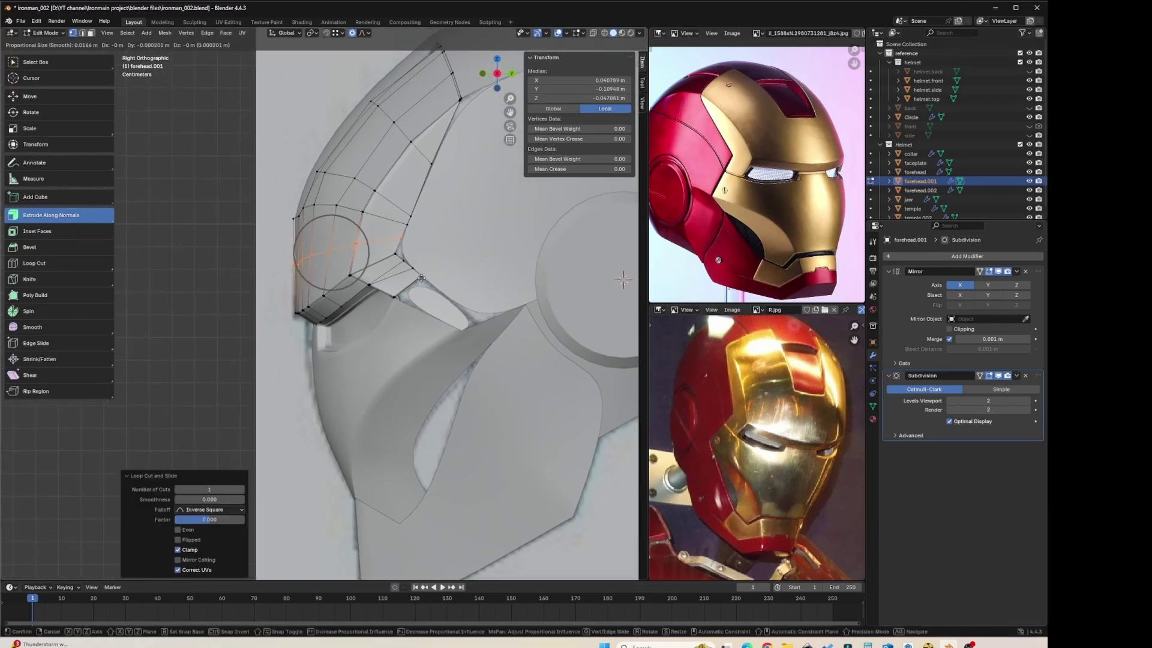
left_click(419, 276)
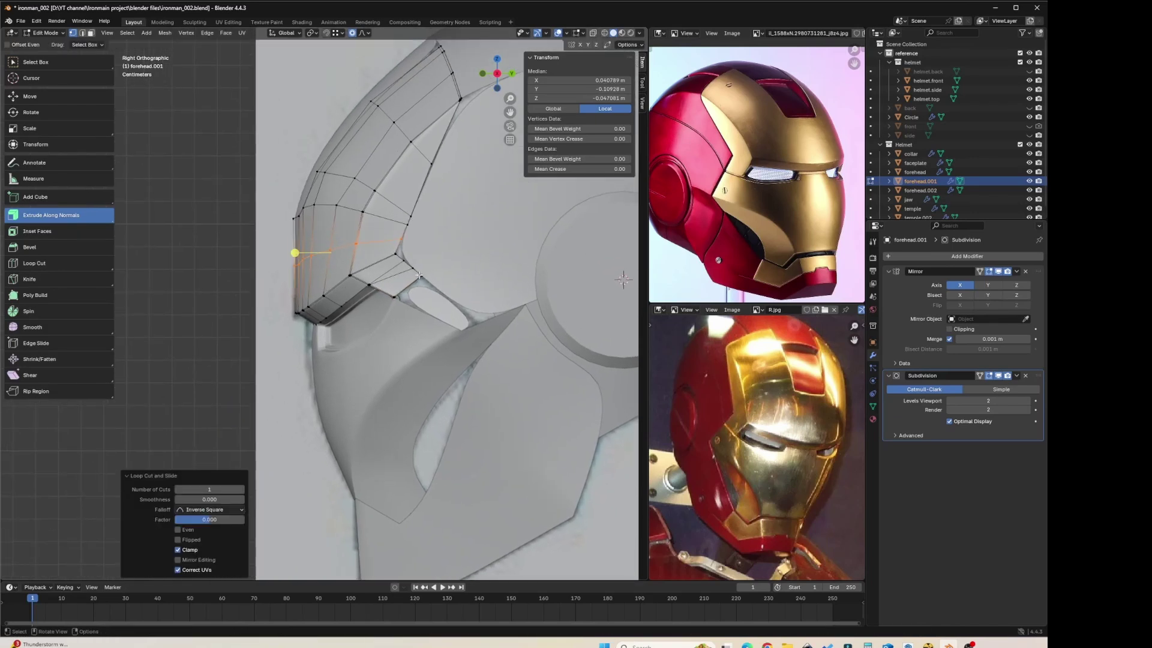
left_click(354, 33)
key("g")
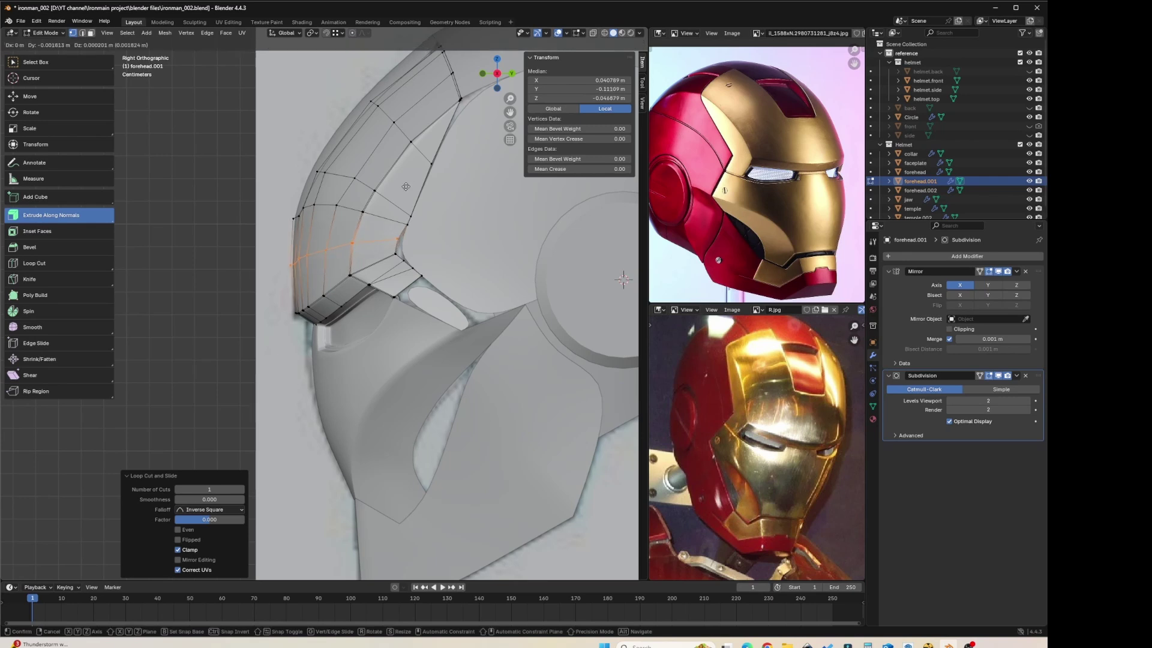
left_click(406, 186)
Step: Select the front vertices of the new loop, leaving out the rearmost, and move them -0.002098 m in Y and 0.00042 m in Z
scroll(467, 342, "up", 3)
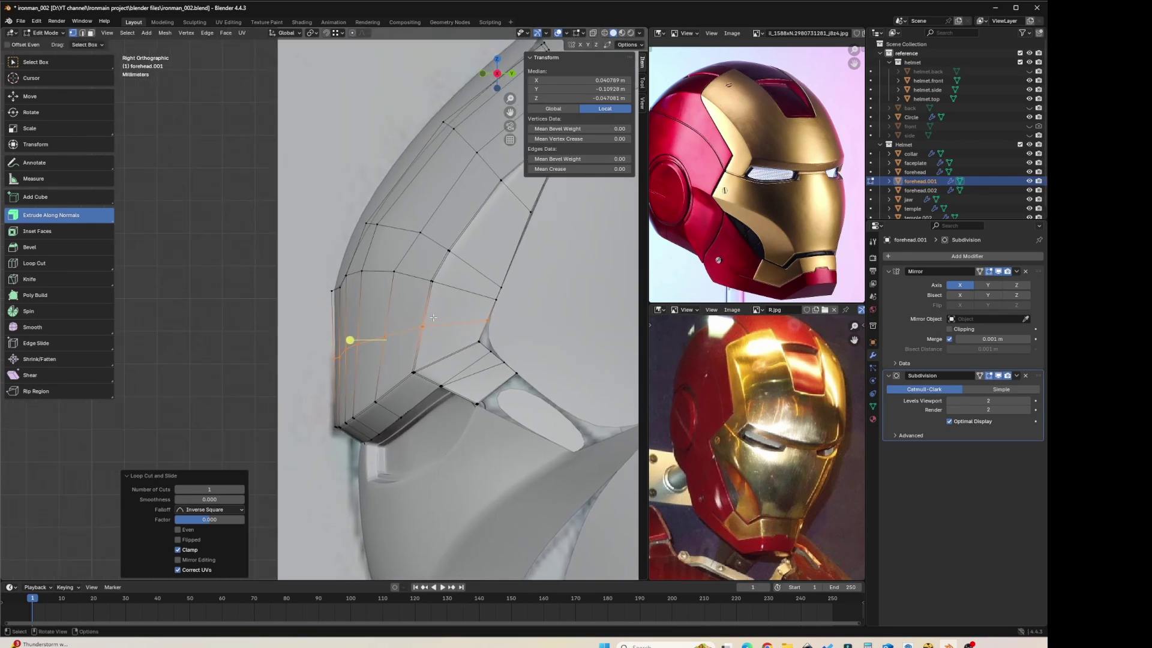
left_click_drag(433, 318, 312, 360)
key("g")
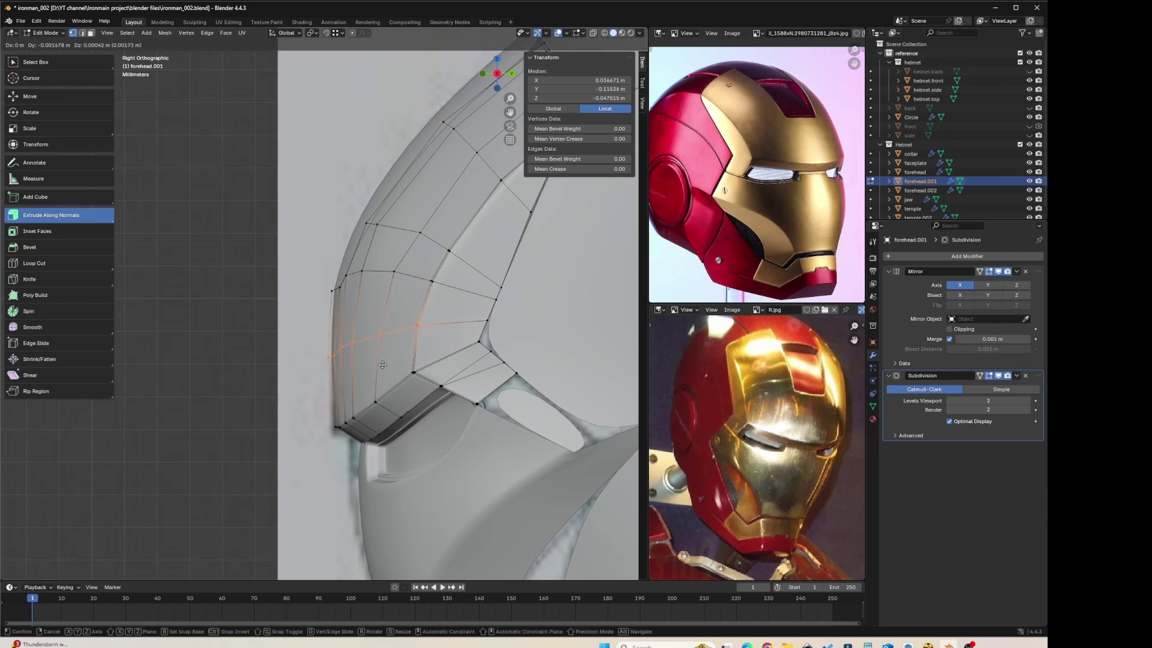
left_click(381, 364)
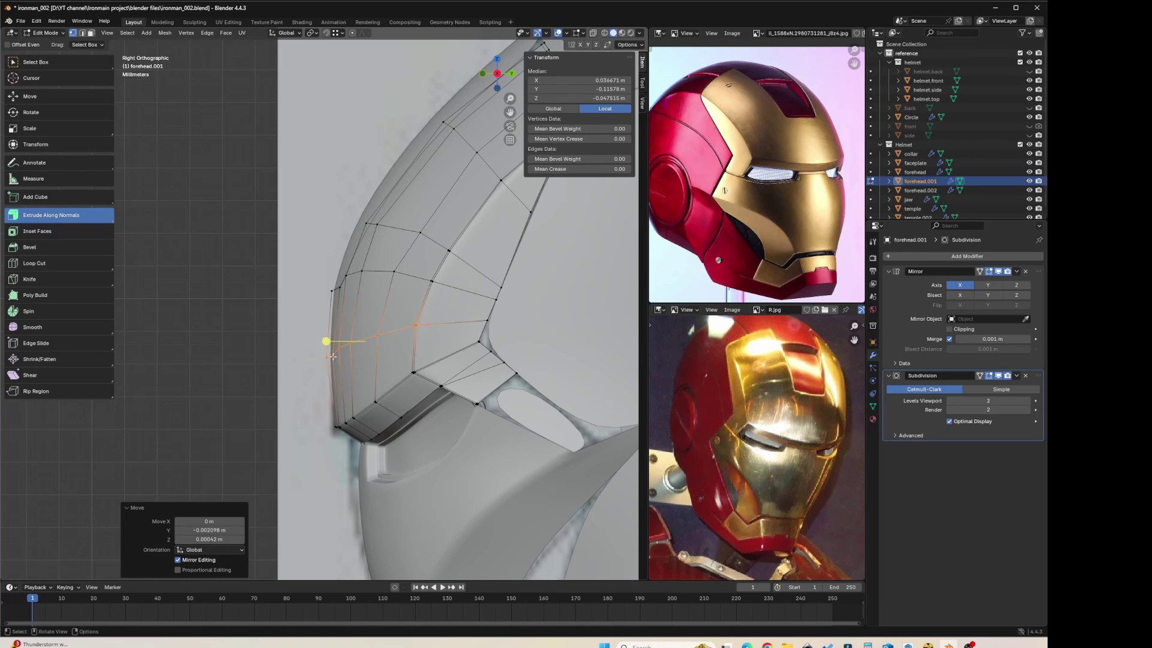
Step: In front view, nudge the loop's second vertex from the centreline slightly up and shift the third one 0.000699 m along X
key("KP_1")
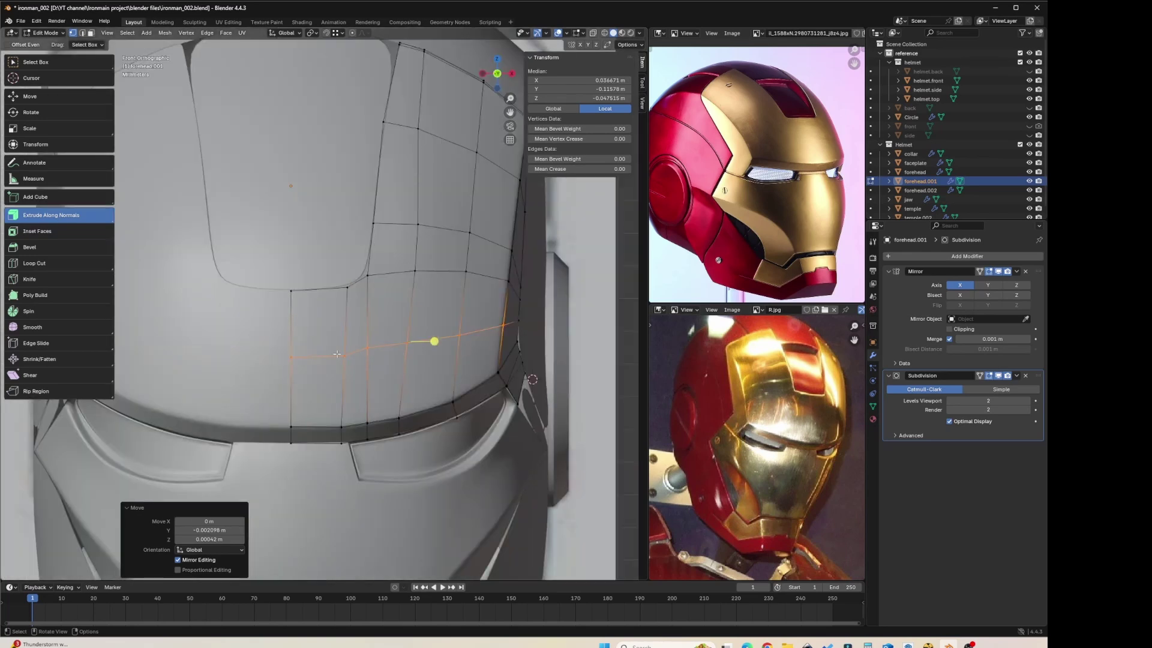
left_click(341, 354)
key("g")
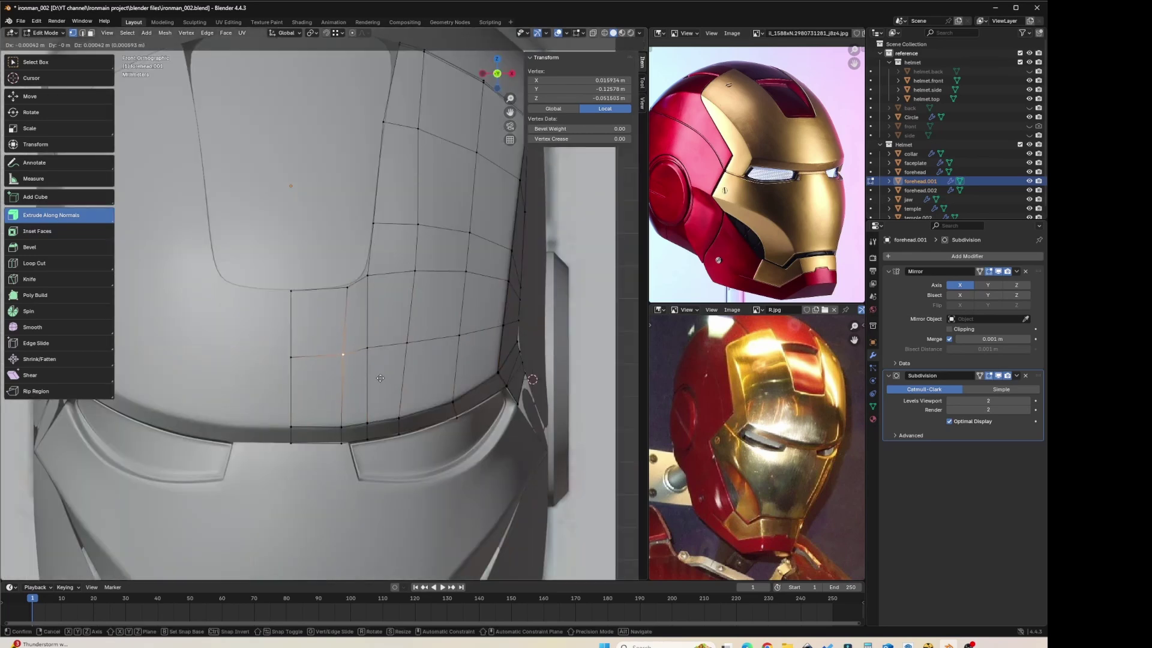
left_click(380, 376)
left_click(370, 351)
key("g")
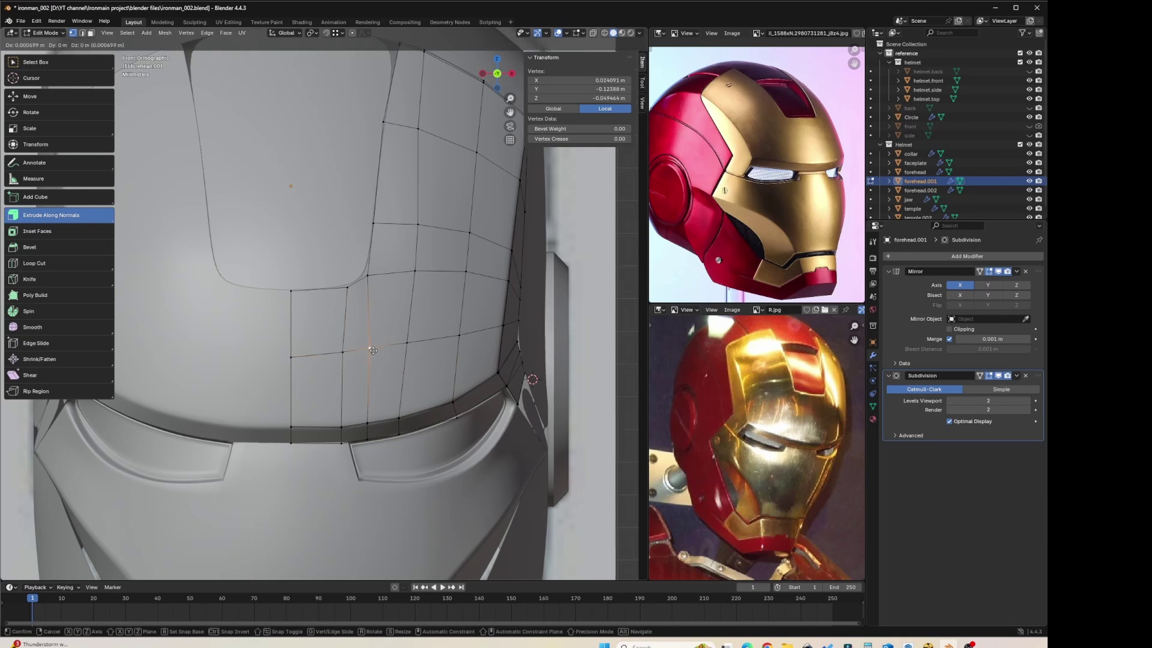
left_click(373, 351)
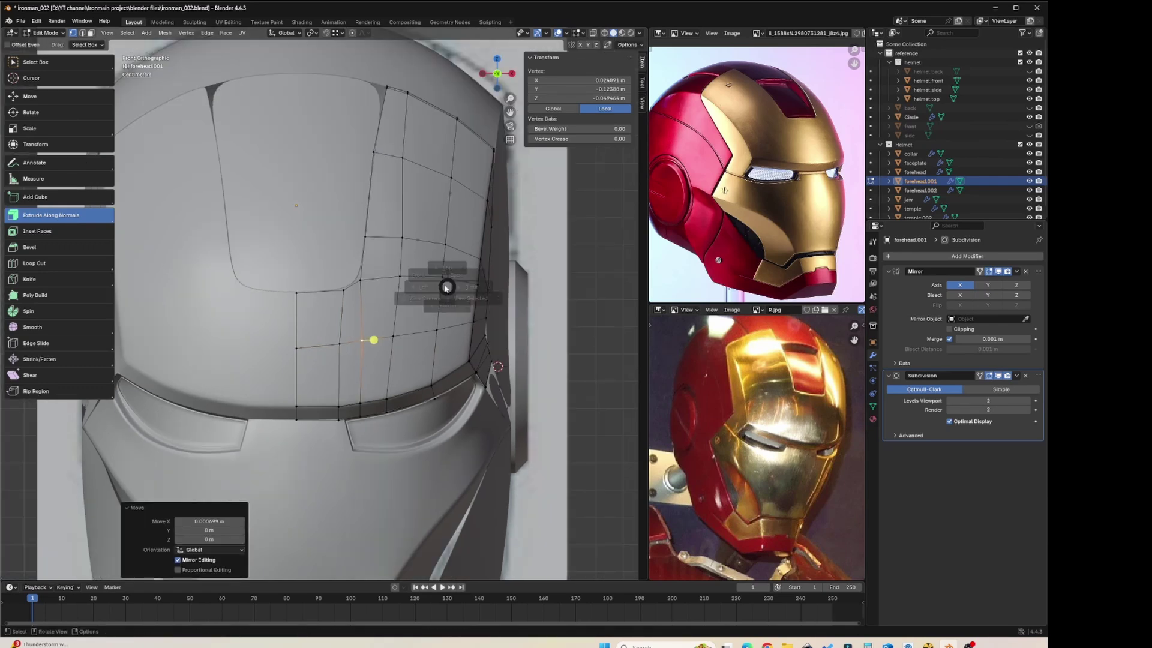
Step: In top view, fine-tune the same loop vertex against the panel's front curve and return to Object Mode
key("KP_7")
key("g")
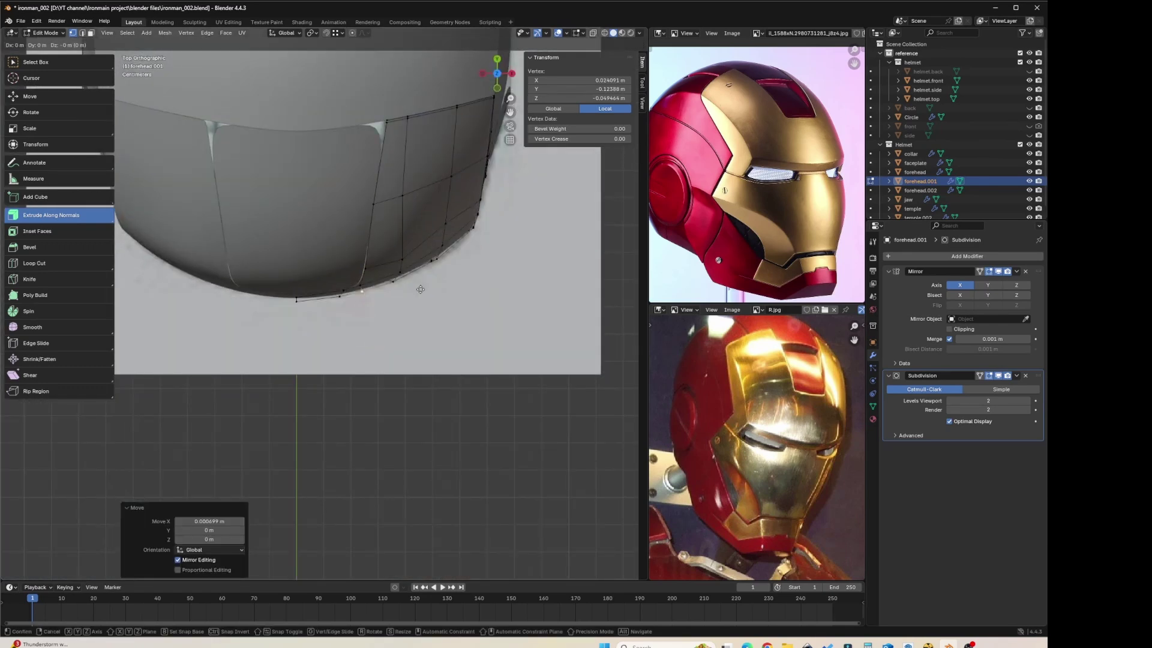
left_click(422, 290)
middle_click_drag(422, 290, 430, 281)
key("Tab")
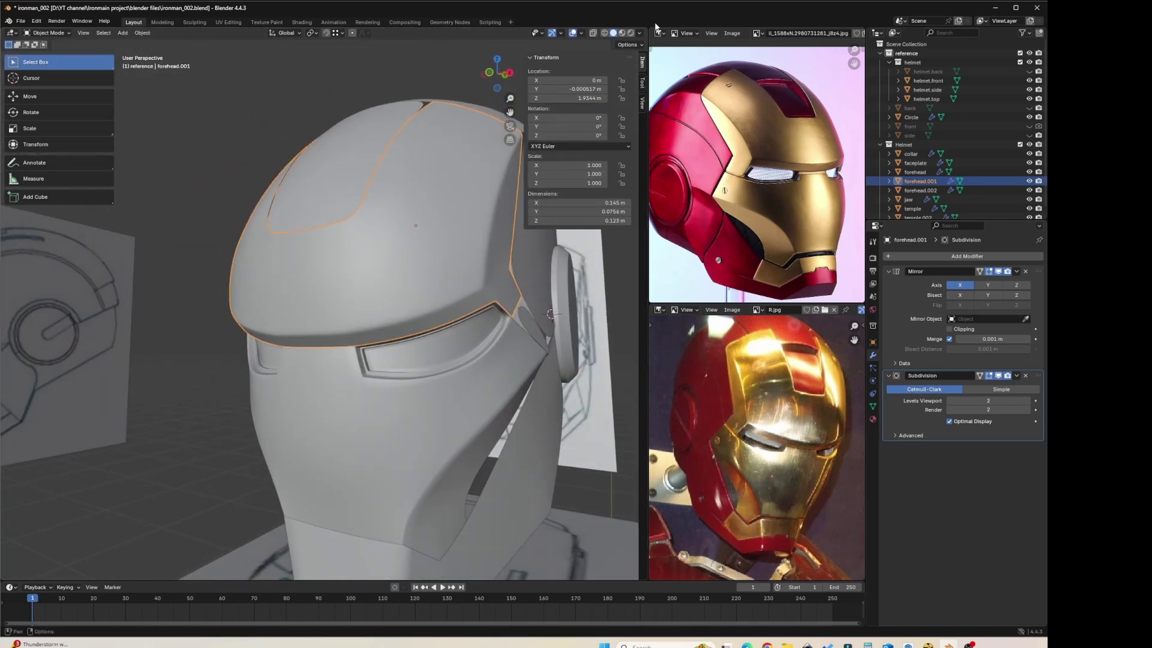
Step: Switch the viewport lighting to the glossy red MatCap and inspect the reflections around the forehead panel's brow corner
left_click(639, 33)
left_click(630, 77)
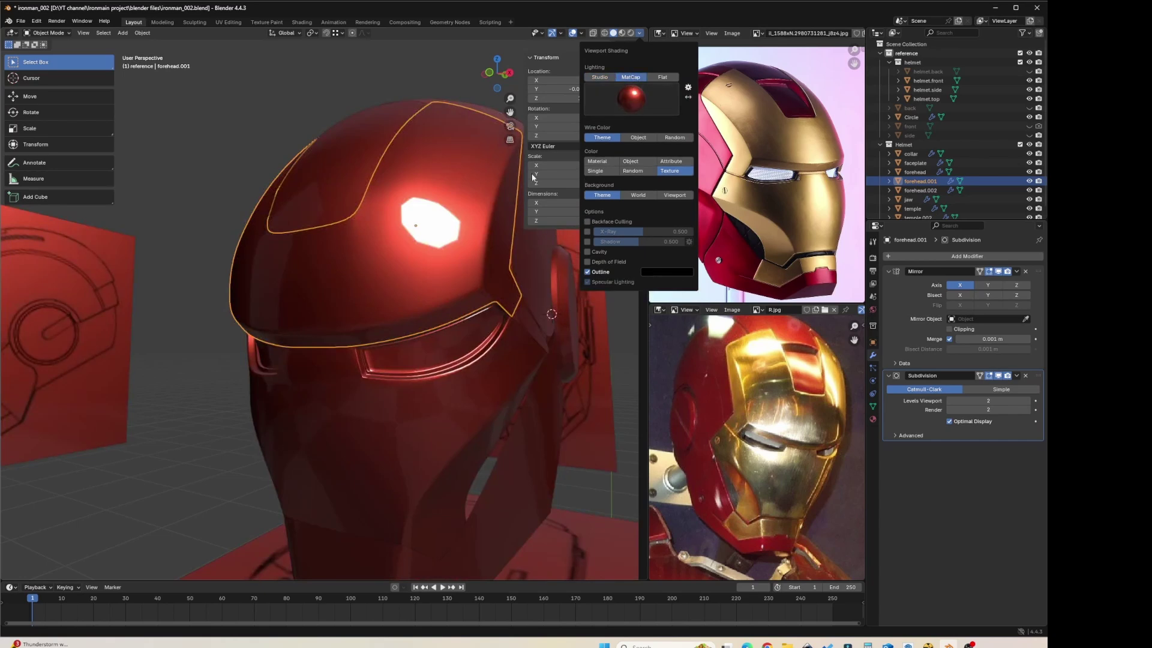
mouse_move(532, 177)
middle_mouse_down()
mouse_move(383, 284)
mouse_move(470, 234)
mouse_move(437, 272)
mouse_move(375, 282)
mouse_move(391, 273)
mouse_move(384, 264)
mouse_move(397, 280)
middle_mouse_up()
scroll(412, 253, "up", 4)
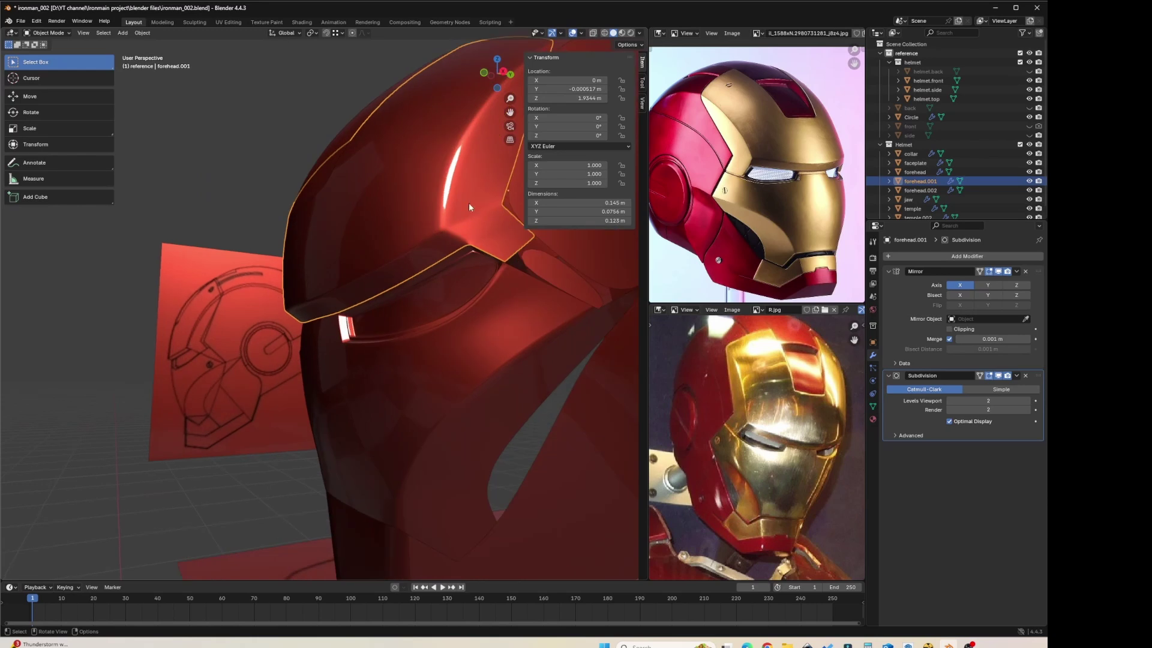
middle_click_drag(481, 219, 435, 238)
Step: Slide the vertex at the inner corner of the forehead panel's rear edge slightly along its edge, and return to Object Mode
key("Tab")
left_click(433, 222, "shift")
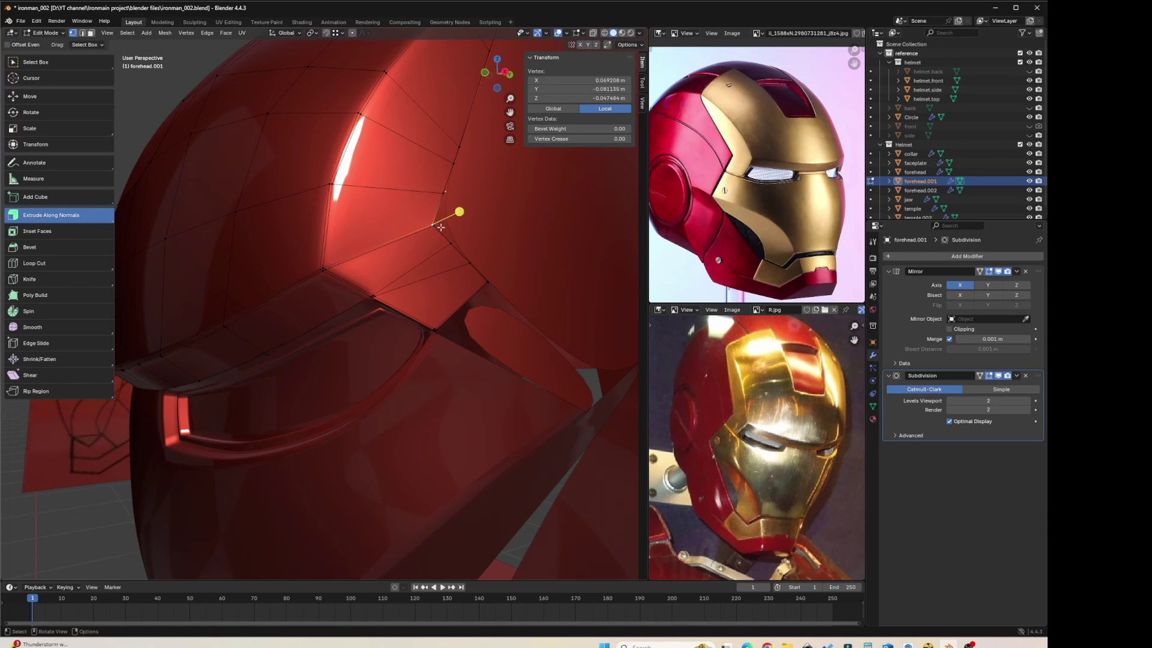
left_click(441, 227)
key("shift+v")
left_click(441, 220)
left_click(435, 228)
key("g")
key("g")
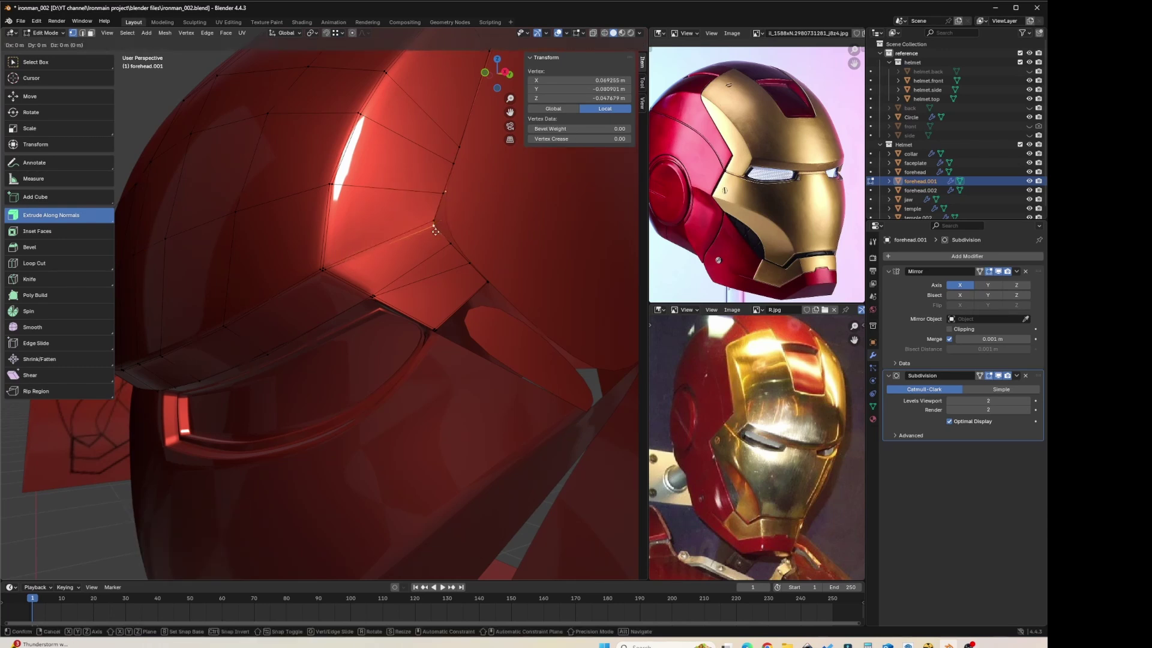
left_click(435, 230)
key("Tab")
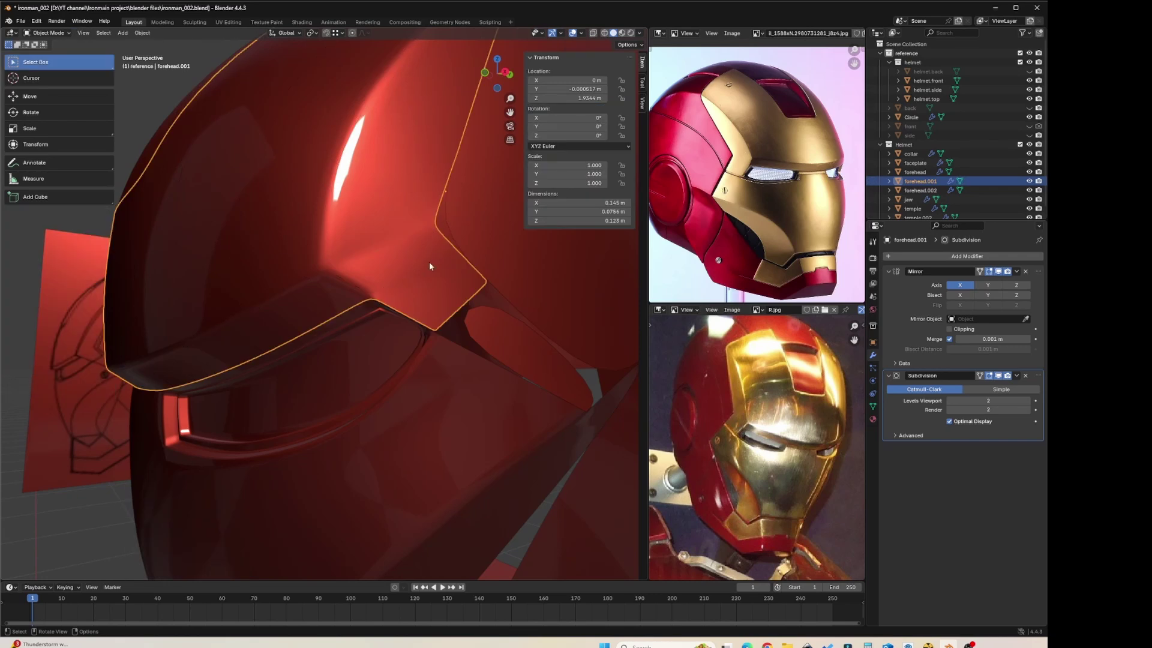
Step: Check the forehead's reflections from several angles, restore Studio viewport lighting, and deselect the panel
middle_click_drag(430, 262, 456, 305)
key("Tab")
key("Tab")
scroll(441, 240, "down", 2)
scroll(441, 240, "up", 3)
scroll(433, 268, "down", 5)
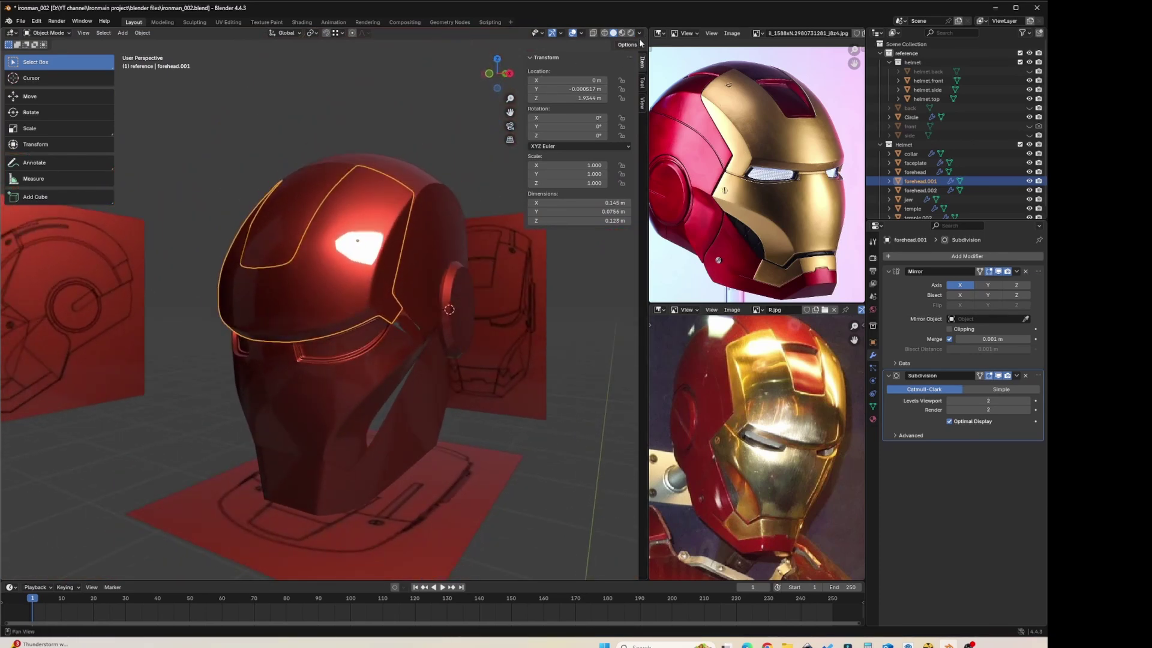
left_click(640, 34)
left_click(604, 77)
middle_click_drag(327, 243, 300, 217)
left_click(318, 109)
Step: Join the helmet's upper dome piece and the central forehead insert into one object
middle_click_drag(318, 109, 384, 288)
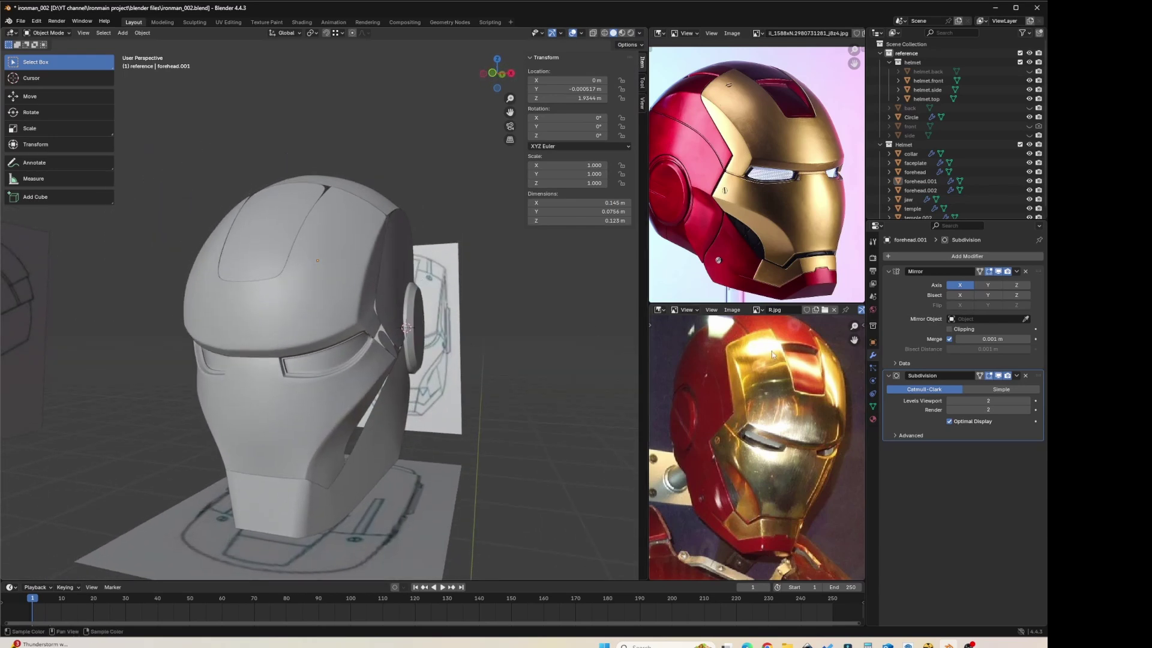
middle_click_drag(723, 209, 748, 255)
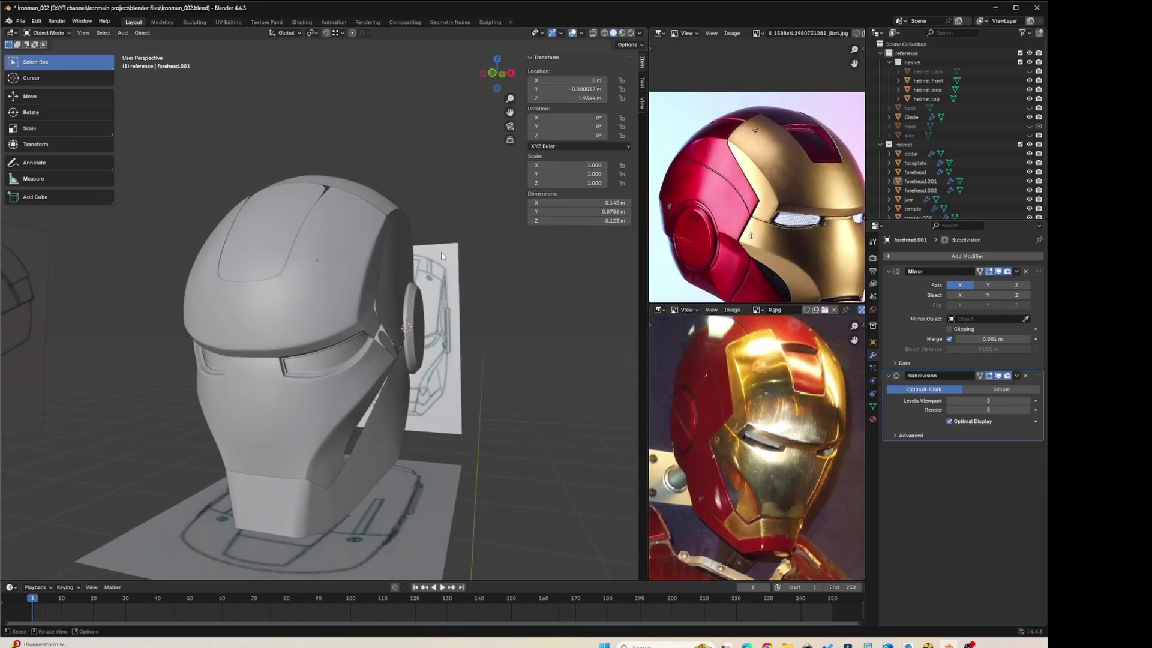
middle_click_drag(441, 257, 357, 279)
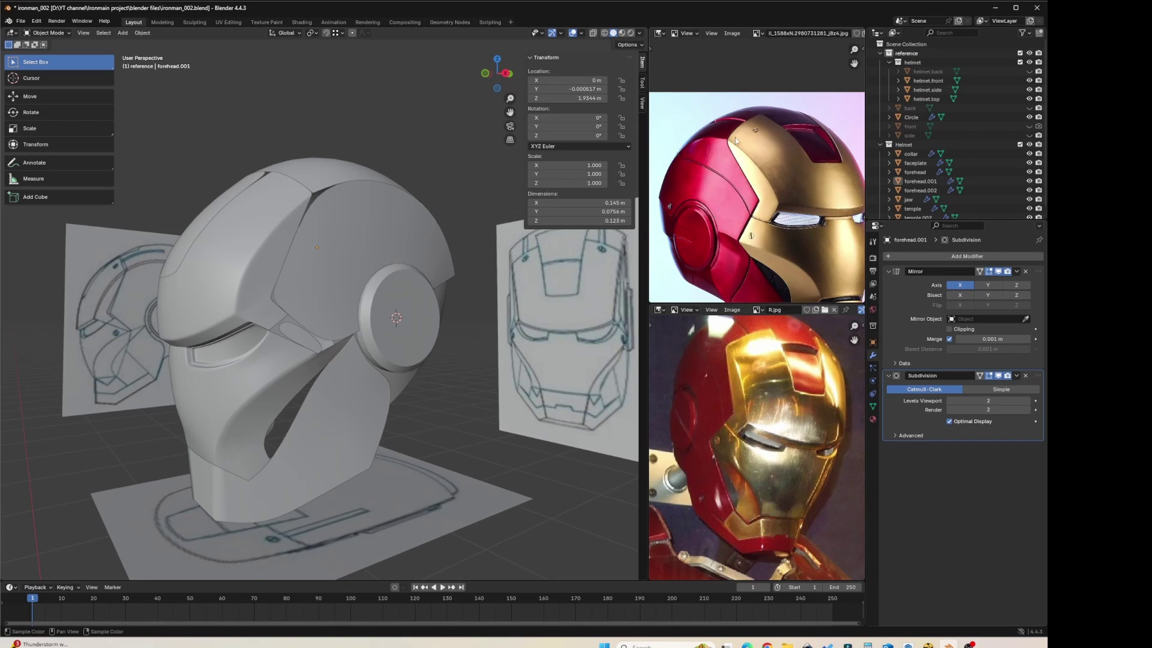
mouse_move(396, 240)
middle_mouse_down()
mouse_move(391, 226)
mouse_move(405, 238)
middle_mouse_up()
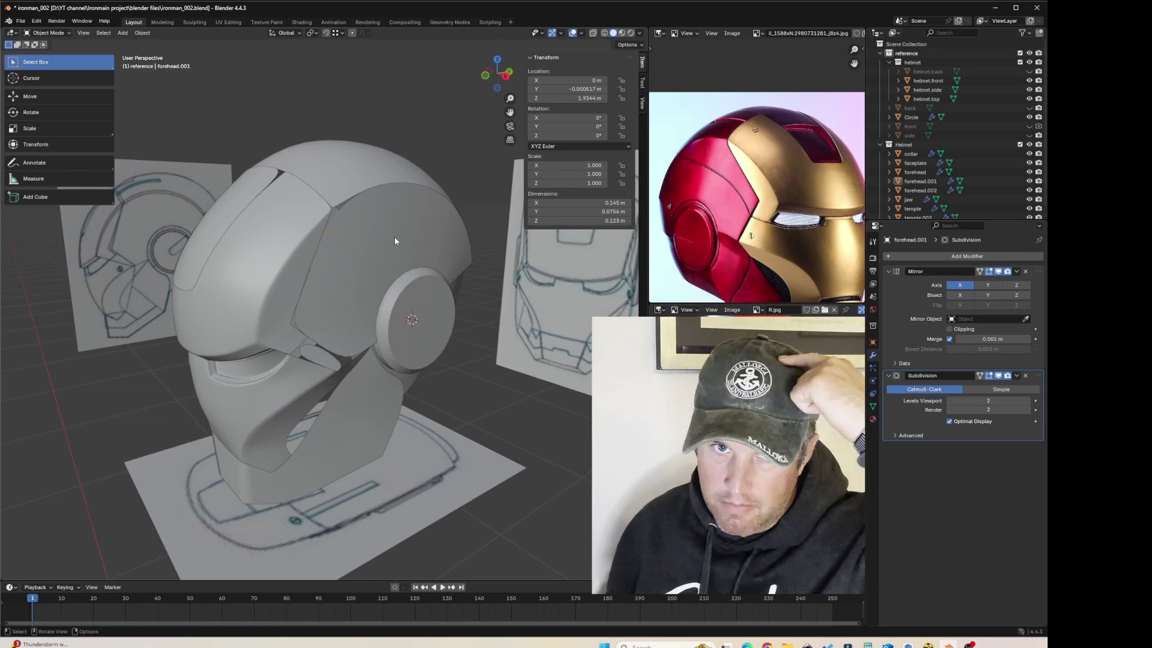
middle_click_drag(379, 236, 363, 223)
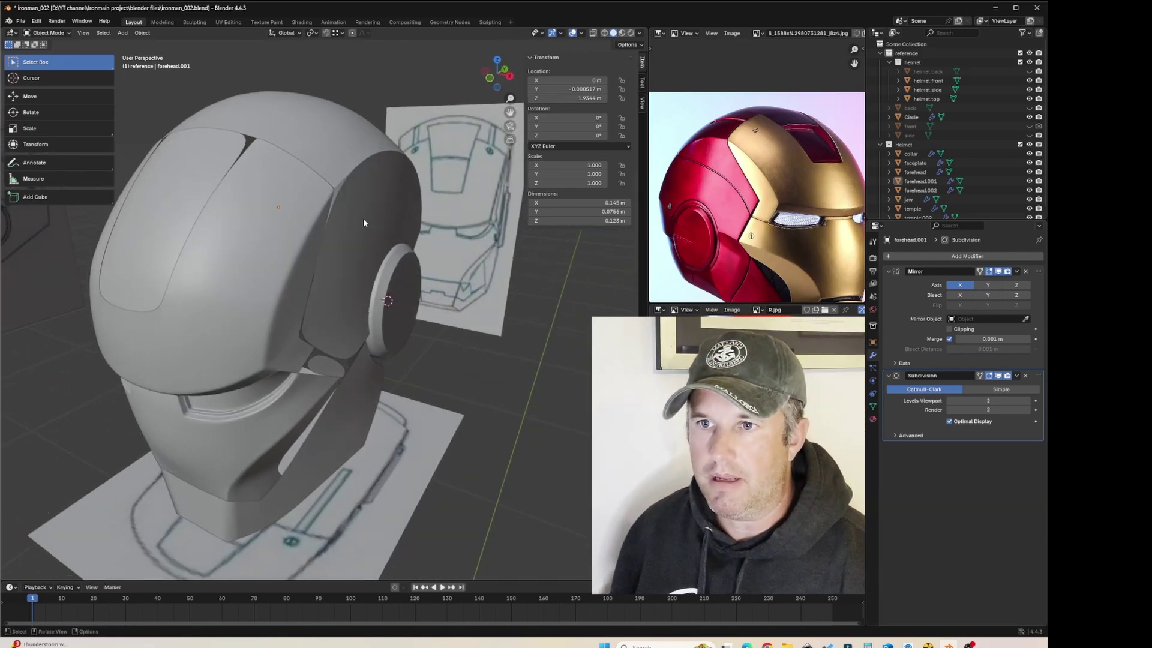
middle_click_drag(315, 115, 351, 148, "shift")
left_click(352, 150)
middle_click_drag(310, 200, 345, 211, "shift")
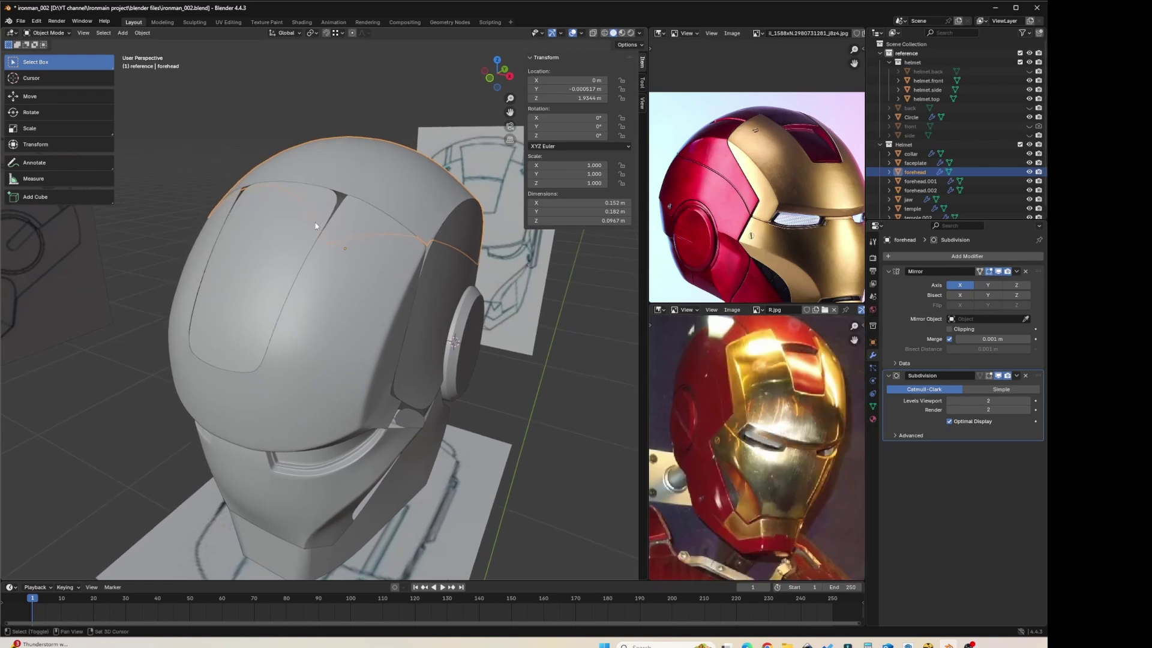
left_click(315, 226, "shift")
key("ctrl+j")
key("ctrl+h")
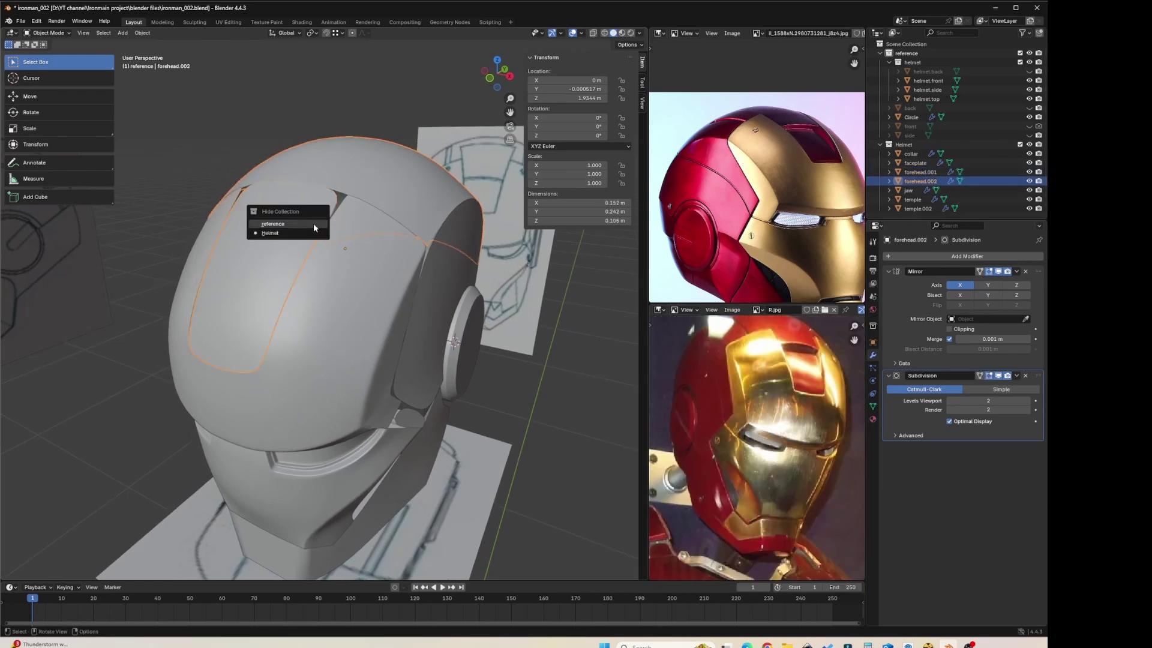
key("Escape")
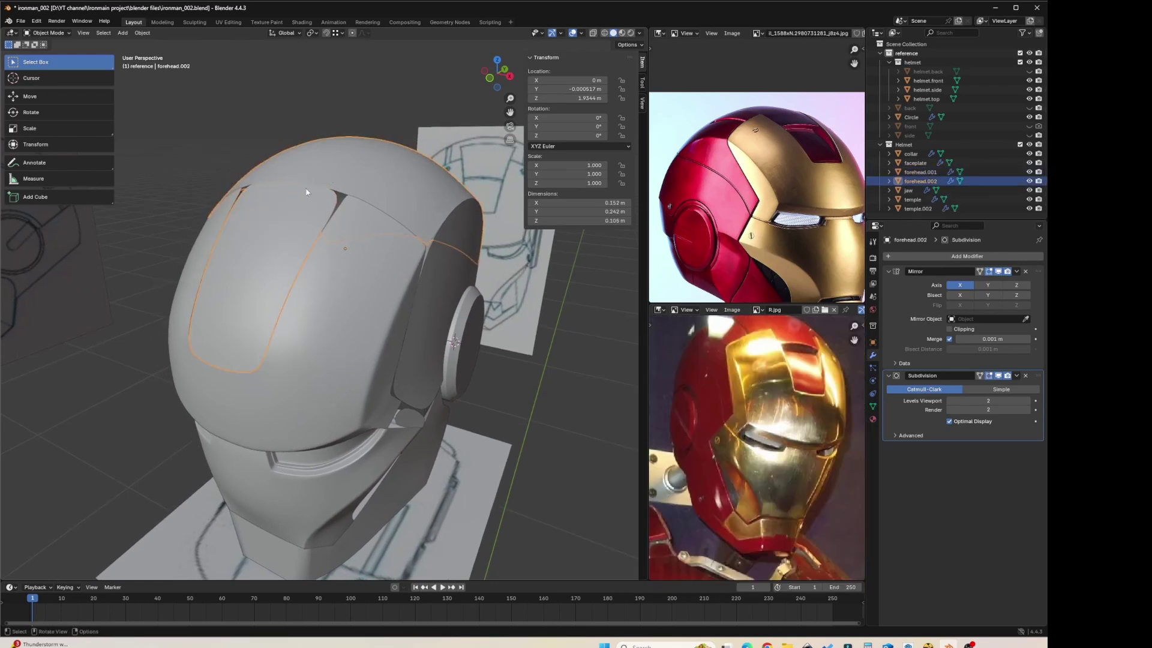
Step: Rename the joined object as "skull cap"
mouse_move(375, 204)
middle_mouse_down()
mouse_move(365, 206)
mouse_move(375, 182)
middle_mouse_up()
key("F2")
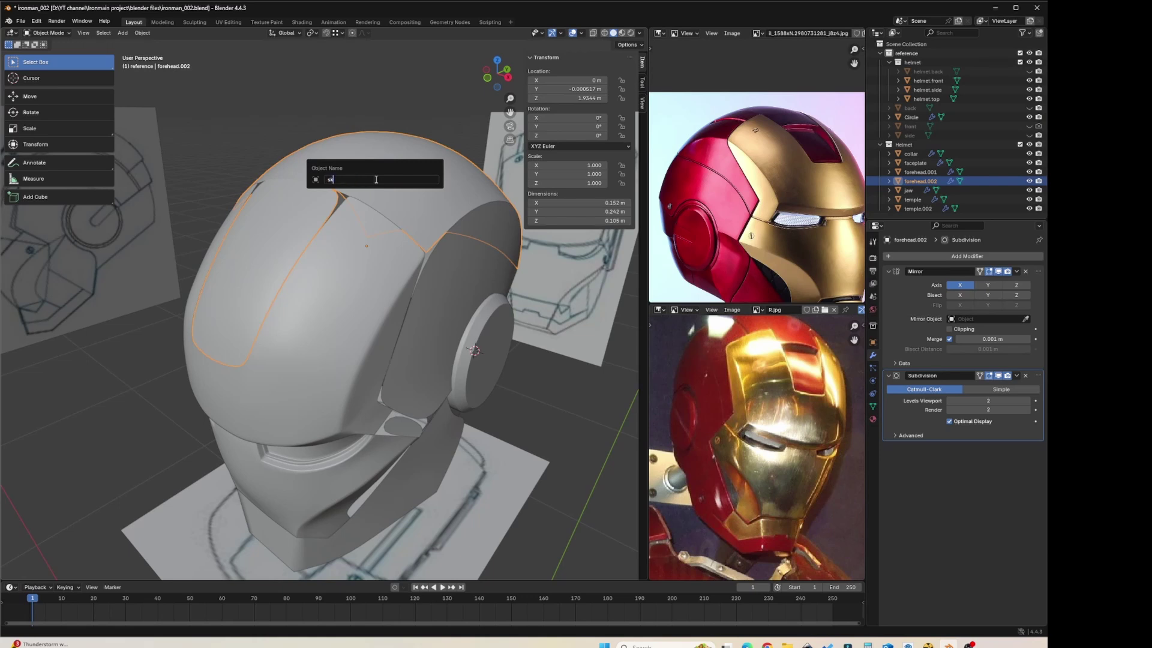
key("Return")
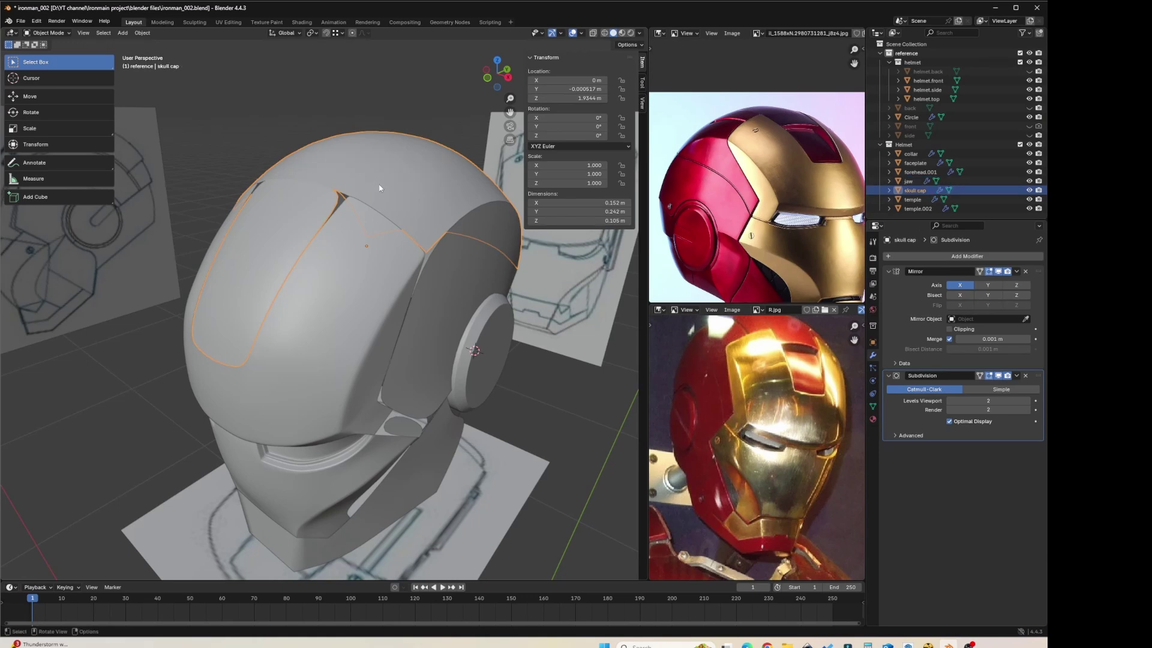
Step: Rename the forehead.001 object as "forehead"
left_click(920, 173)
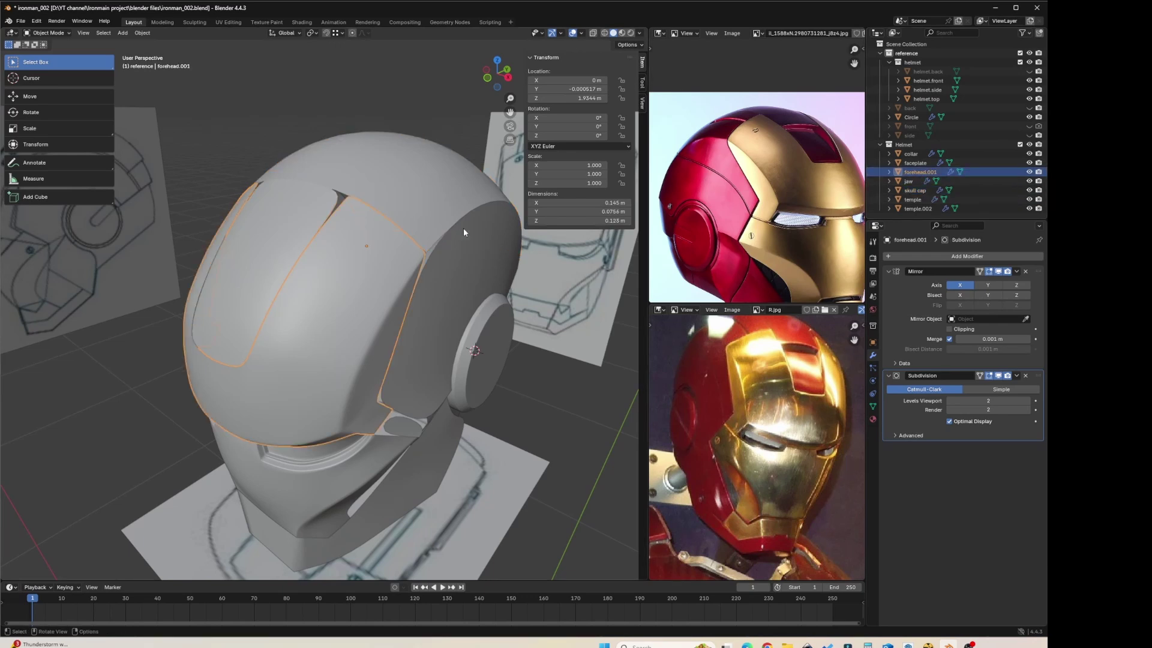
key("F2")
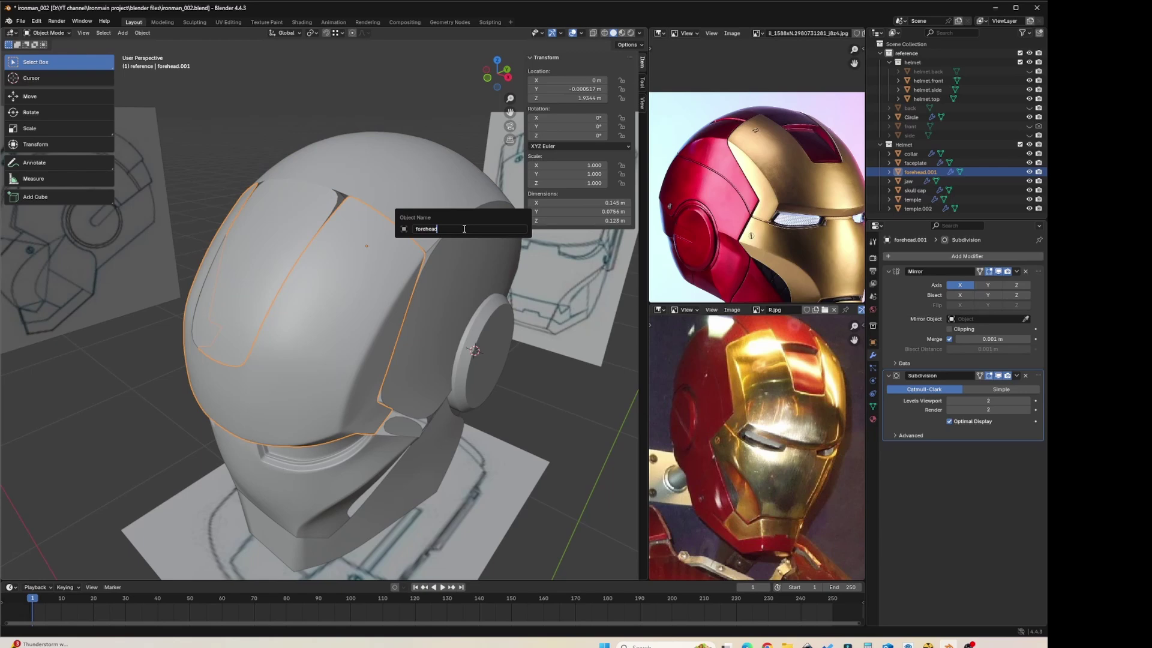
key("Return")
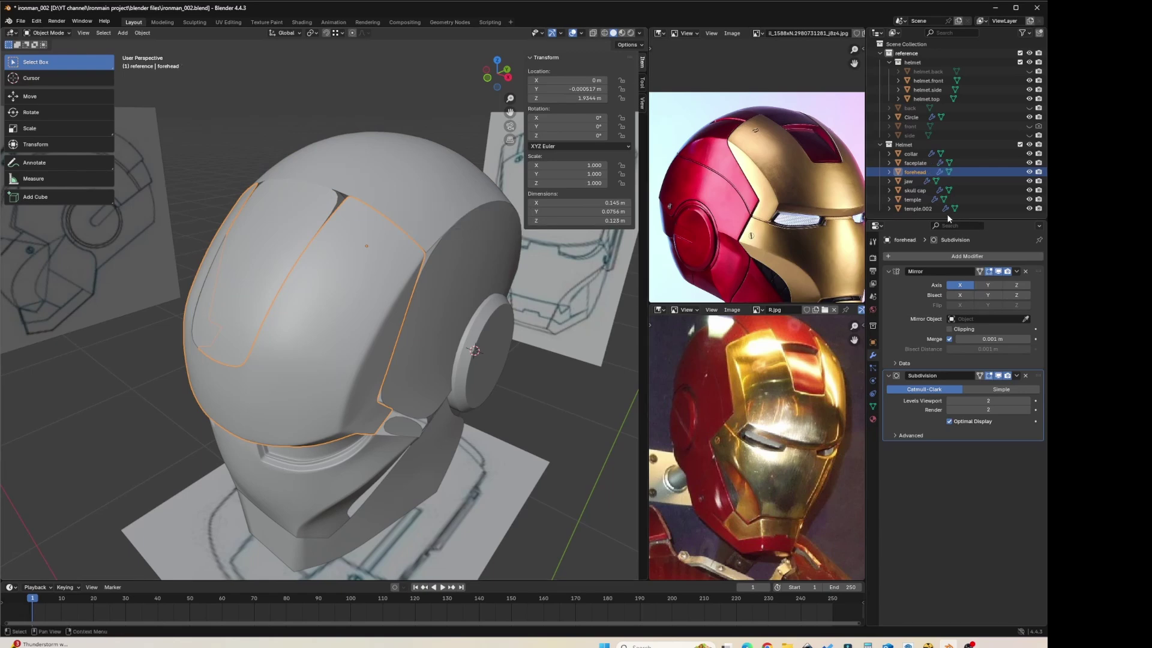
Step: Identify which helmet piece temple.002 is, and clear the selection
left_click(927, 207)
middle_click_drag(384, 335, 454, 330)
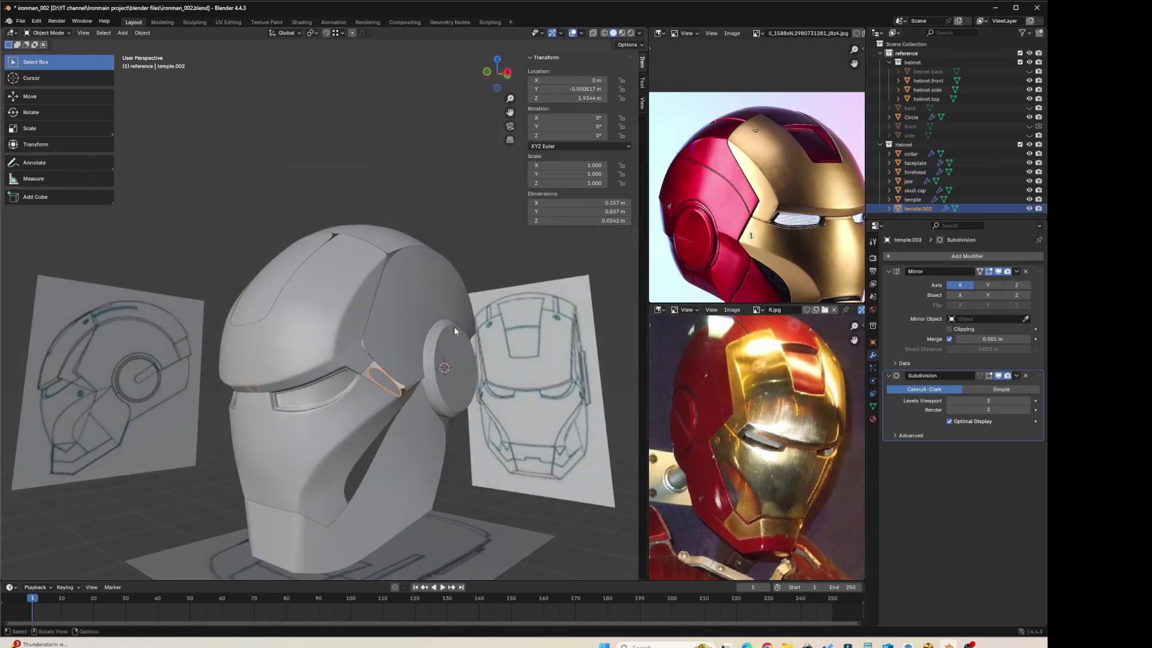
left_click(441, 198)
middle_click_drag(442, 198, 380, 239)
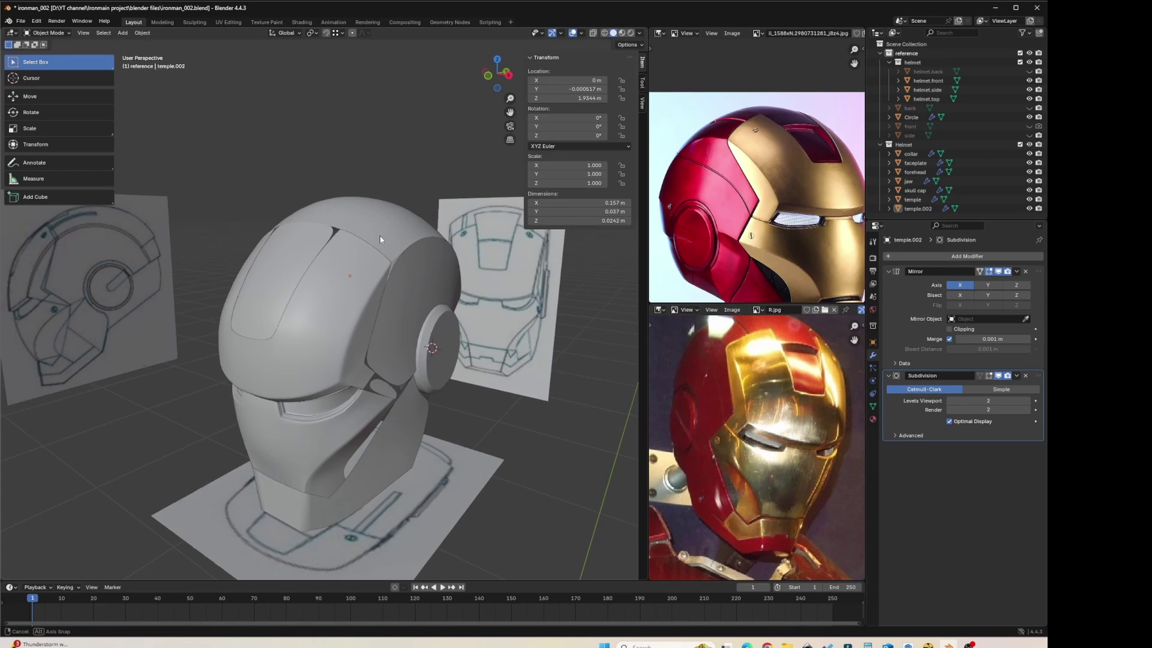
Step: Open the skull cap in Edit Mode, isolate it in Local View, and deselect its geometry
left_click(310, 239)
key("Tab")
scroll(351, 217, "up", 3)
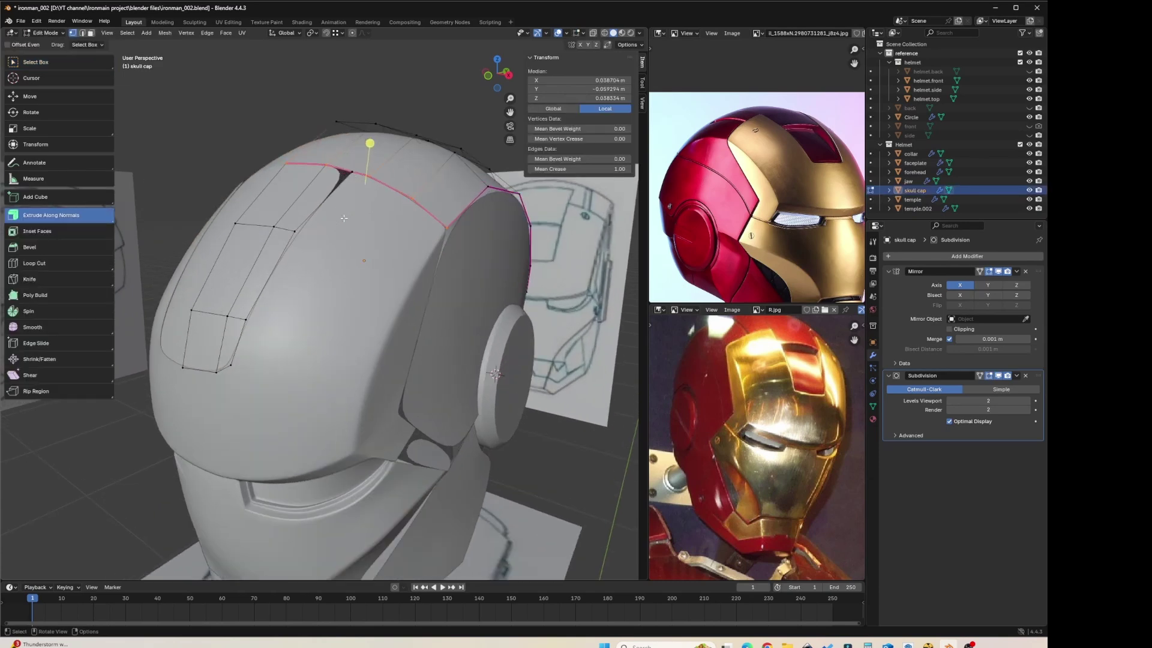
middle_click_drag(351, 217, 323, 333)
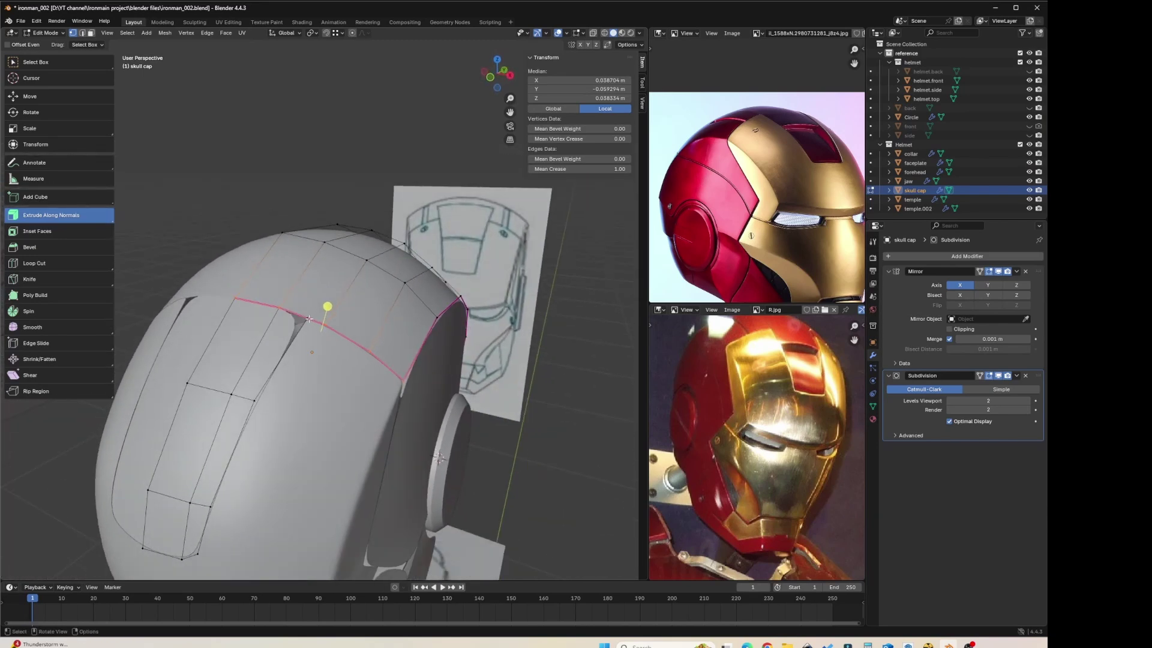
key("KP_Divide")
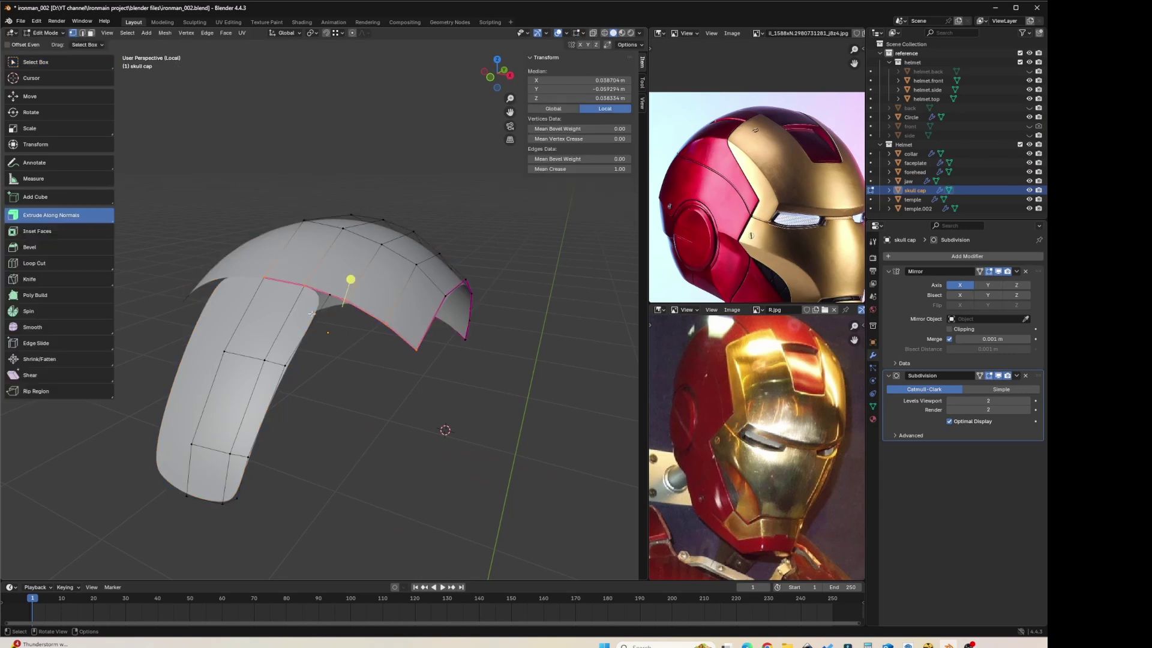
middle_click_drag(312, 313, 340, 289, "shift")
left_click(379, 358)
middle_click_drag(534, 212, 503, 233)
Step: Add one lengthwise edge loop to the dome beside the insert's corner, and merge the insert's corner vertex with the loop's front vertex at last
key("ctrl+r")
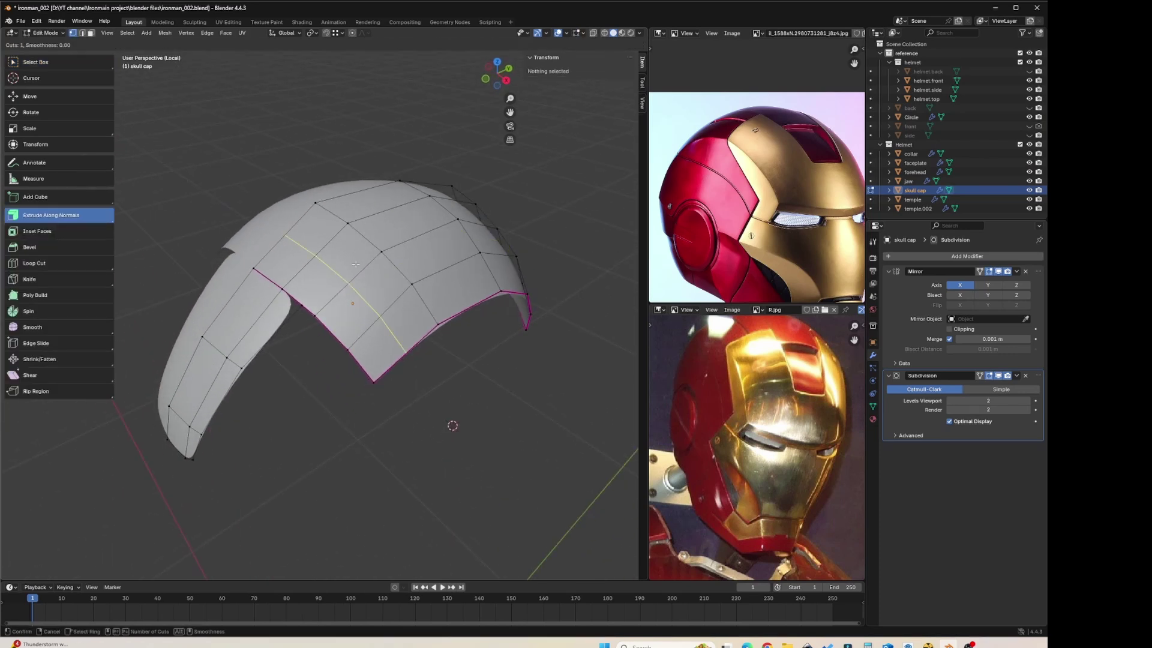
left_click(371, 231)
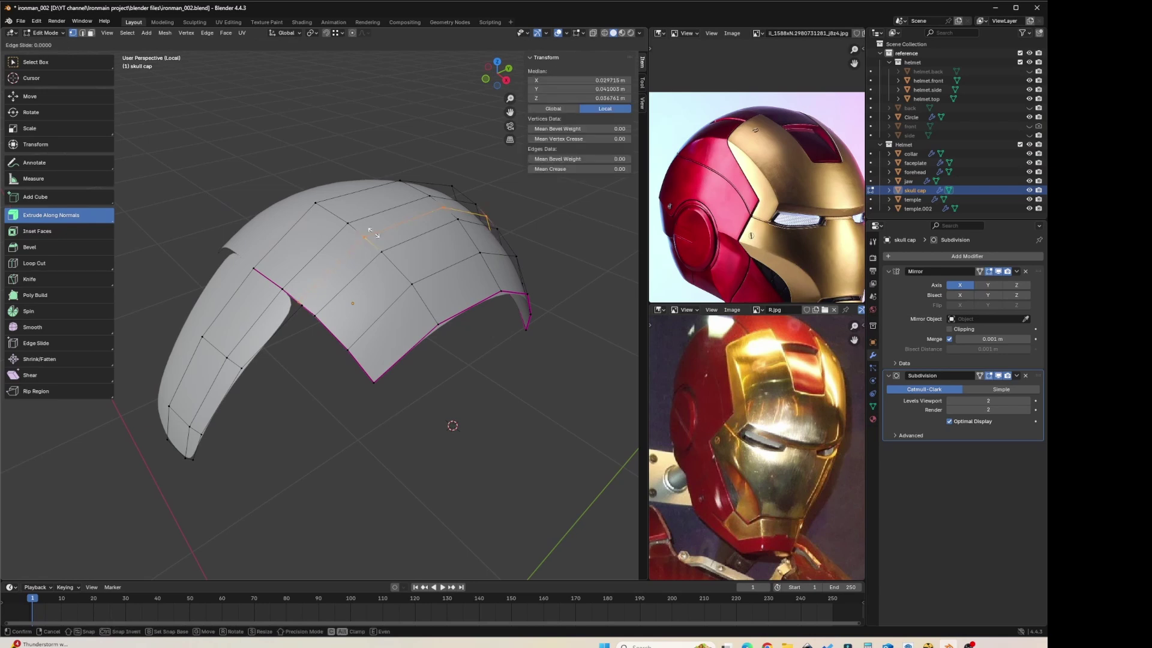
left_click(307, 308)
middle_click_drag(473, 215, 427, 214)
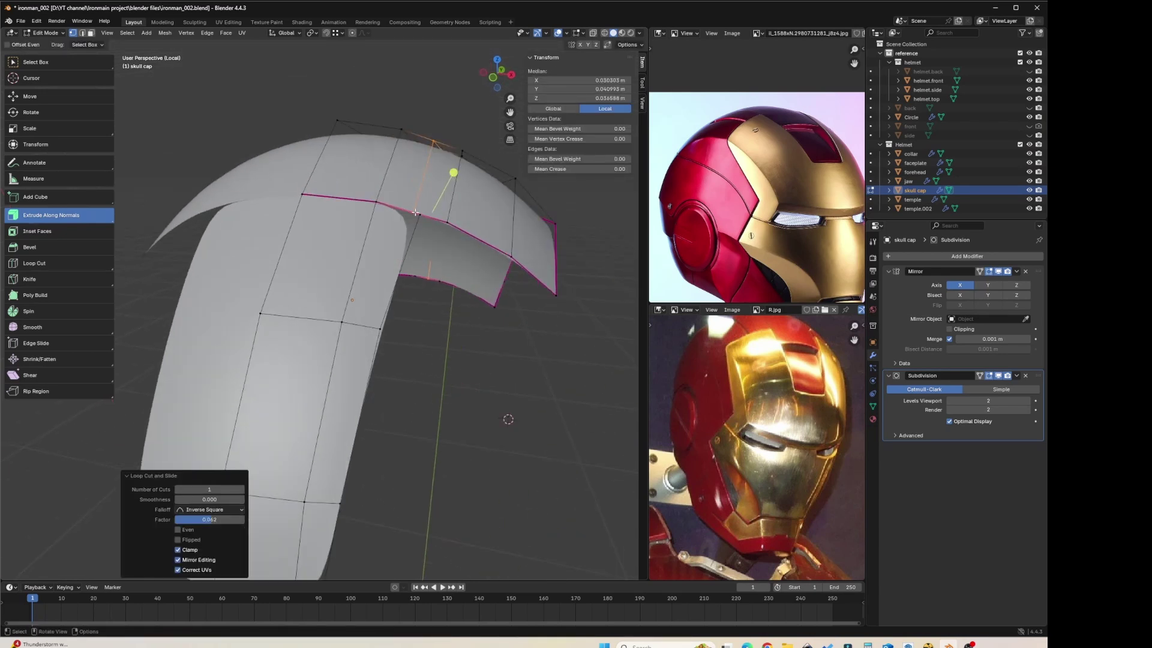
left_click(415, 212)
key("m")
left_click(432, 248)
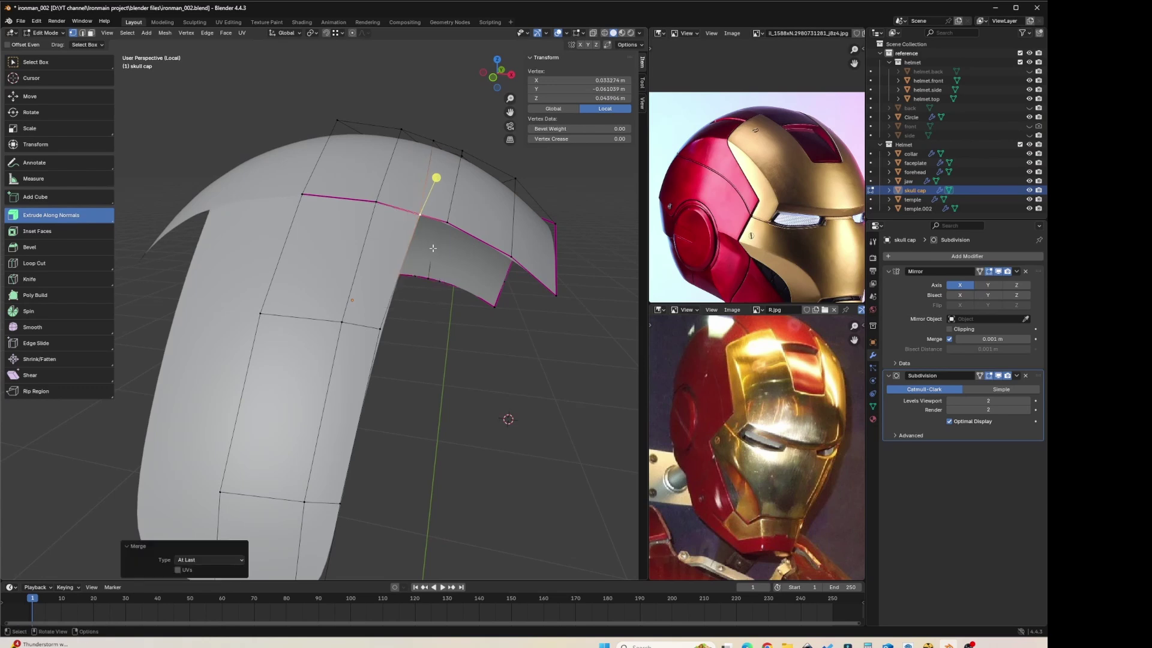
Step: Merge all of the skull cap's vertices by distance
middle_click_drag(470, 193, 420, 243)
key("a")
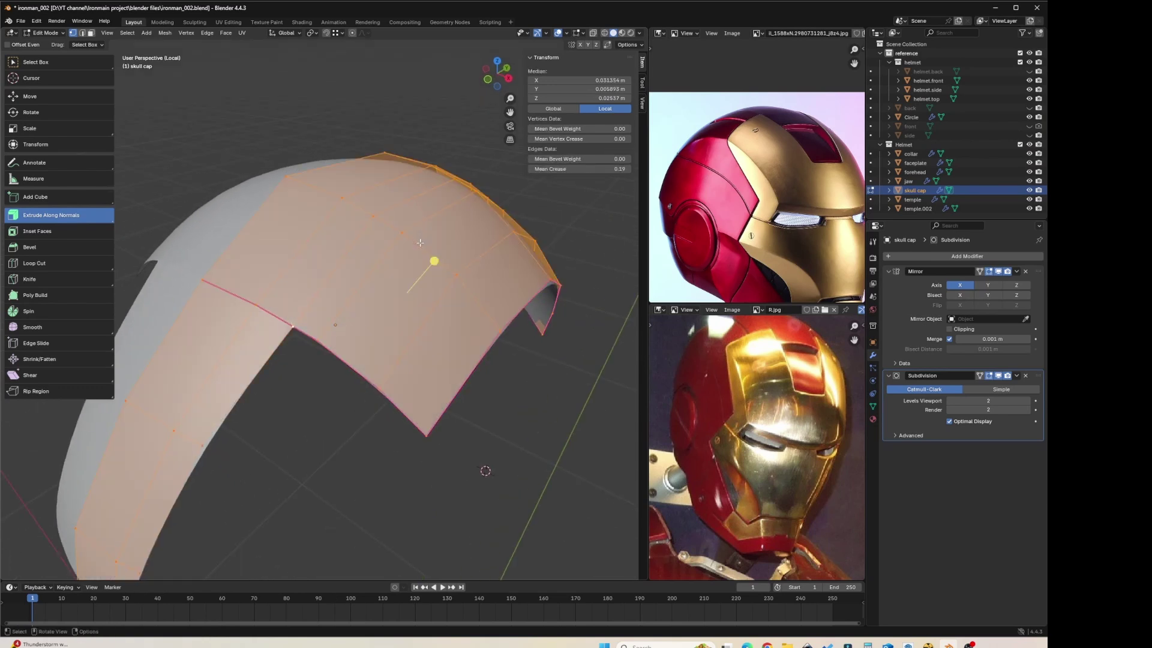
key("m")
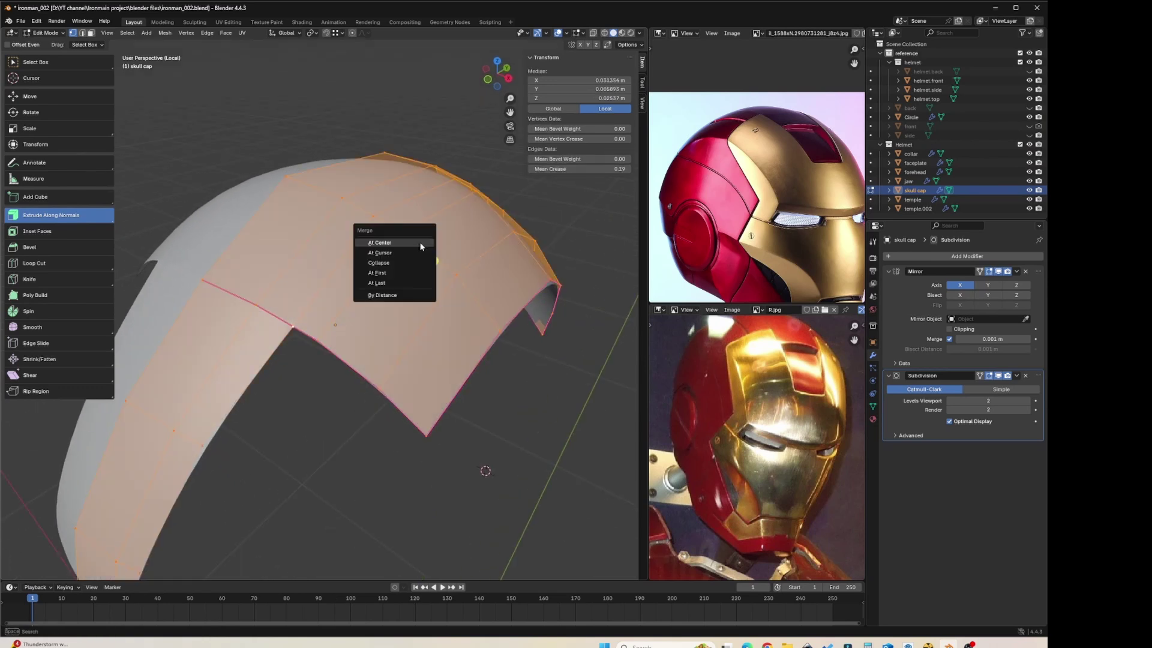
left_click(414, 294)
Step: Set the mean crease of all the skull cap's edges to 0
middle_click_drag(305, 294, 333, 271, "shift")
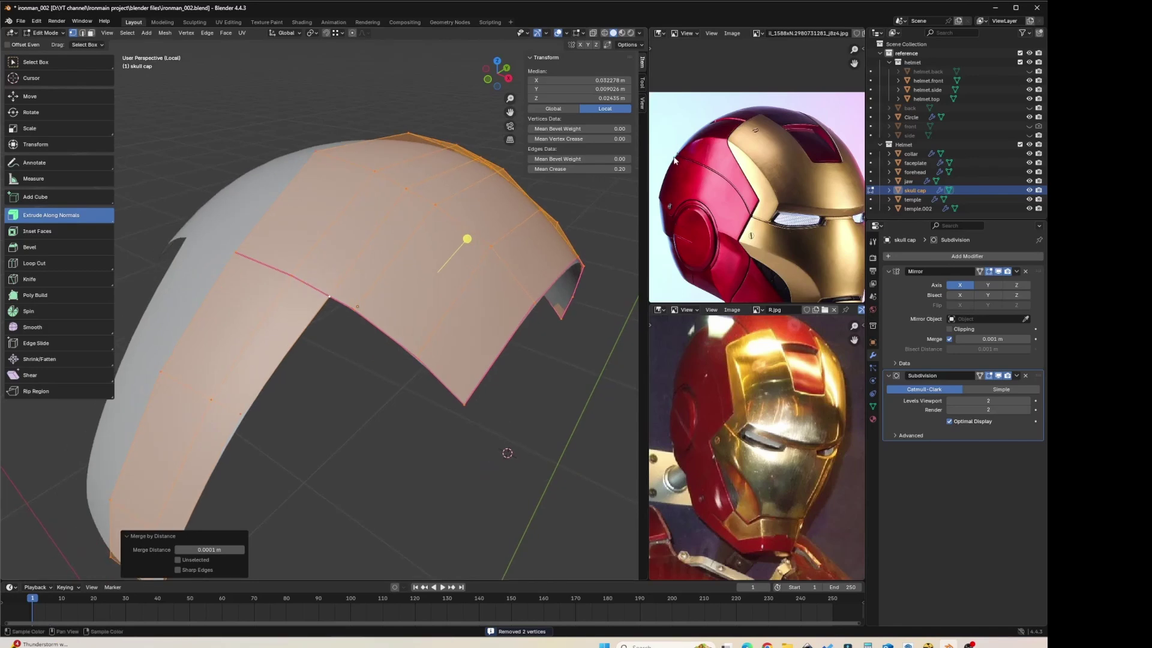
left_click_drag(588, 169, 540, 169)
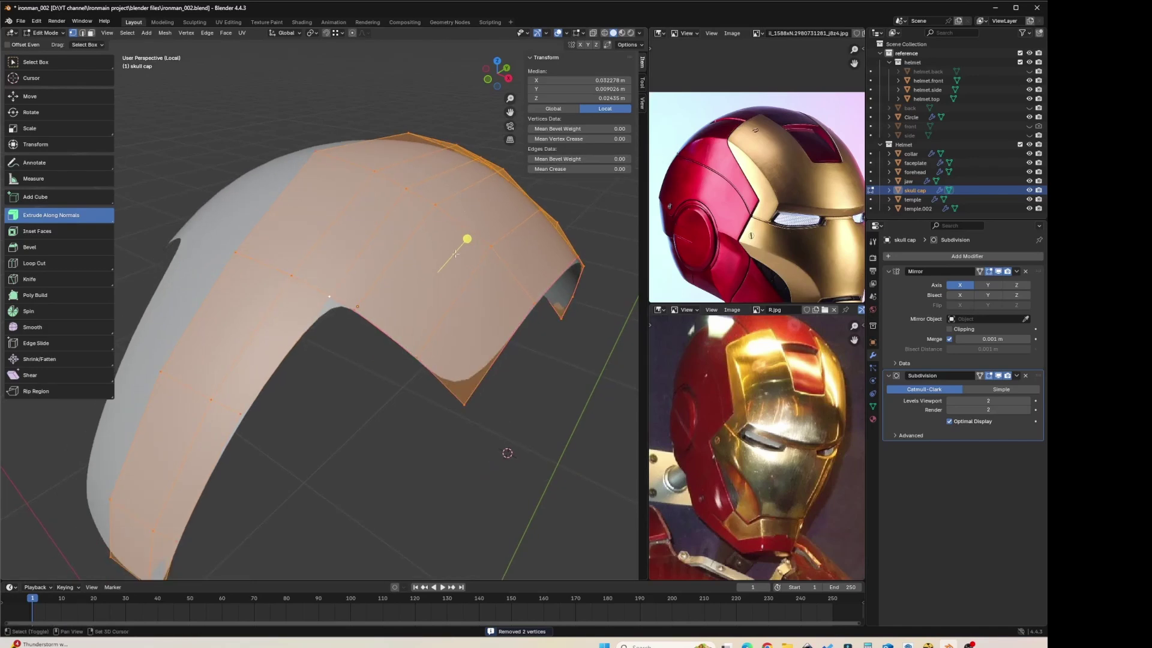
middle_click_drag(455, 253, 455, 230)
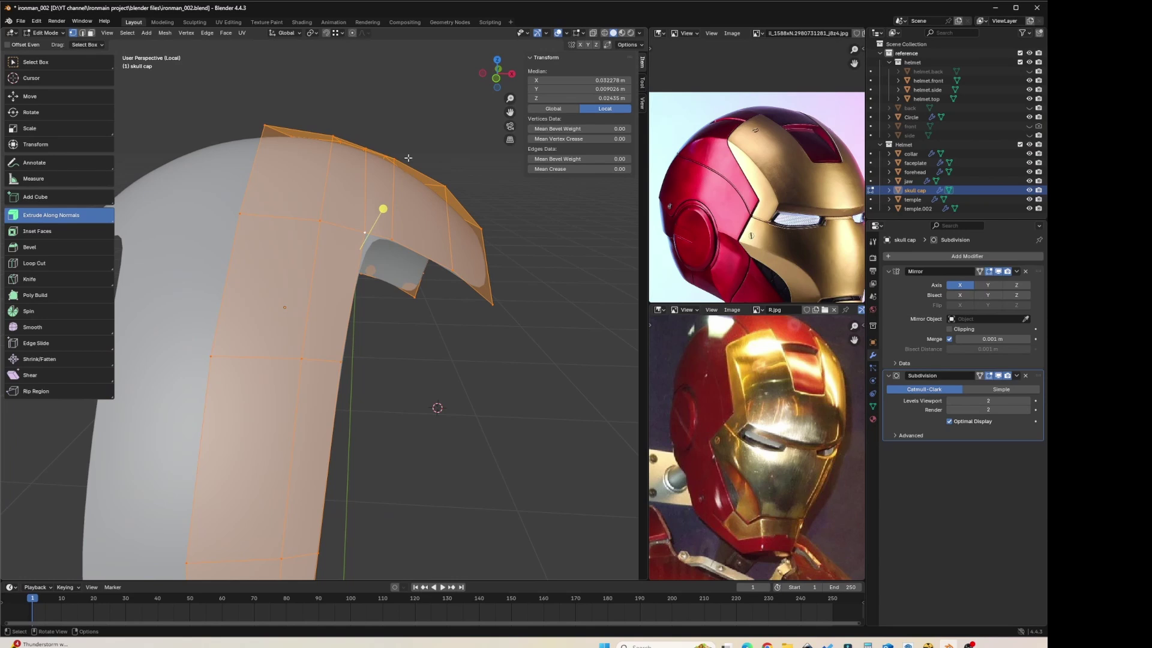
Step: Inspect the uncreased skull cap in Object Mode, apply a glossy red MatCap for viewport lighting, and return to Edit Mode
key("Tab")
key("KP_1")
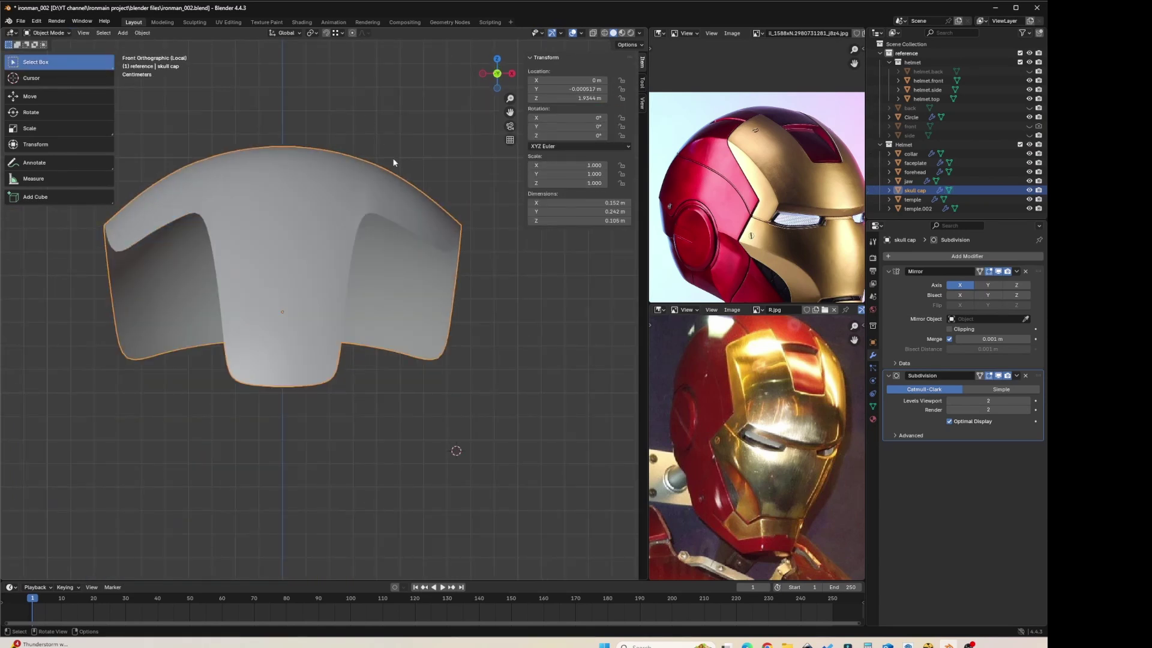
middle_click_drag(393, 162, 408, 240)
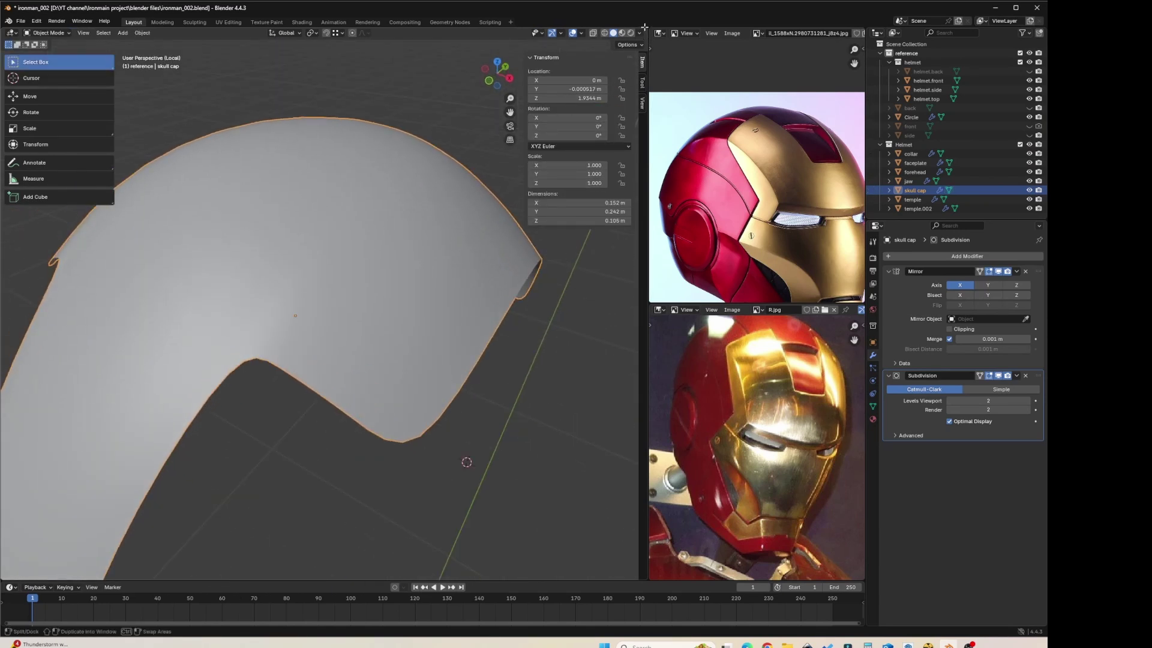
left_click(639, 33)
left_click(633, 77)
mouse_move(343, 162)
middle_mouse_down()
mouse_move(354, 180)
mouse_move(365, 157)
mouse_move(342, 216)
mouse_move(278, 231)
mouse_move(267, 206)
mouse_move(252, 222)
mouse_move(259, 214)
middle_mouse_up()
key("Tab")
scroll(385, 305, "up", 3)
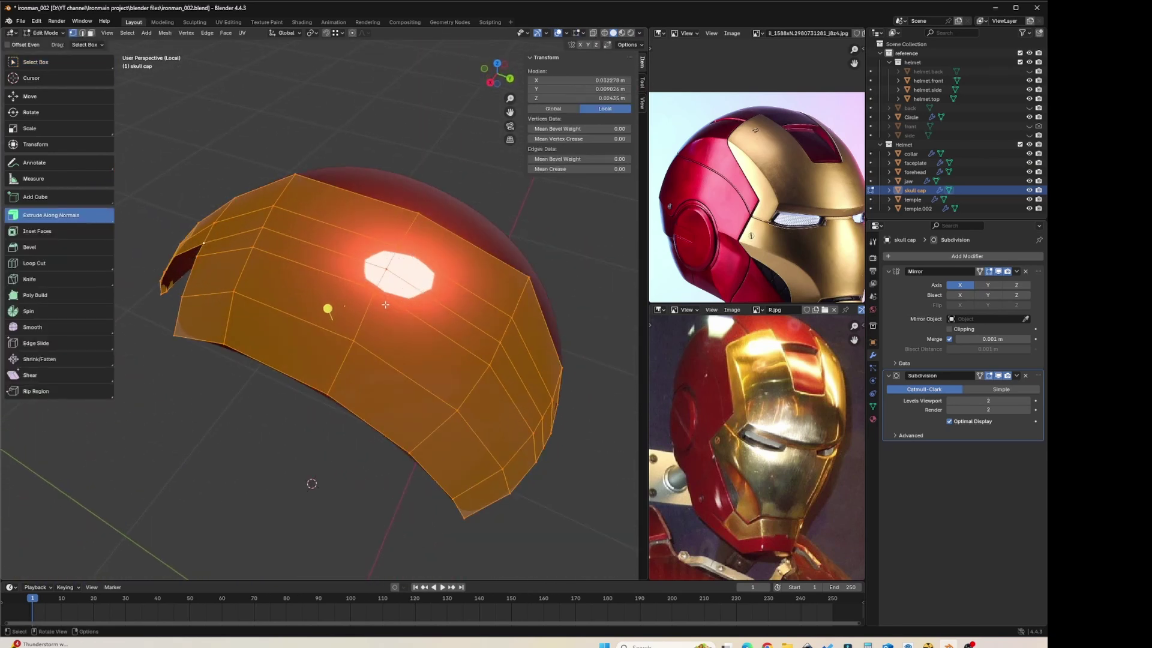
middle_click_drag(385, 305, 504, 263)
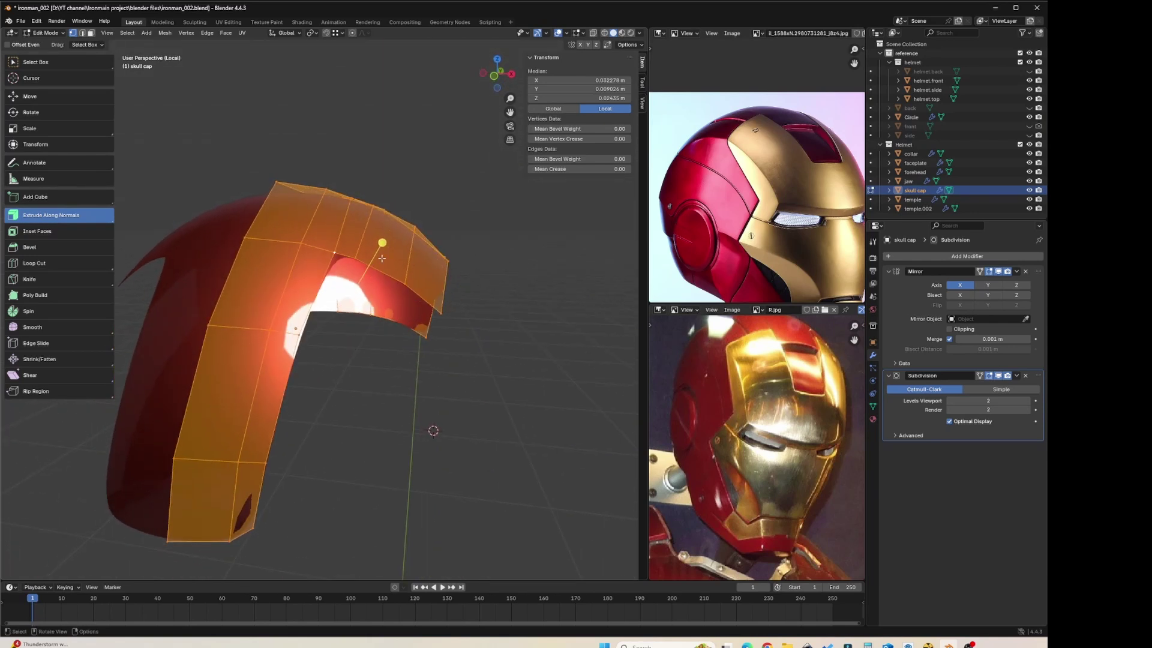
Step: In the front view, move the new loop's upper dome vertices outward by about 0.00028 m in X and 0.00075 m in Z
middle_click_drag(368, 192, 369, 201)
key("grave")
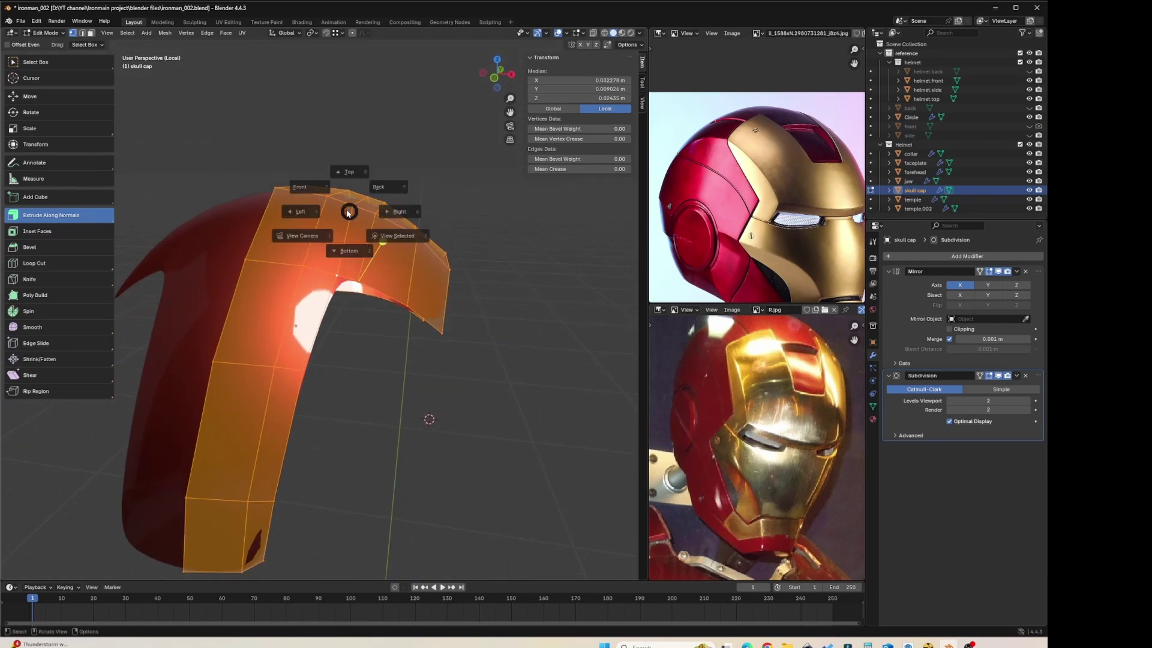
left_click(326, 184)
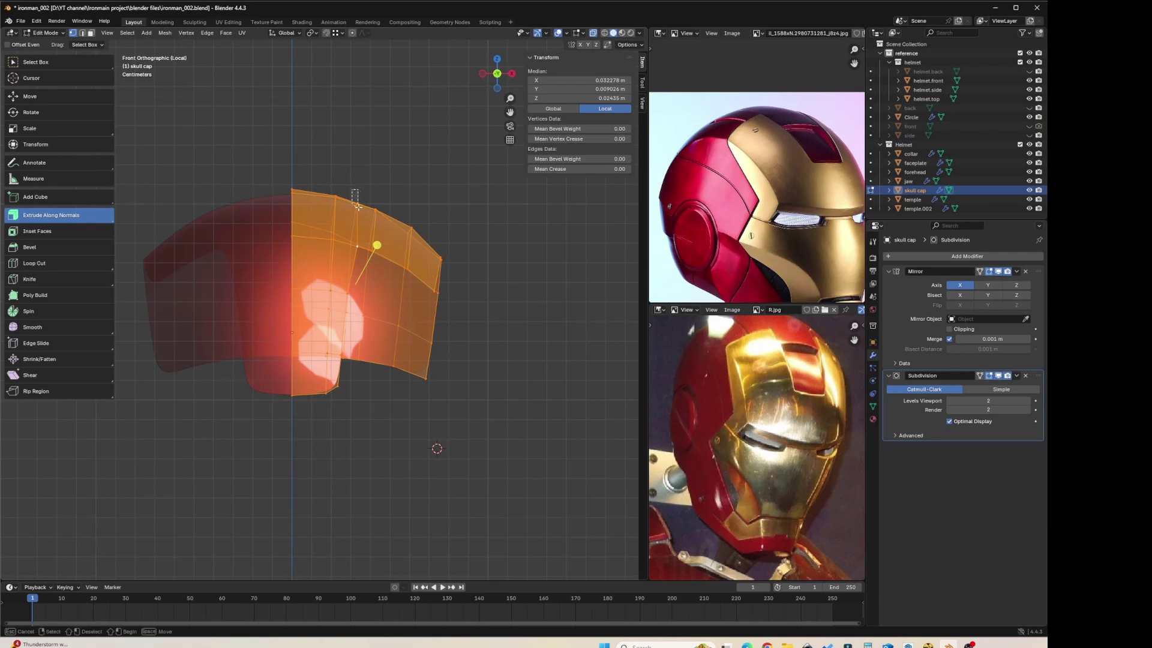
left_click(353, 193)
middle_click_drag(352, 193, 384, 324, "ctrl")
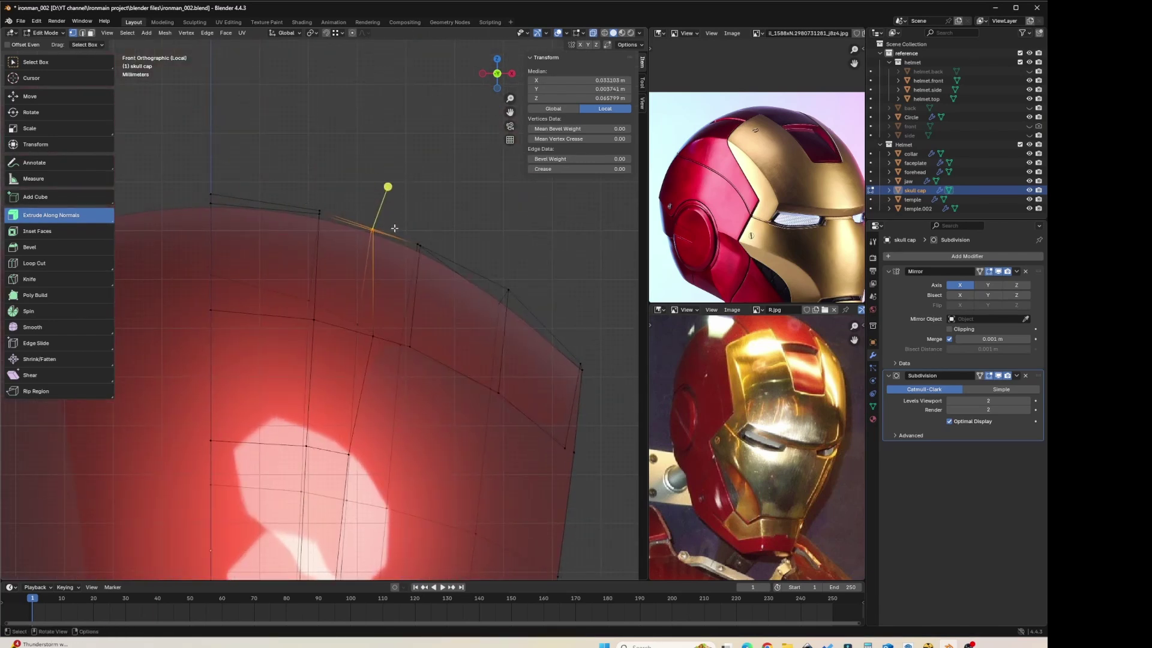
key("g")
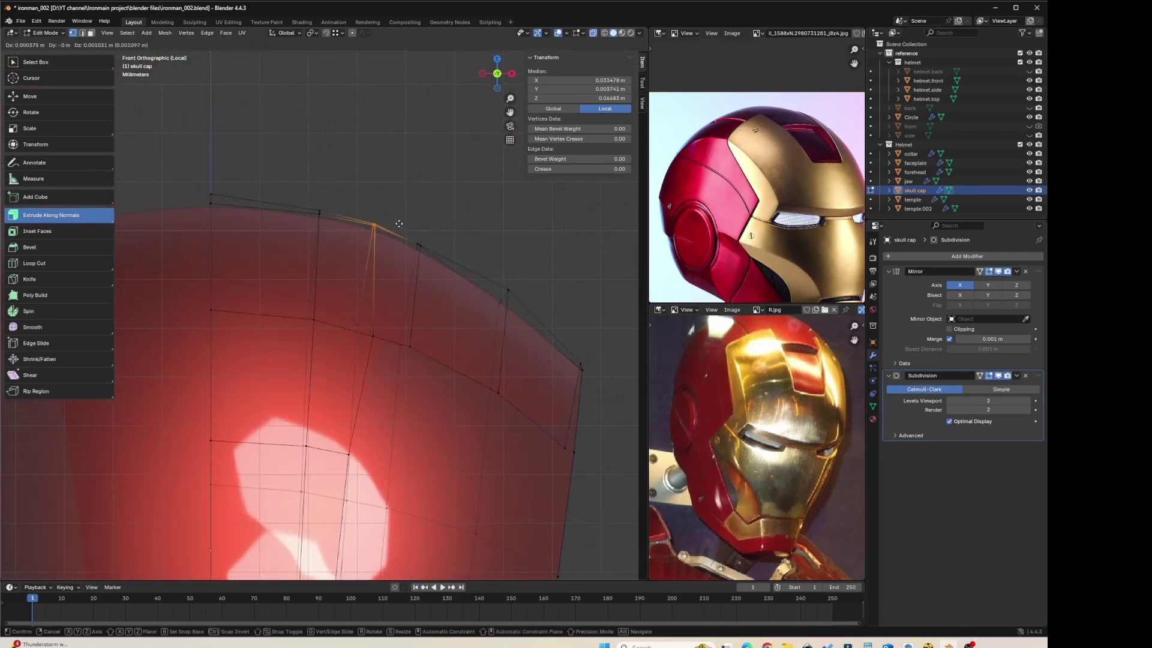
left_click(398, 225)
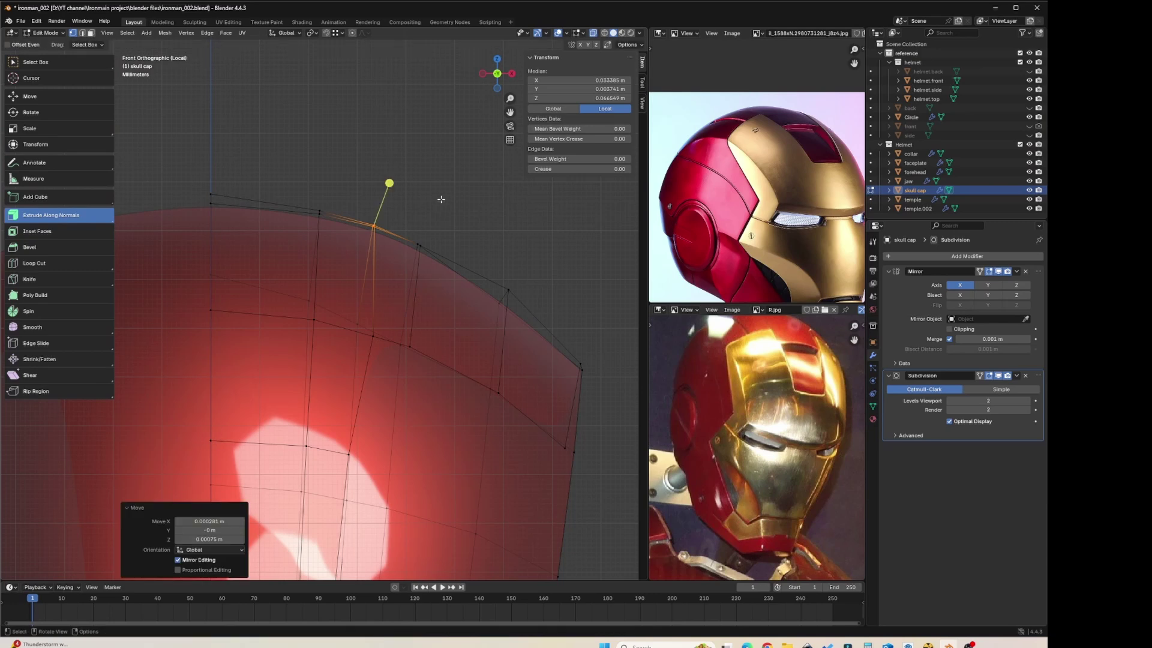
Step: Nudge the new loop's vertices on the back of the dome slightly outward to smooth its curve
middle_click_drag(439, 198, 423, 285)
scroll(404, 306, "down", 5)
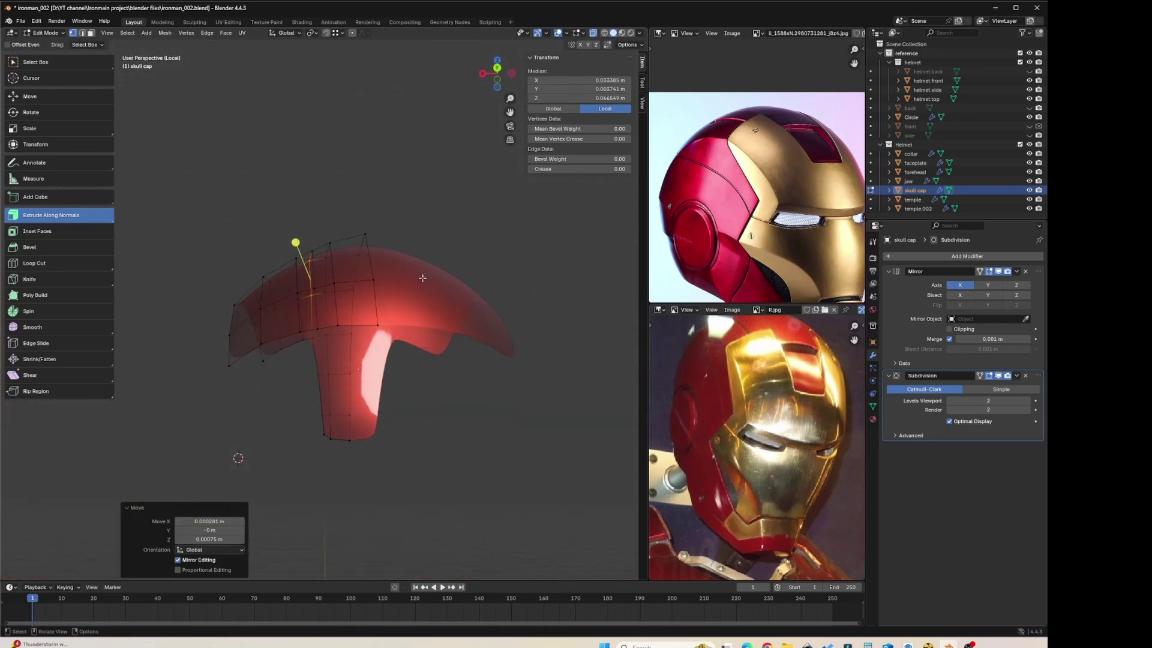
scroll(422, 278, "up", 4)
left_click(283, 140)
key("g")
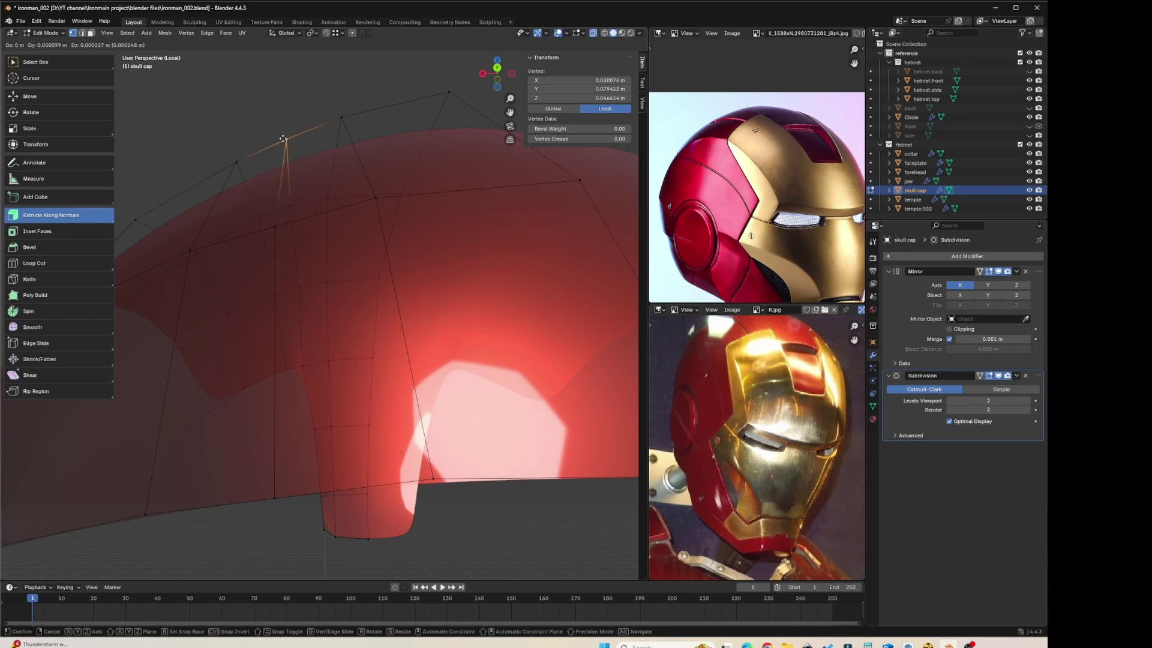
left_click(284, 140)
middle_click_drag(283, 139, 628, 302)
key("g")
left_click(305, 141)
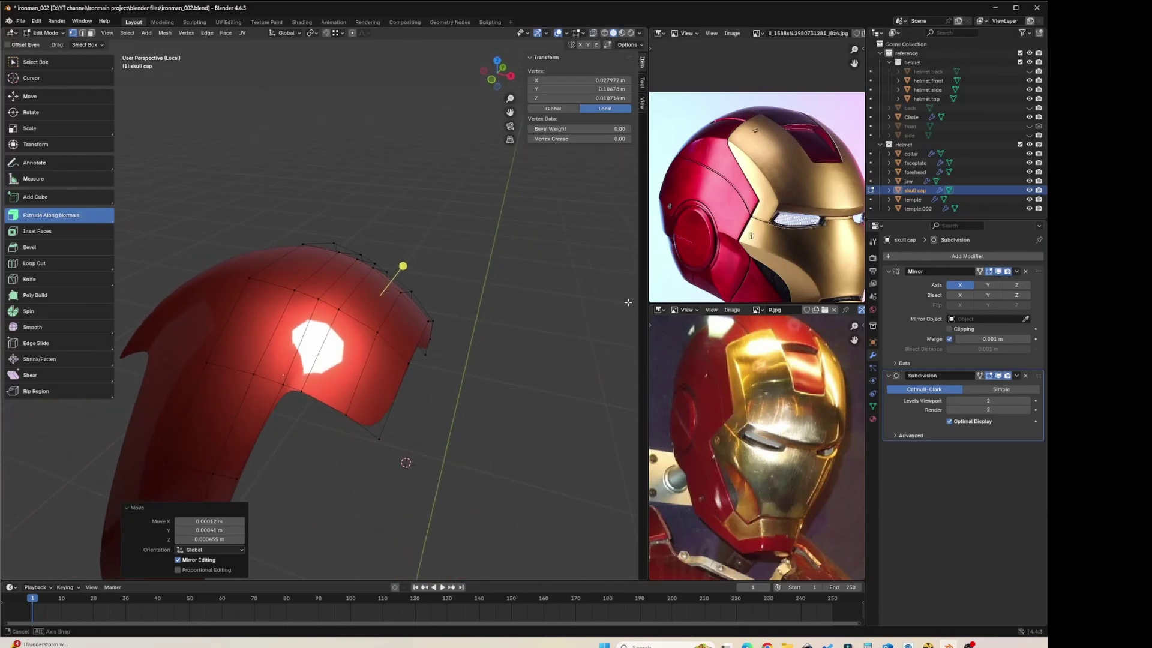
Step: Check the skull cap's reflections from several angles in Object Mode and Edit Mode
key("Tab")
middle_click_drag(476, 300, 348, 274)
key("Tab")
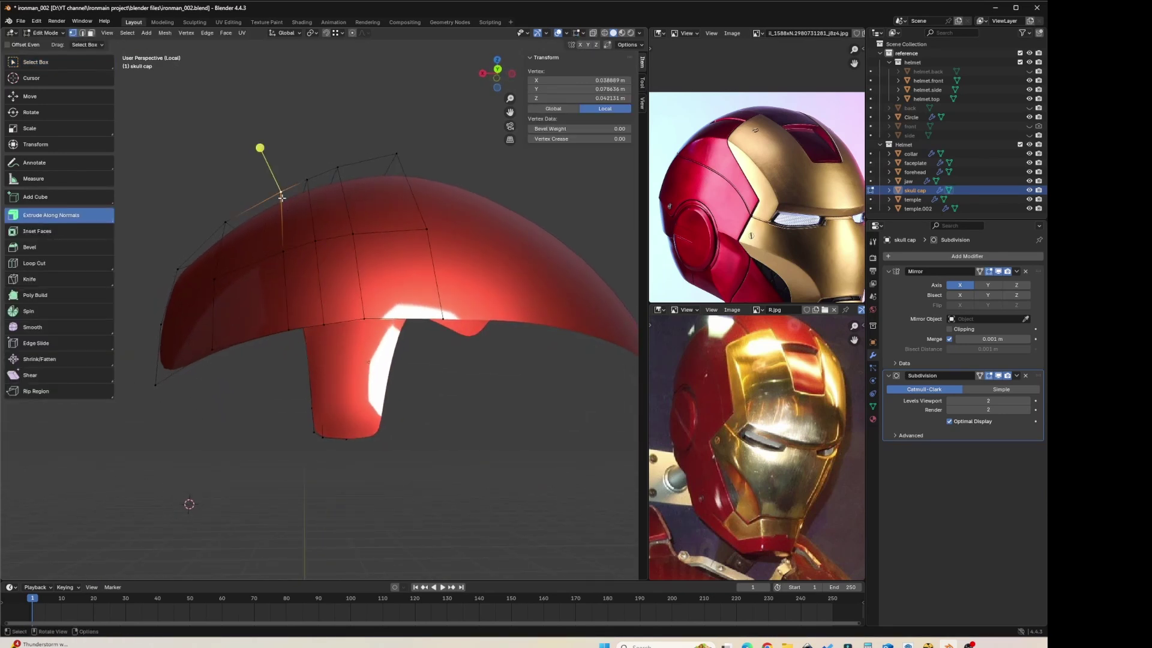
middle_click_drag(281, 197, 473, 293)
key("Tab")
left_click(47, 33)
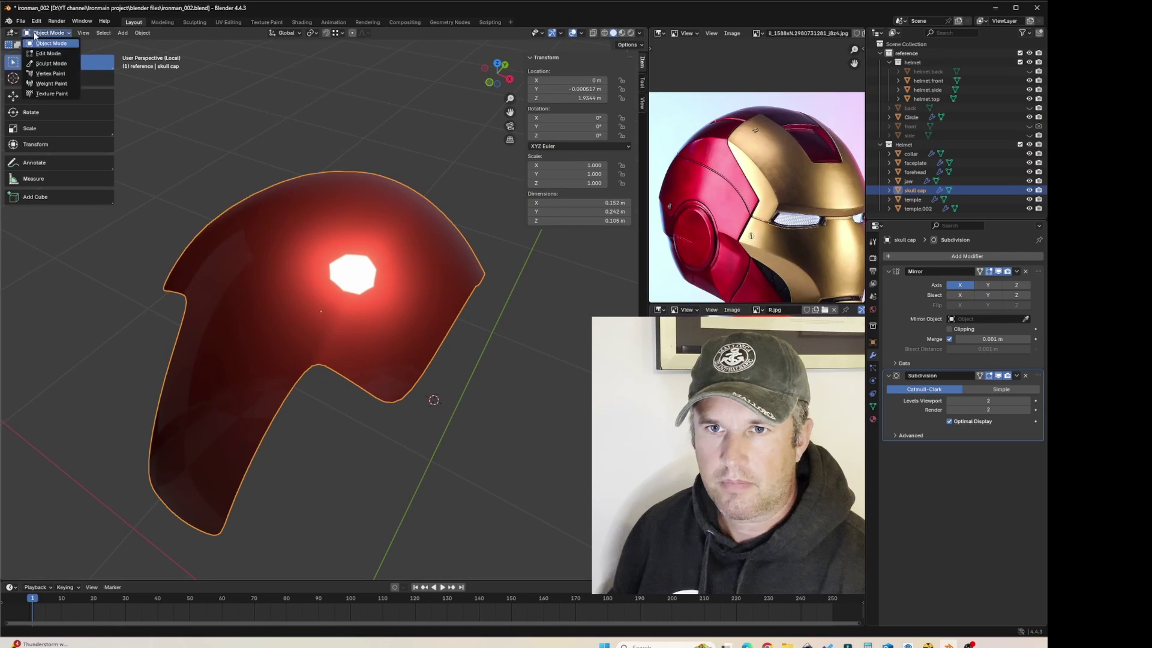
left_click(51, 63)
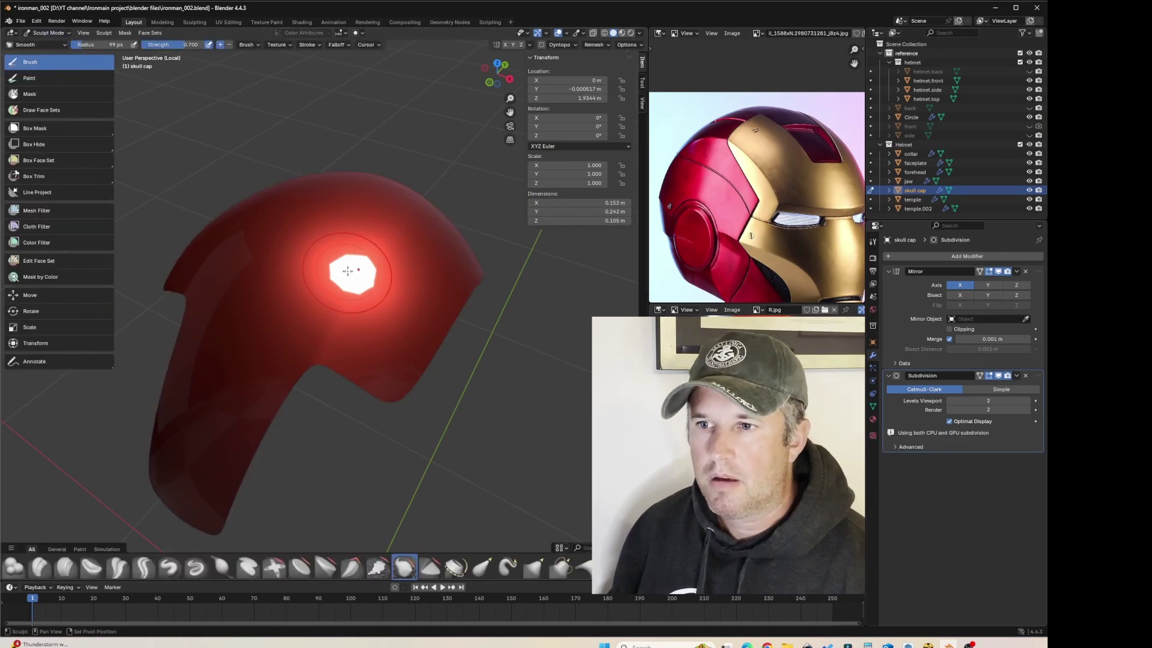
mouse_move(382, 265)
middle_mouse_down()
mouse_move(389, 278)
mouse_move(439, 261)
mouse_move(429, 310)
middle_mouse_up()
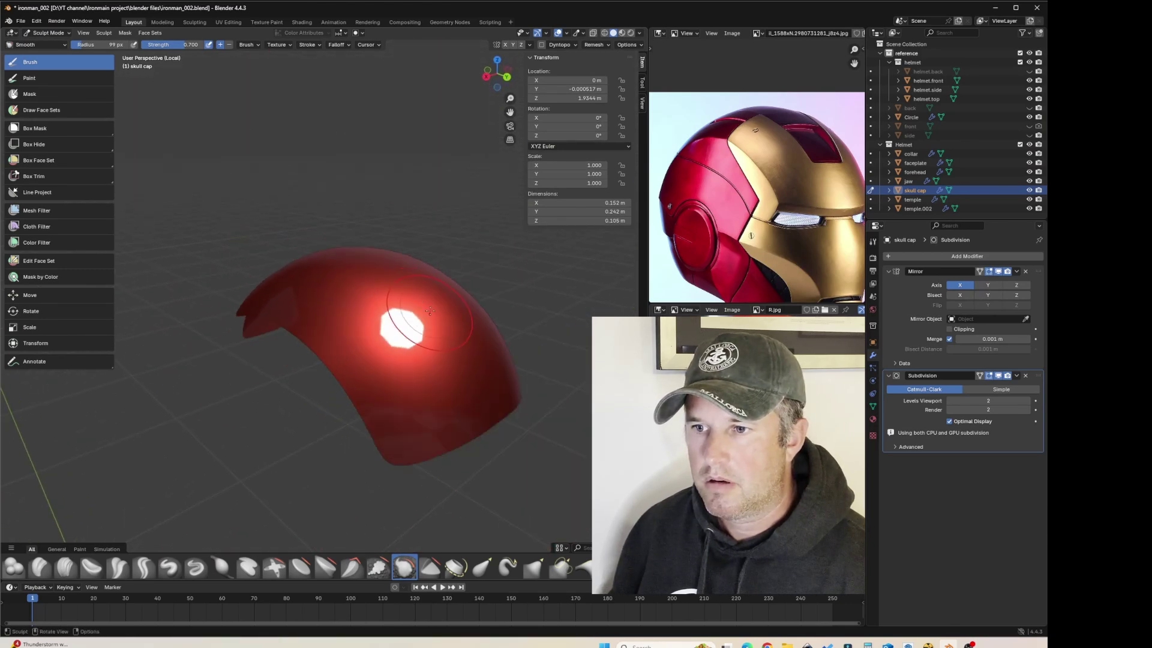
left_click(35, 46)
left_click(42, 34)
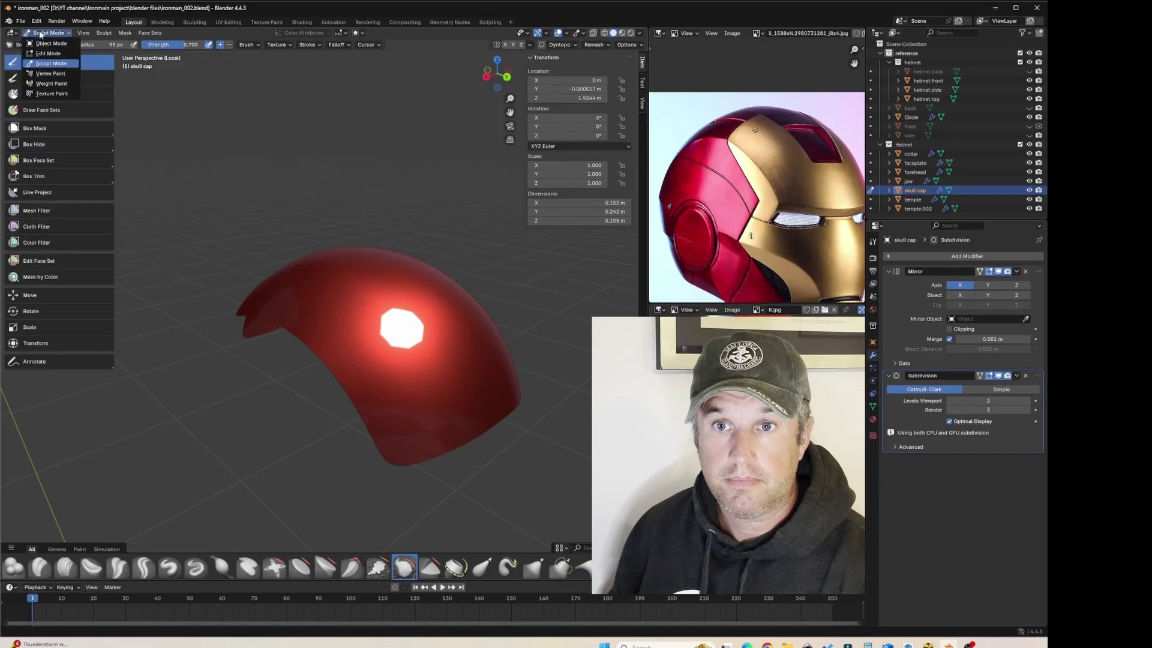
left_click(35, 43)
Step: Inspect the skull cap's reflections in Edit and Object Mode, both isolated and together with the rest of the helmet
mouse_move(292, 263)
middle_mouse_down()
mouse_move(412, 264)
mouse_move(400, 320)
mouse_move(415, 312)
middle_mouse_up()
scroll(406, 262, "up", 4)
key("Tab")
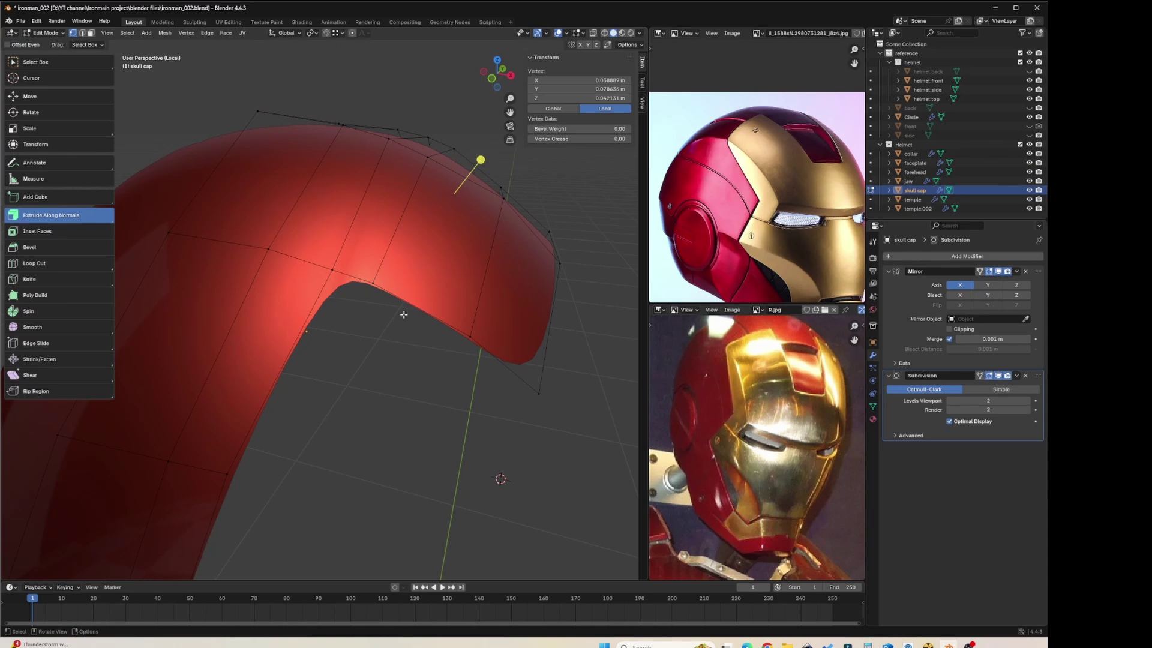
key("Tab")
scroll(289, 337, "down", 3)
middle_click_drag(289, 337, 388, 331)
key("KP_Divide")
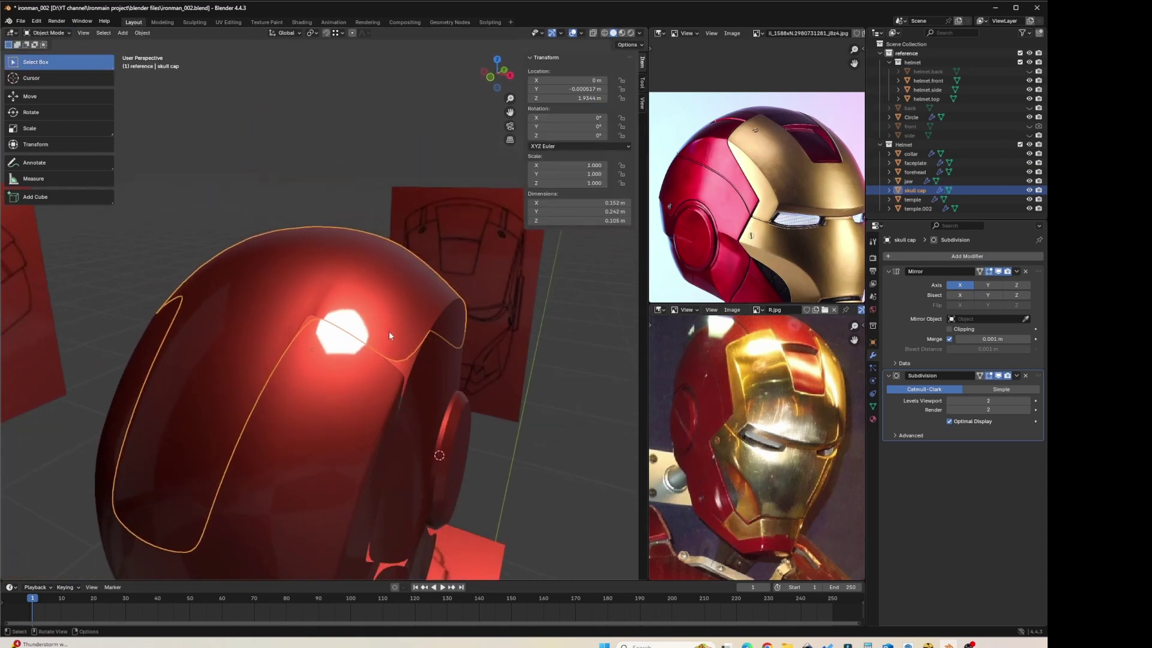
middle_click_drag(333, 184, 374, 280)
key("Tab")
key("Tab")
key("Tab")
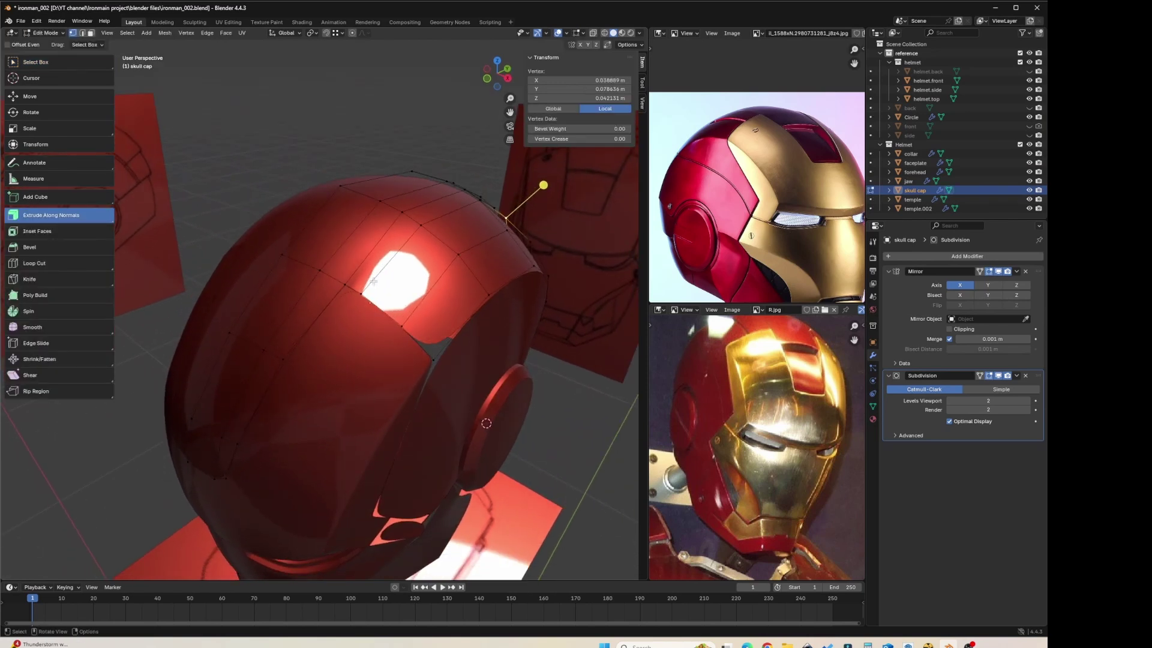
middle_click_drag(417, 314, 406, 305)
Step: Try adding a loop cut across the side of the skull cap, slid almost onto the neighbouring front edge loop
key("ctrl+r")
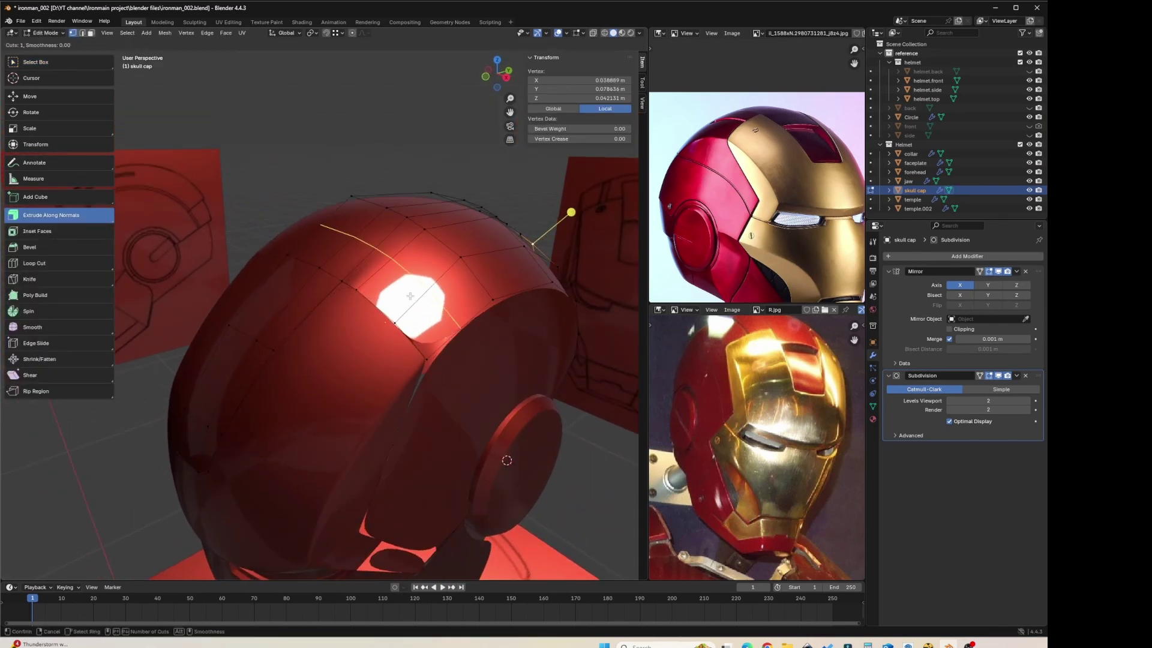
left_click(401, 307)
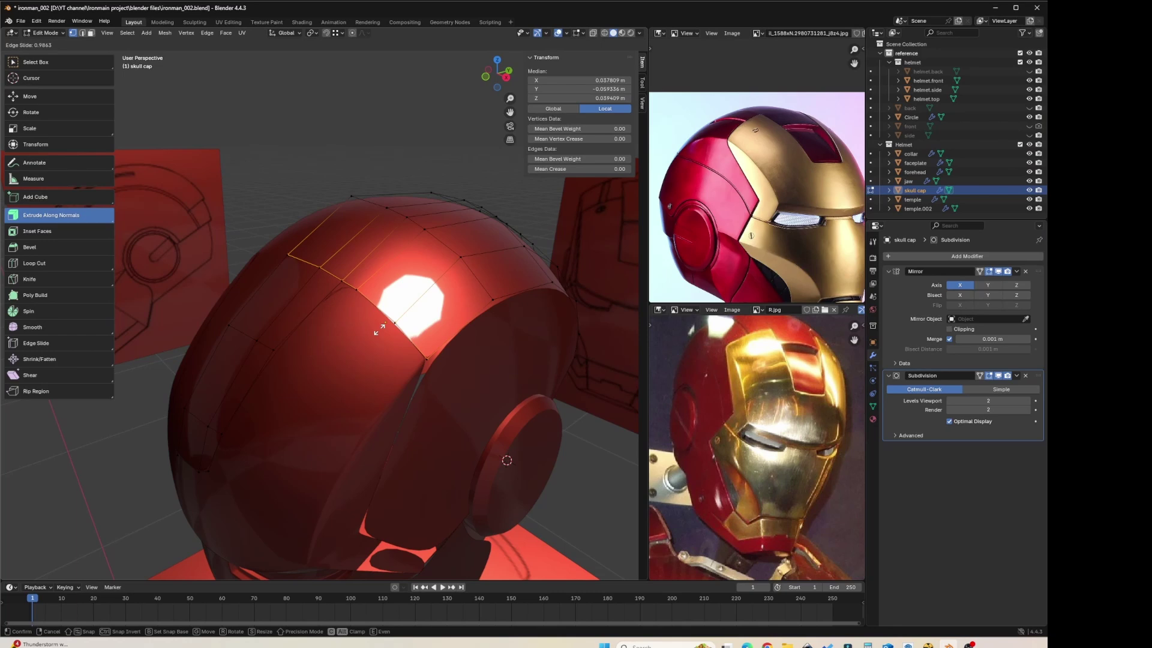
left_click(379, 329)
key("Tab")
middle_click_drag(380, 328, 375, 295)
key("Tab")
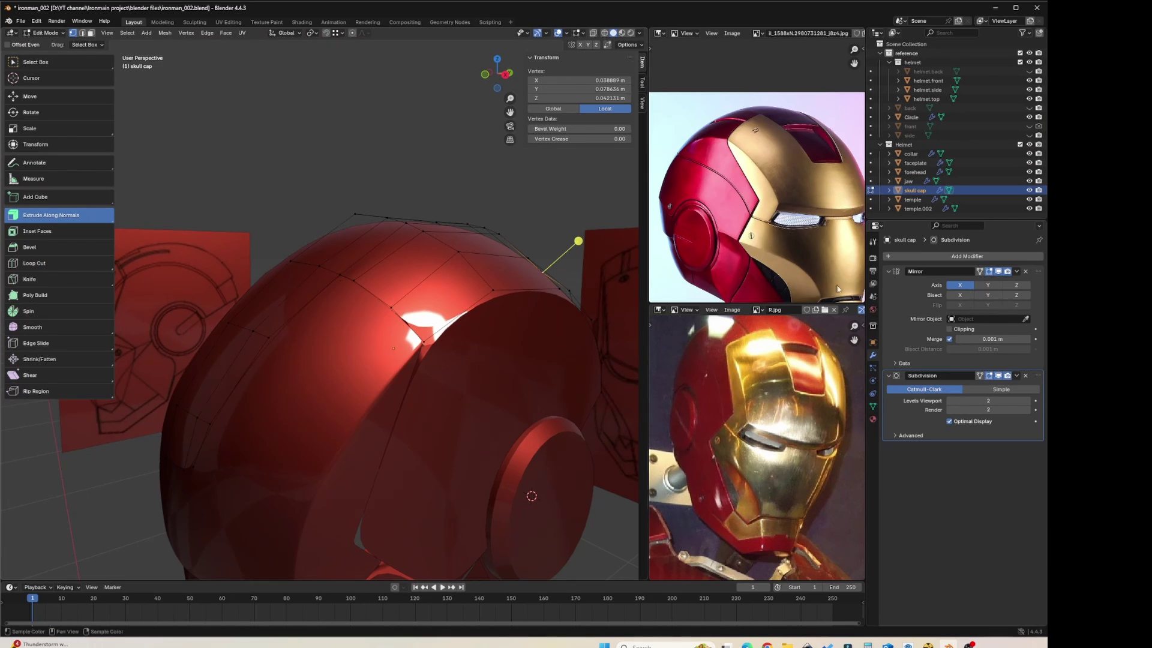
middle_click_drag(393, 348, 438, 301)
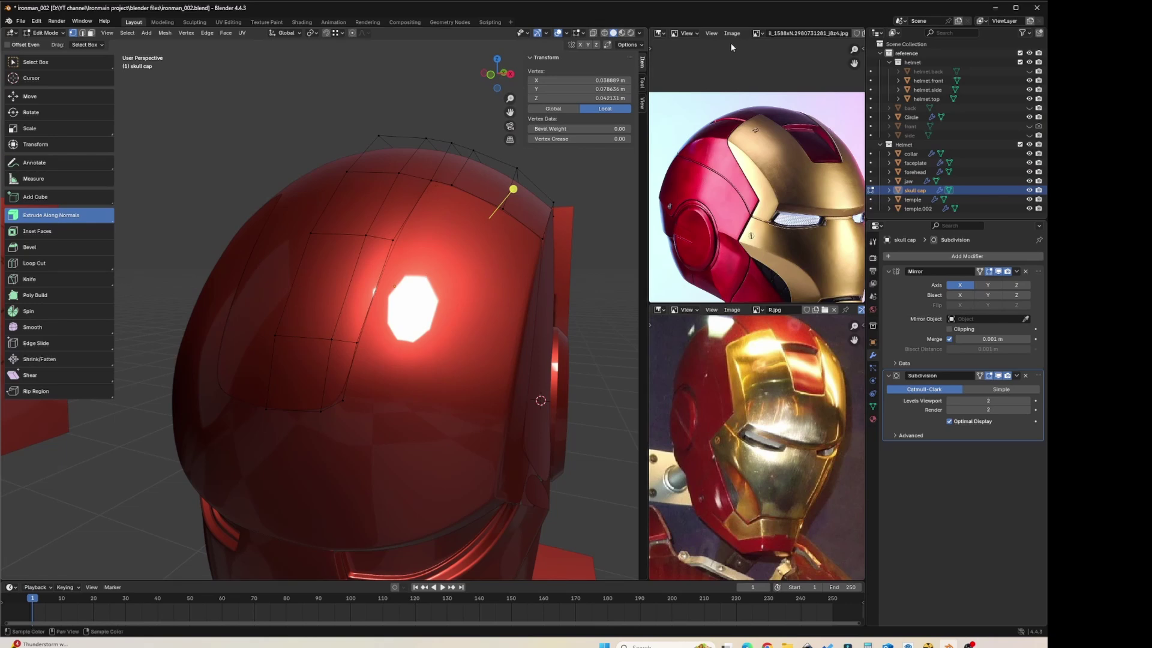
Step: Restore the neutral grey viewport shading and show the skull cap over the front reference with X-ray
left_click(640, 33)
left_click(611, 76)
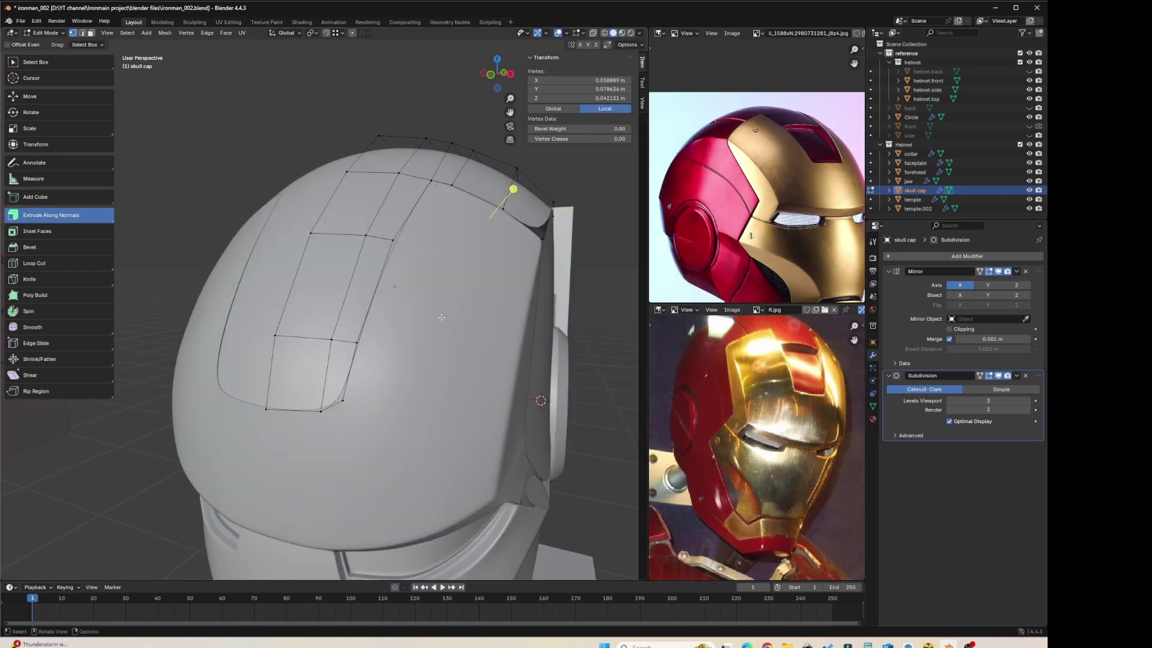
key("grave")
left_click(370, 259)
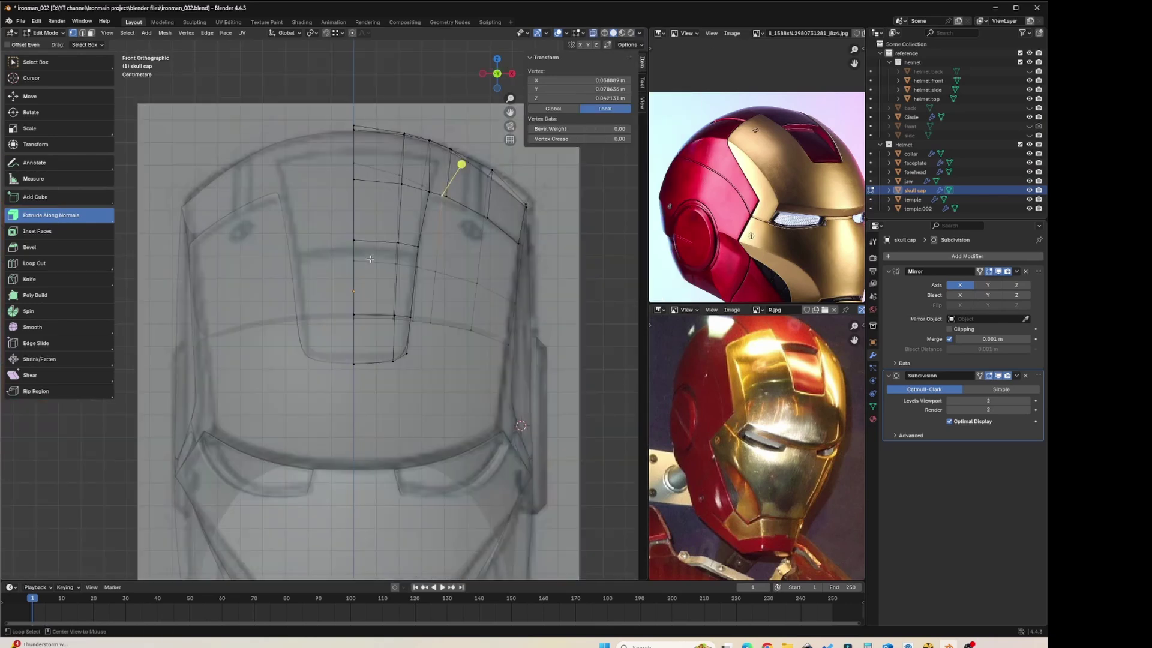
scroll(389, 241, "up", 4)
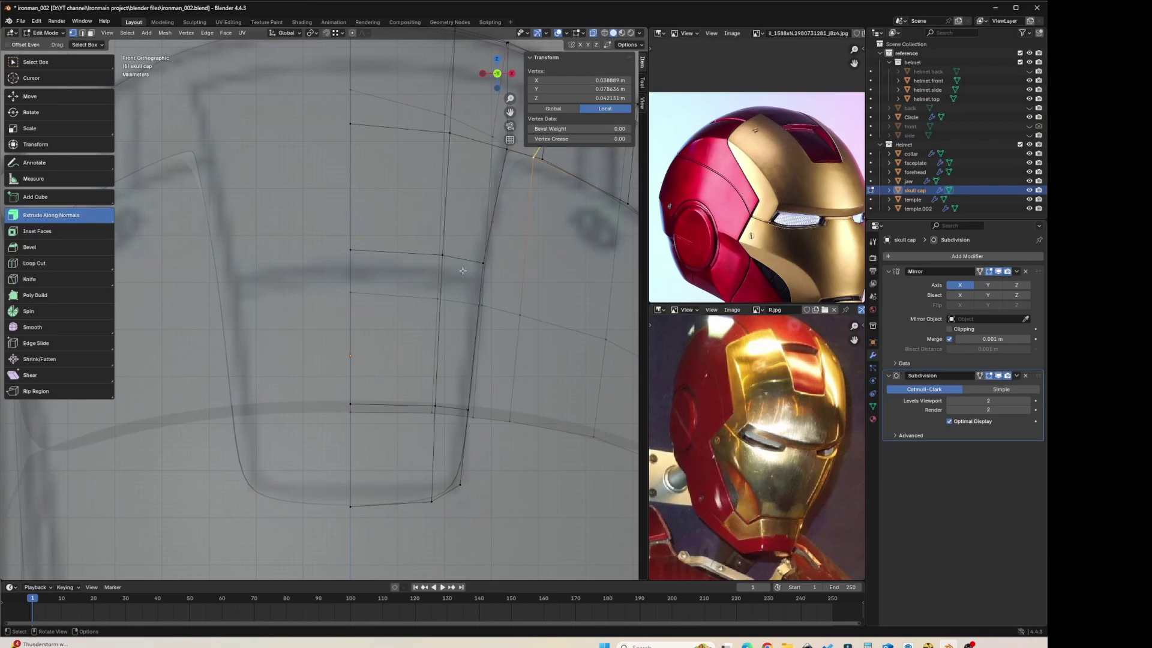
scroll(465, 270, "down", 4)
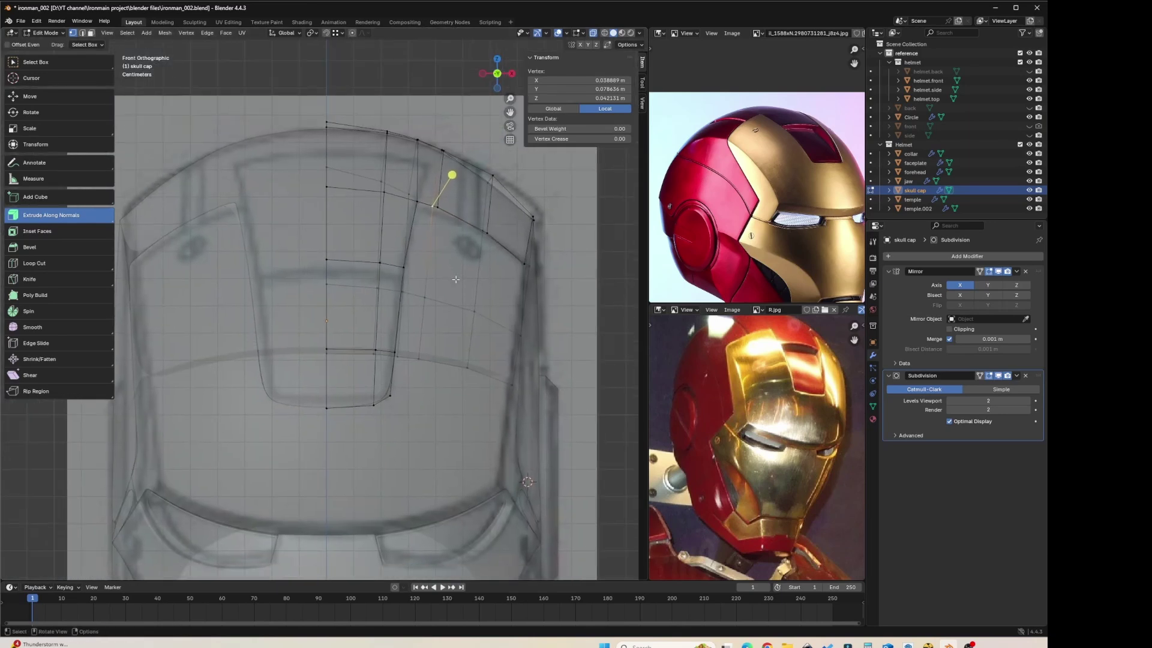
Step: Compare the forehead insert's outline with the front reference in Object Mode, reselect the skull cap and return to Edit Mode
key("Tab")
left_click(459, 288)
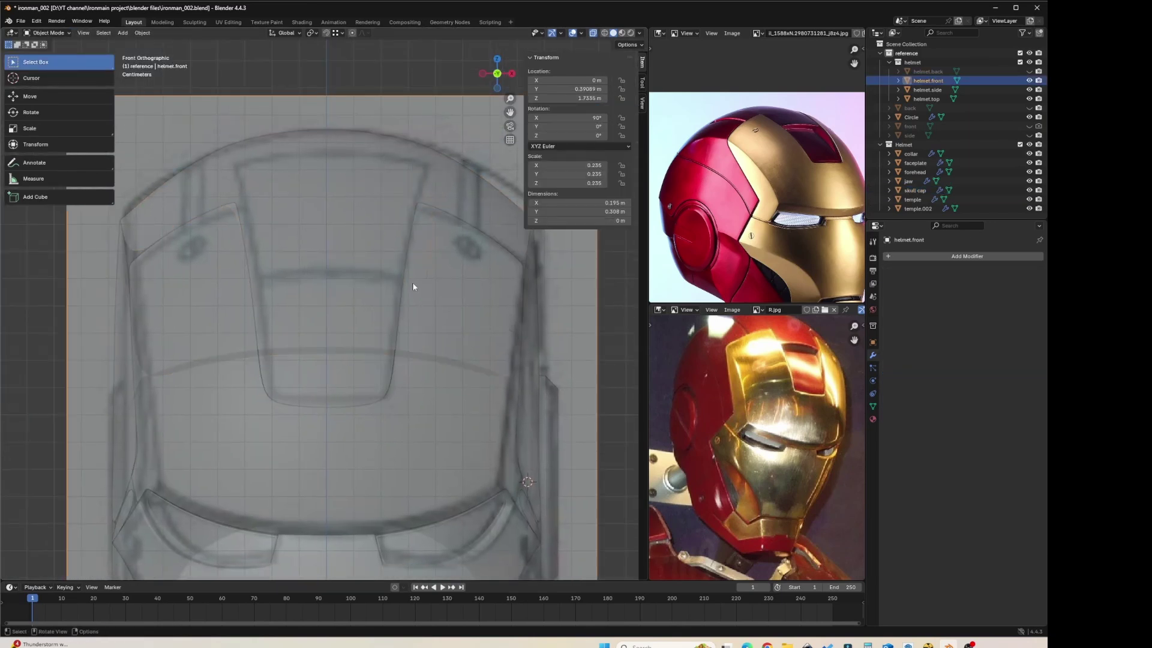
left_click(372, 276)
key("Tab")
scroll(373, 277, "up", 2)
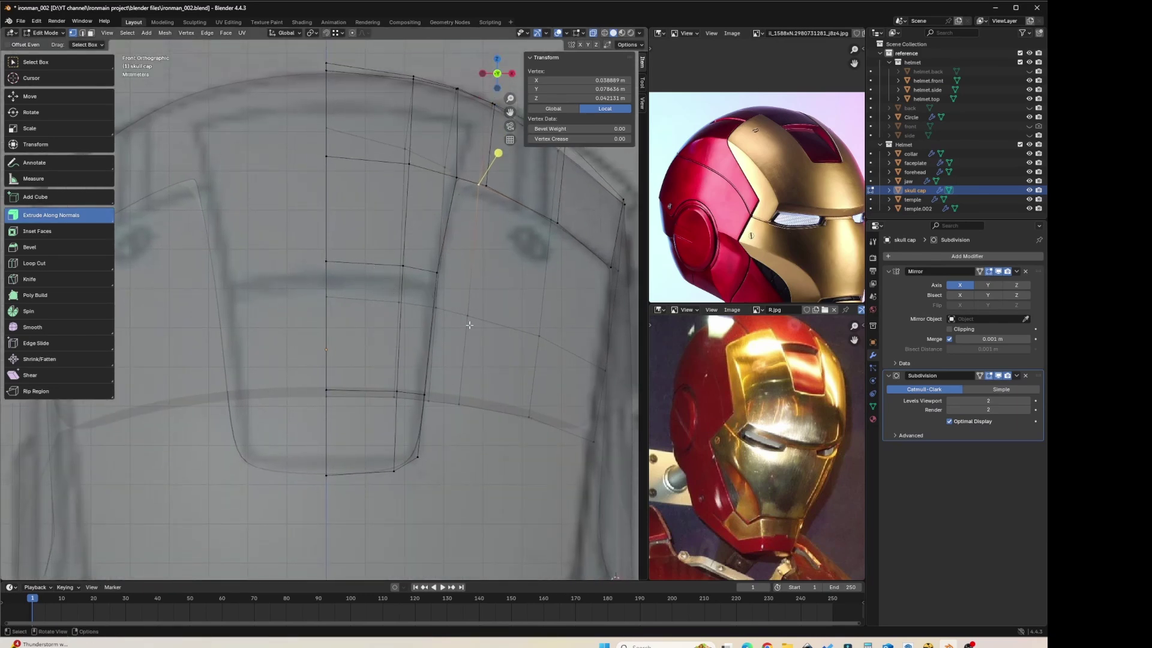
Step: Select the four lower faces of the forehead insert in face select mode
middle_click_drag(469, 325, 444, 298)
scroll(340, 352, "down", 2)
key("3")
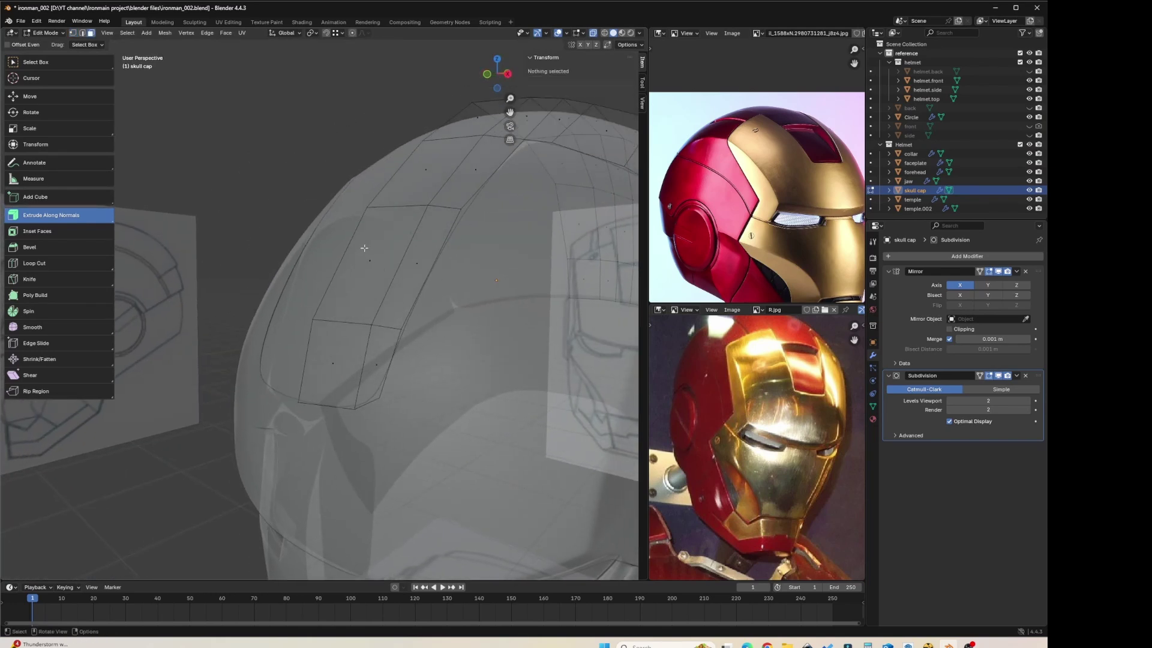
left_click(377, 256)
left_click(426, 249, "shift")
left_click(384, 365, "shift")
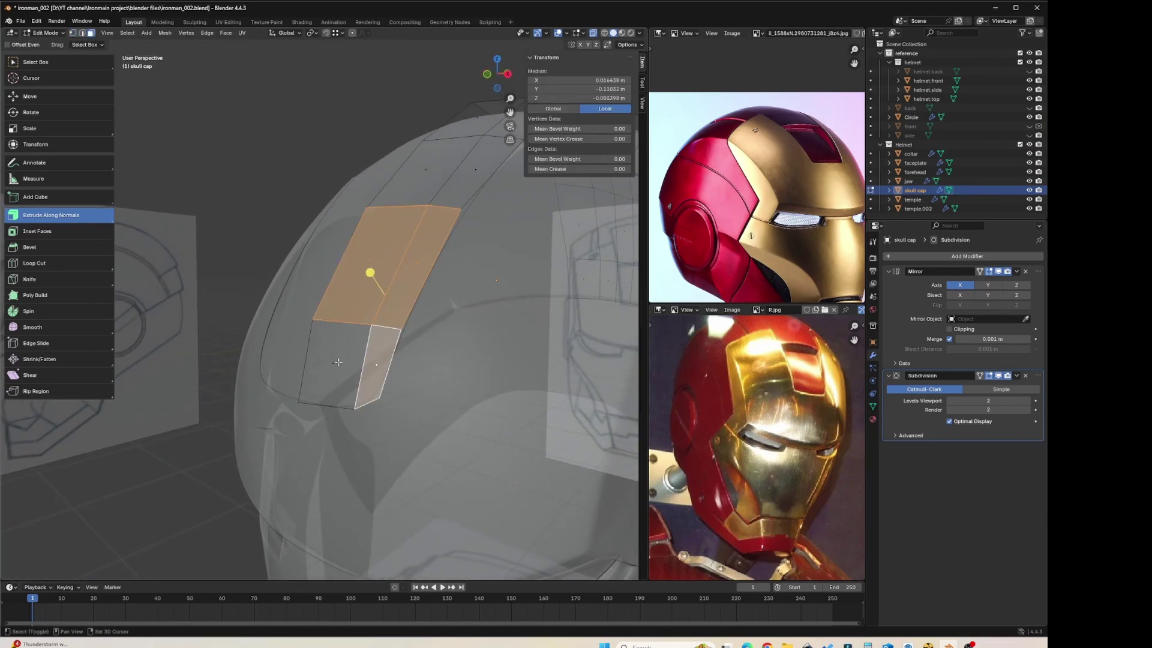
left_click(337, 360, "shift")
Step: Compare the selected insert faces with the front reference's recessed panel, with and without X-ray, and check the surface in Object Mode
key("KP_1")
key("KP_1")
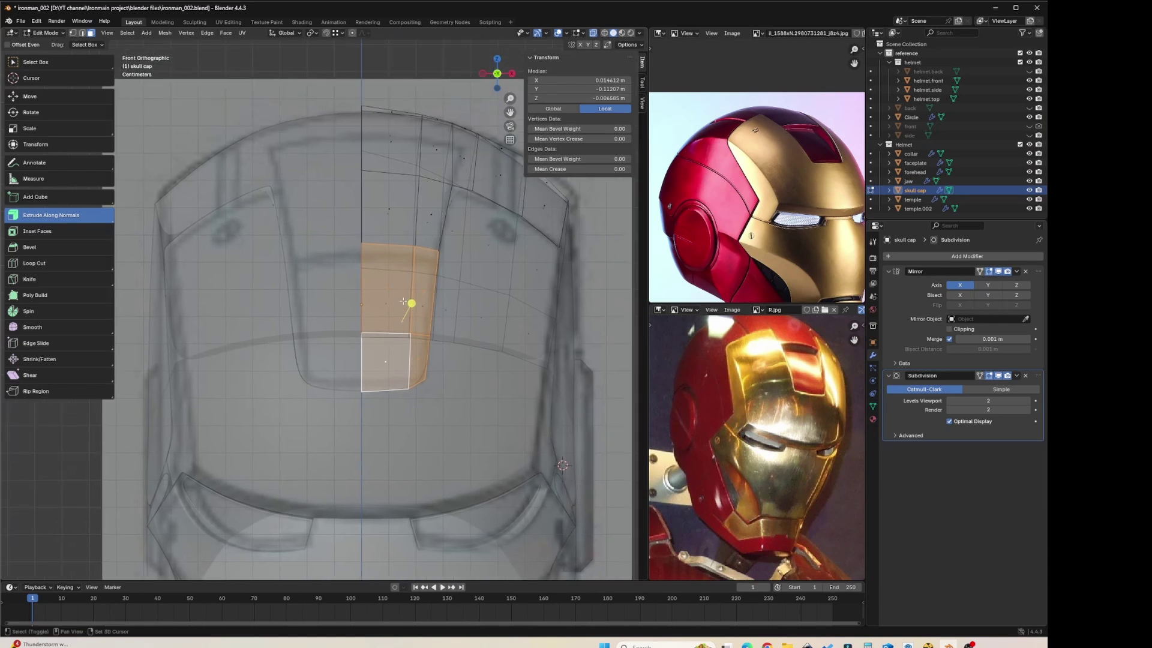
scroll(381, 231, "up", 2)
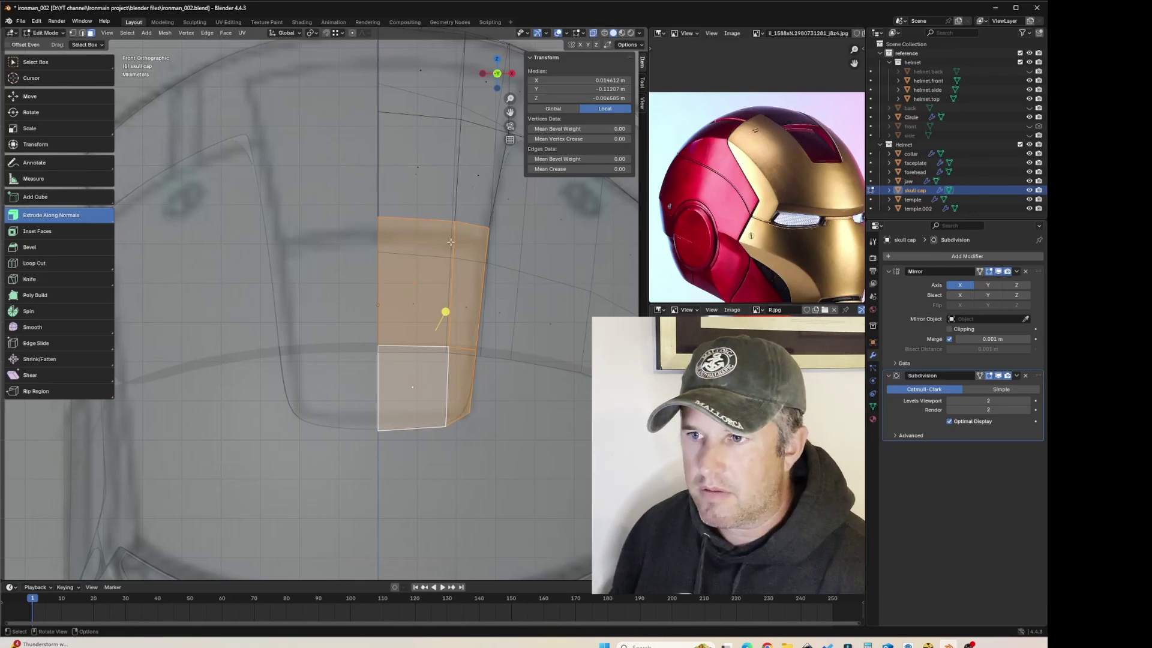
scroll(463, 286, "down", 2)
key("alt+z")
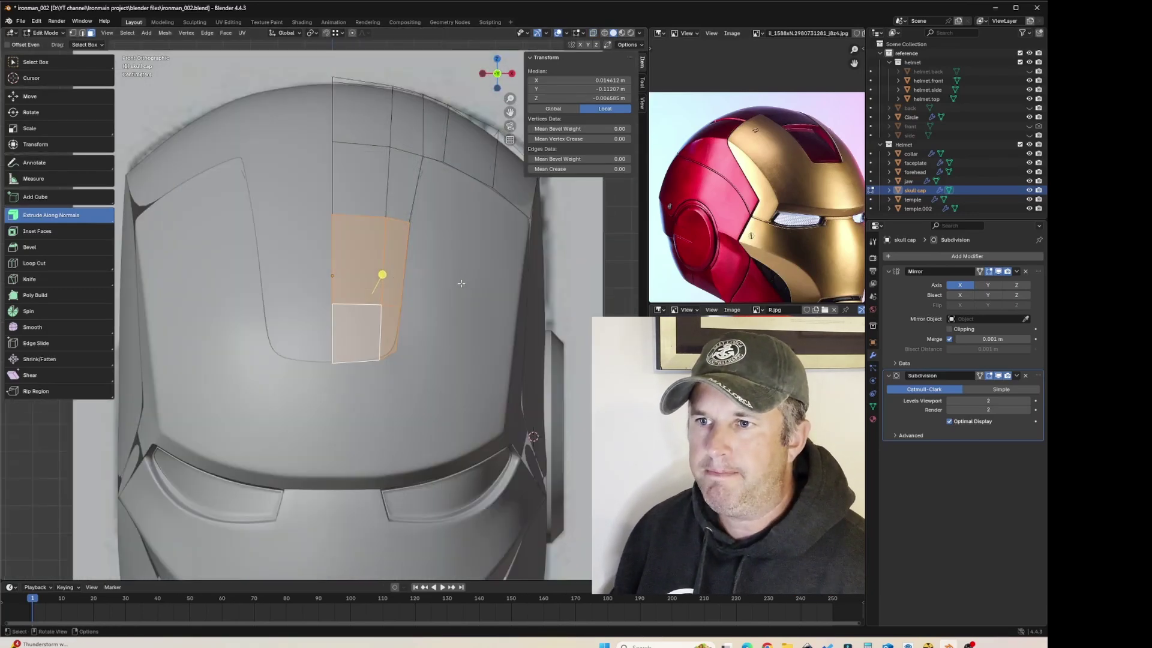
key("alt+z")
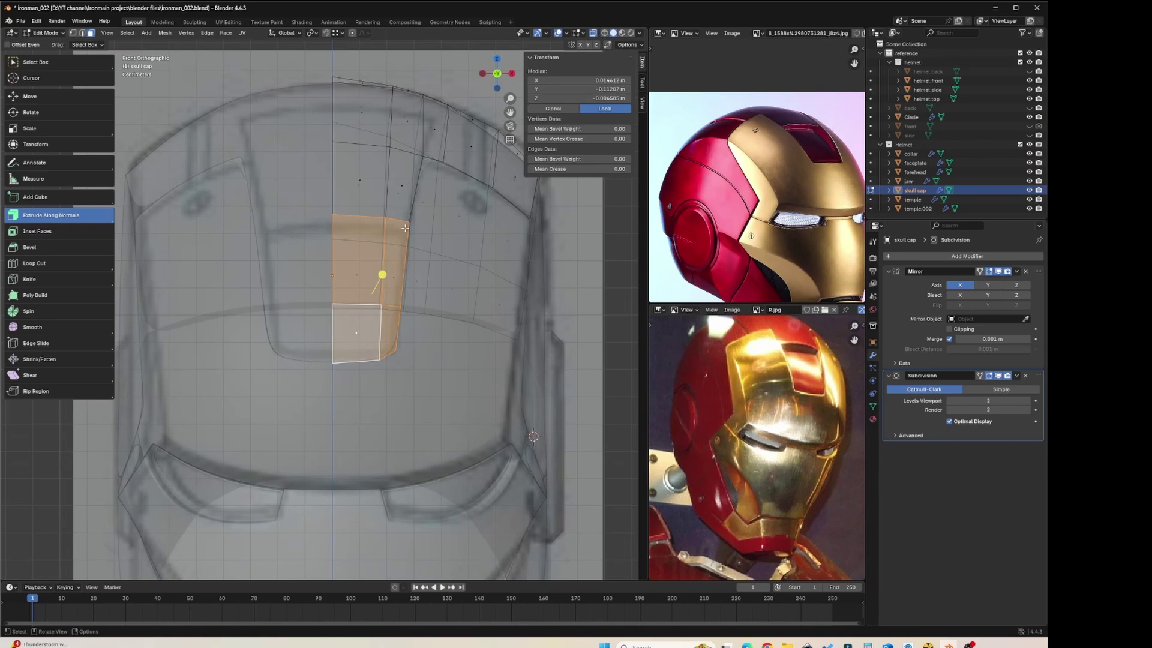
key("alt+z")
middle_click_drag(471, 253, 360, 247)
key("Tab")
key("Tab")
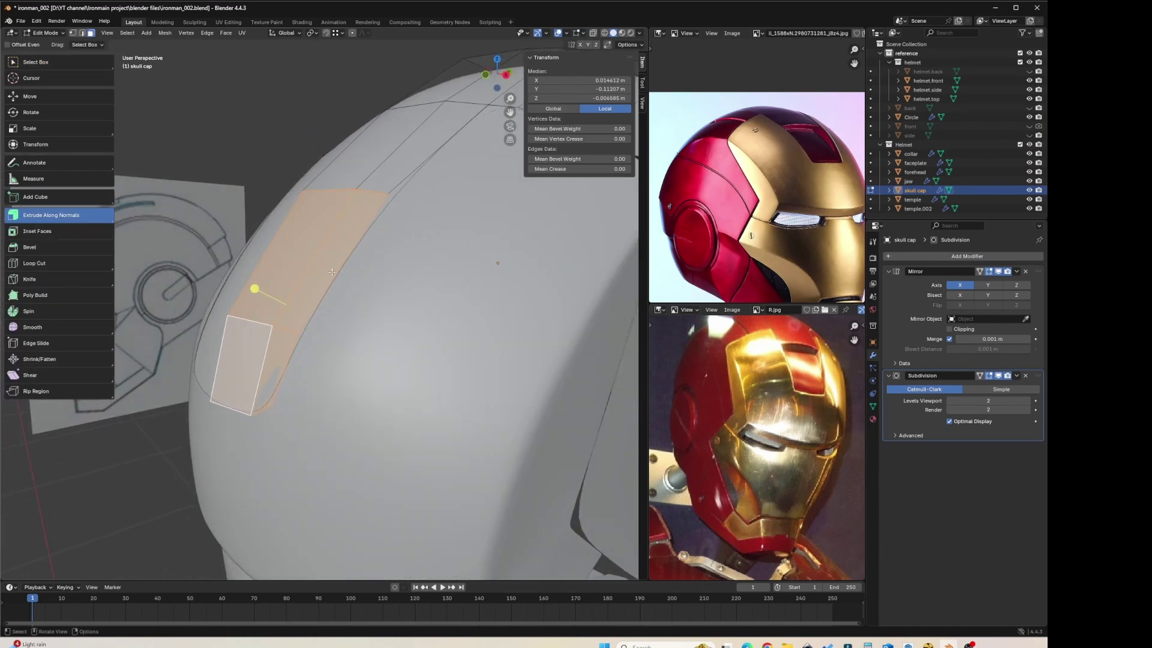
Step: Turn off the Subdivision display in Edit Mode and extrude the four insert faces inward by about 0.008 m
key("e")
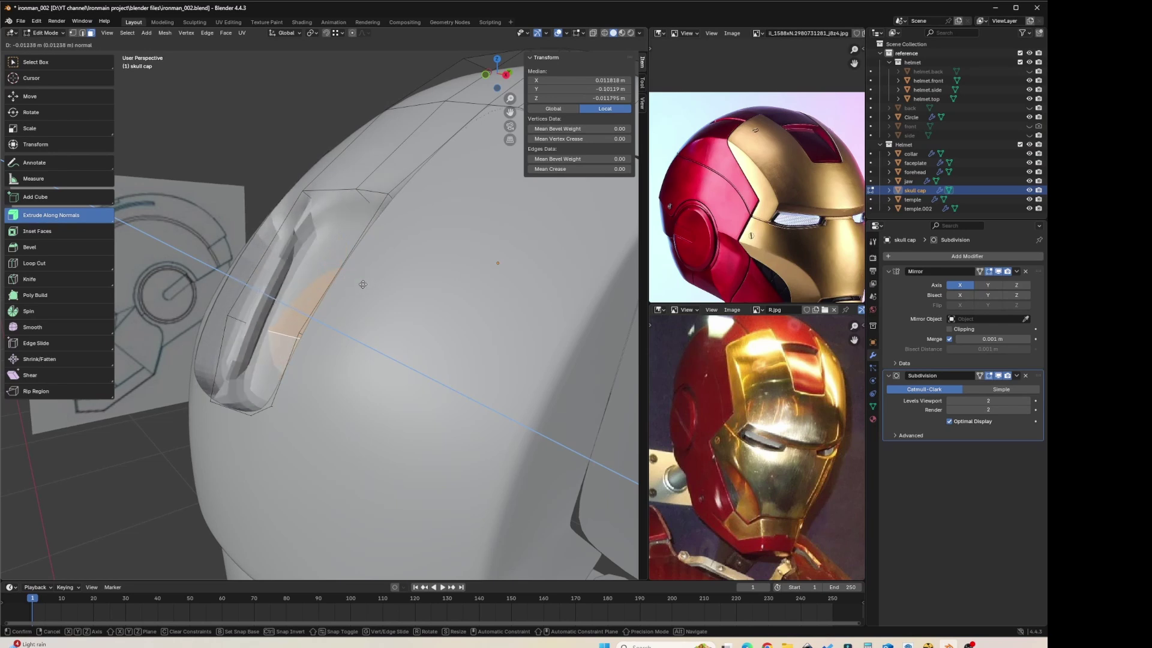
left_click(357, 283)
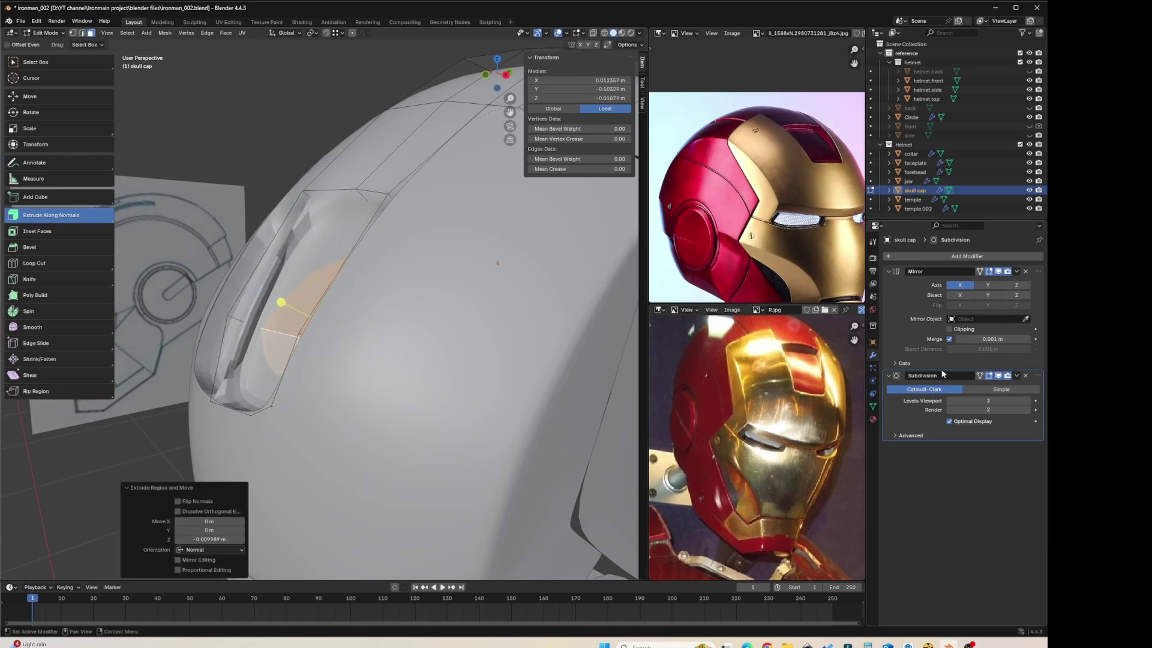
left_click(997, 377)
middle_click_drag(273, 294, 358, 322)
key("e")
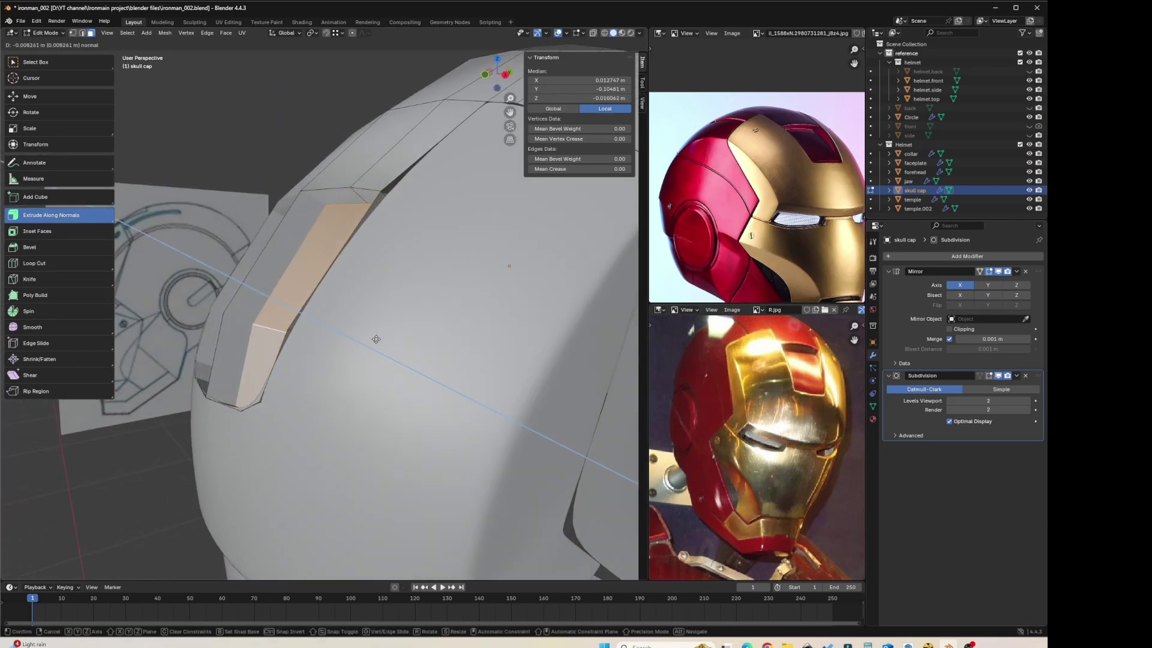
left_click(368, 343)
Step: Hide the mirrored half in Edit Mode and delete the extrusion's wall faces along the centreline, lower edge and outer side
middle_click_drag(368, 343, 279, 323)
left_click(272, 262)
middle_click_drag(272, 262, 367, 356)
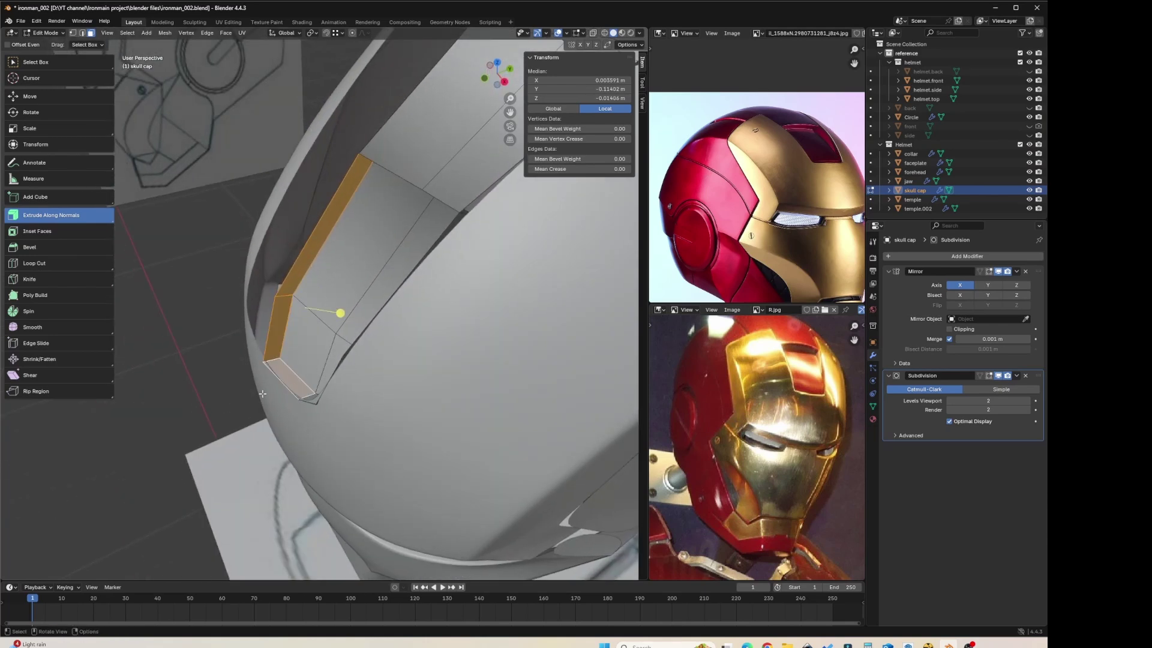
middle_click_drag(262, 394, 405, 333)
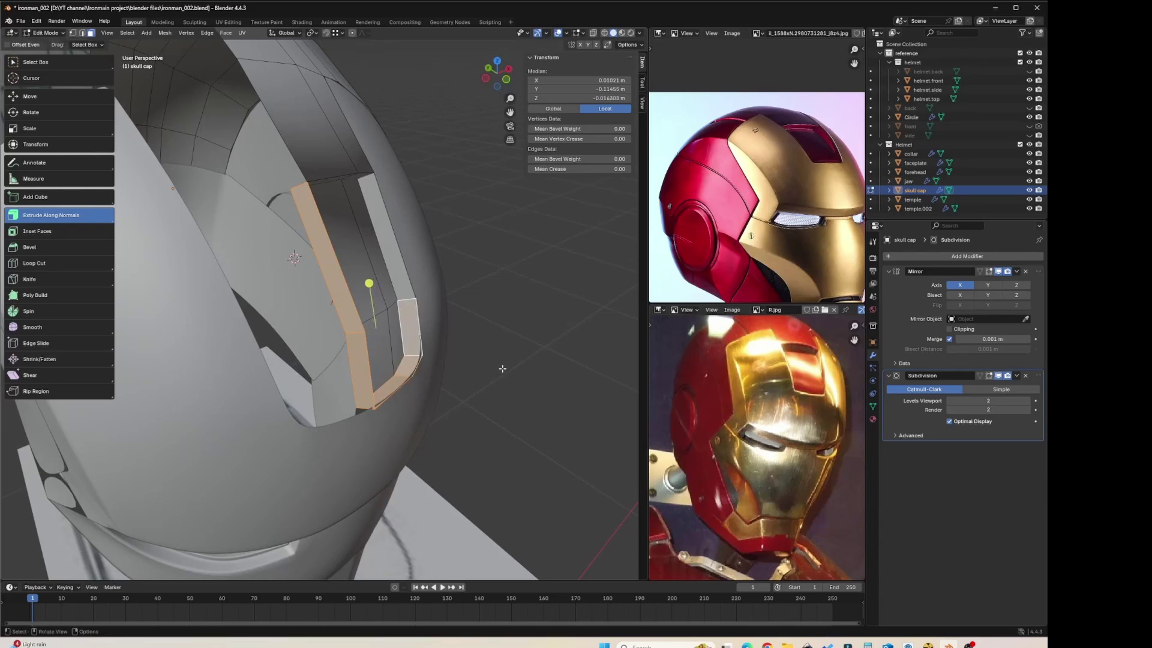
middle_click_drag(503, 369, 435, 363)
key("x")
key("f")
left_click(399, 291)
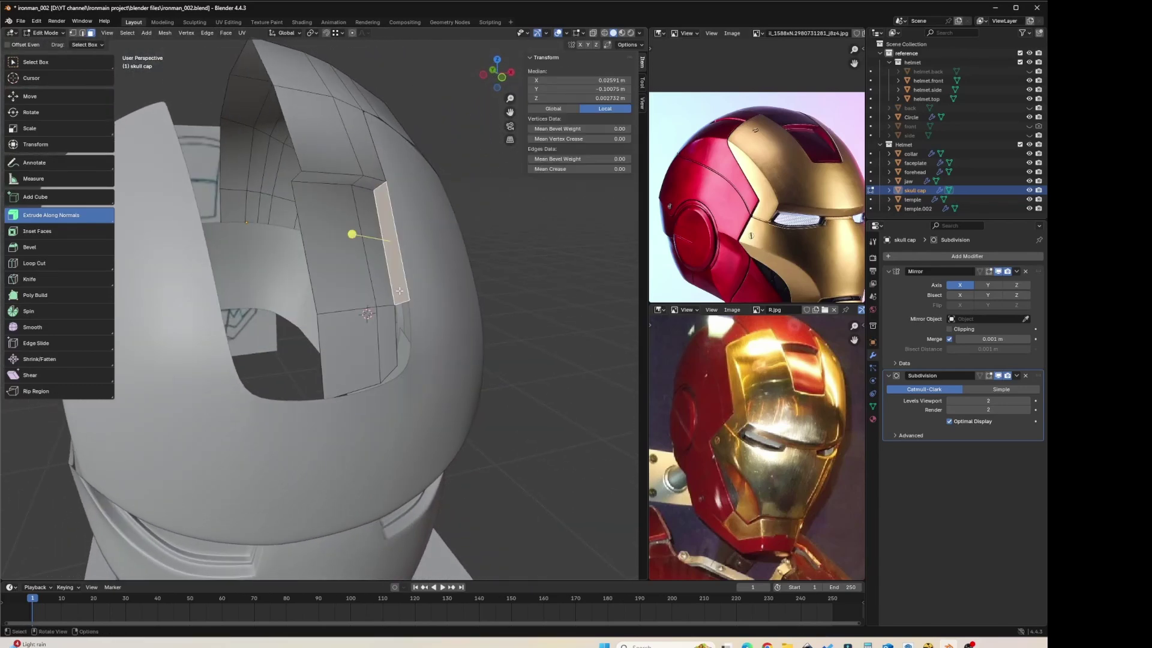
key("x")
key("f")
middle_click_drag(400, 292, 401, 335)
Step: Select the skull cap's centreline edge loop and scale it to 0 along X
key("KP_1")
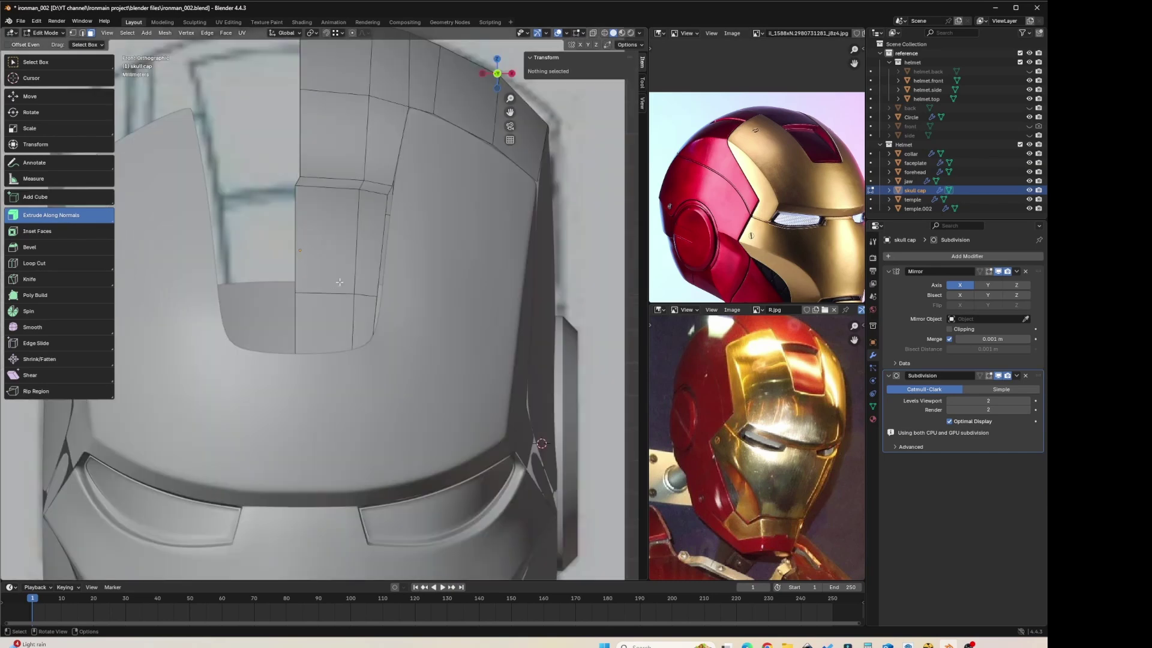
scroll(330, 227, "down", 3)
middle_click_drag(338, 232, 369, 275, "shift")
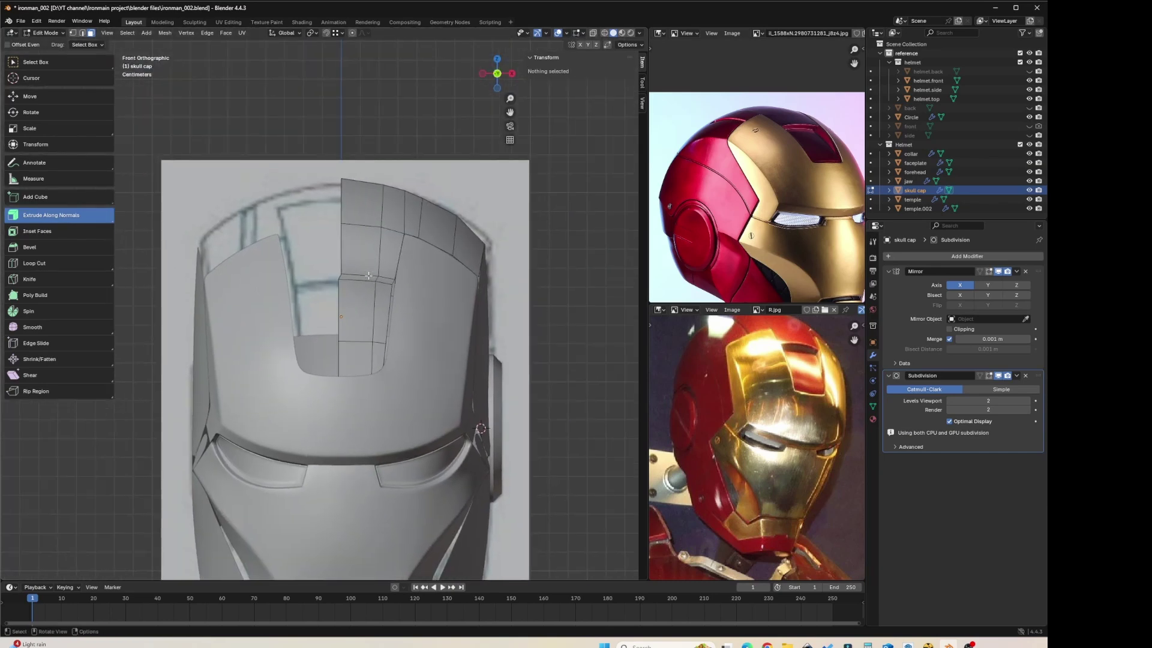
left_click(342, 259, "alt")
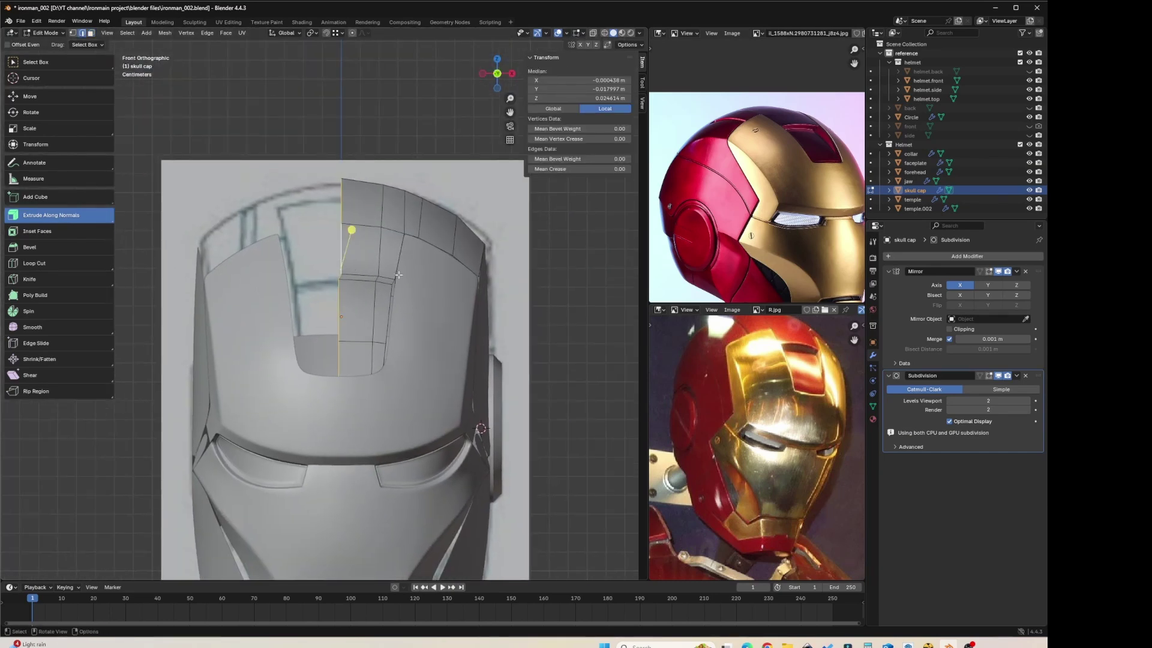
middle_click_drag(399, 275, 462, 325, "shift")
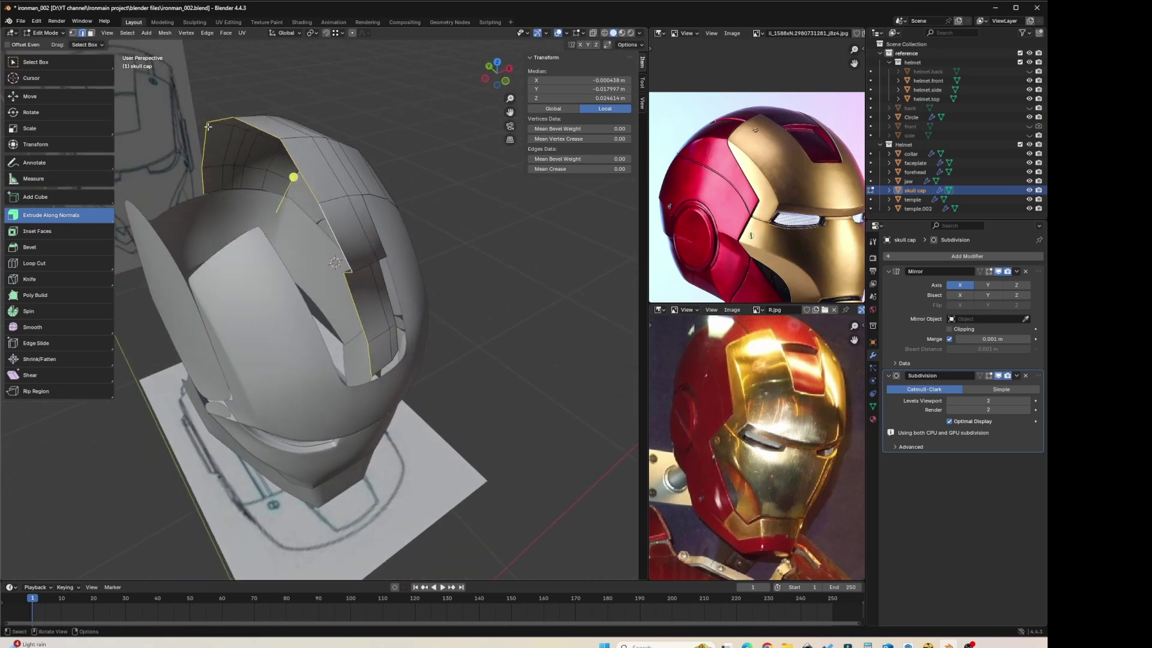
middle_click_drag(433, 155, 423, 157)
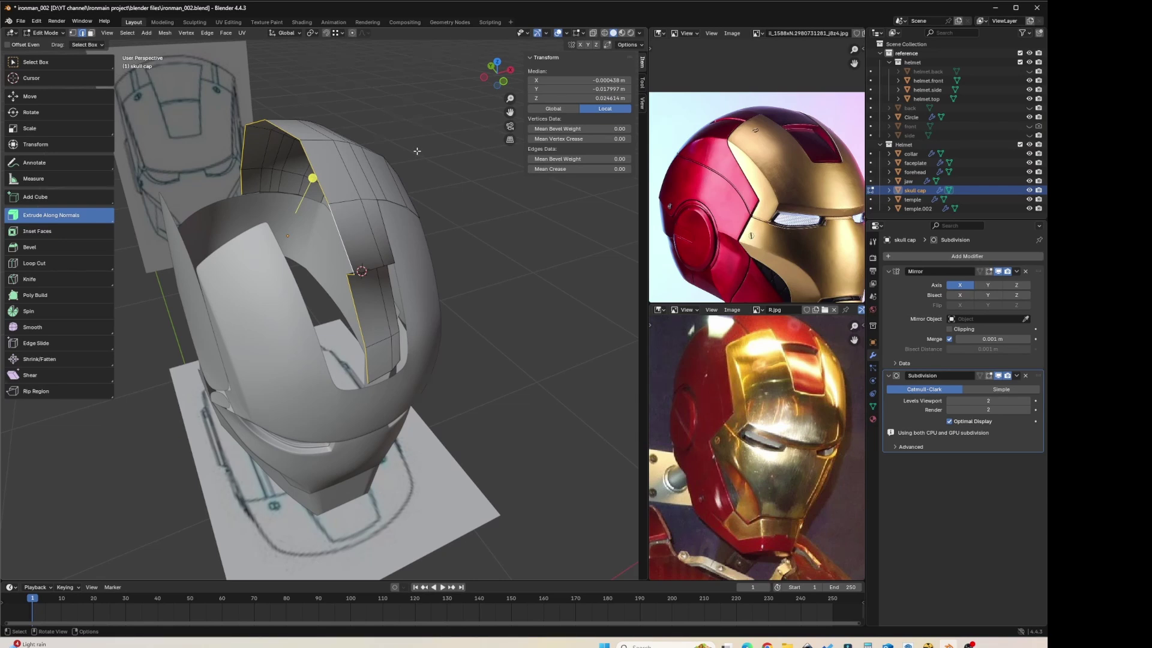
key("s")
key("0")
key("Return")
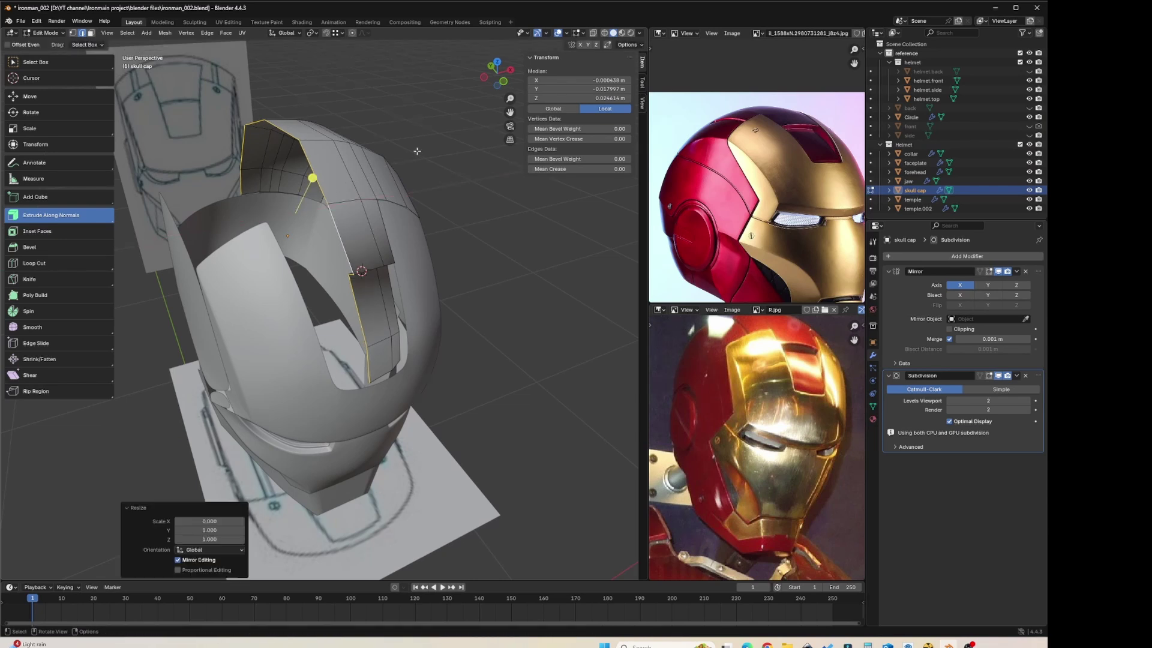
Step: Set the centreline loop's global median X to 0 m and check the mirrored seam in Object Mode
left_click(573, 111)
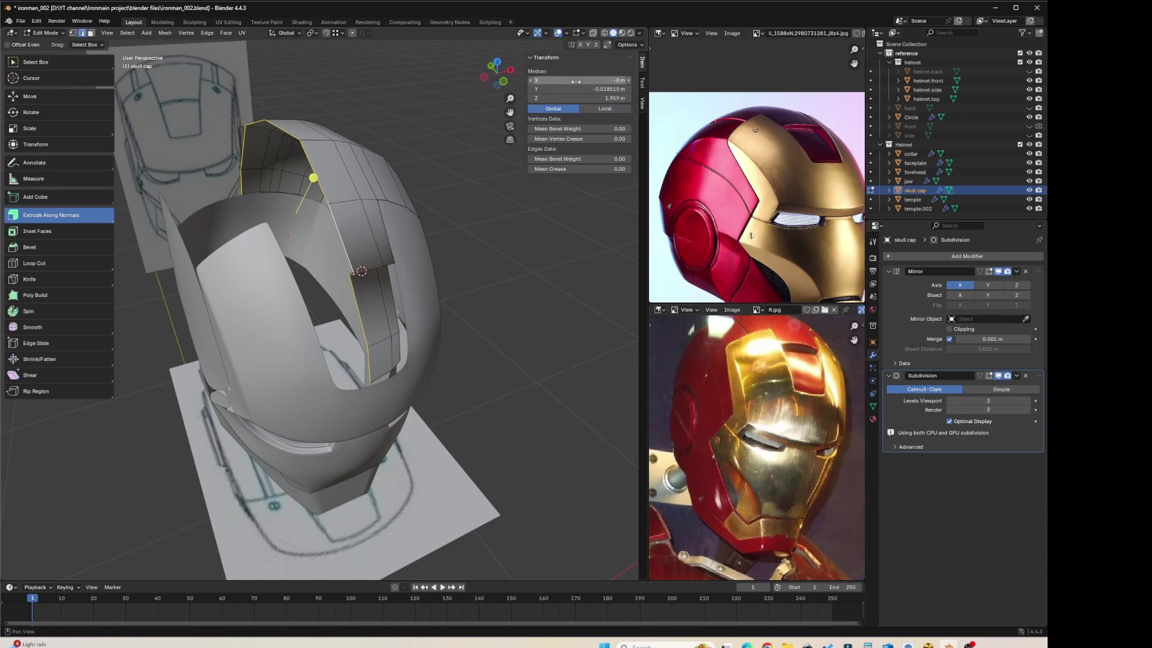
scroll(461, 316, "up", 6)
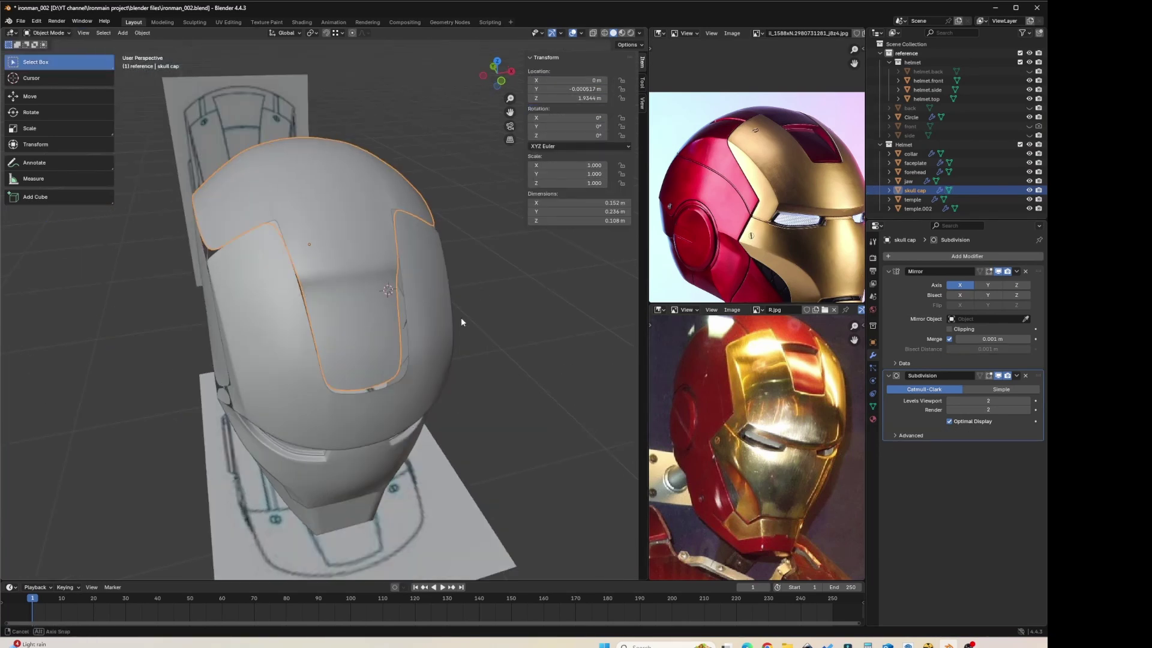
middle_click_drag(429, 290, 516, 310)
key("Tab")
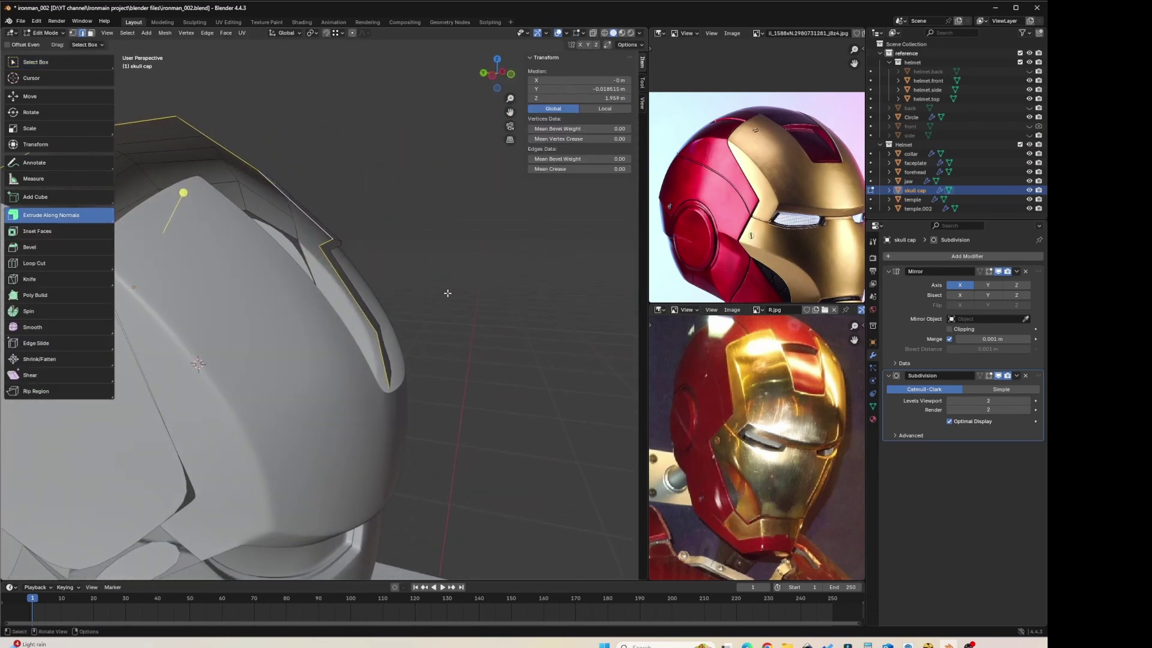
Step: Select the three vertices along the recessed insert panel's upper edge and show them in X-ray in the Right view
middle_click_drag(447, 293, 459, 315)
key("Tab")
key("Tab")
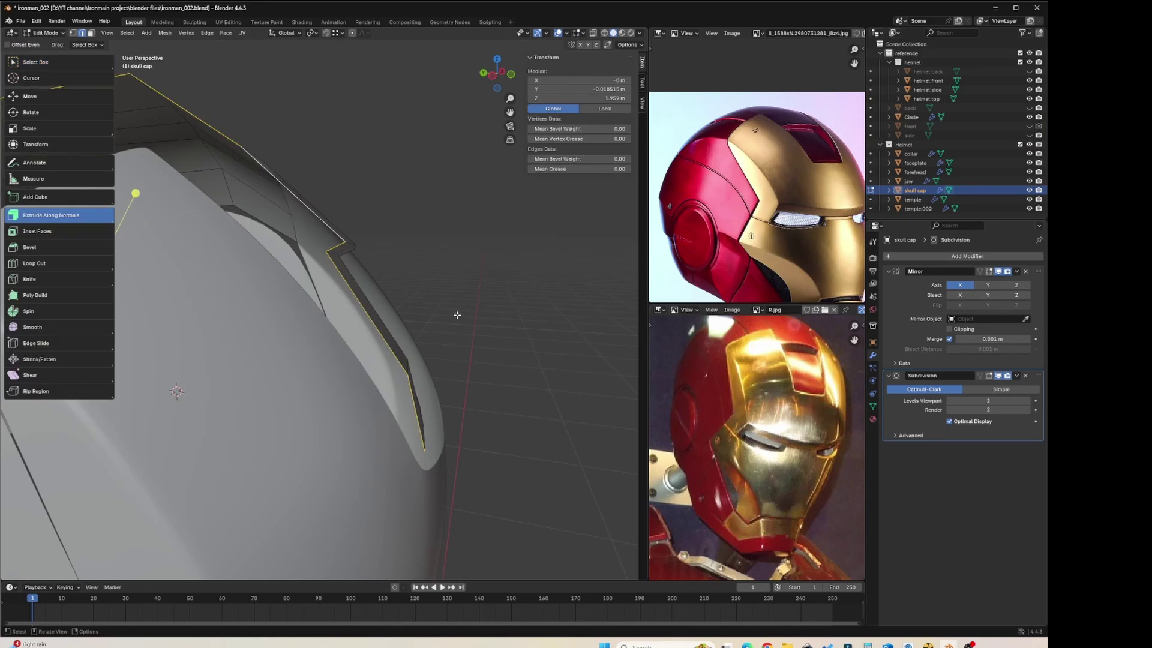
key("grave")
left_click(532, 314)
key("alt+z")
scroll(381, 273, "up", 4)
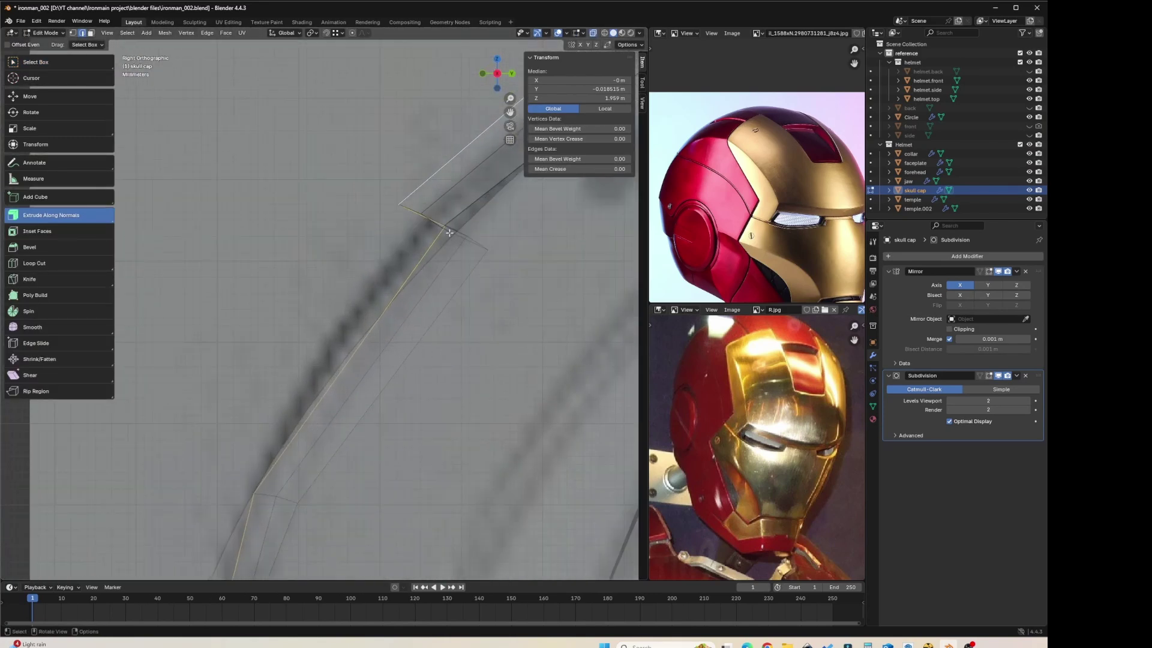
middle_click_drag(487, 252, 424, 246)
left_click(460, 258)
key("alt+z")
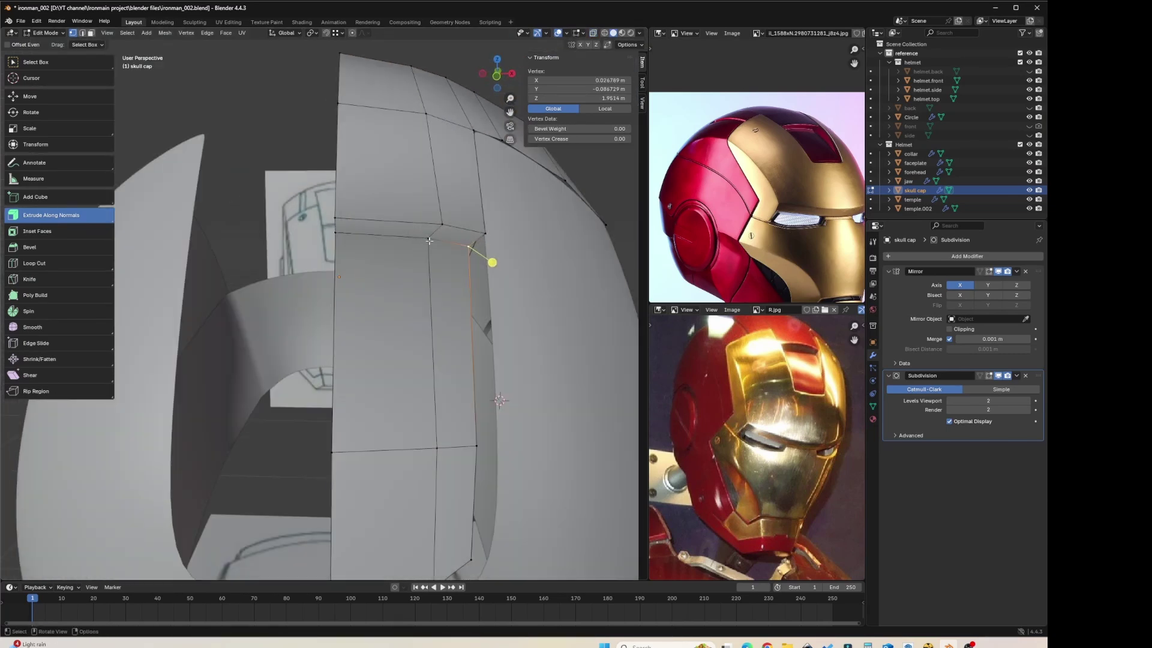
left_click(424, 244, "shift")
left_click(339, 236, "shift")
middle_click_drag(550, 322, 594, 319)
key("alt+z")
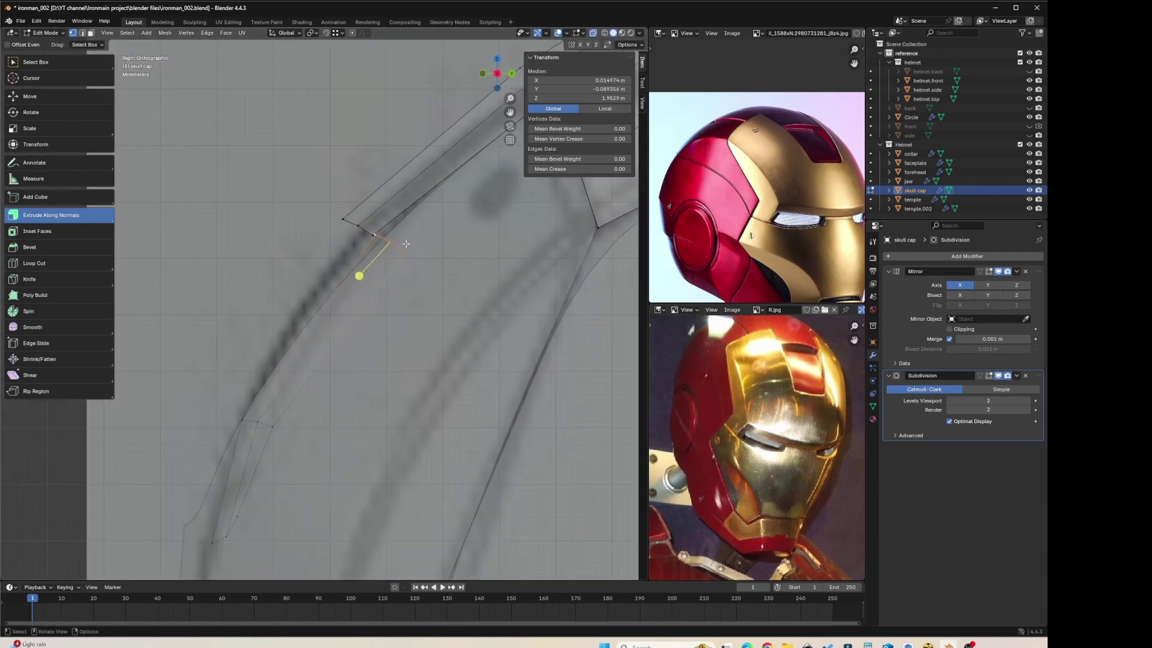
Step: Move the three upper insert vertices to follow the side reference's outline, and check the shape in Object Mode
key("g")
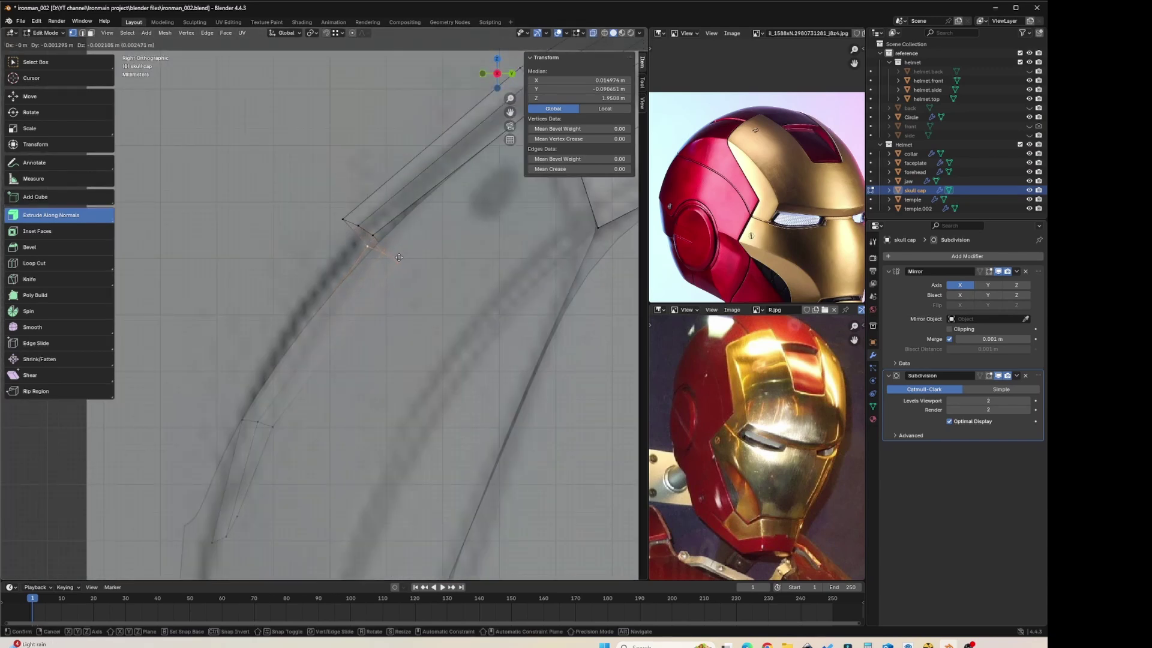
left_click(399, 257)
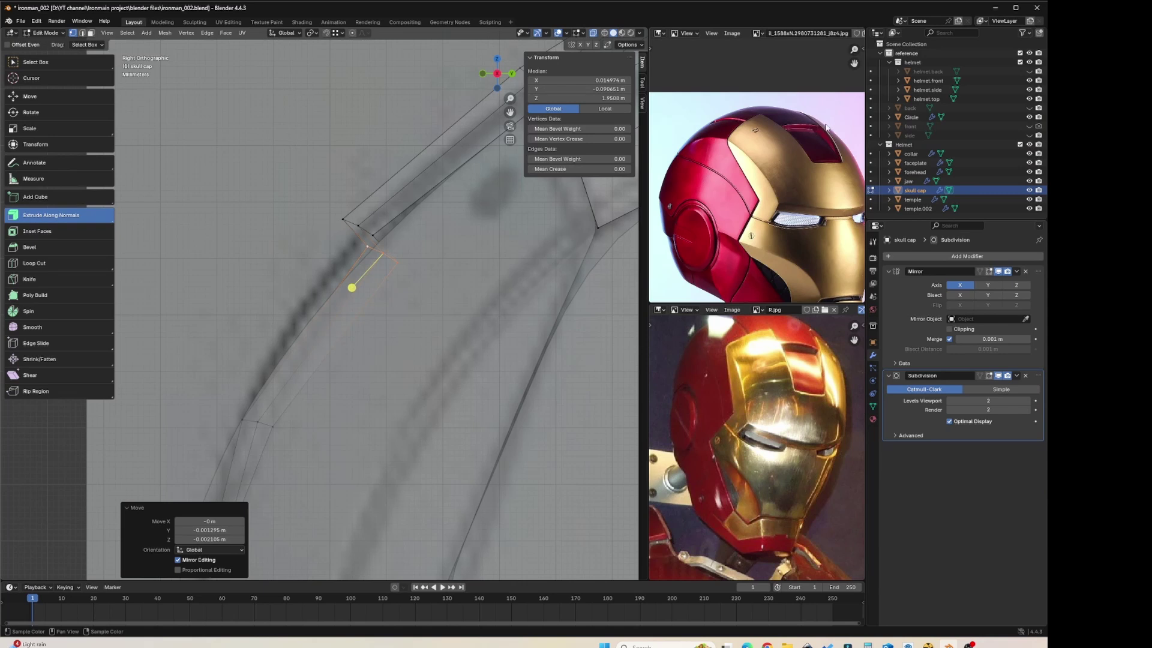
key("g")
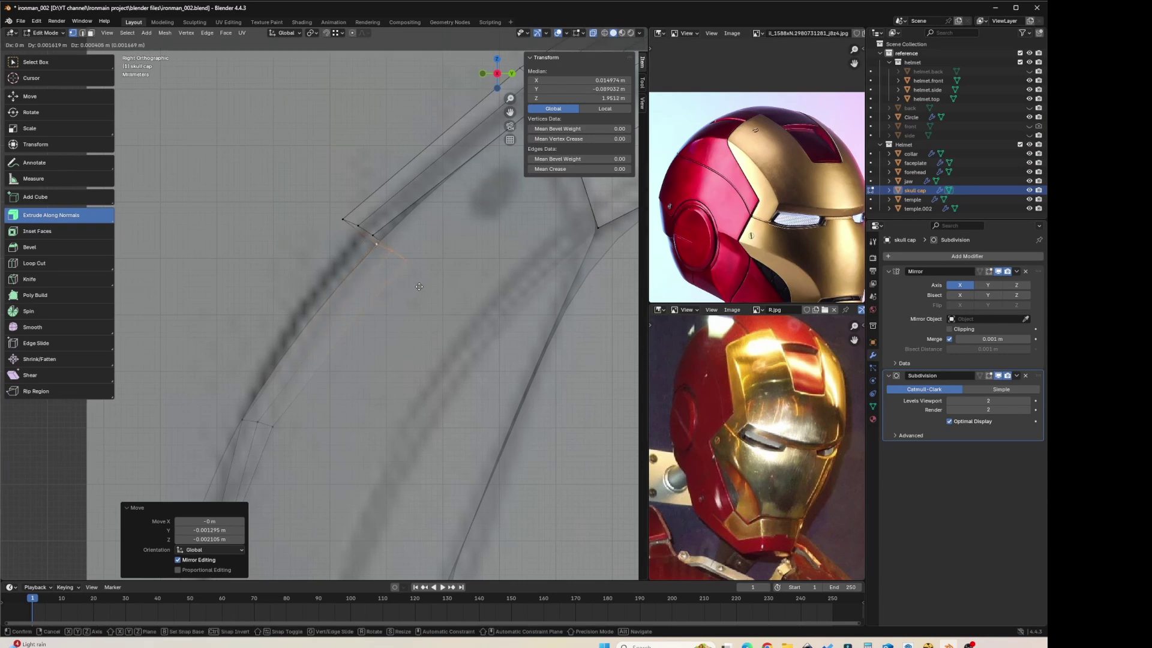
left_click(420, 287)
scroll(380, 300, "down", 3)
mouse_move(337, 308)
middle_mouse_down()
mouse_move(439, 311)
mouse_move(369, 312)
middle_mouse_up()
key("Tab")
key("alt+z")
key("Tab")
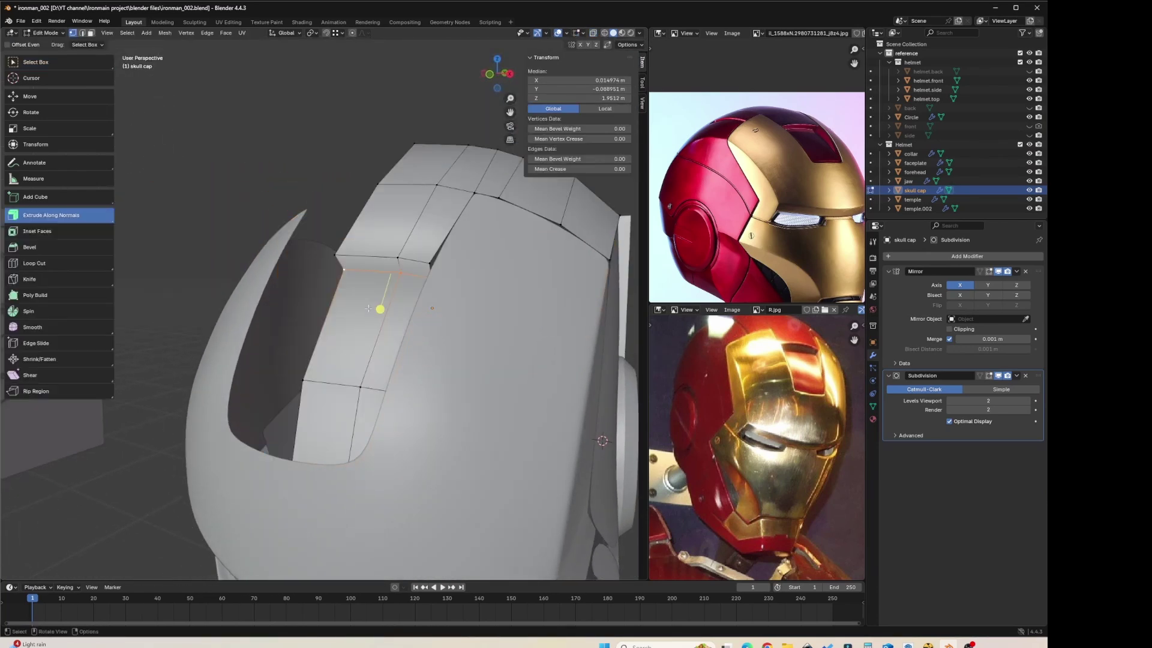
Step: Select the upper and lower edges of the step above the recessed insert and set their Mean Crease to 1
left_click(408, 257)
left_click(399, 271, "shift")
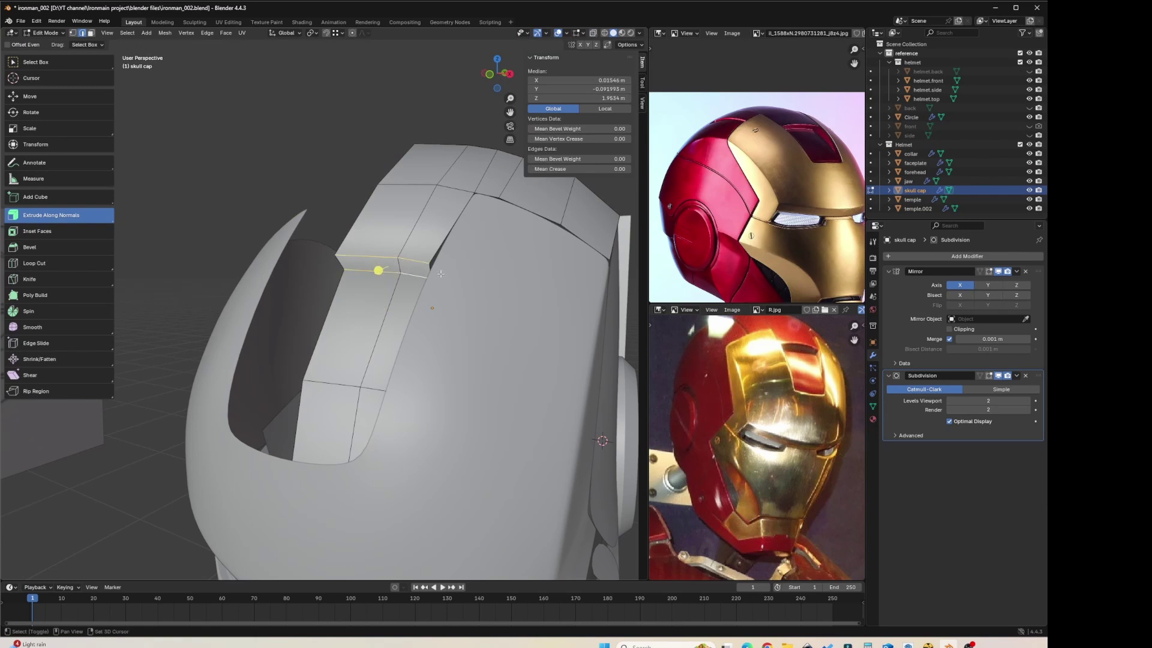
left_click_drag(563, 169, 624, 169)
key("Tab")
middle_click_drag(372, 245, 397, 257)
key("Tab")
scroll(408, 289, "up", 3)
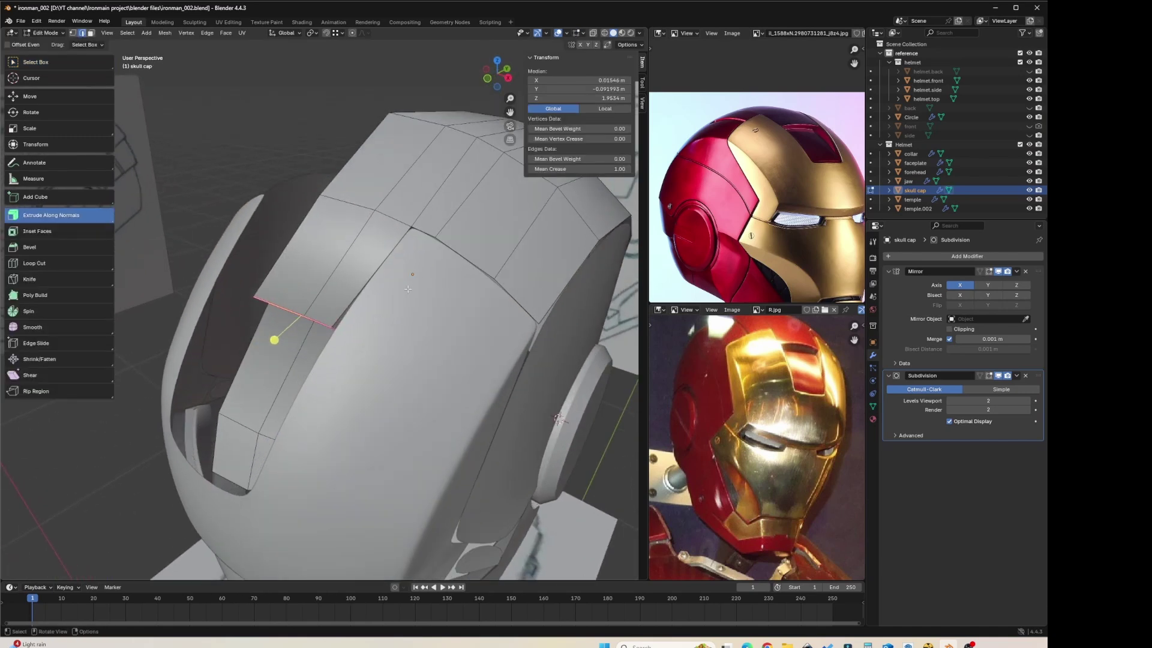
Step: Select the skull cap's outer border edges along the forehead panel, set their Mean Crease to 1, and inspect the sharpened border
left_click(403, 249)
left_click(430, 237, "shift")
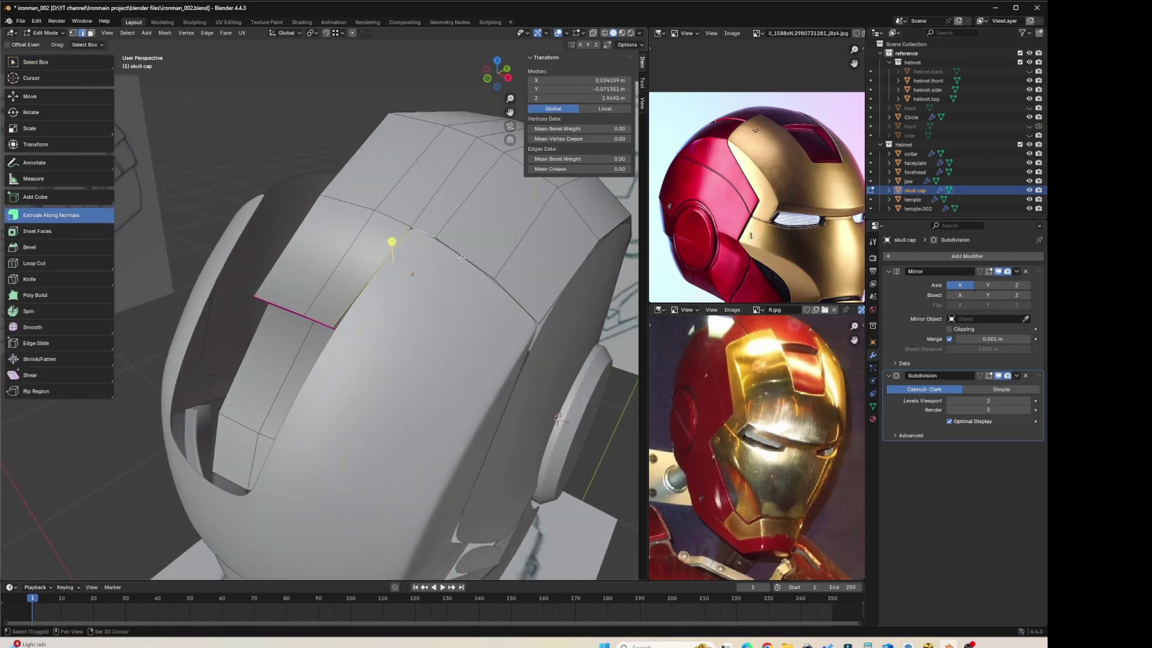
key("shift+e")
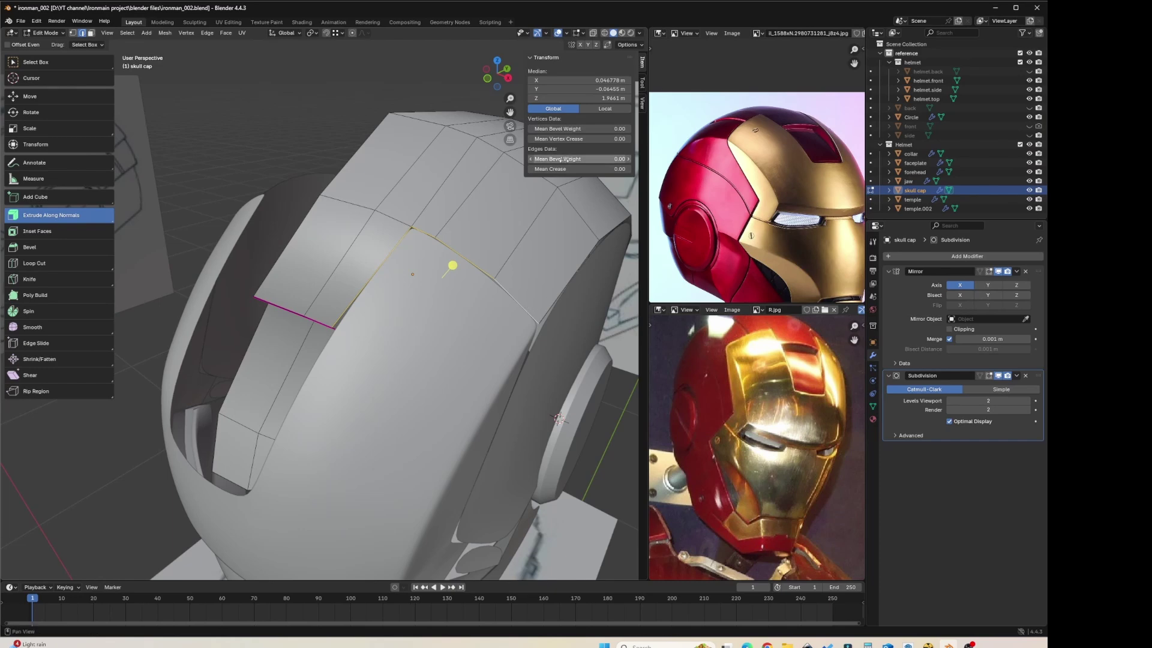
left_click(466, 219)
middle_click_drag(323, 189, 367, 251)
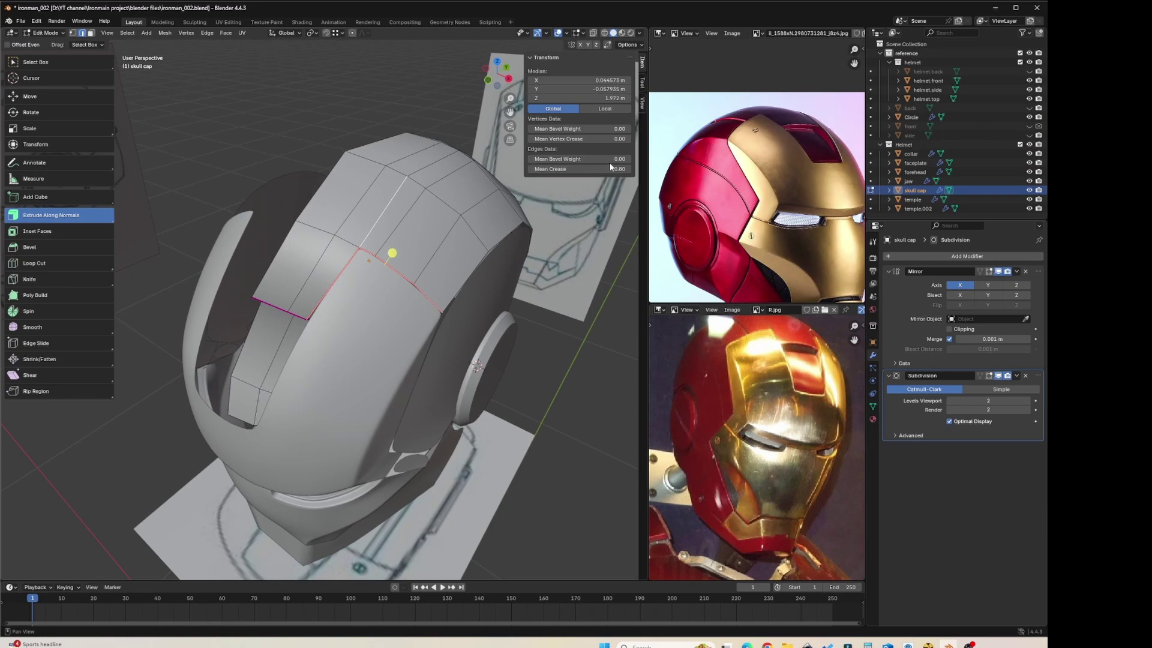
key("Tab")
middle_click_drag(293, 151, 384, 275)
scroll(301, 268, "up", 4)
key("Tab")
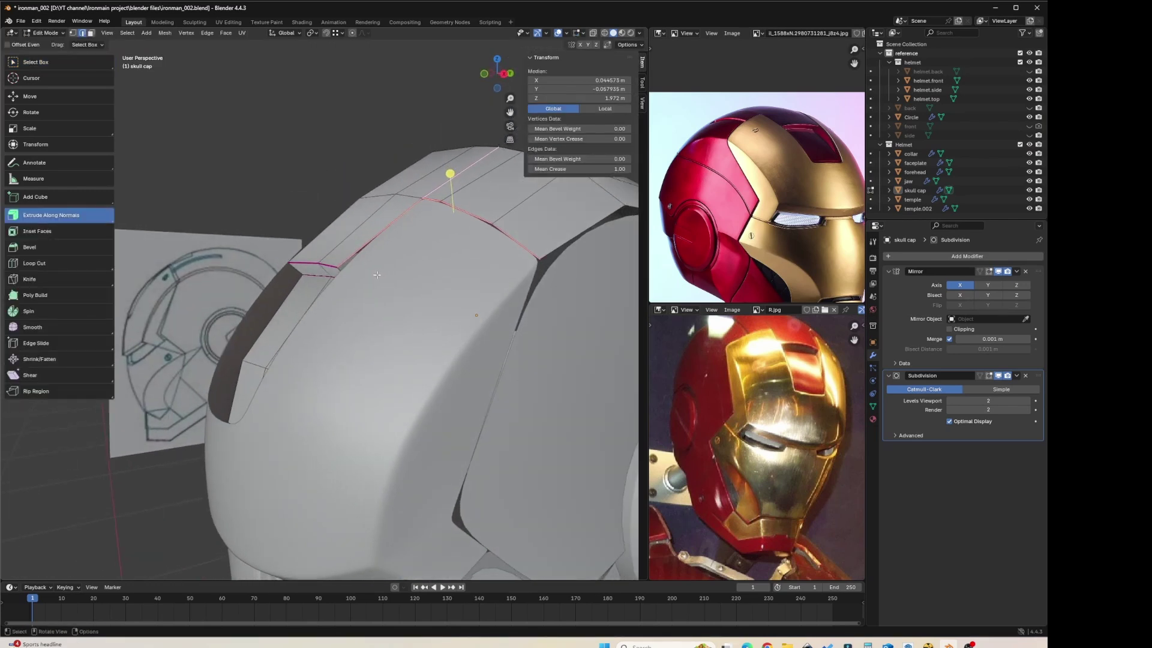
Step: Select the step's two upper lip edges, turn on the Subdivision display in Edit Mode, and set their Mean Crease to 1
left_click(318, 261, "shift")
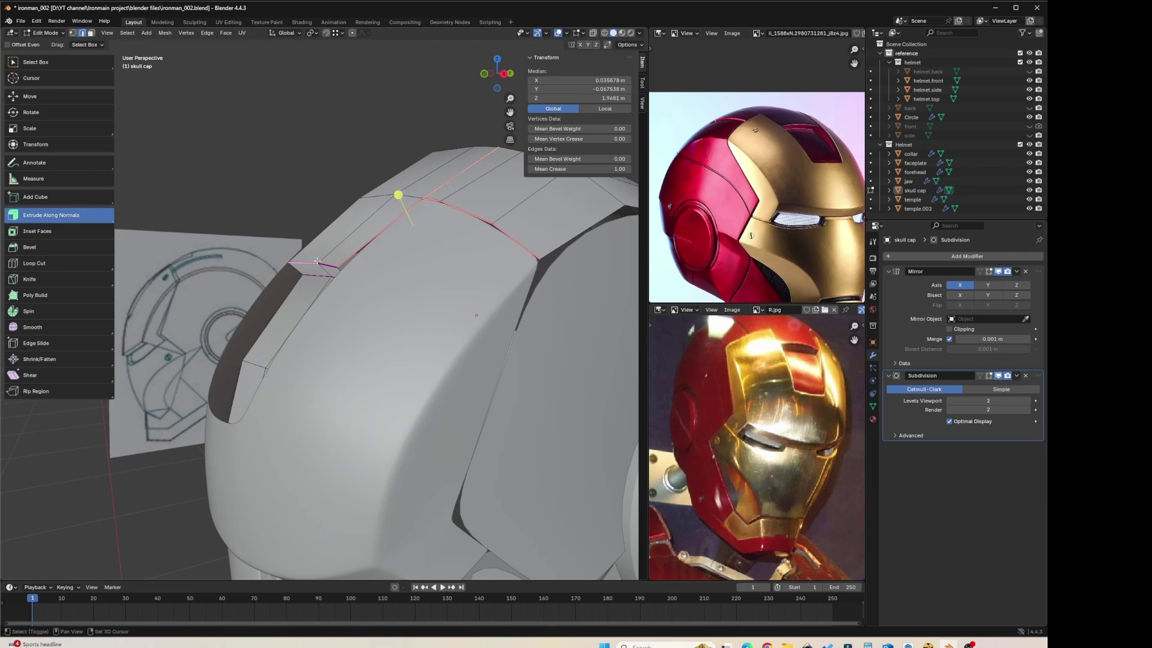
left_click(281, 208)
left_click(305, 263)
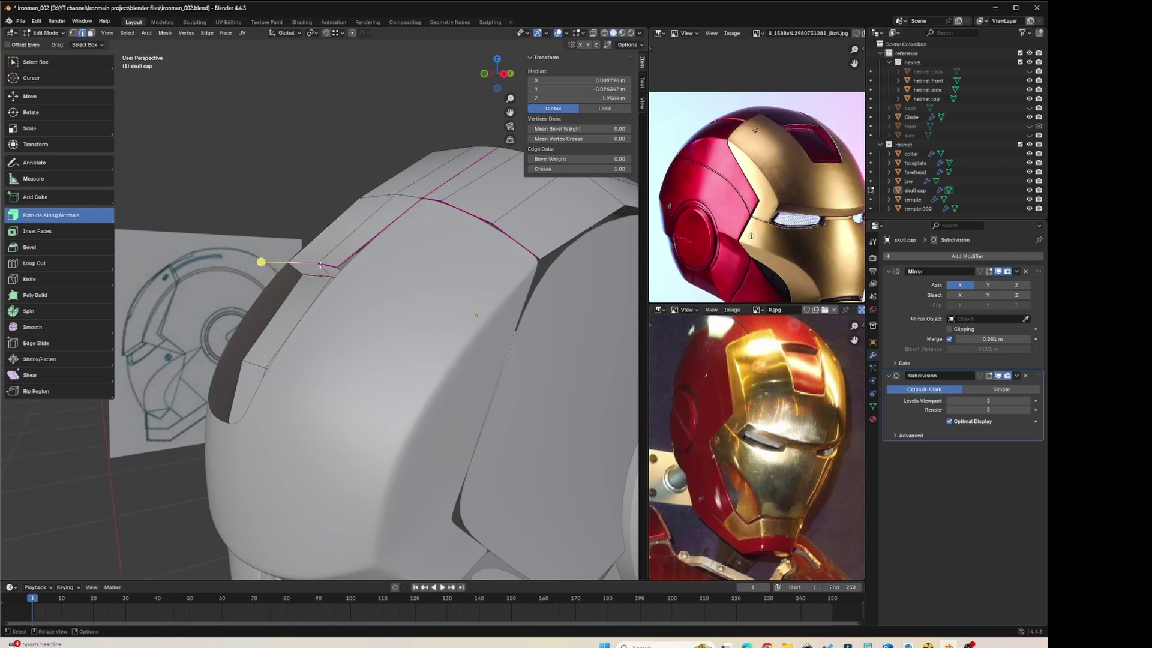
left_click(326, 266, "shift")
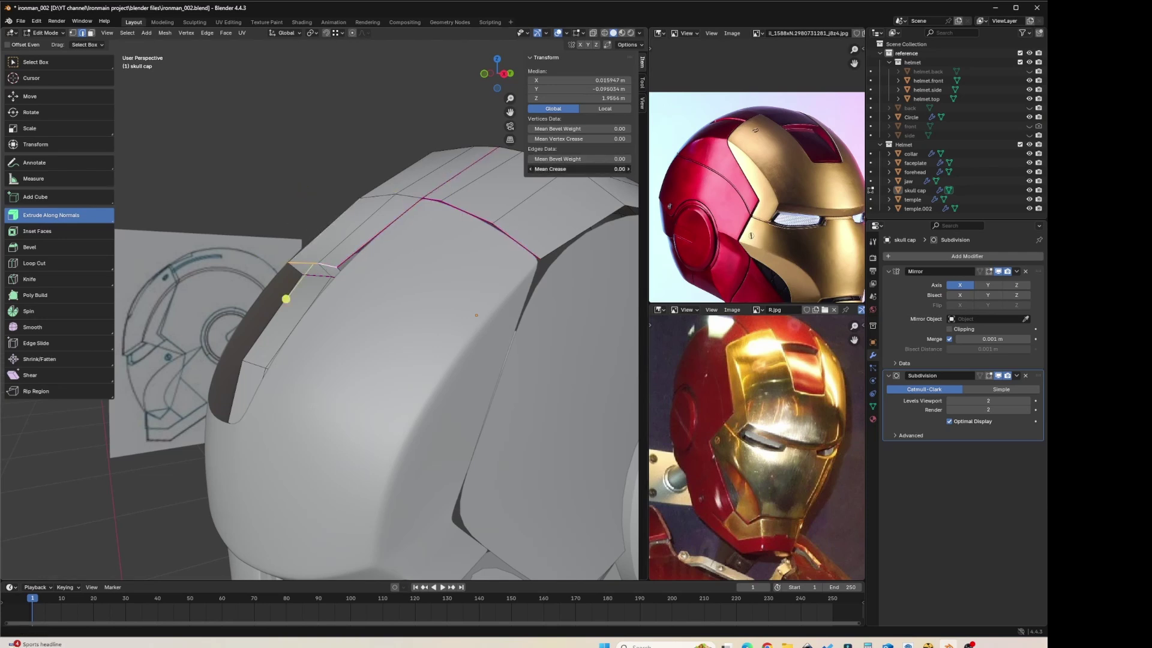
left_click(989, 376)
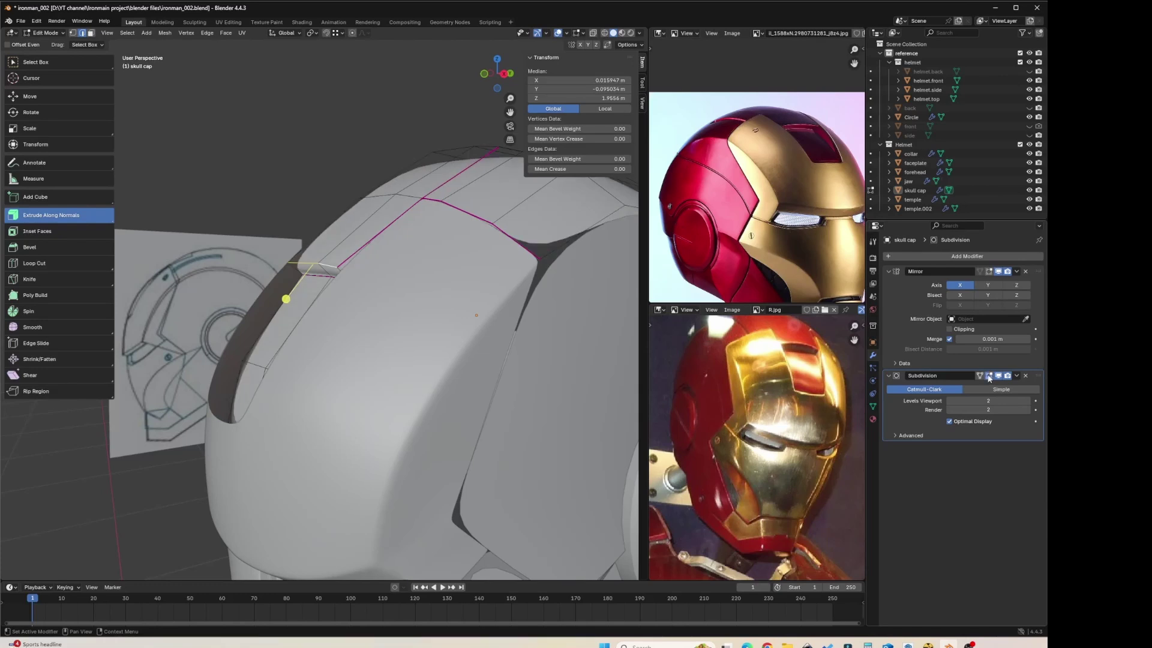
mouse_move(407, 271)
middle_mouse_down()
mouse_move(366, 276)
mouse_move(421, 274)
middle_mouse_up()
left_click_drag(573, 169, 689, 169)
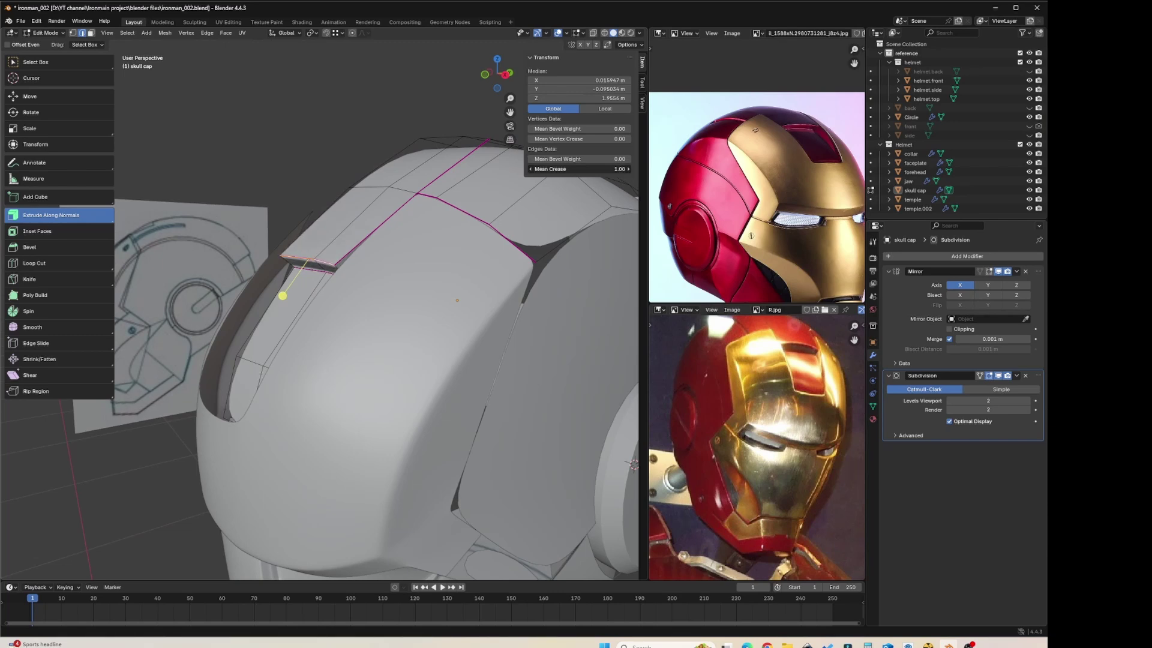
Step: Open the skull cap and forehead objects together in Edit Mode with the insert's lower end in view
left_click(303, 160)
middle_click_drag(348, 261, 424, 282)
scroll(416, 279, "down", 1)
middle_click_drag(424, 281, 448, 306)
scroll(384, 370, "up", 2)
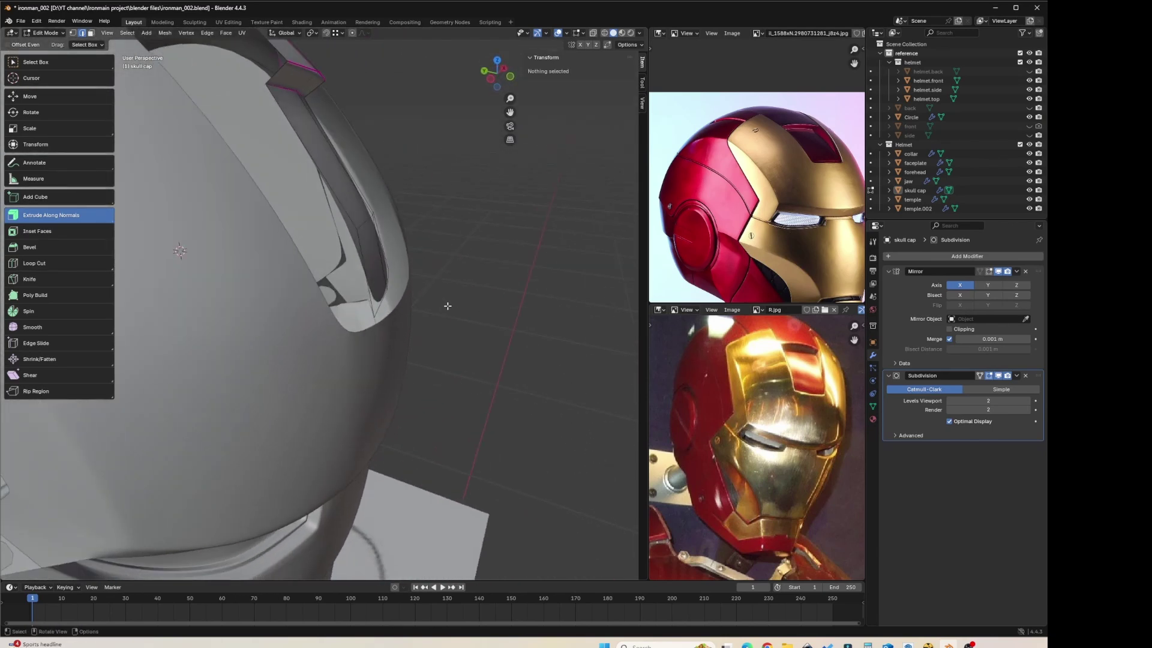
key("Tab")
left_click(402, 326)
left_click(362, 280, "shift")
key("Tab")
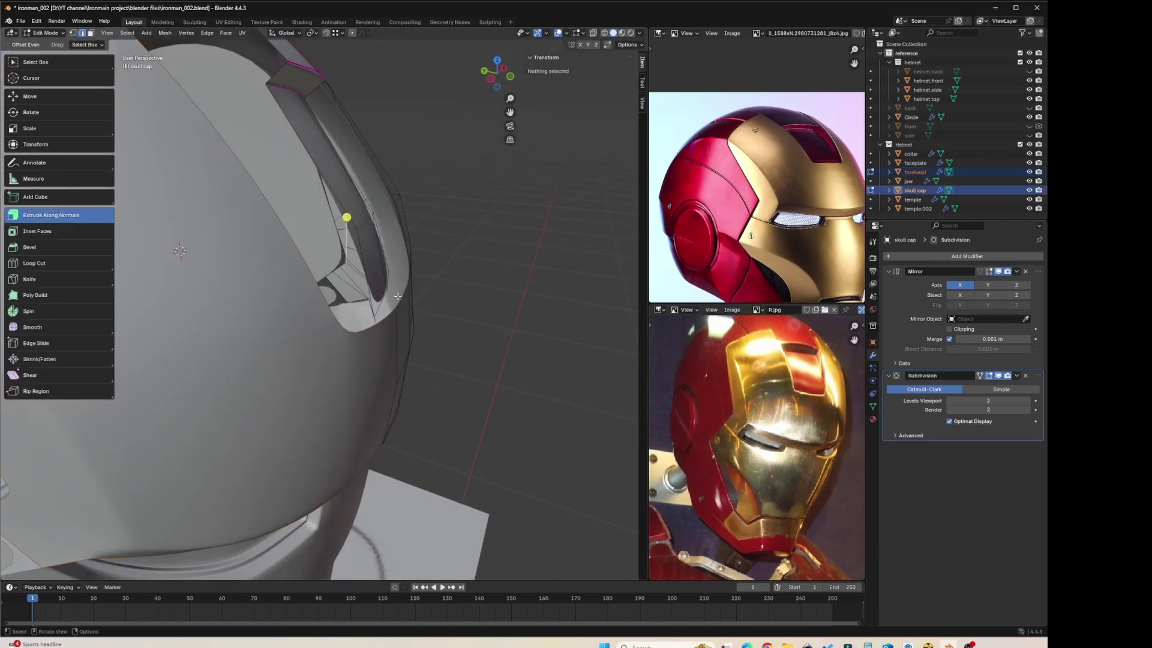
middle_click_drag(362, 282, 486, 120)
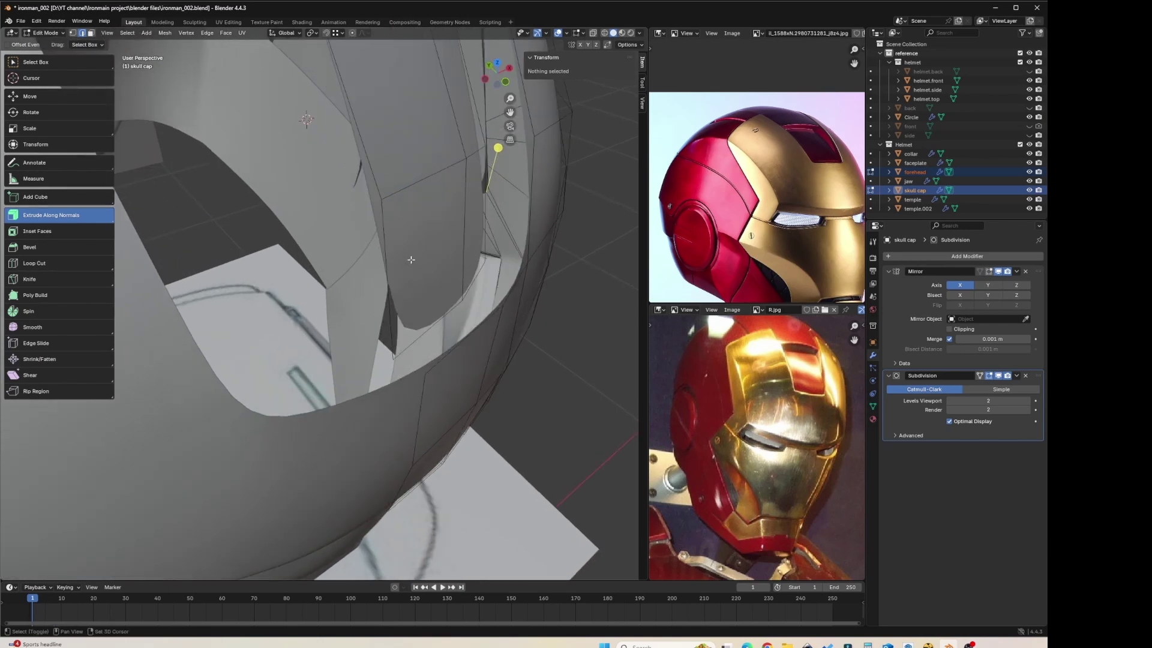
Step: Enable snapping and snap the insert's lower centreline vertex onto the forehead opening's lower edge
left_click(336, 33)
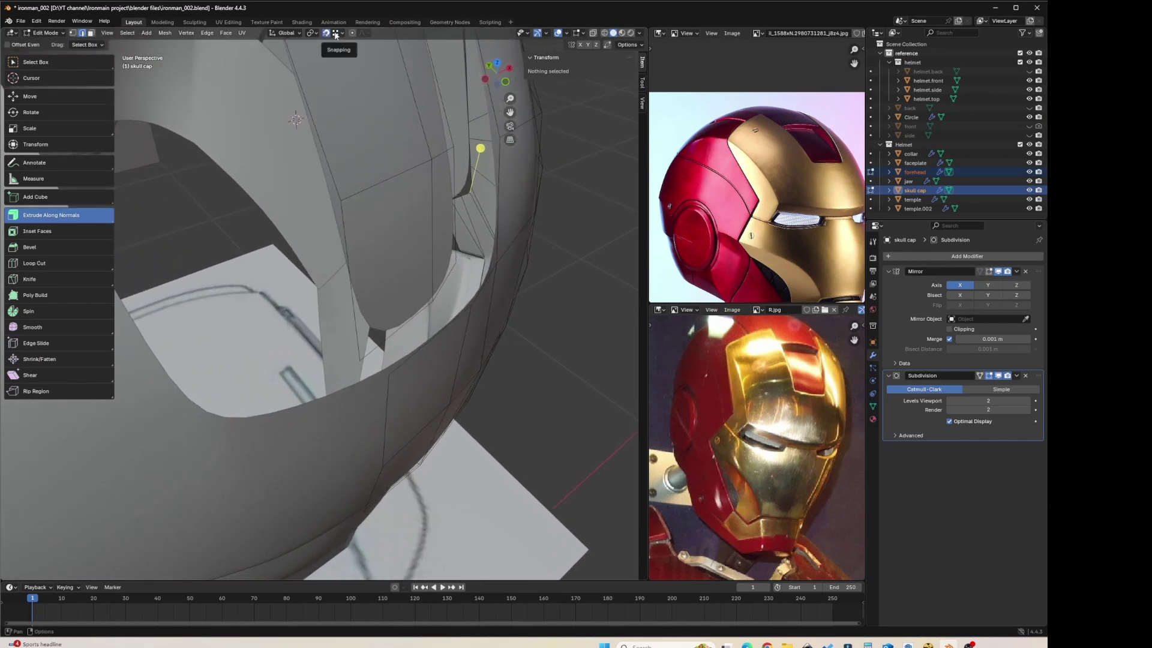
left_click(361, 360)
key("g")
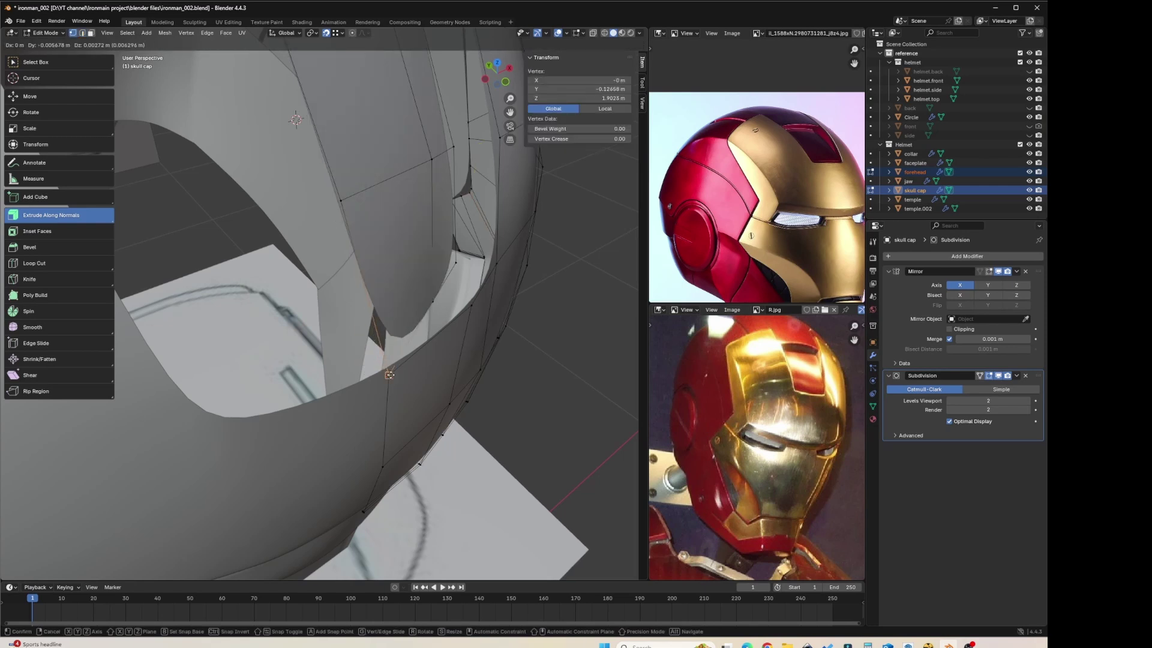
left_click(393, 378)
Step: Snap the insert's remaining lower vertices onto the forehead opening's lower edge and check the fit in Object Mode
middle_click_drag(505, 327, 545, 311)
left_click(446, 323)
key("g")
left_click(468, 331)
key("g")
left_click(519, 333)
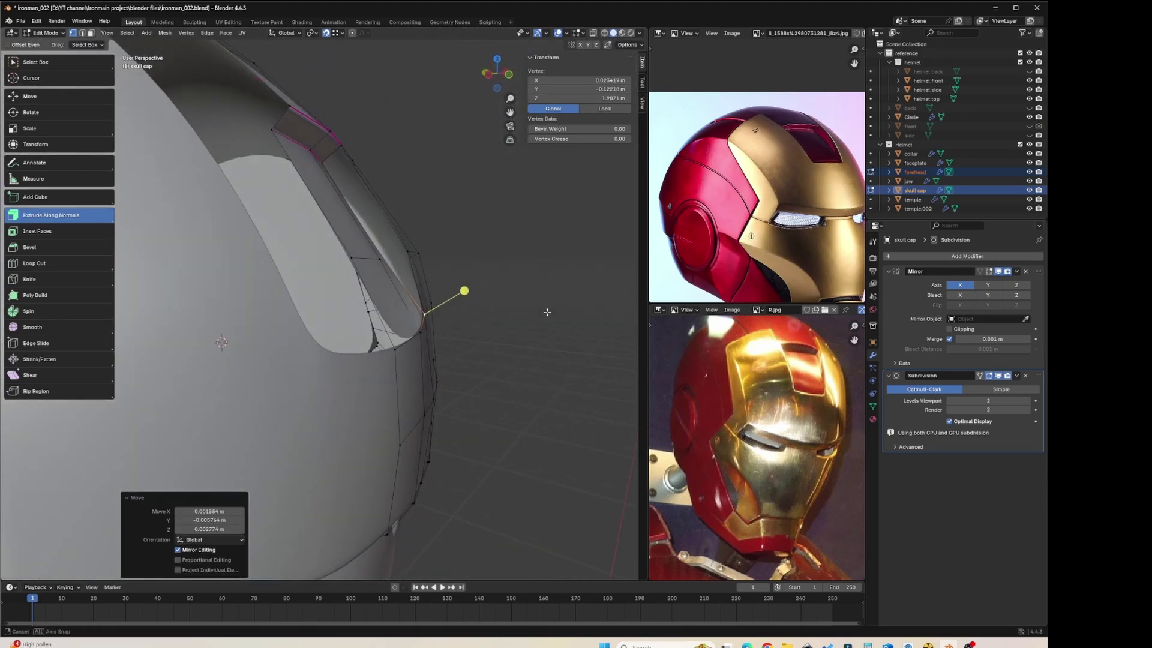
key("Tab")
mouse_move(478, 297)
middle_mouse_down()
mouse_move(450, 290)
mouse_move(470, 288)
middle_mouse_up()
key("Tab")
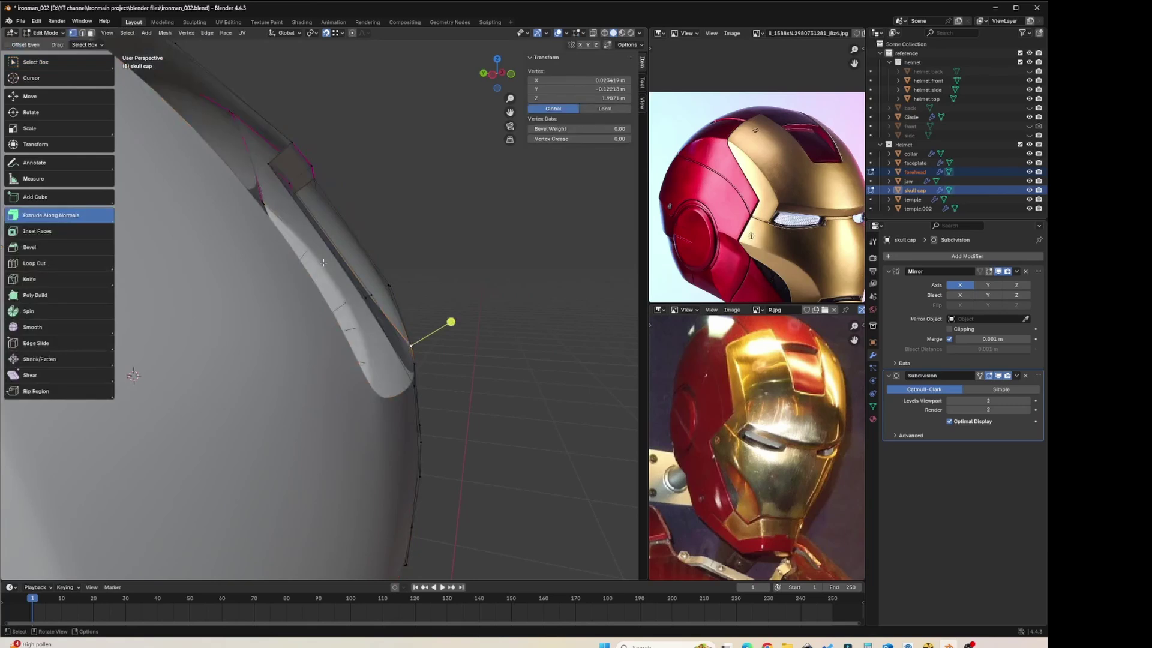
Step: Move the insert's middle row of three vertices about 0.0016 m forward and 0.0018 m up in Right view, and check it in Object Mode
middle_click_drag(346, 331, 345, 327)
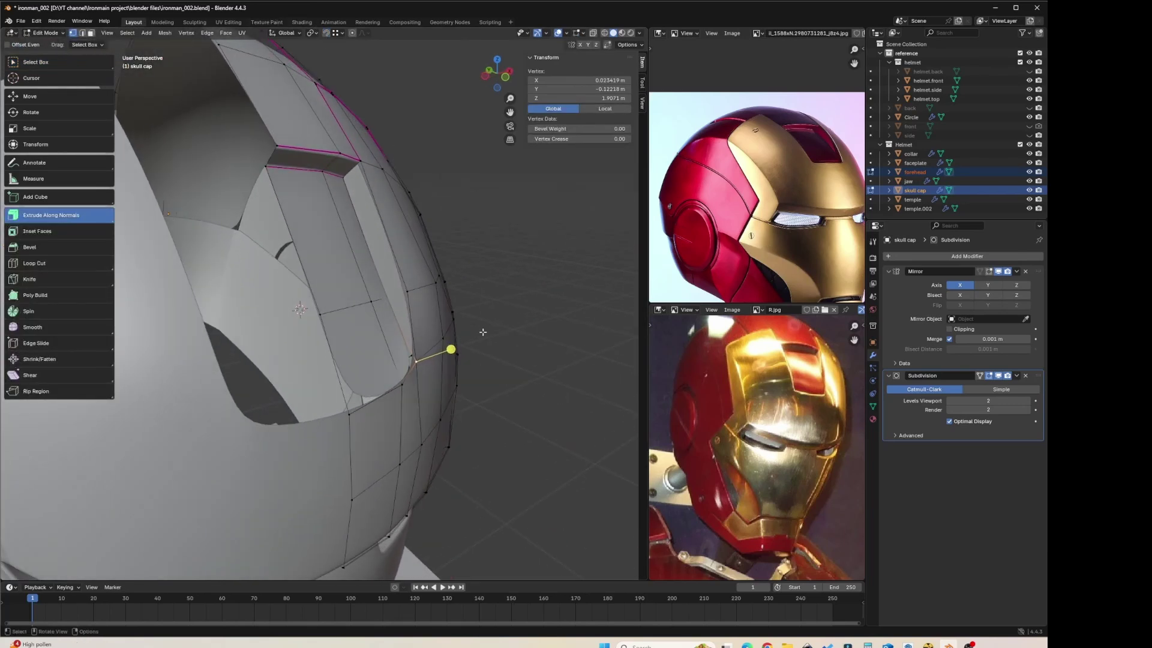
left_click(388, 296)
left_click(372, 302, "shift")
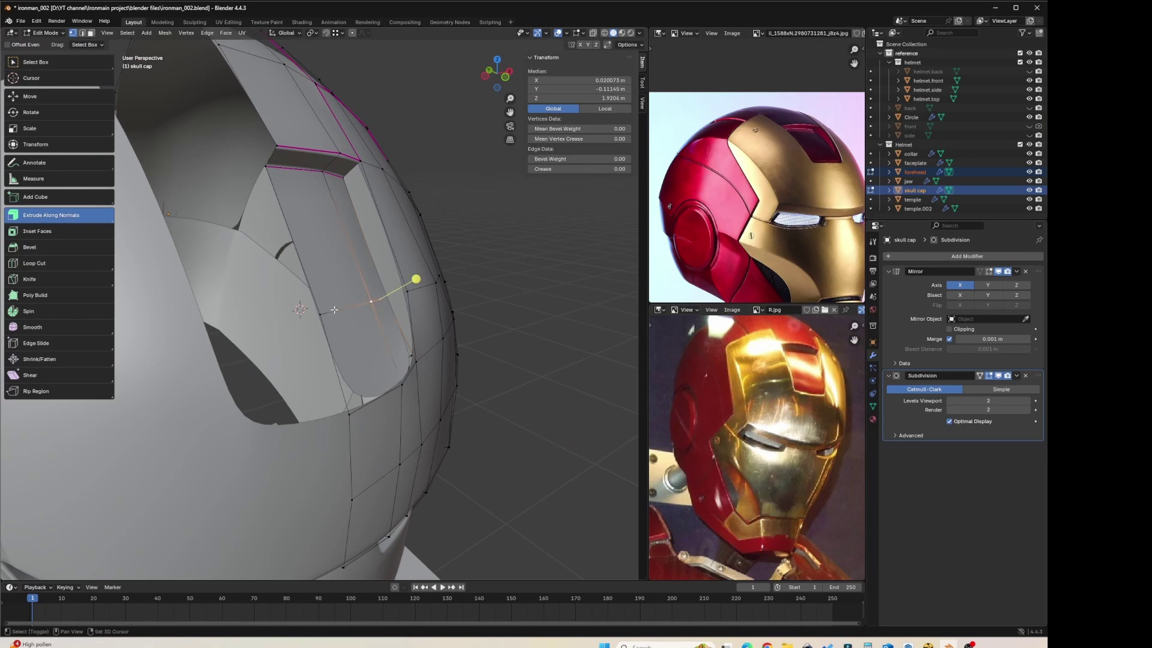
left_click(320, 314, "shift")
middle_click_drag(418, 326, 400, 311)
scroll(401, 311, "up", 2)
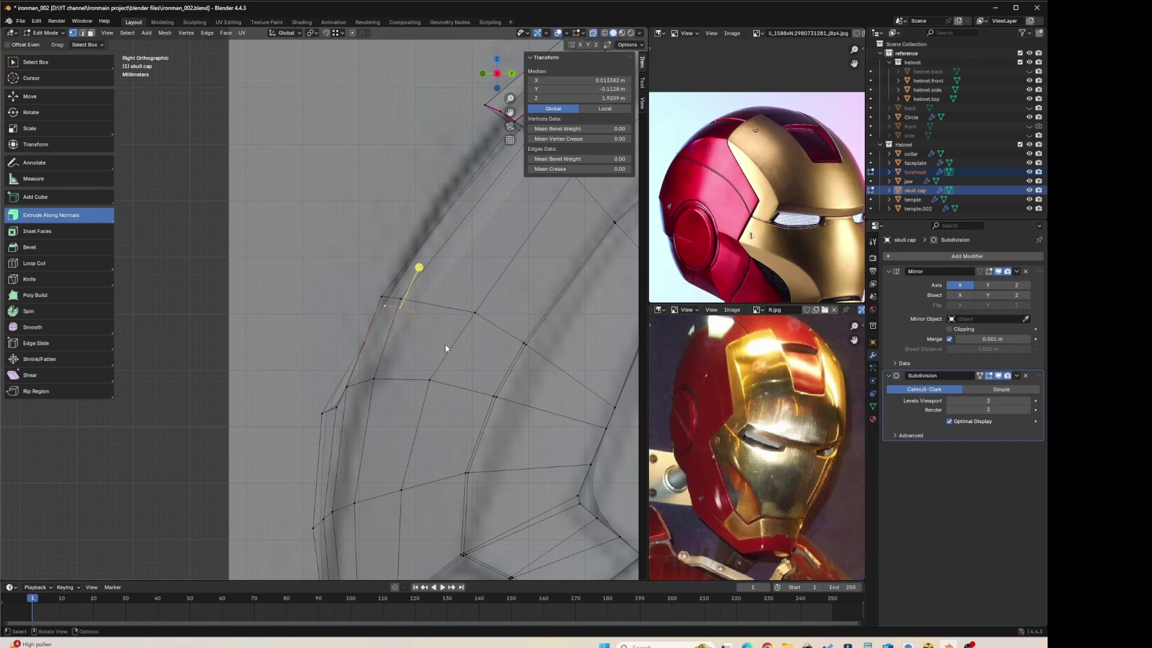
key("g")
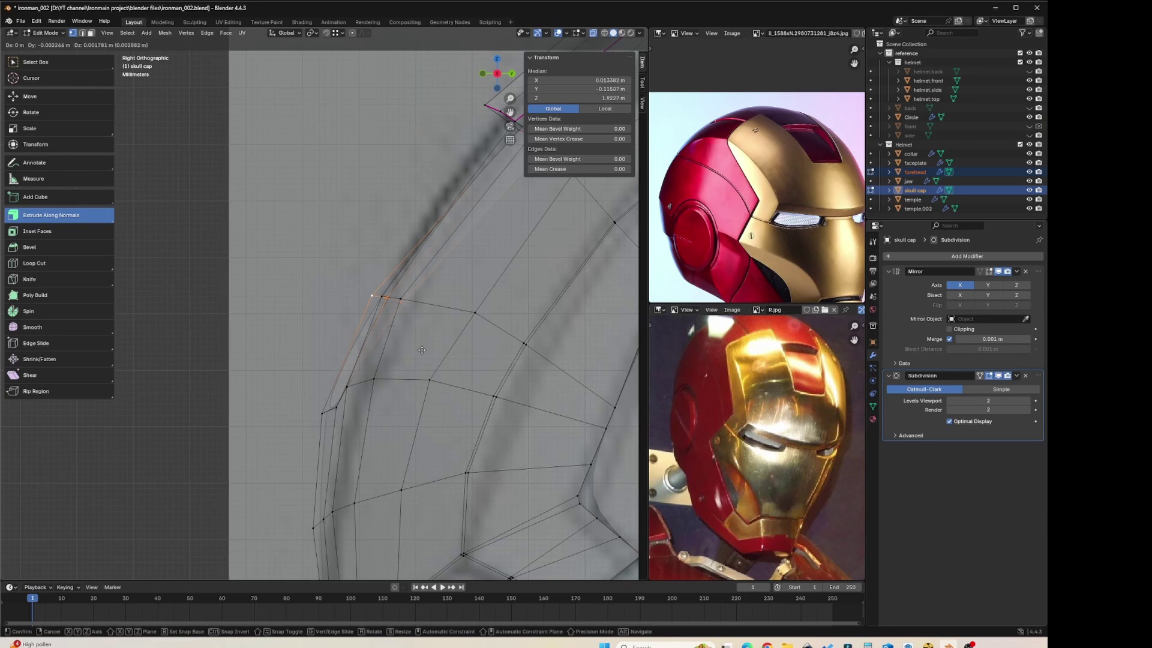
left_click(424, 350)
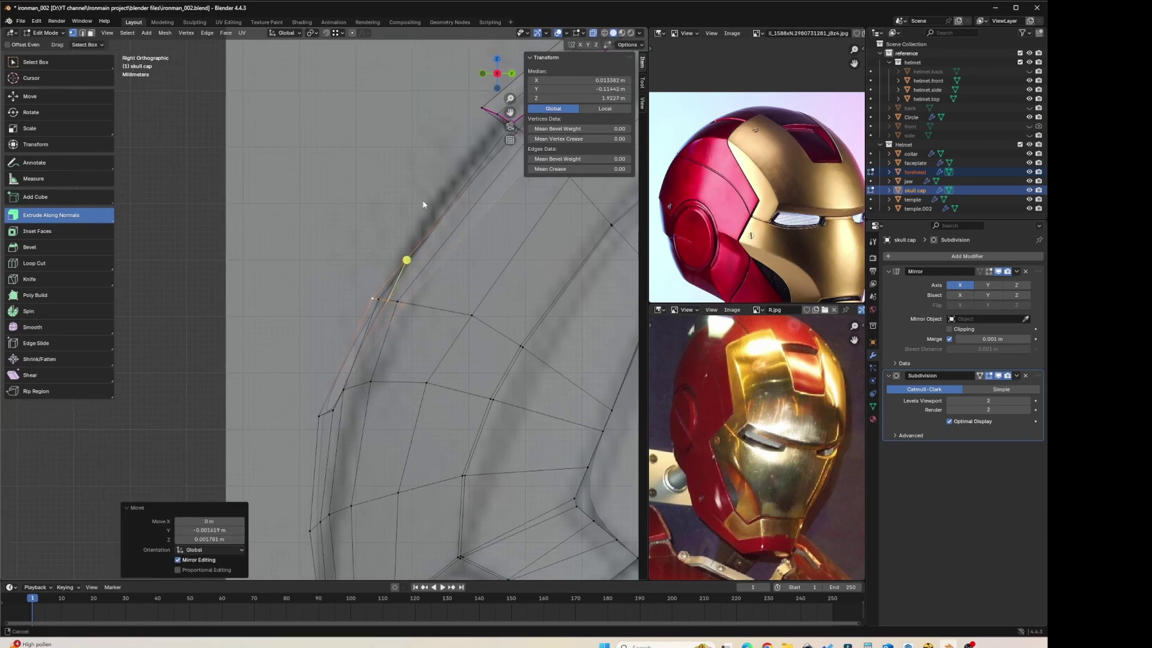
scroll(432, 68, "down", 4, "ctrl")
middle_click_drag(246, 269, 288, 216)
key("Tab")
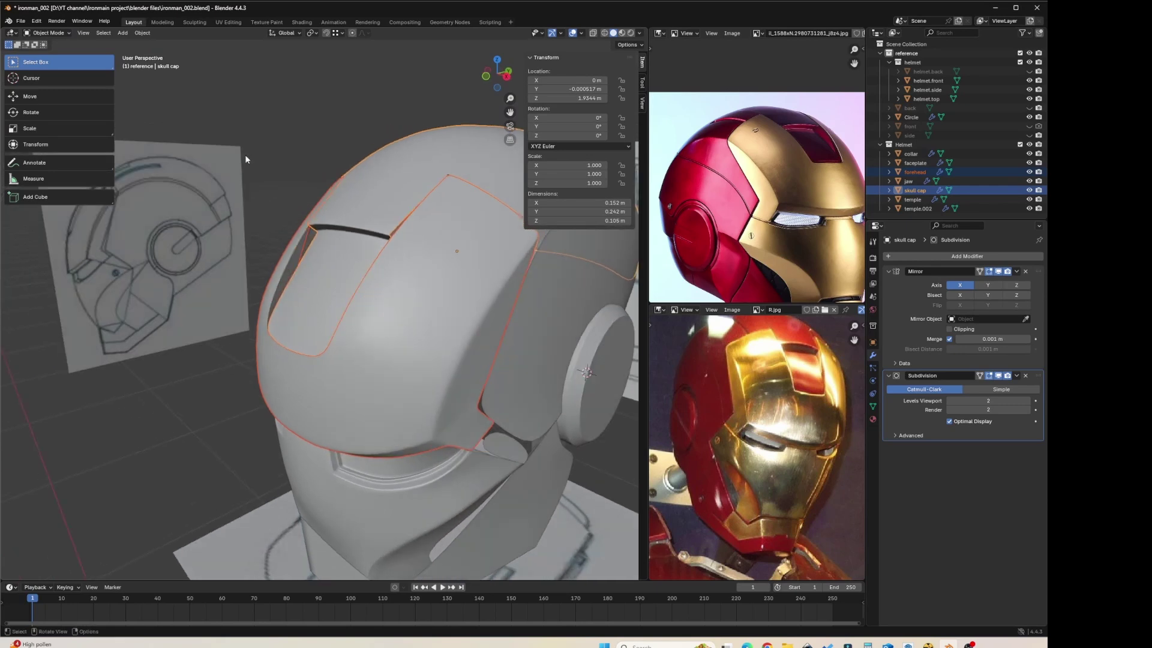
Step: Open only the skull cap in Edit Mode, select the vertices along the recess's upper lip, and activate the Move tool
left_click(245, 158)
middle_click_drag(278, 152, 379, 217)
left_click(358, 259)
scroll(361, 258, "up", 4)
key("Tab")
left_click(362, 238)
left_click(386, 230, "shift")
left_click(52, 99)
Step: Open the preferences and increase the gizmo size in the viewport settings
left_click(36, 21)
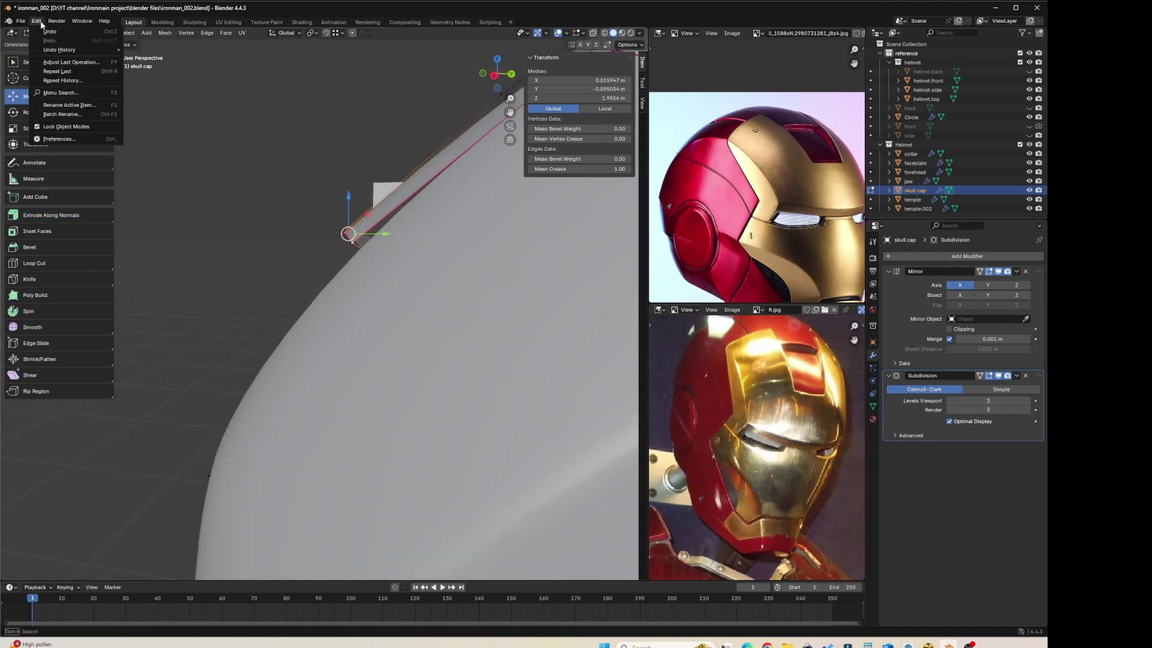
left_click(54, 141)
left_click_drag(156, 14, 401, 143)
left_click(304, 168)
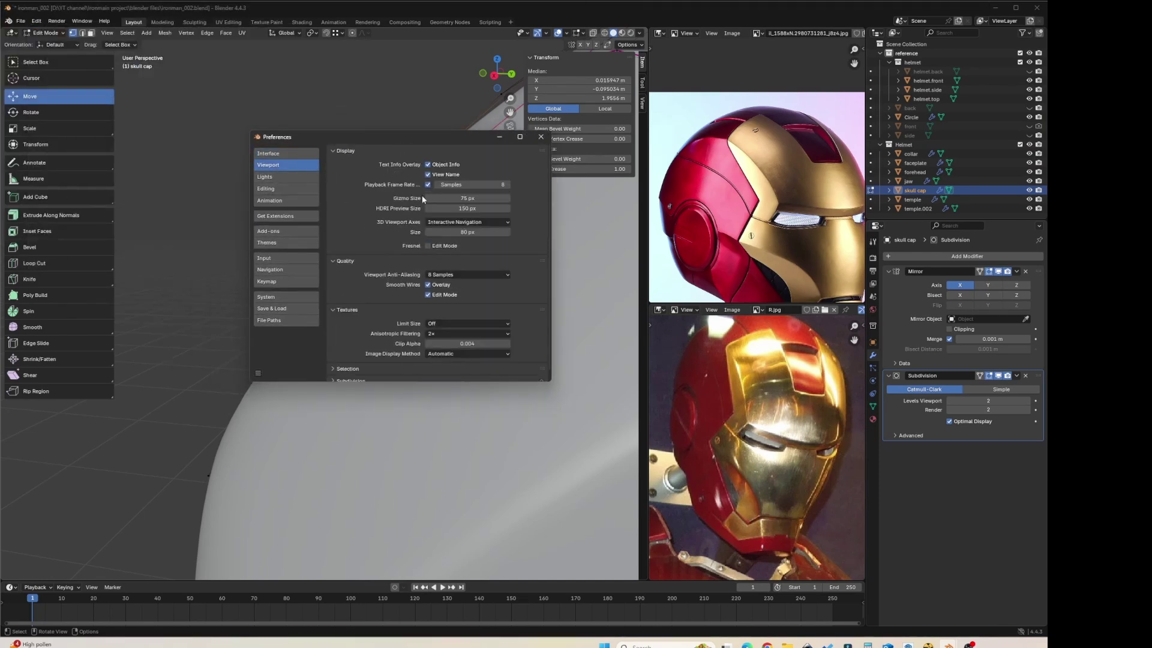
left_click_drag(461, 200, 507, 200)
Step: Set the Cycles render device to CUDA and the undo steps to 256 in the system preferences
left_click(297, 298)
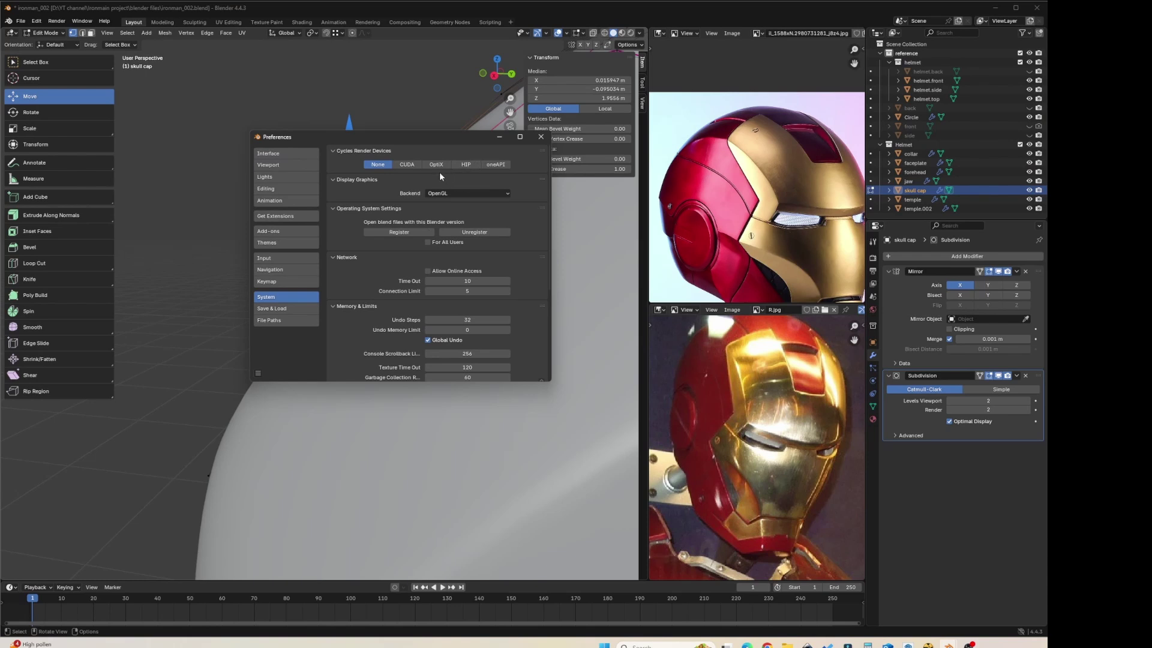
left_click(410, 165)
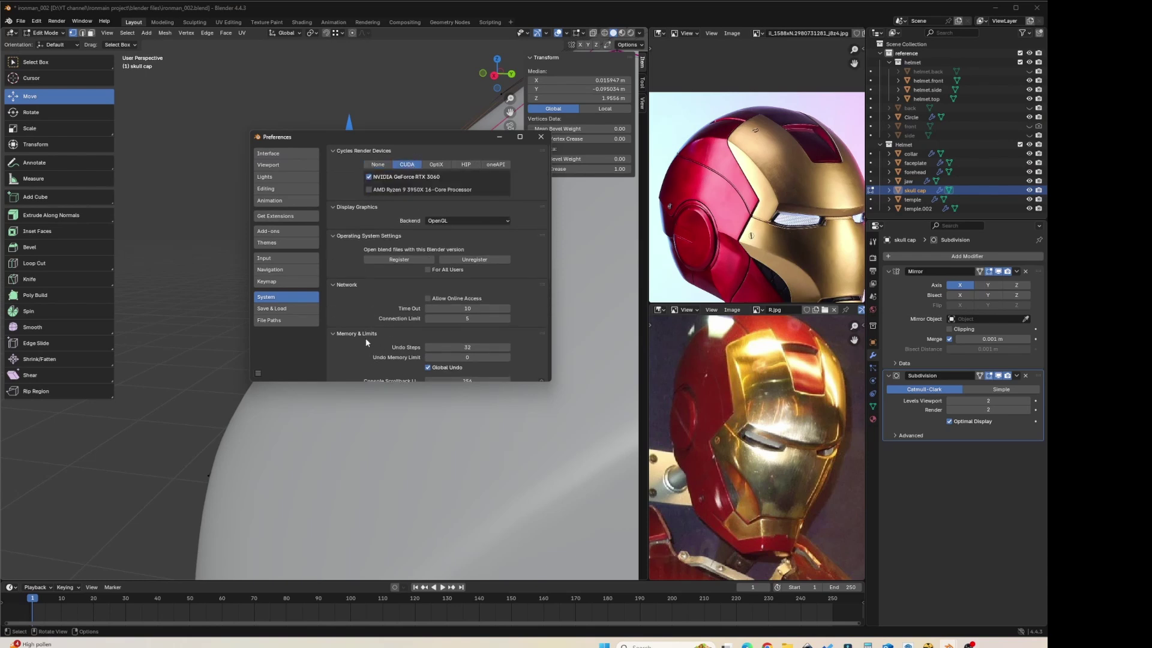
left_click(270, 309)
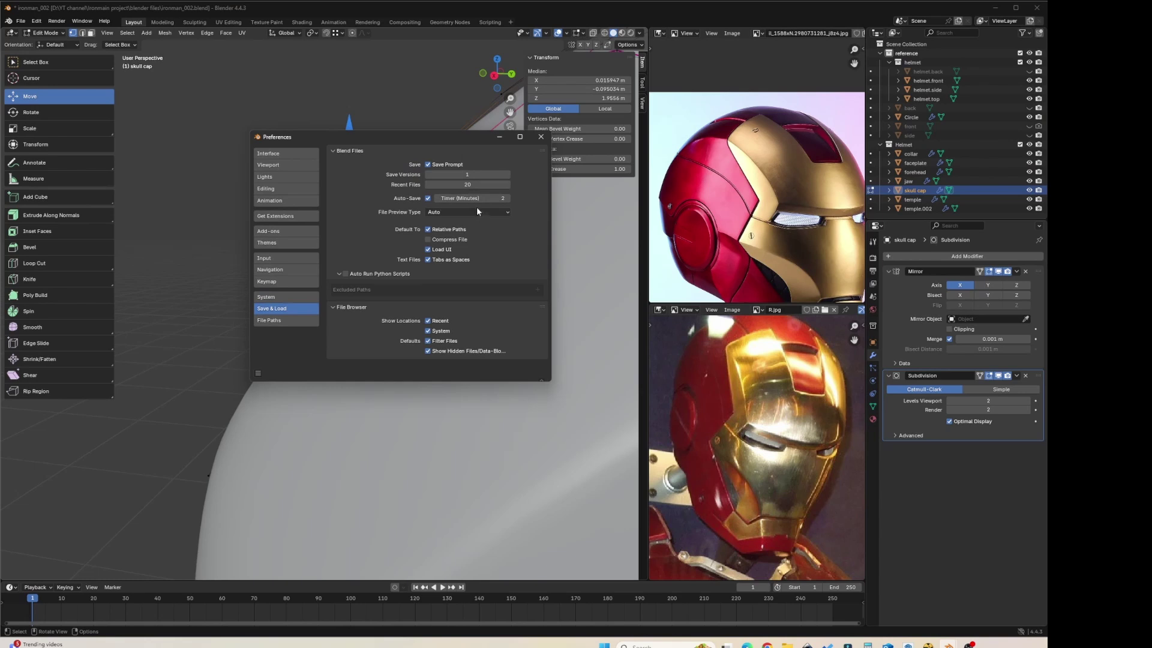
left_click(270, 297)
scroll(420, 263, "down", 4)
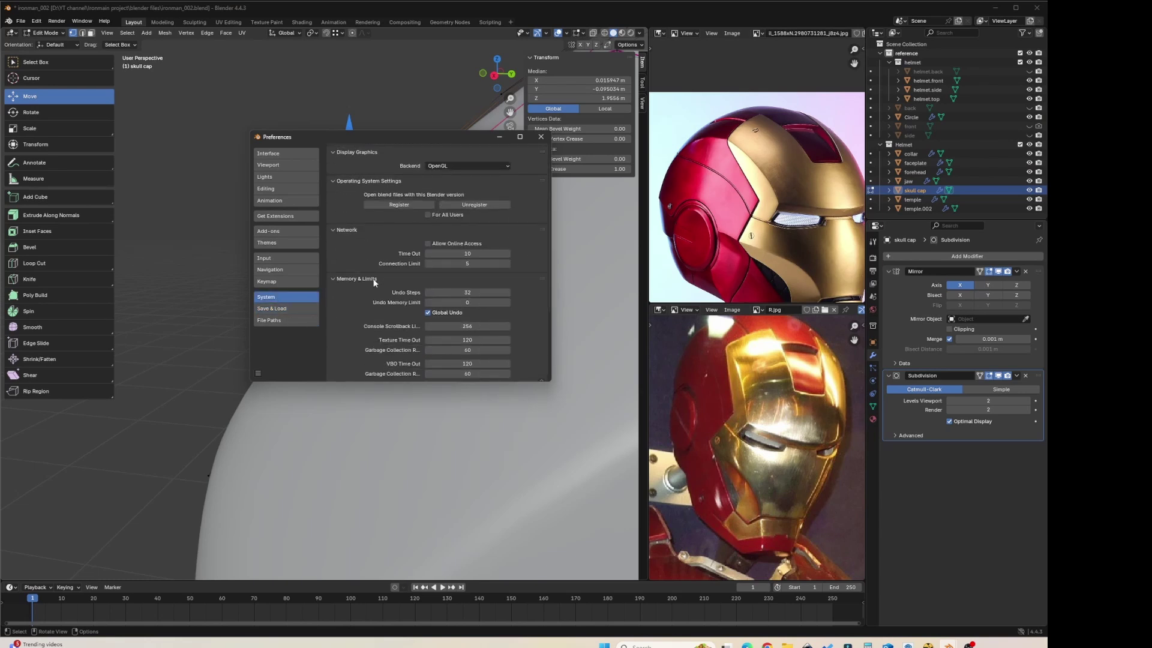
scroll(374, 283, "down", 4)
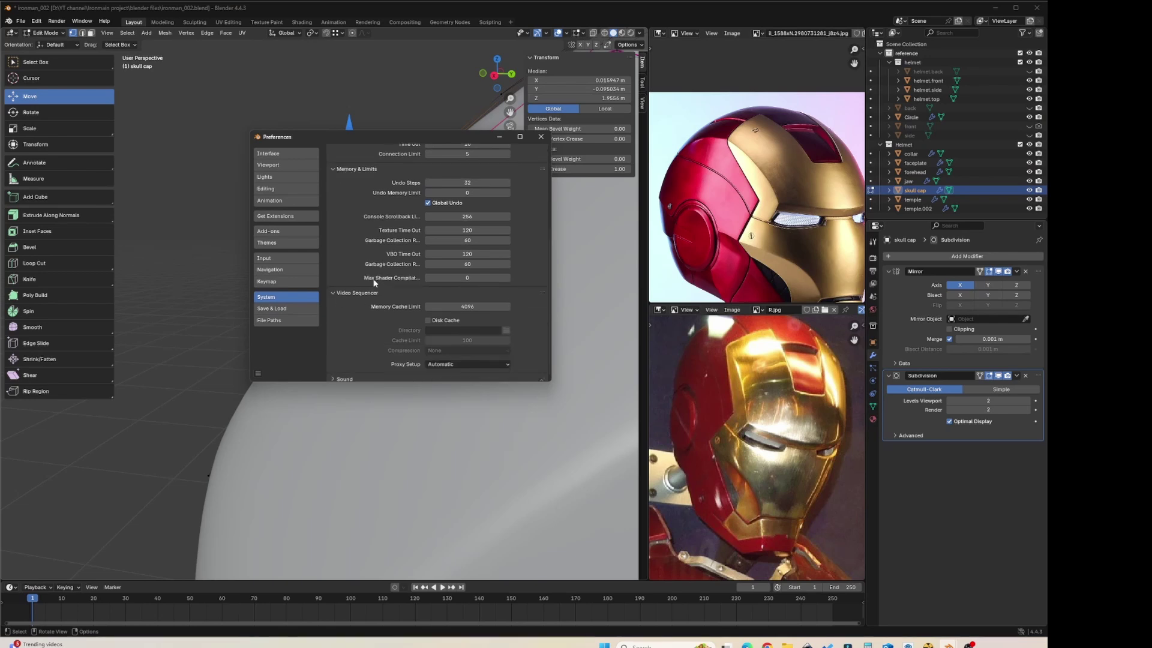
left_click_drag(459, 183, 588, 183)
scroll(346, 261, "down", 1)
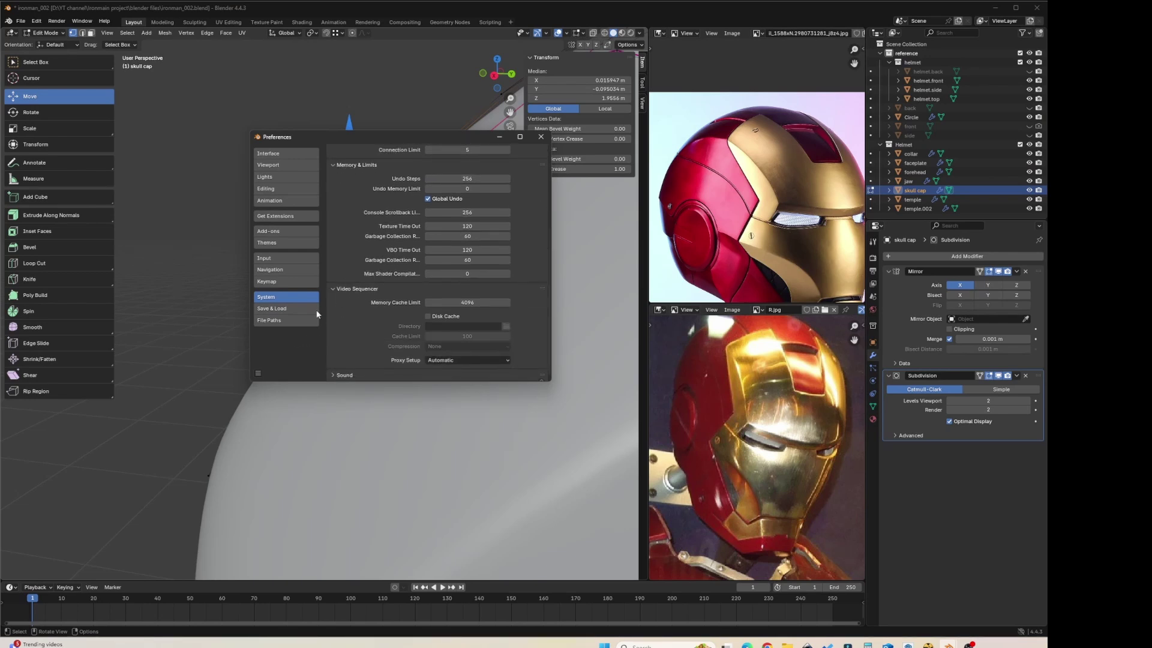
Step: Save the preferences and close their window
left_click(292, 308)
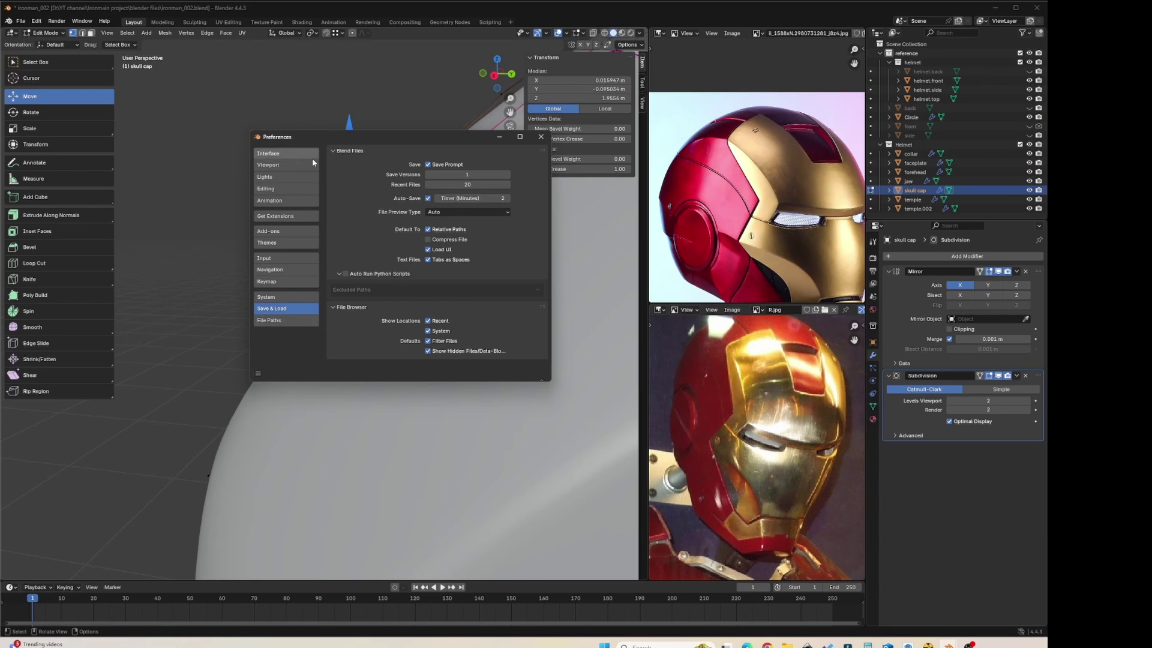
left_click(258, 372)
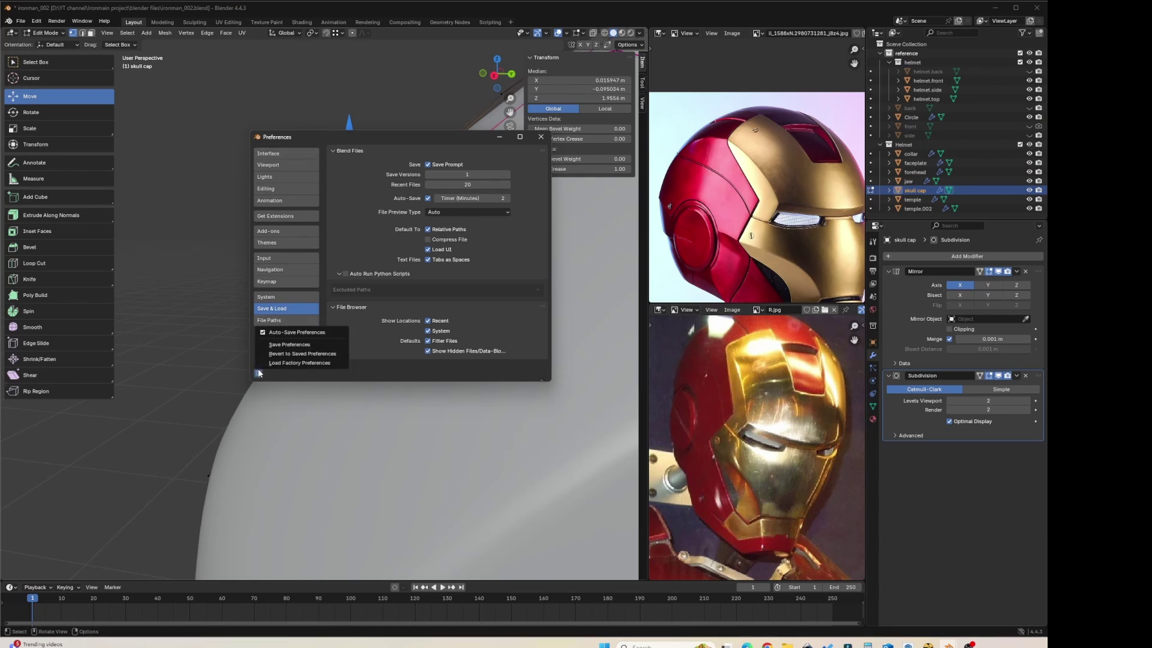
left_click(293, 348)
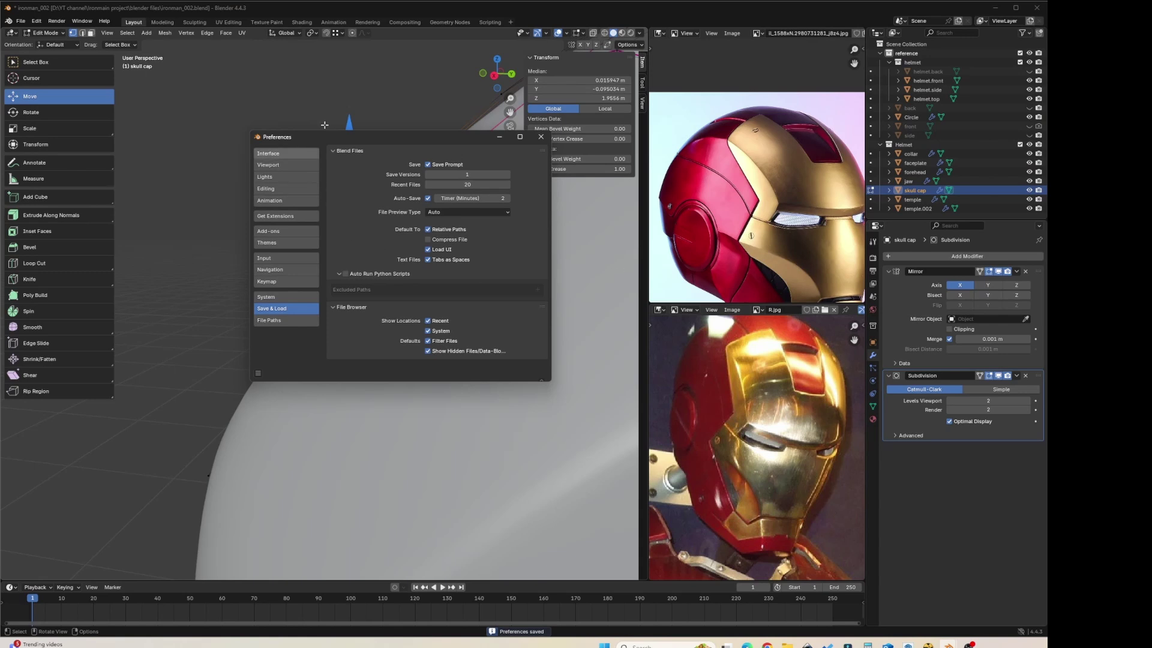
left_click(540, 136)
Step: Deselect the recess vertices and examine the skull cap insert's fit in the forehead opening in Object Mode
middle_click_drag(377, 220, 387, 214)
middle_click_drag(354, 164, 365, 225)
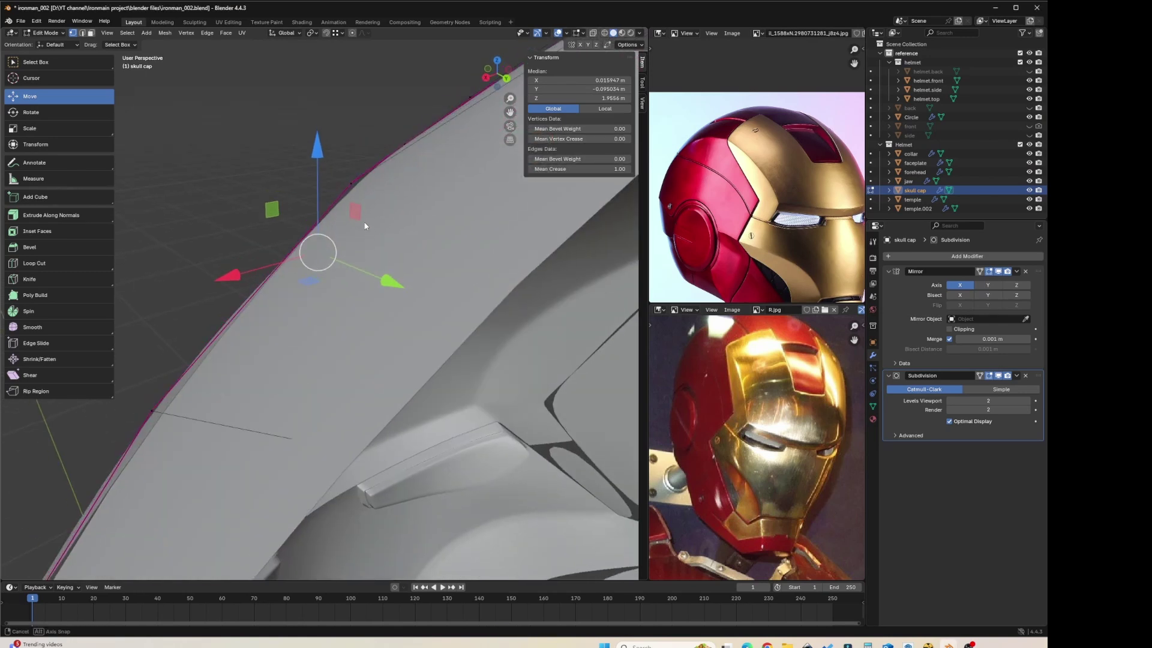
middle_click_drag(308, 282, 404, 191)
left_click_drag(406, 176, 416, 182)
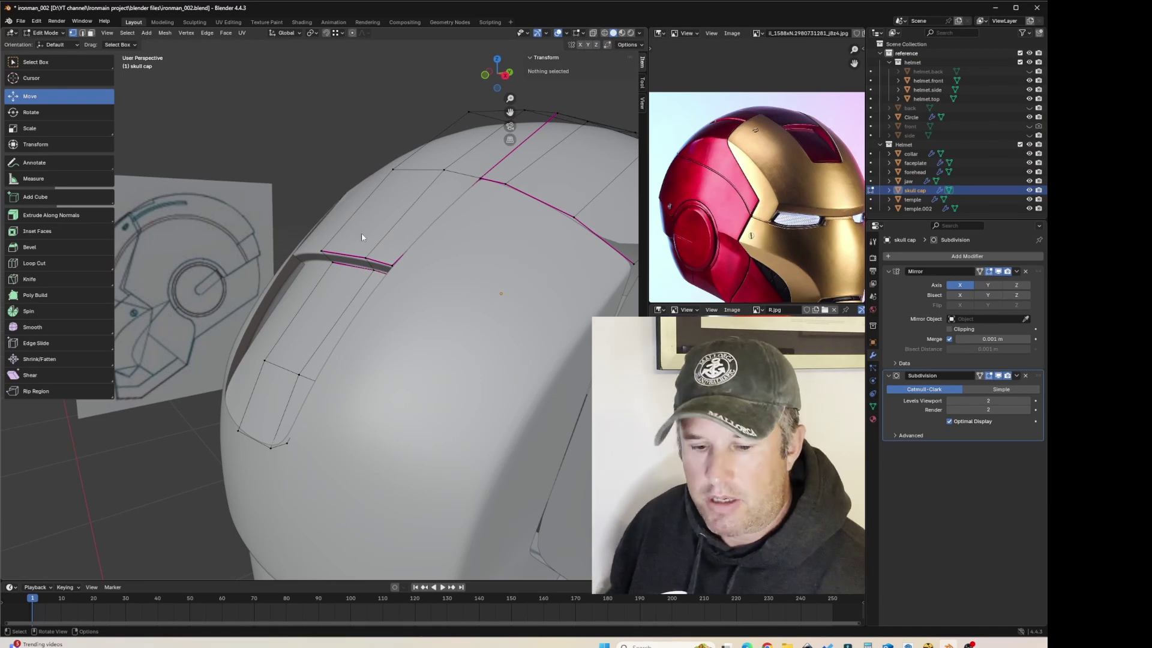
key("Tab")
middle_click_drag(361, 236, 472, 352)
left_click(370, 171)
scroll(395, 251, "up", 3)
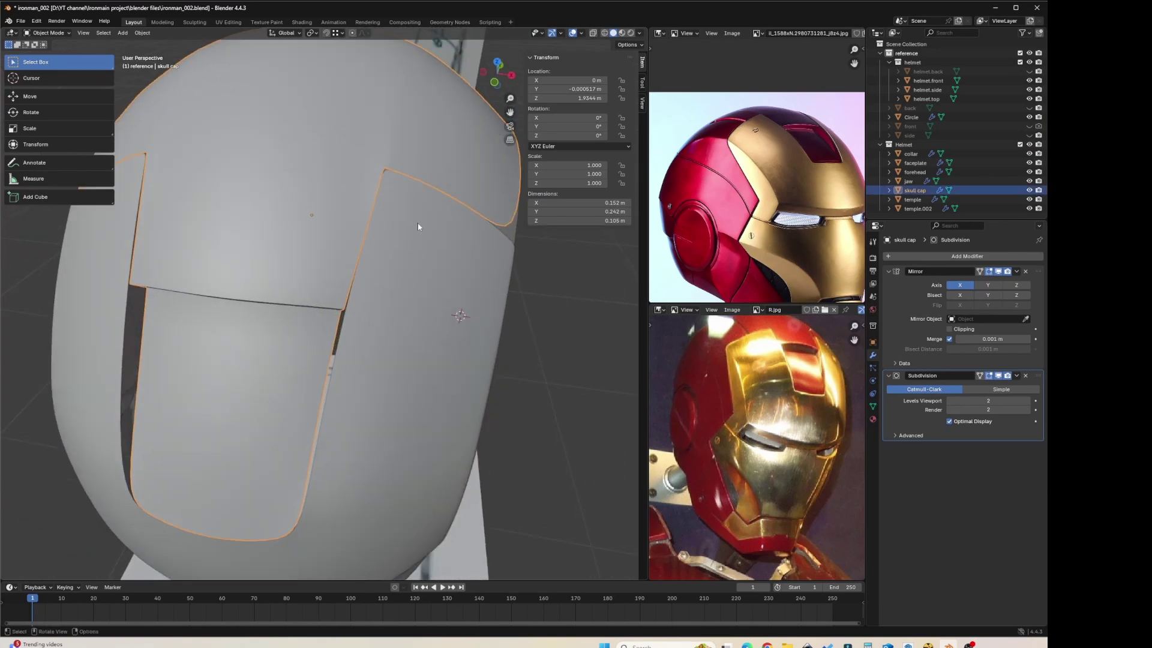
Step: Set the crease of the skull cap's side edge above the temple corner to 0.82 and return to Object Mode
key("Tab")
middle_click_drag(419, 226, 397, 184)
middle_click_drag(470, 256, 458, 242)
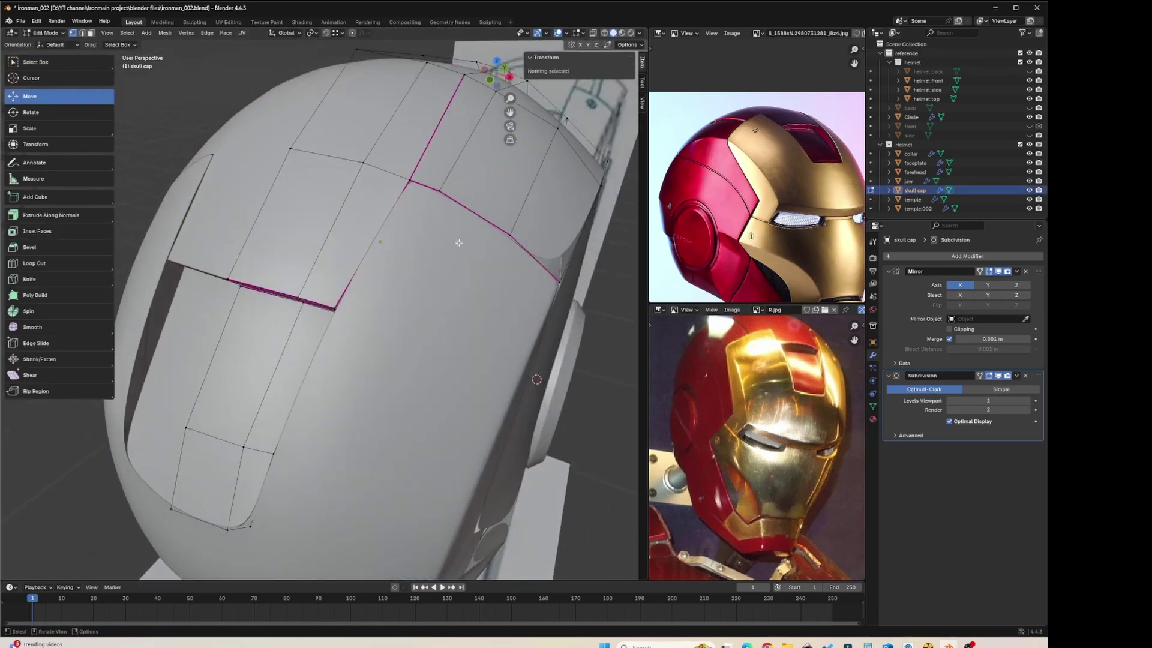
left_click(431, 138)
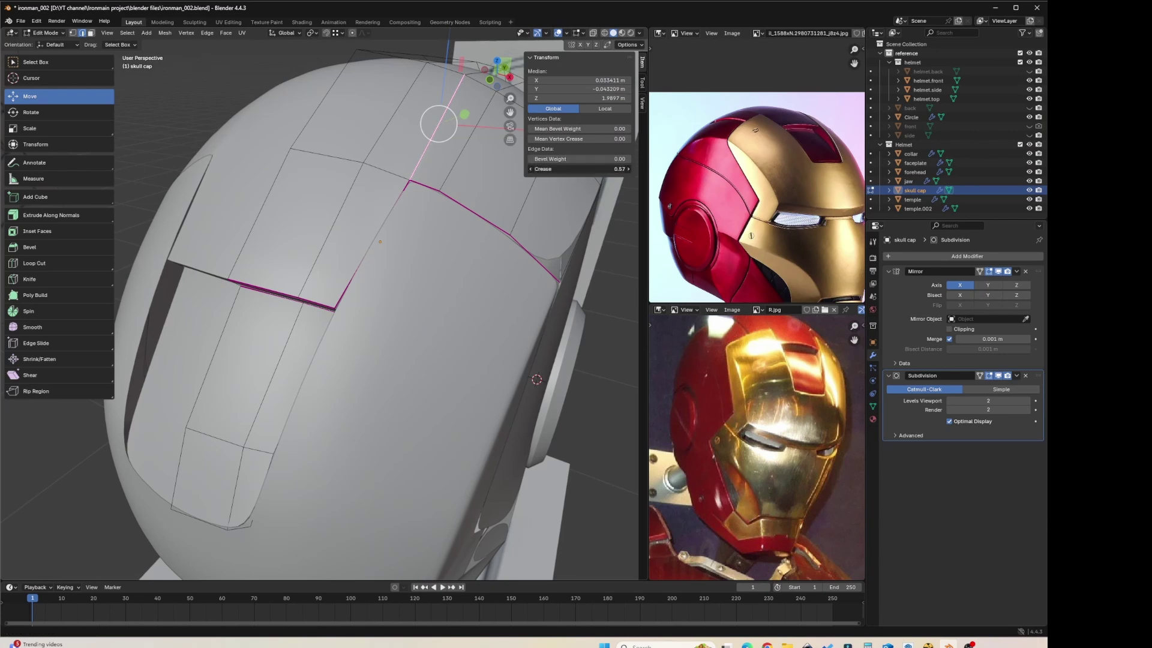
middle_click_drag(352, 211, 556, 313)
key("Tab")
Step: Examine the skull cap's creased border and the forehead recess from several angles around the helmet
left_click(555, 309)
middle_click_drag(470, 306, 459, 201, "shift")
middle_click_drag(461, 237, 408, 259)
scroll(408, 261, "down", 2)
middle_click_drag(406, 342, 387, 371)
scroll(448, 342, "down", 3)
scroll(372, 360, "up", 4)
middle_click_drag(291, 326, 409, 306)
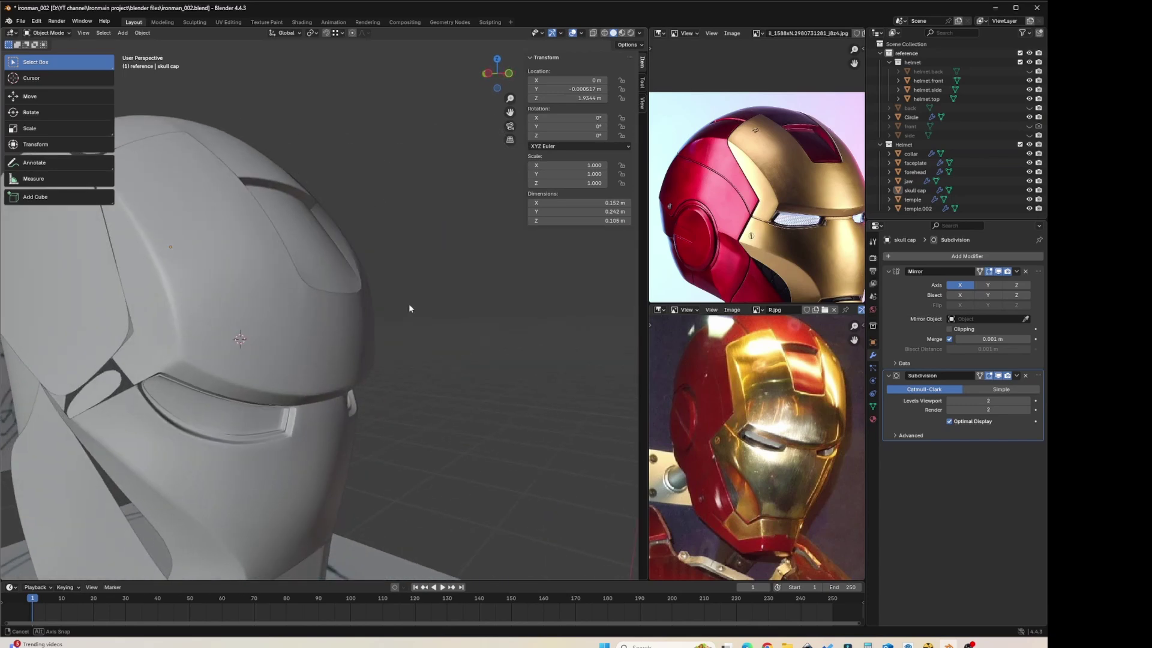
Step: Duplicate the two edges along the side of the forehead opening in place and separate them into their own object
scroll(399, 294, "up", 3)
mouse_move(375, 270)
middle_mouse_down()
mouse_move(324, 300)
mouse_move(370, 262)
mouse_move(384, 322)
mouse_move(373, 282)
middle_mouse_up()
left_click(319, 298)
key("Tab")
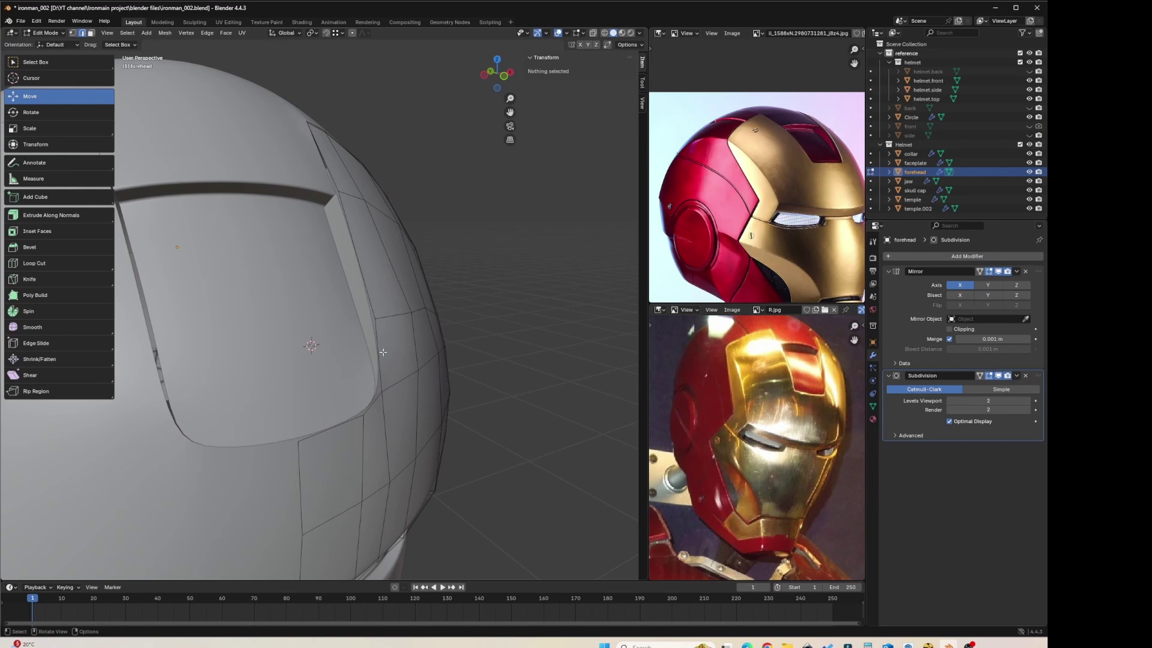
left_click(382, 352)
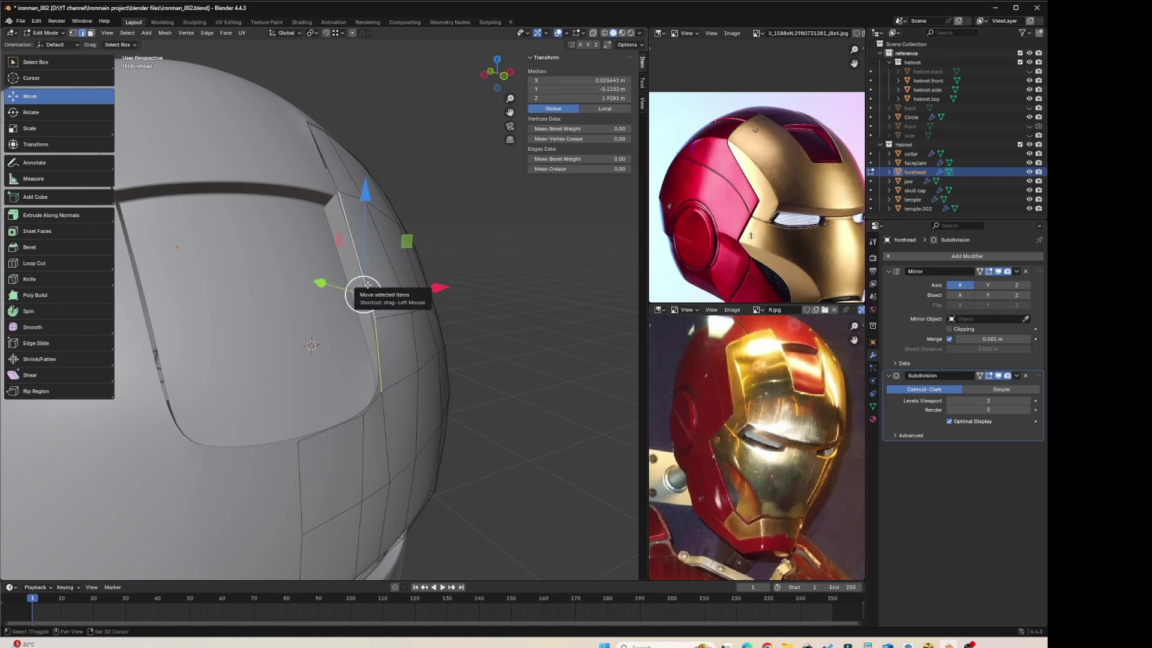
left_click_drag(367, 284, 355, 295)
right_click(355, 295)
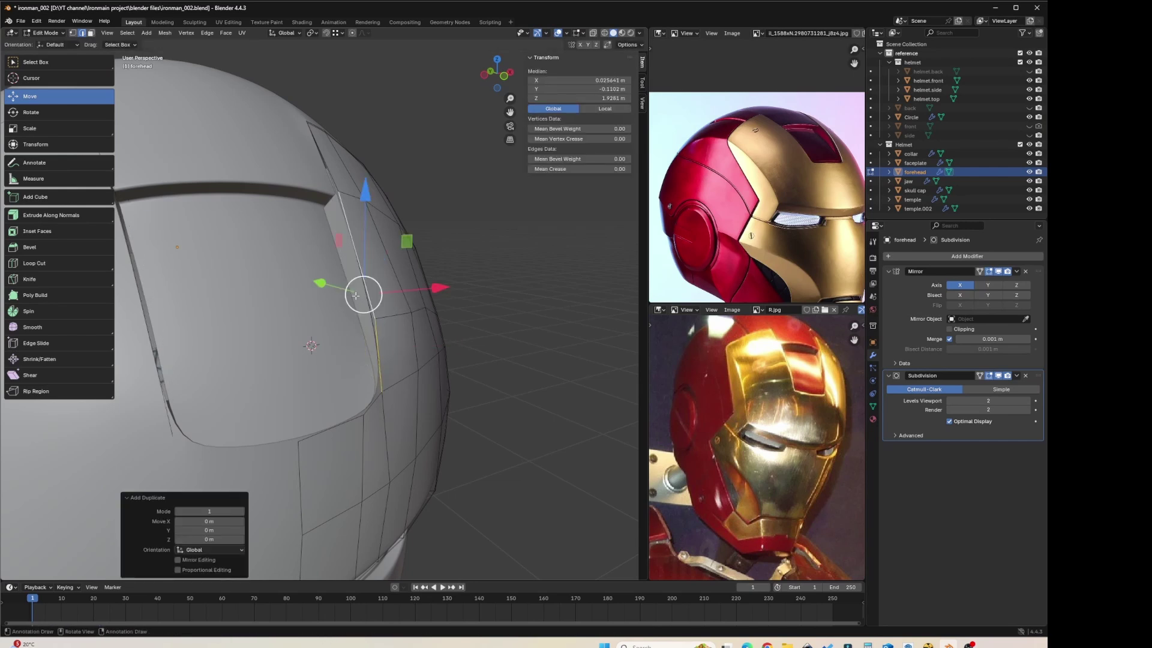
left_click(356, 296)
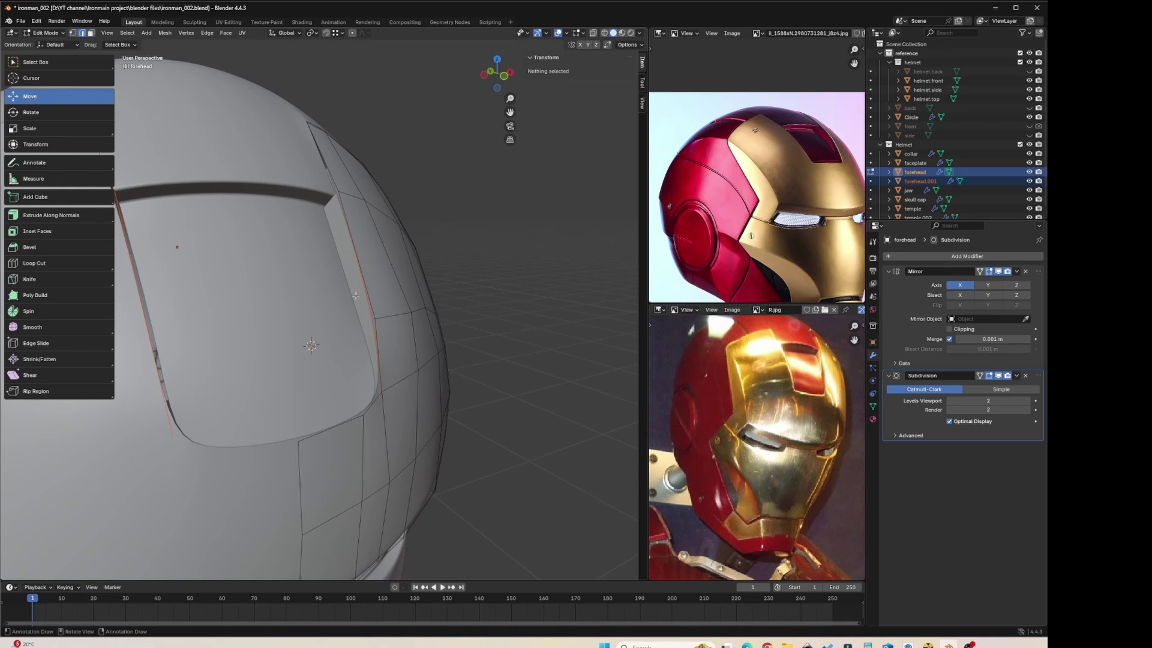
Step: Join the separated forehead edges into the skull cap and isolate it in local view
key("Tab")
left_click(359, 277)
left_click(332, 278, "shift")
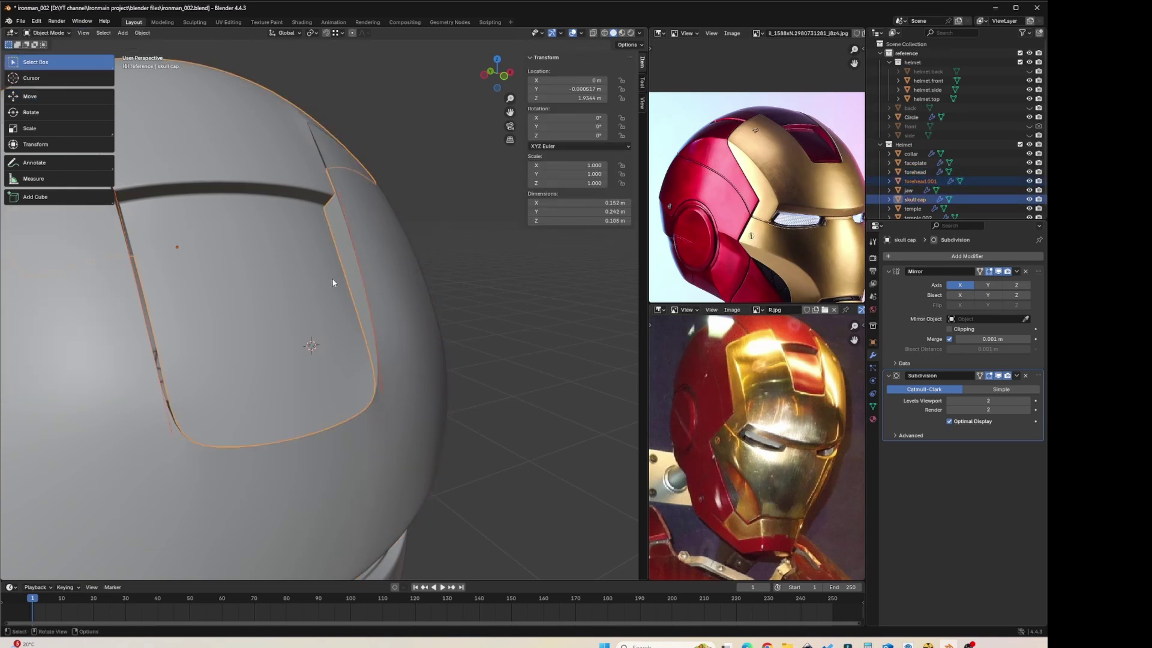
key("ctrl+j")
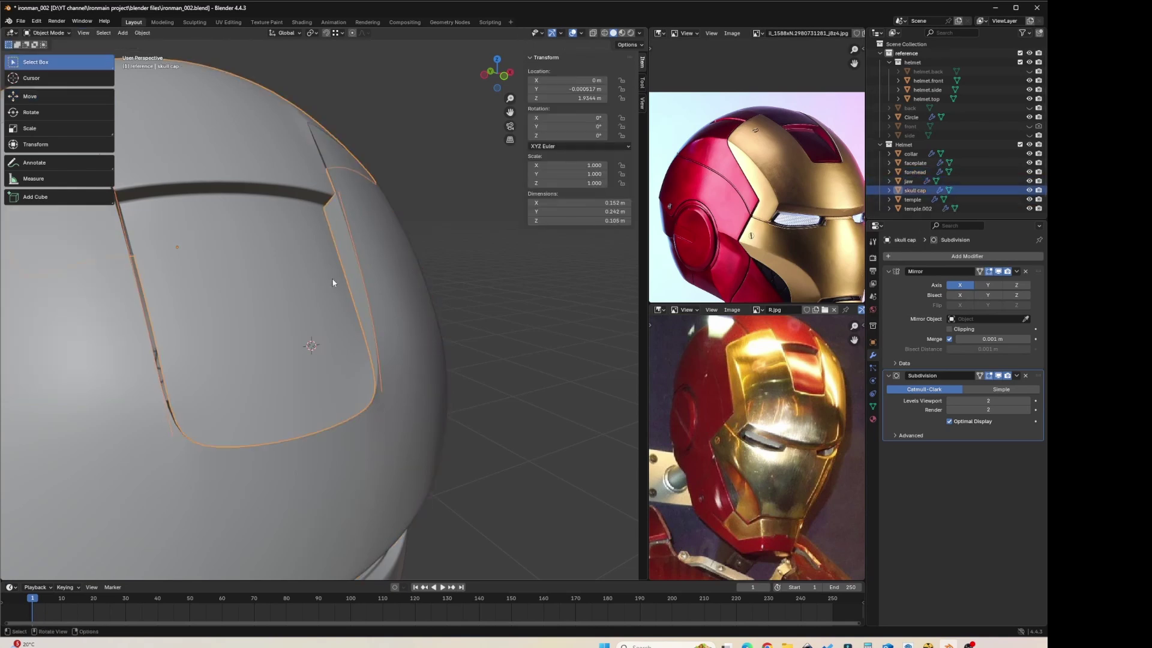
left_click(332, 278)
left_click(332, 278)
key("KP_Divide")
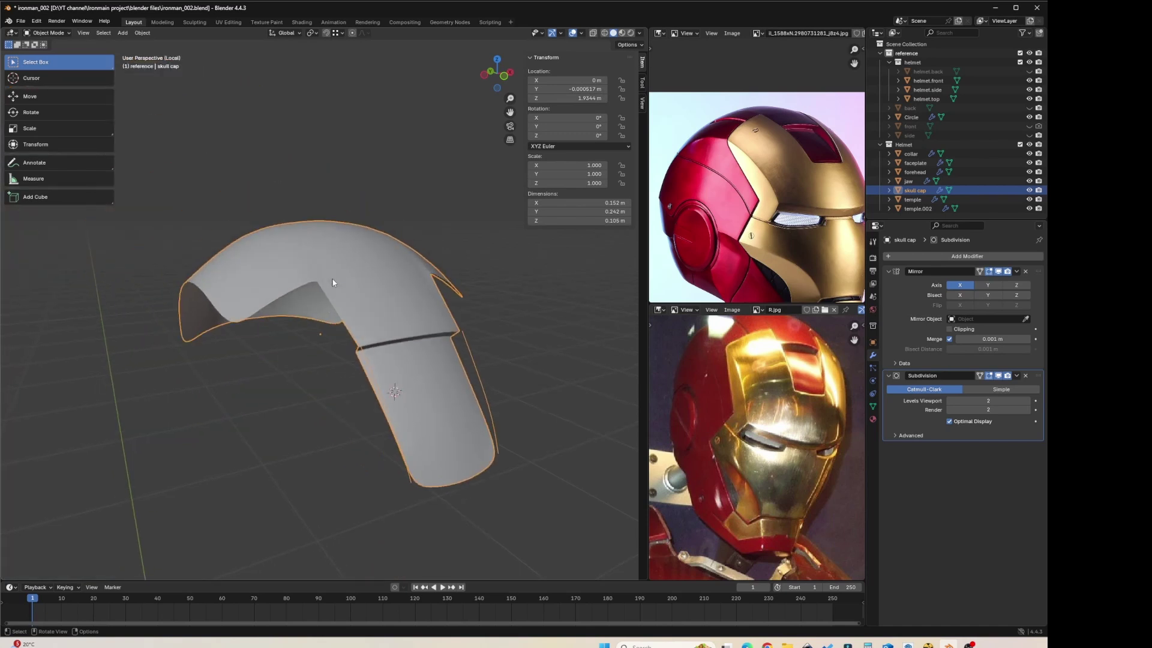
Step: Merge the outer corner vertex of the recess's upper lip with the joined edge strip's top vertex, using At Last
middle_click_drag(484, 366, 400, 316)
key("Tab")
scroll(394, 317, "up", 5)
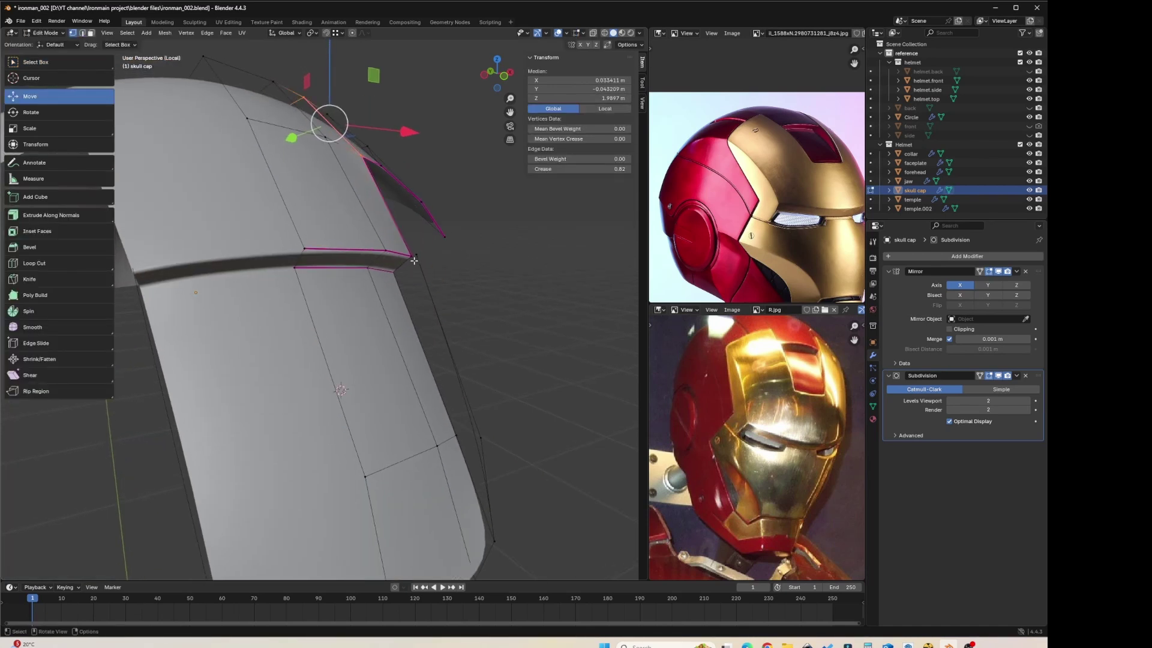
scroll(419, 255, "up", 4)
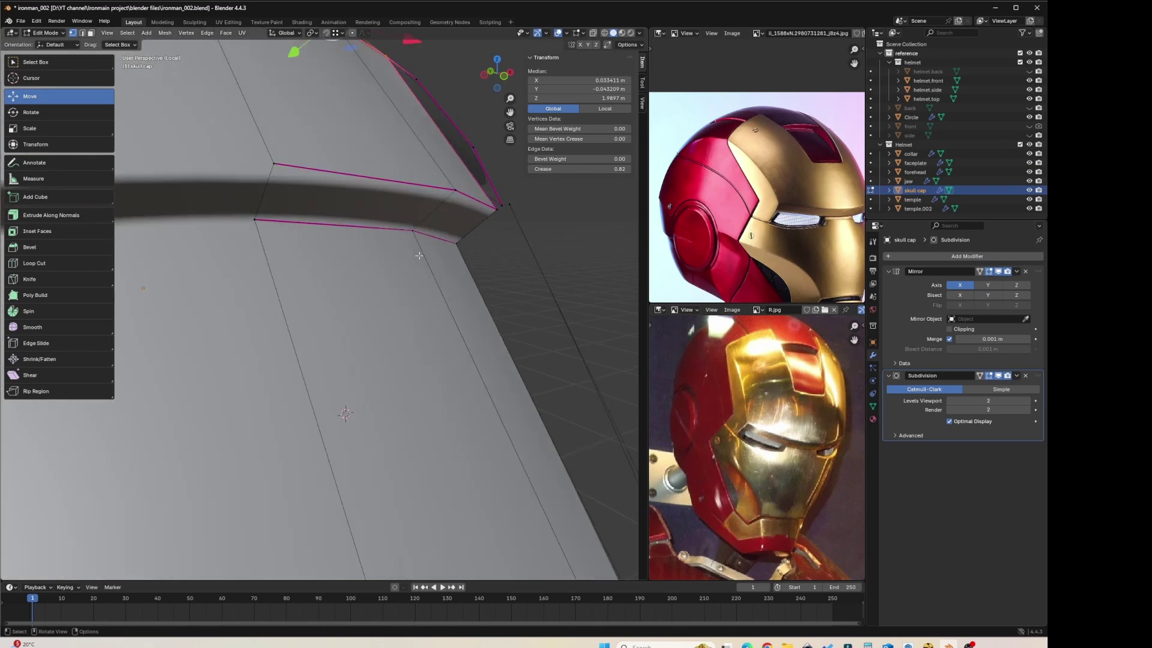
scroll(444, 251, "down", 1)
middle_click_drag(470, 249, 365, 332)
left_click(349, 321)
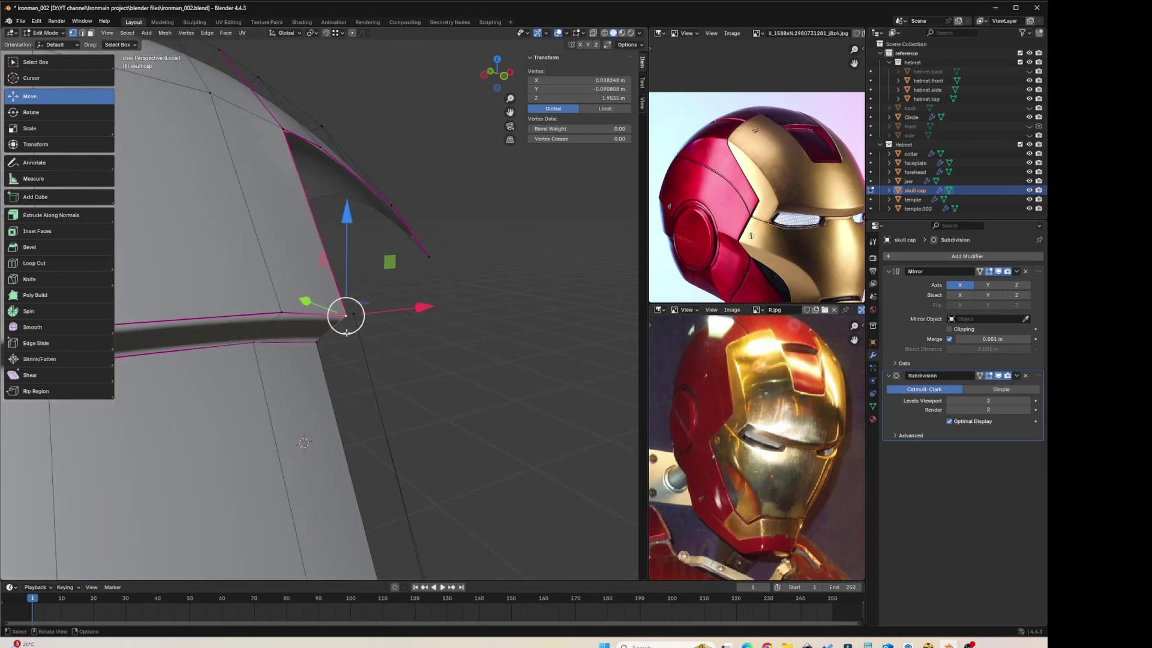
left_click(357, 322, "shift")
key("m")
left_click(360, 326)
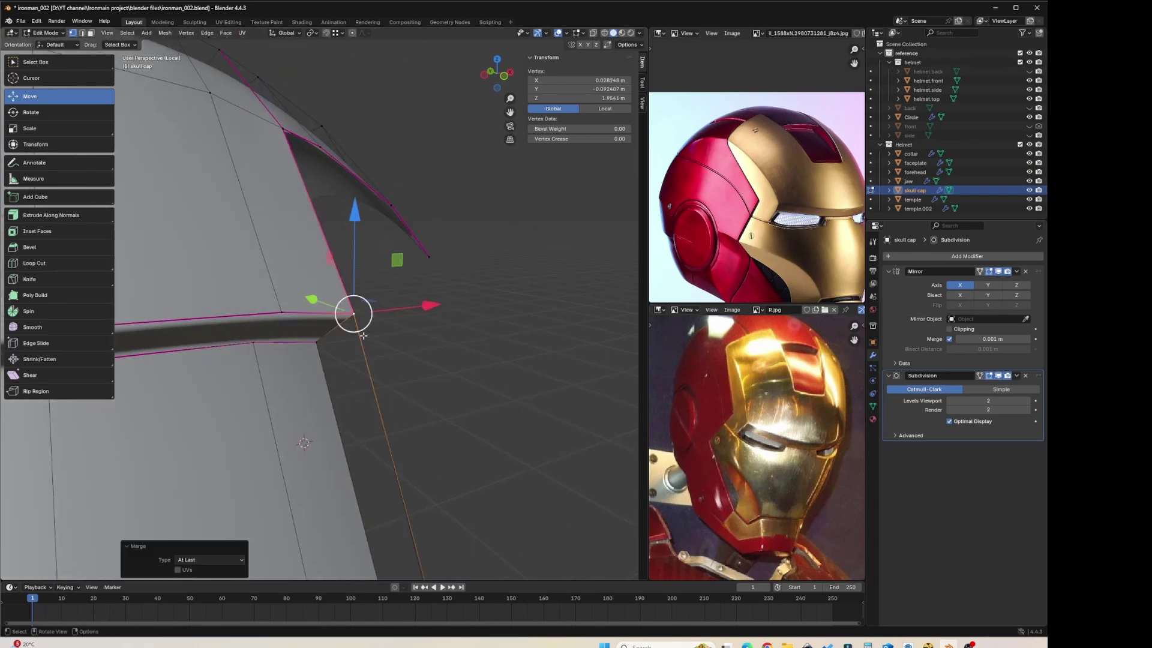
Step: Turn off the Subdivision modifier's Edit Mode display and fill the gap between the insert's side and the joined edges with faces
scroll(363, 338, "down", 2)
middle_click_drag(362, 340, 386, 368)
middle_click_drag(368, 246, 413, 430)
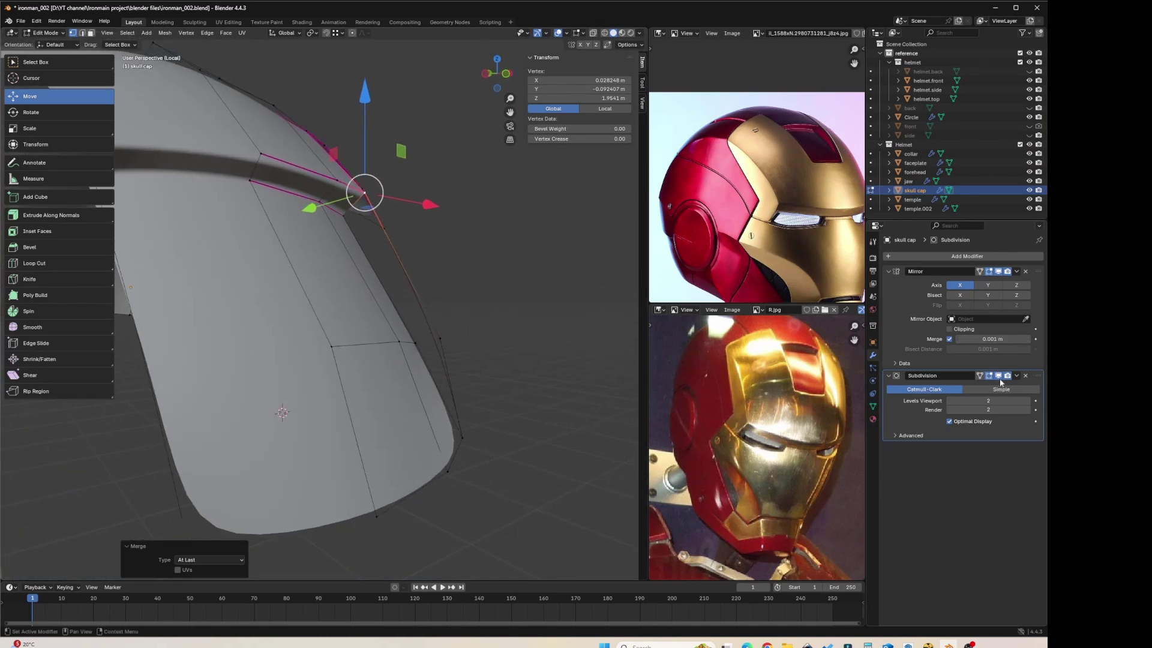
left_click(989, 376)
middle_click_drag(412, 327, 409, 331)
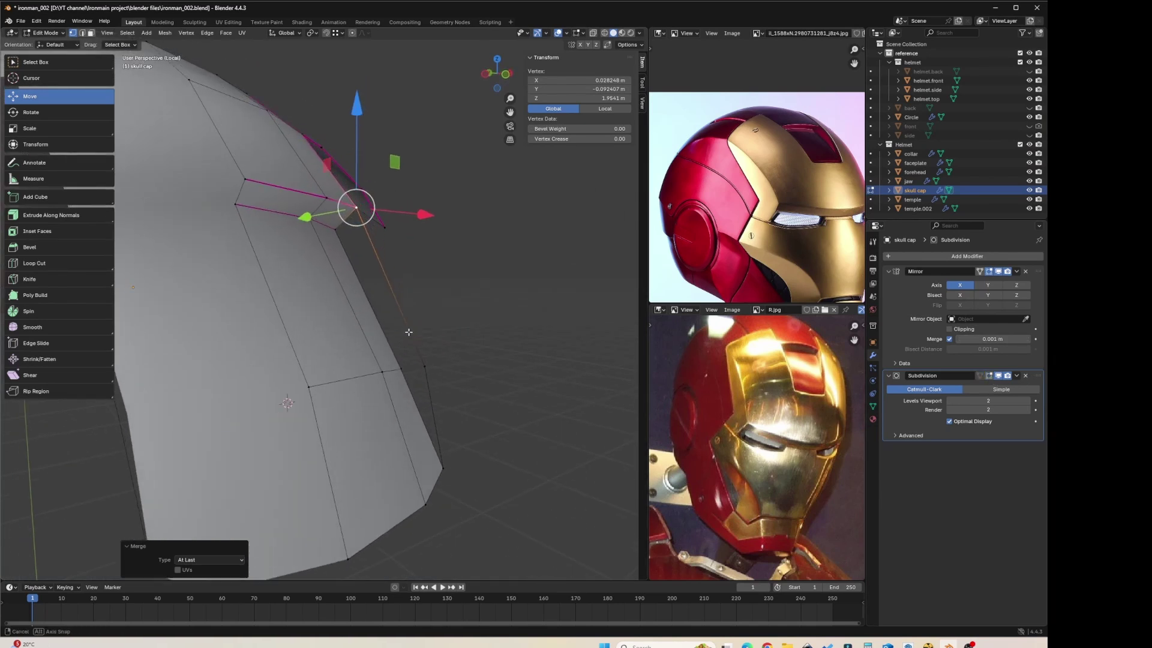
key("2")
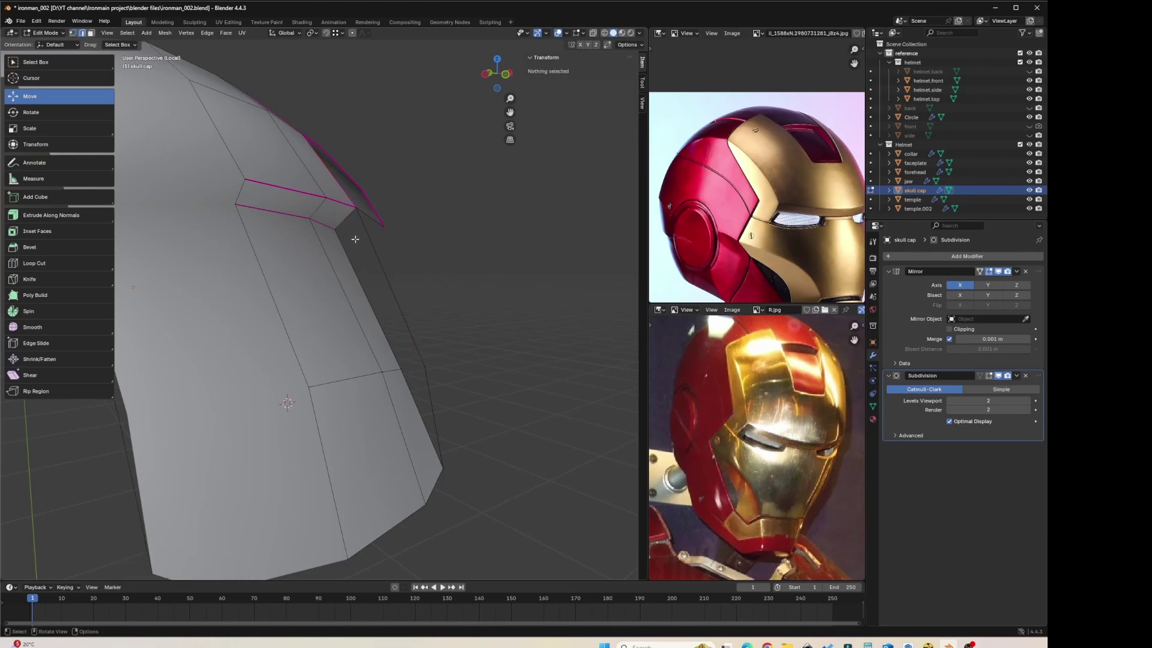
left_click(355, 228)
left_click(378, 281)
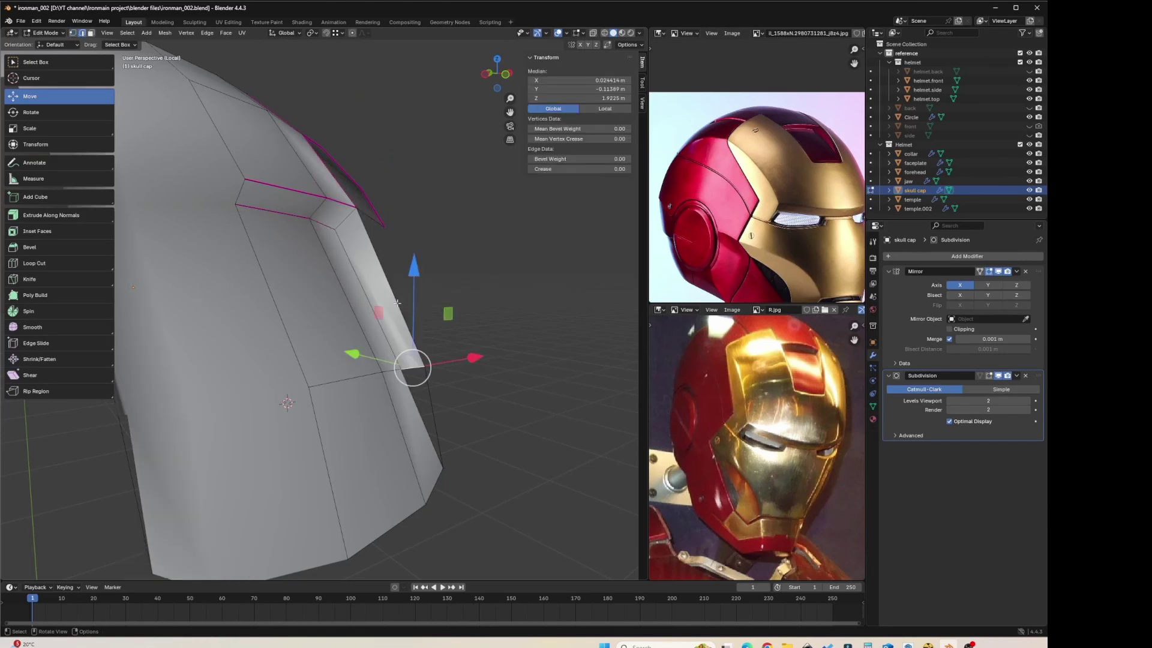
key("f")
middle_click_drag(535, 445, 517, 380, "shift")
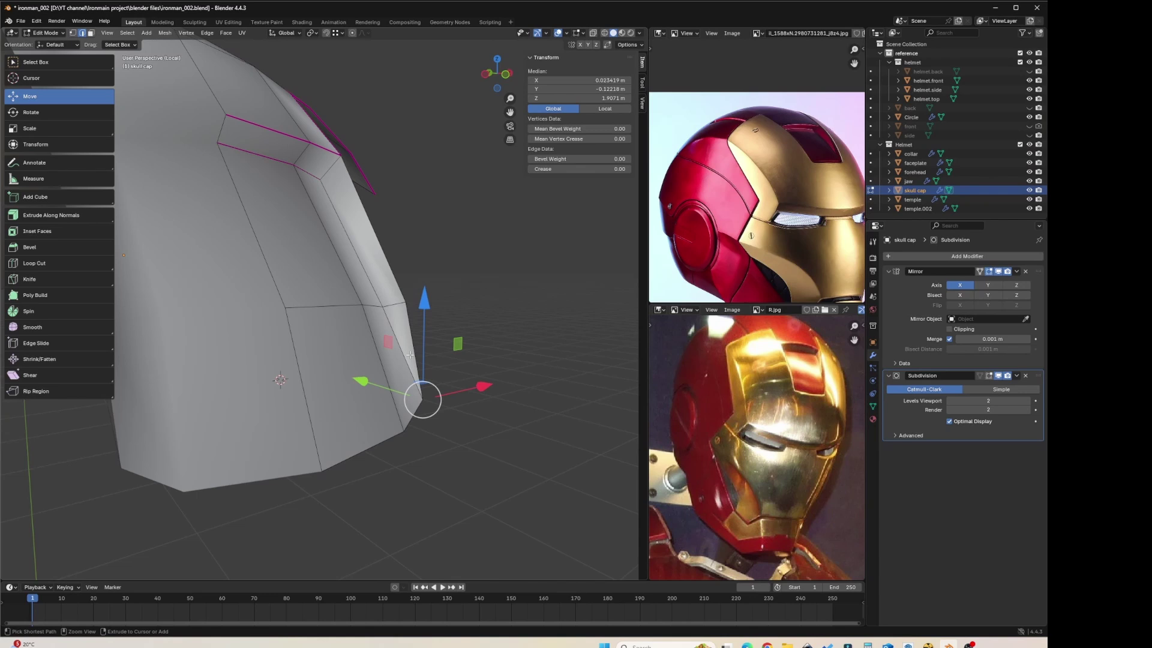
key("ctrl+r")
key("Escape")
scroll(444, 383, "up", 2)
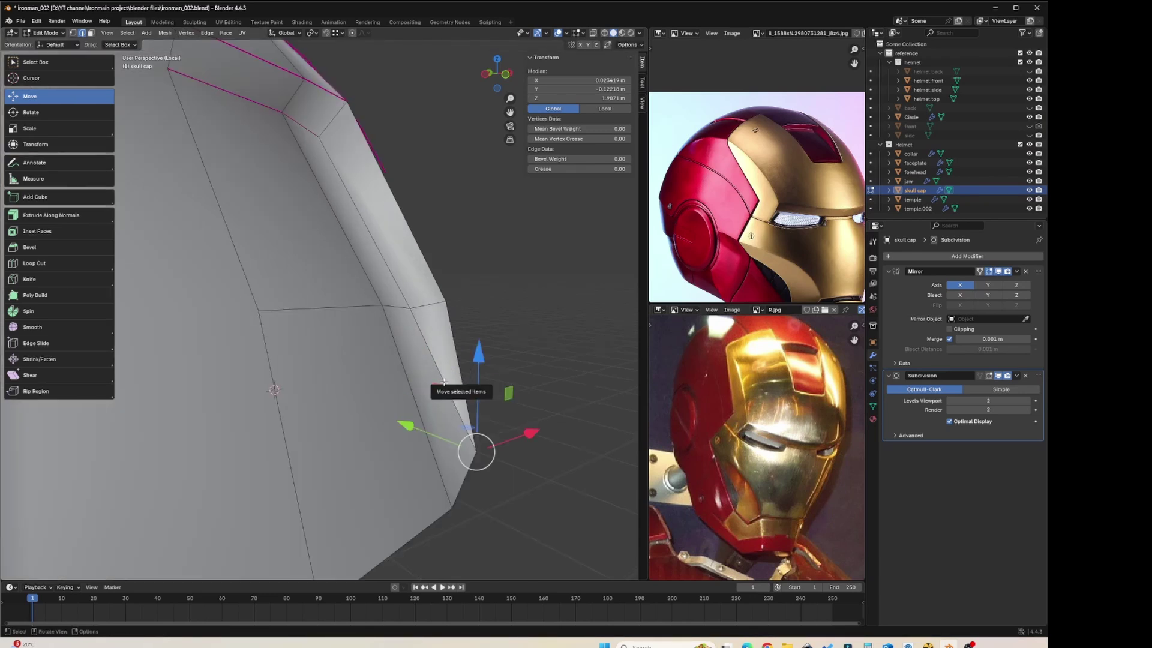
Step: Clear the selection in vertex mode and examine the gold helmet reference up close
key("1")
scroll(444, 383, "down", 4)
left_click(451, 324)
scroll(665, 327, "up", 1)
middle_click_drag(659, 327, 859, 333)
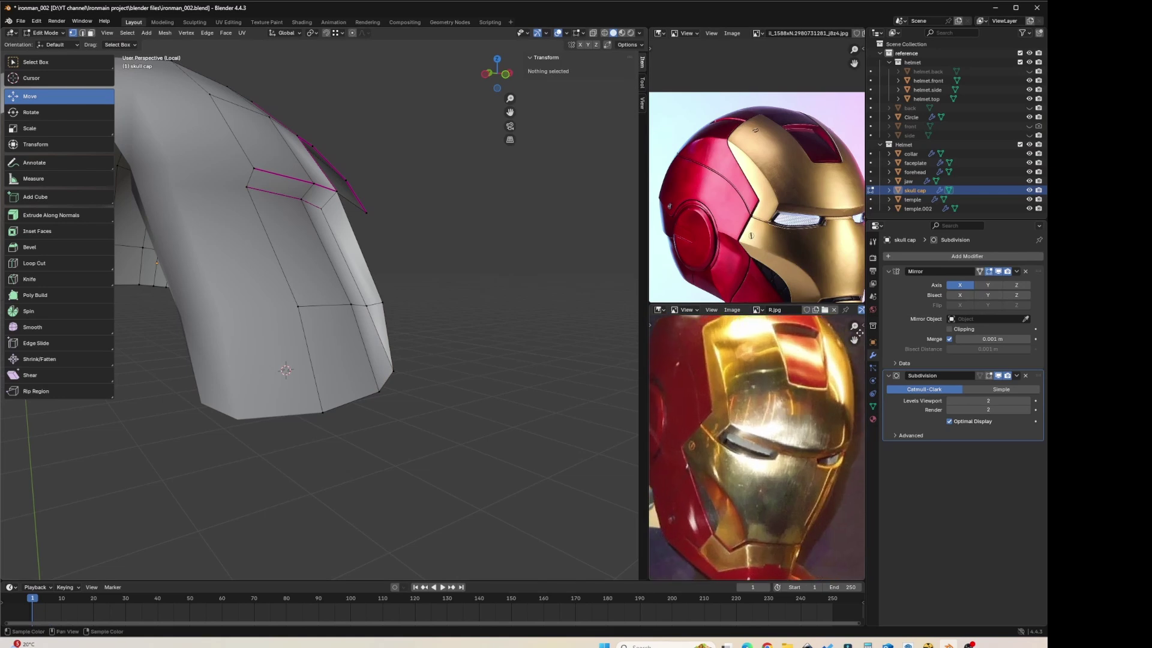
Step: Set the crease of the short outer corner edge between the recess's upper and lower lips to 1.00, and leave local view
middle_click_drag(714, 384, 728, 375)
mouse_move(408, 313)
middle_mouse_down()
mouse_move(384, 318)
mouse_move(444, 309)
mouse_move(399, 312)
middle_mouse_up()
key("Tab")
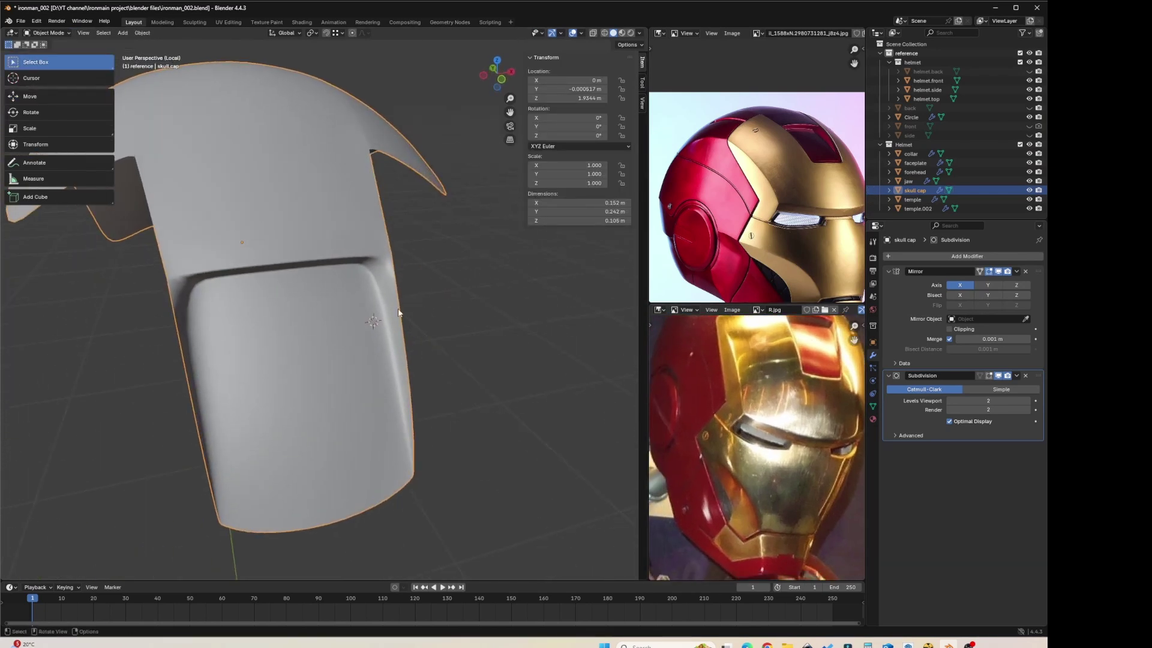
key("Tab")
scroll(413, 259, "up", 2)
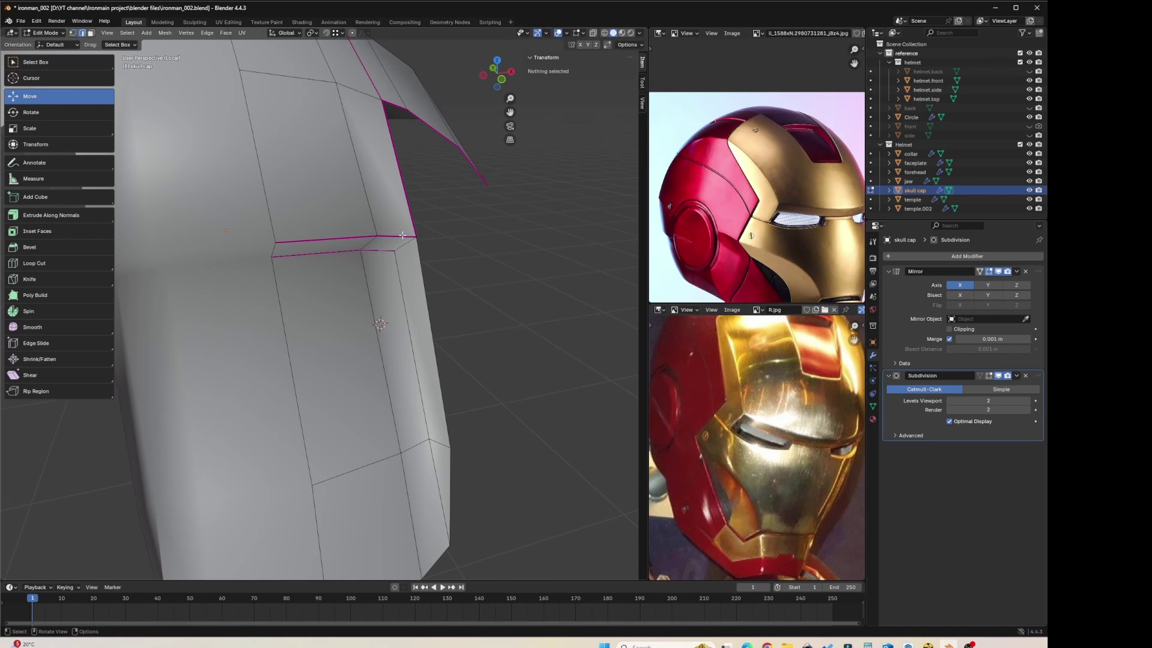
left_click(404, 243)
middle_click_drag(568, 244, 549, 292, "shift")
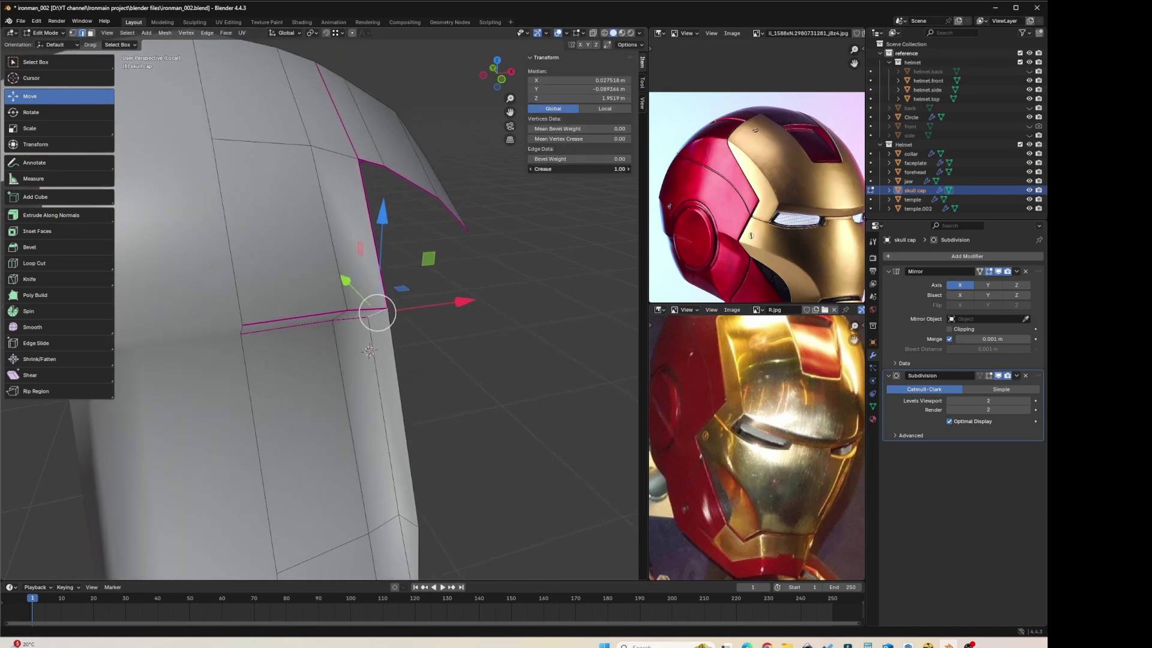
middle_click_drag(328, 235, 326, 219)
key("Tab")
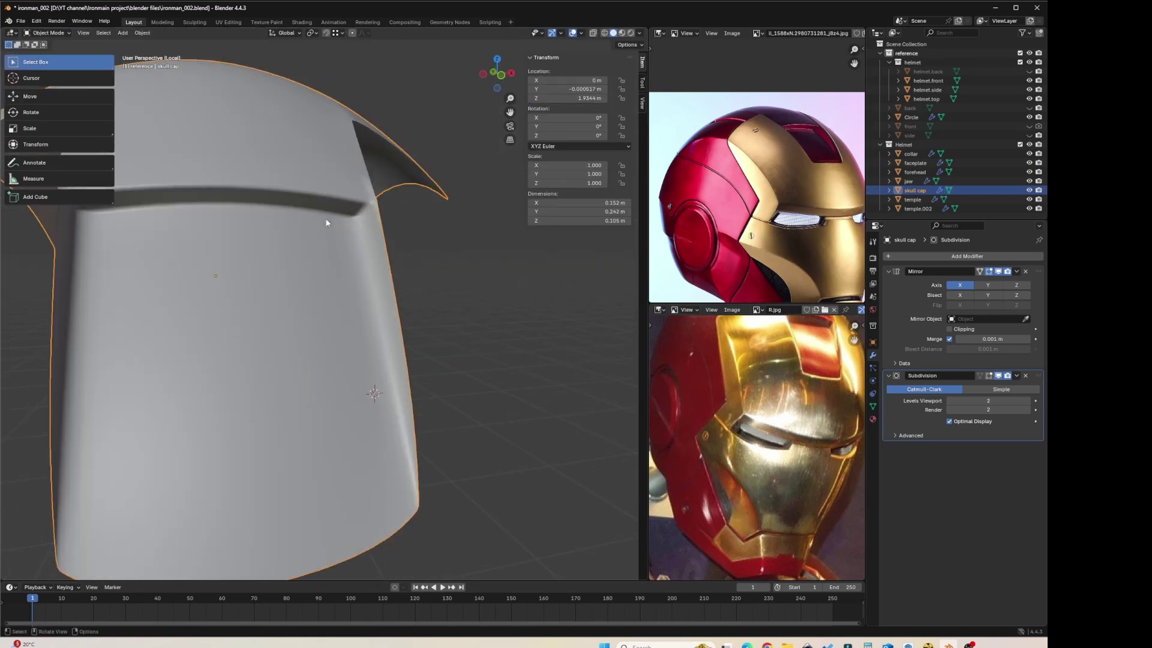
key("KP_Divide")
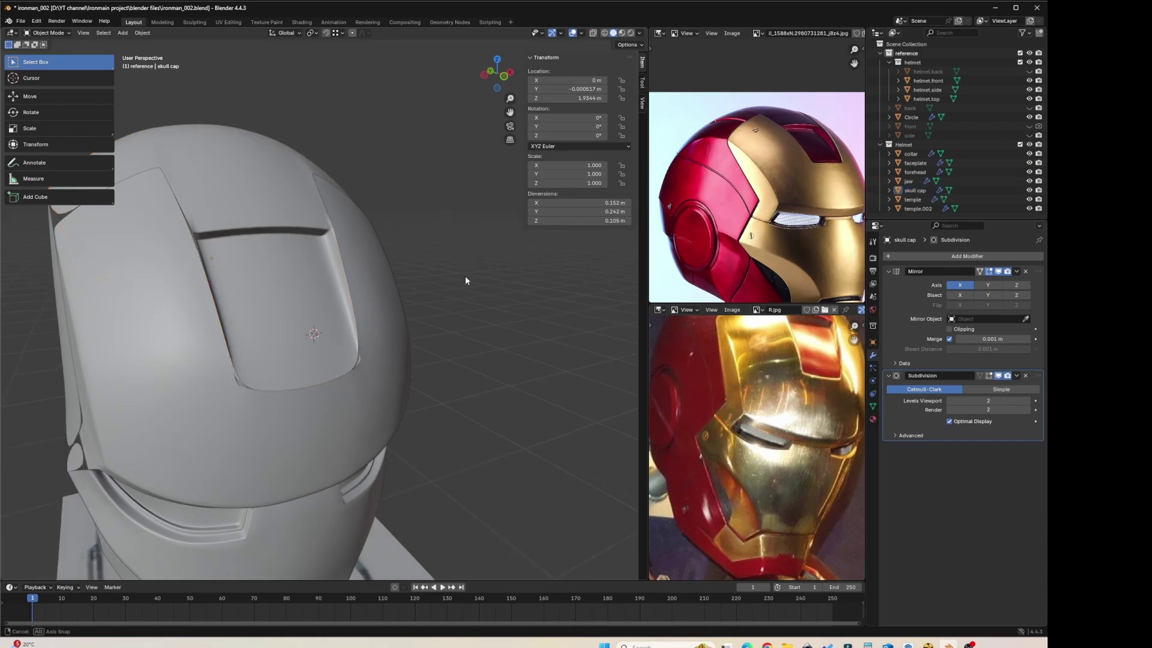
mouse_move(465, 276)
middle_mouse_down()
mouse_move(391, 275)
mouse_move(335, 246)
mouse_move(290, 240)
mouse_move(307, 283)
mouse_move(351, 254)
middle_mouse_up()
left_click(323, 238)
scroll(320, 239, "up", 2)
key("Tab")
key("Tab")
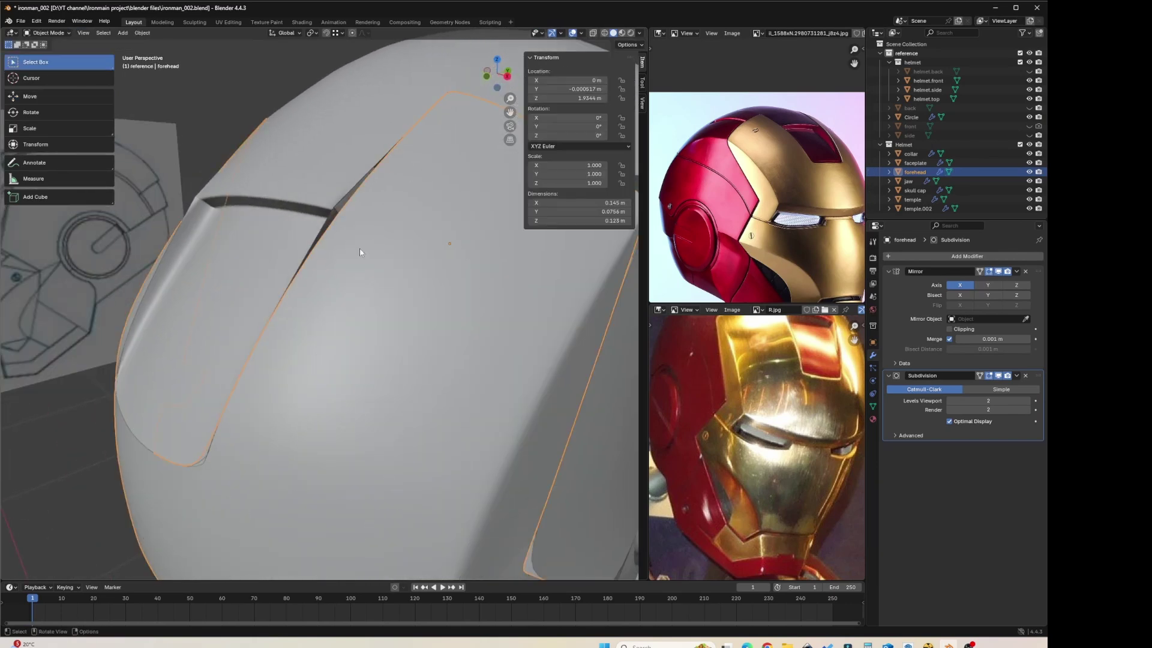
Step: Move the faces of the skull cap recess's upper wall in the YZ plane, about 0.0014 m along Y and -0.0009 m along Z
left_click(315, 201)
key("Tab")
mouse_move(316, 201)
middle_mouse_down()
mouse_move(318, 236)
mouse_move(324, 208)
middle_mouse_up()
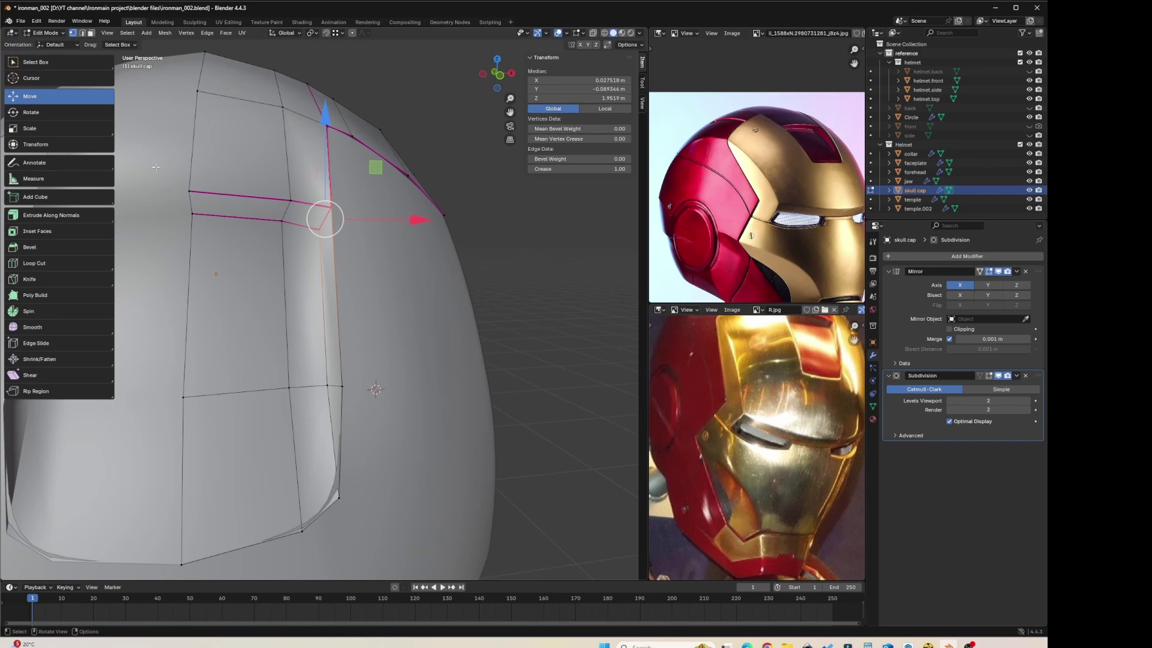
left_click_drag(332, 262, 332, 262, "shift")
middle_click_drag(333, 262, 339, 296)
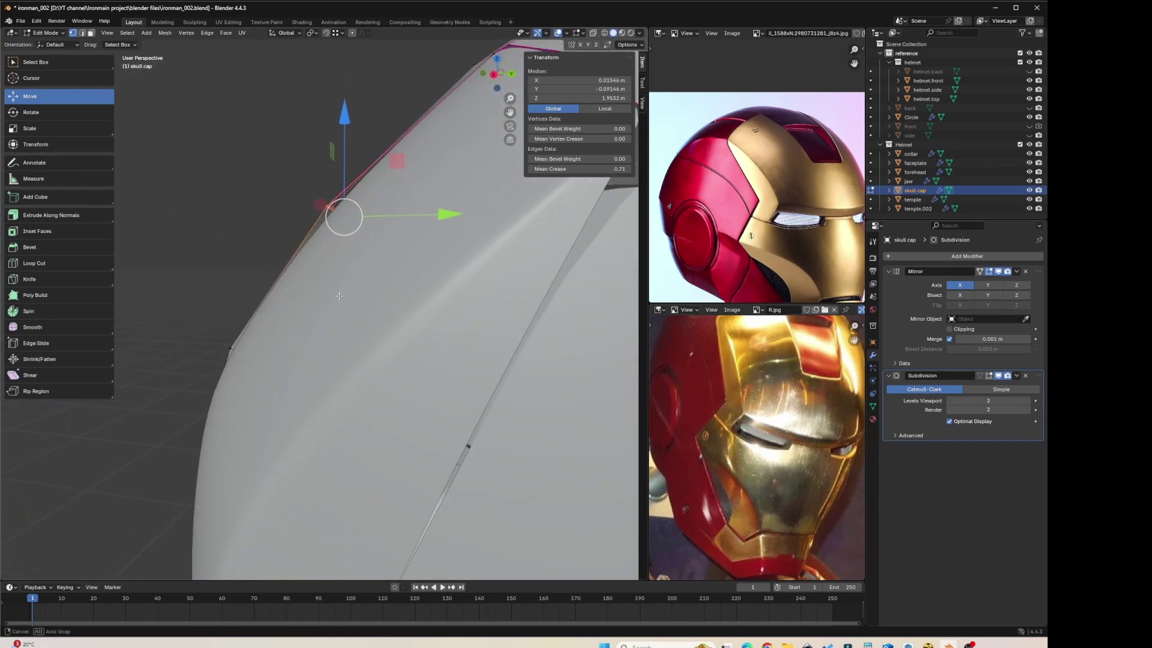
key("g")
key("shift+x")
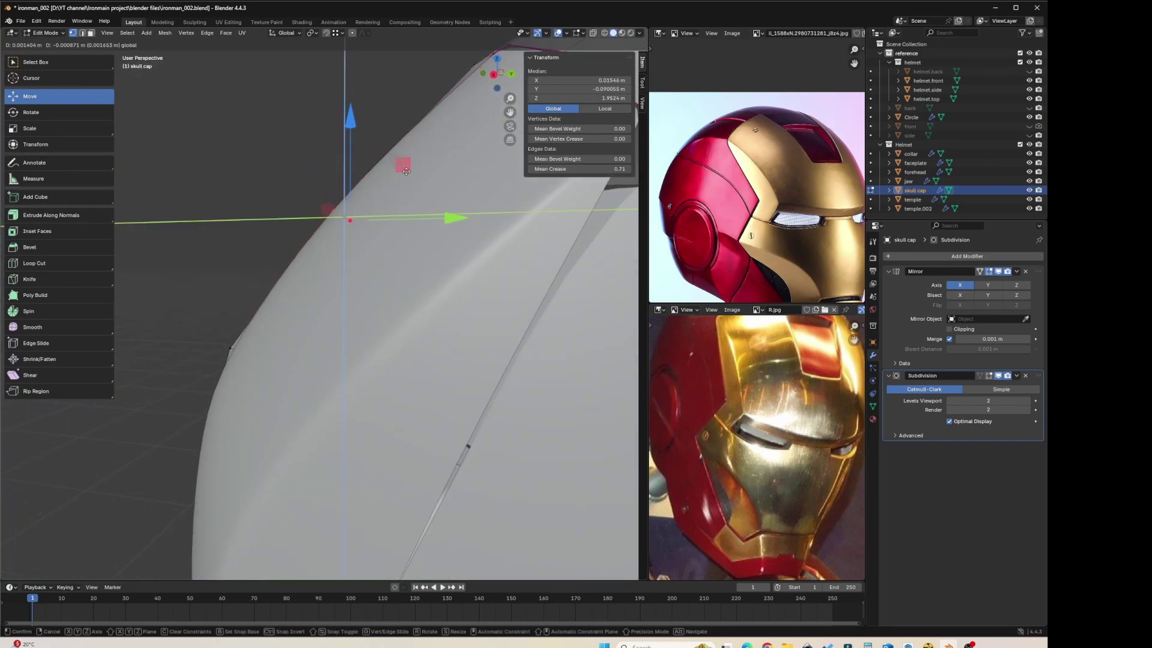
left_click(406, 171)
middle_click_drag(406, 172, 362, 233)
middle_click_drag(270, 173, 258, 187)
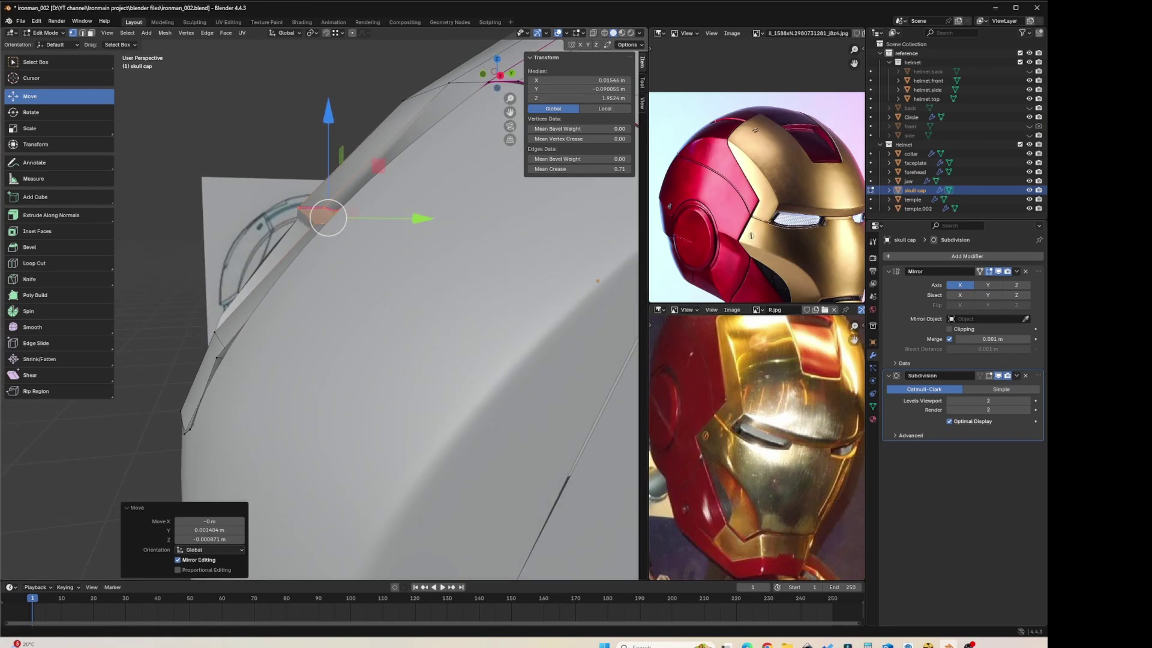
Step: Turn on the Subdivision modifier's Edit Mode display and check the smoothed recess in the skull cap
left_click(989, 376)
middle_click_drag(331, 198, 326, 290)
key("Tab")
scroll(303, 203, "down", 3)
left_click(427, 213)
left_click(326, 290)
key("Tab")
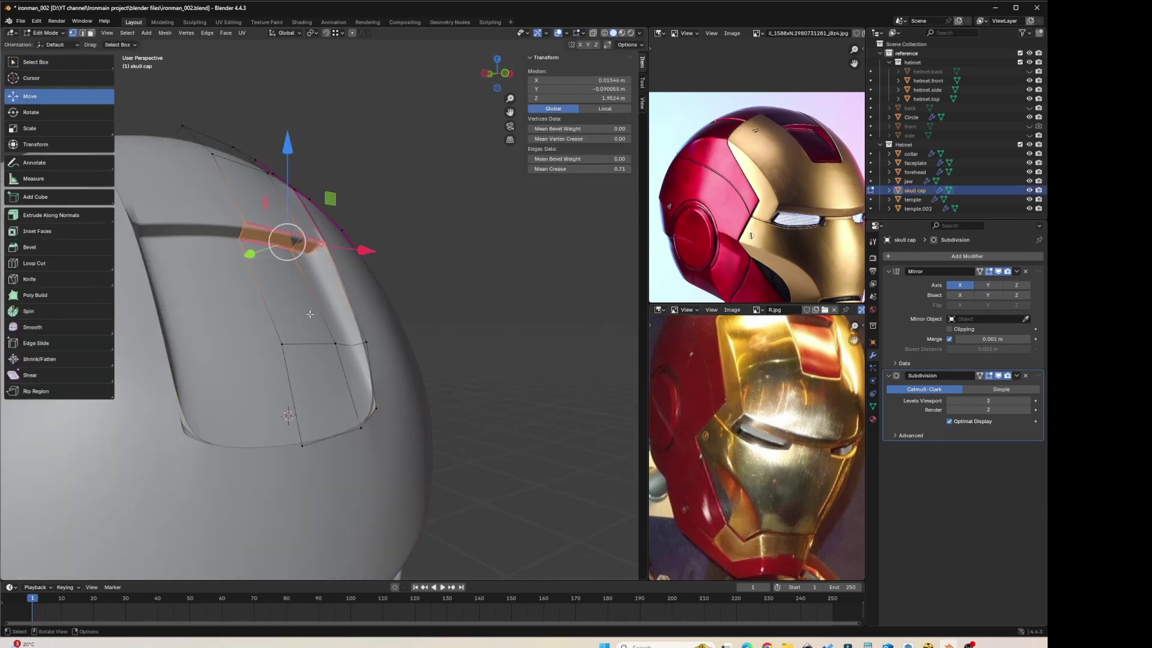
Step: Set the crease of the two edges along the insert's side to 1.00, using X-ray to select them
scroll(824, 362, "up", 2)
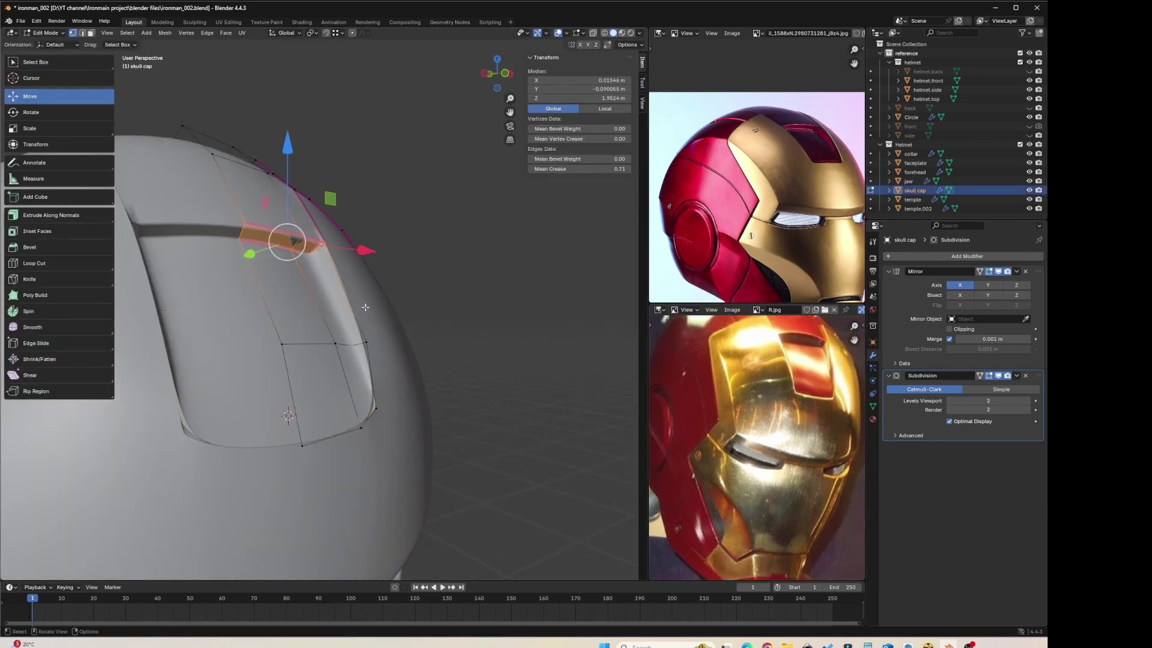
key("alt+z")
left_click(340, 315)
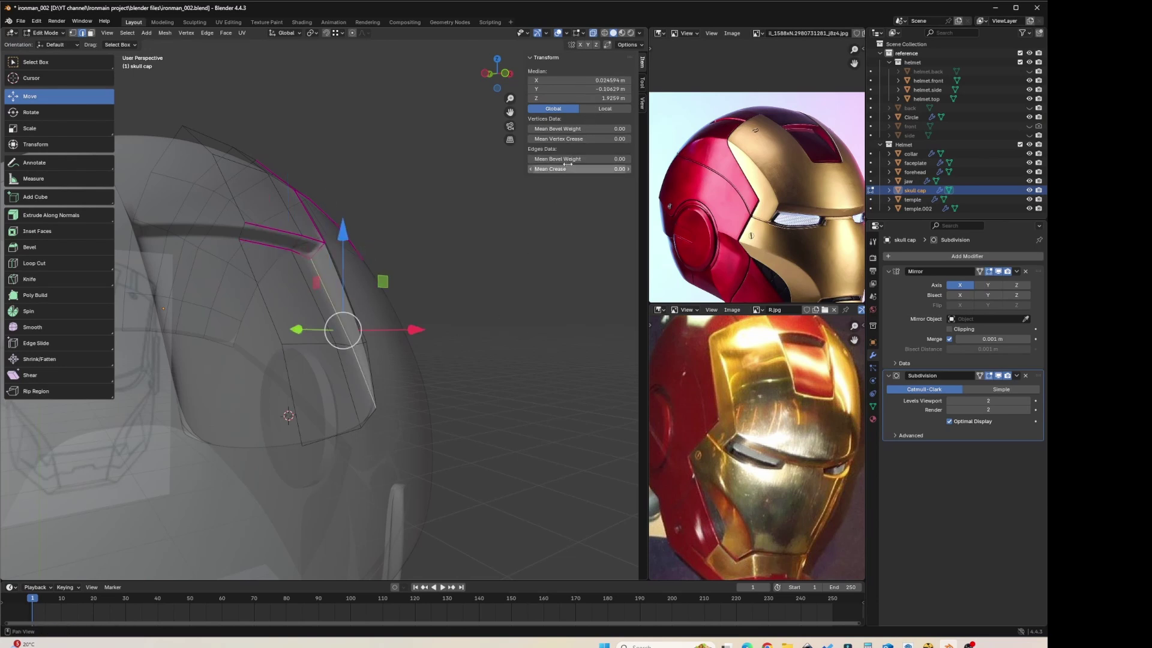
middle_click_drag(371, 198, 375, 159)
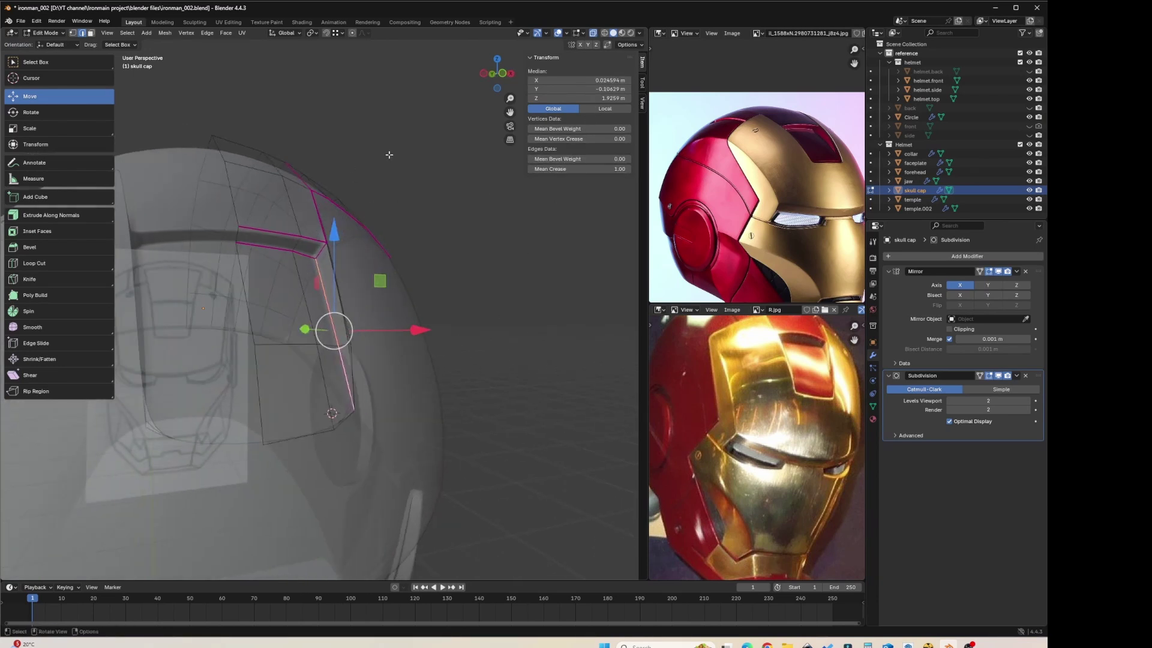
key("alt+z")
scroll(389, 180, "down", 3)
key("Tab")
middle_click_drag(408, 228, 364, 227)
left_click(309, 201)
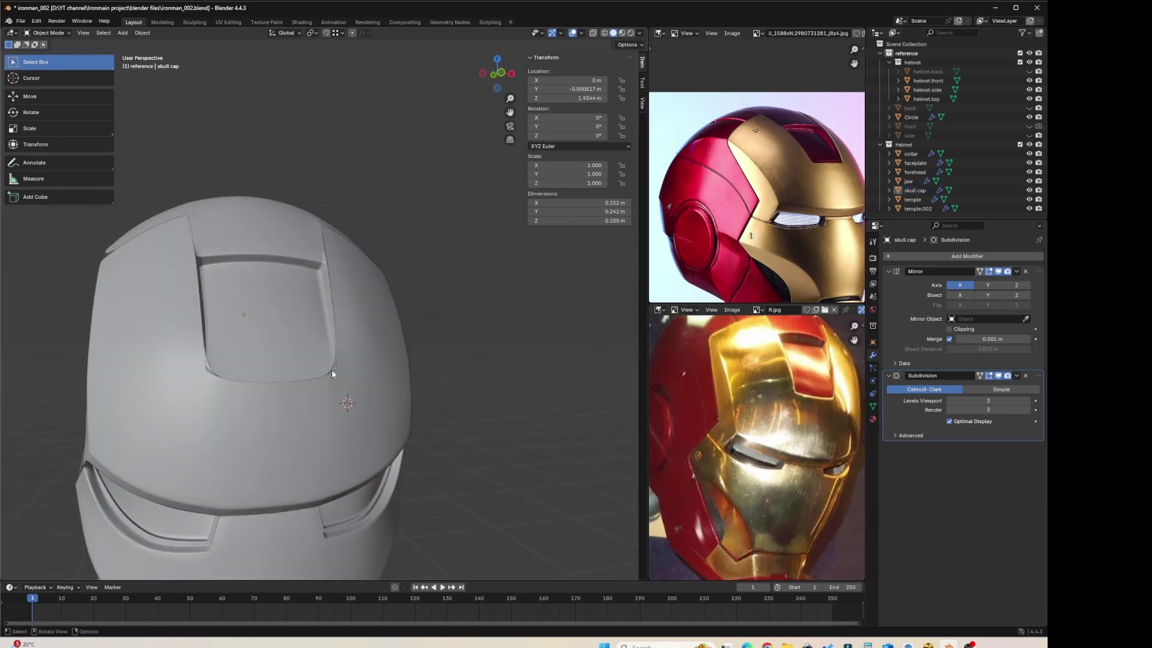
Step: Adjust the crease of the lower edge along the insert's side
middle_click_drag(322, 383, 332, 330, "shift")
scroll(332, 330, "up", 4)
key("Tab")
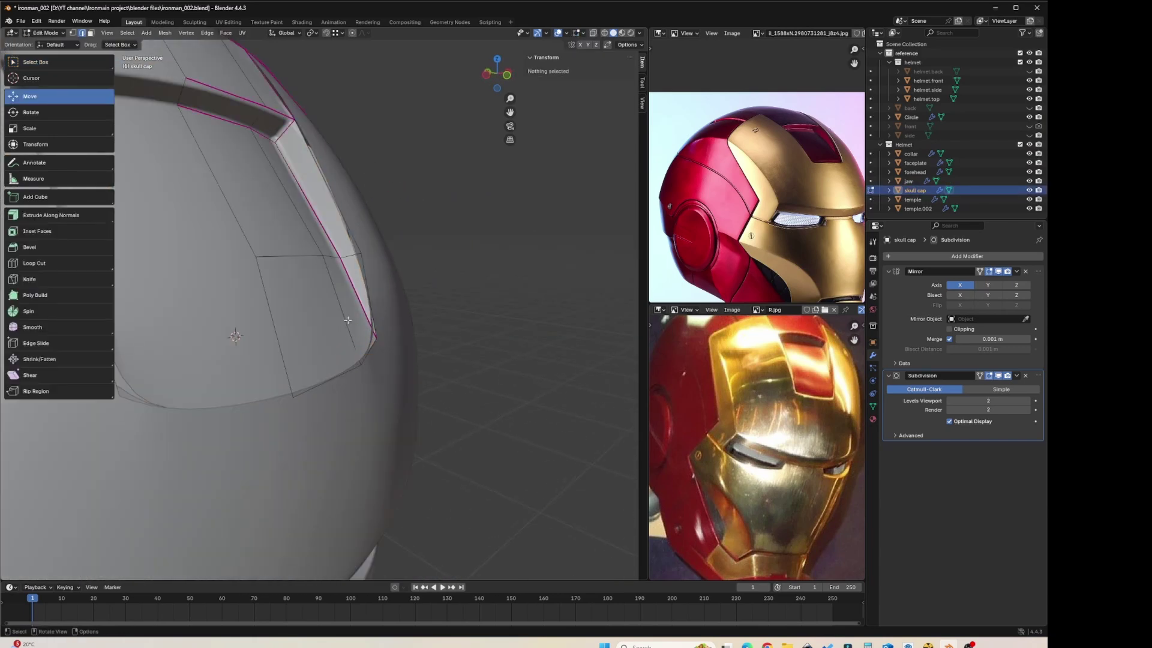
left_click(358, 293)
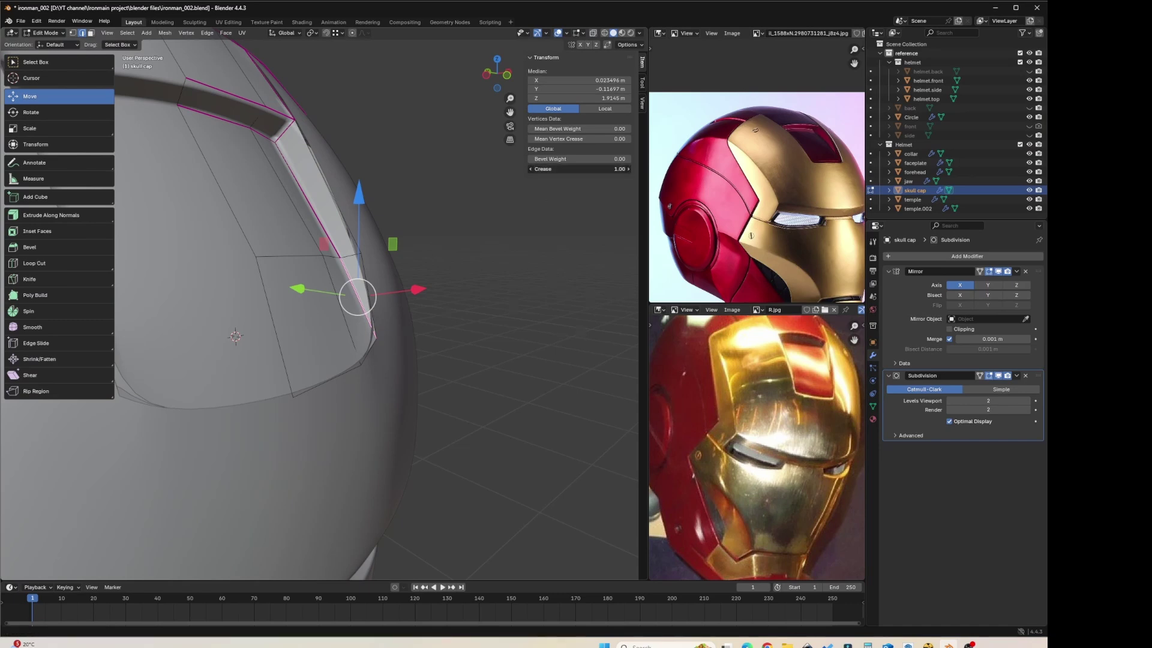
key("Tab")
Step: Compare the forehead and skull cap meshes where they meet along the recess's side
left_click(426, 316)
left_click(410, 332)
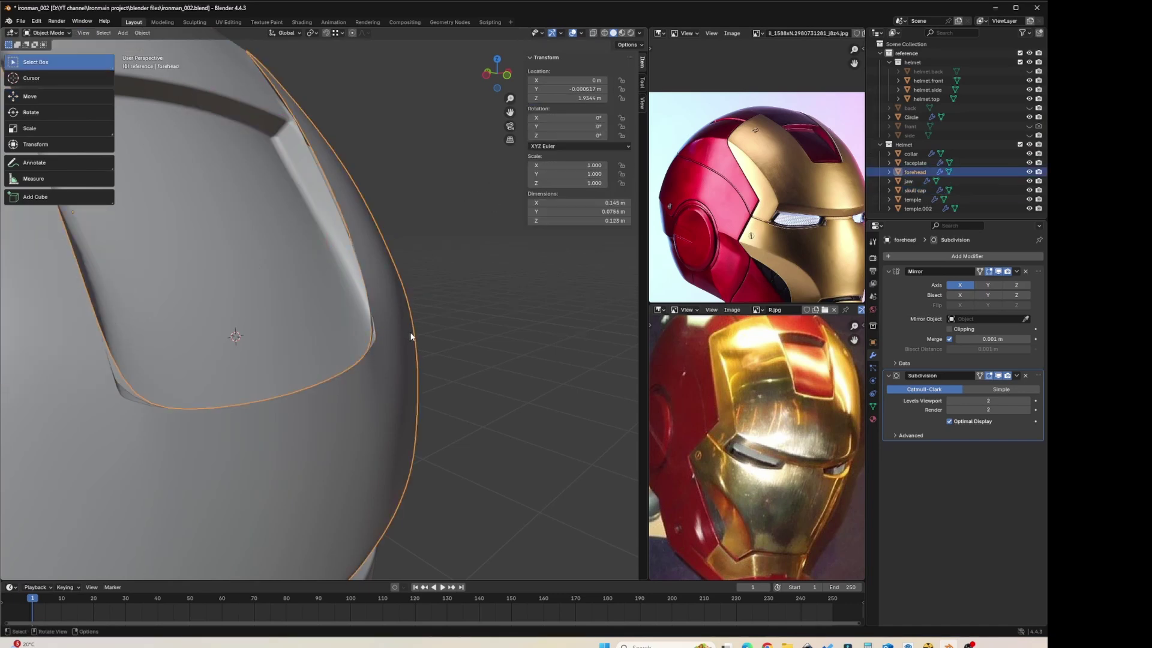
key("Tab")
key("Tab")
key("Tab")
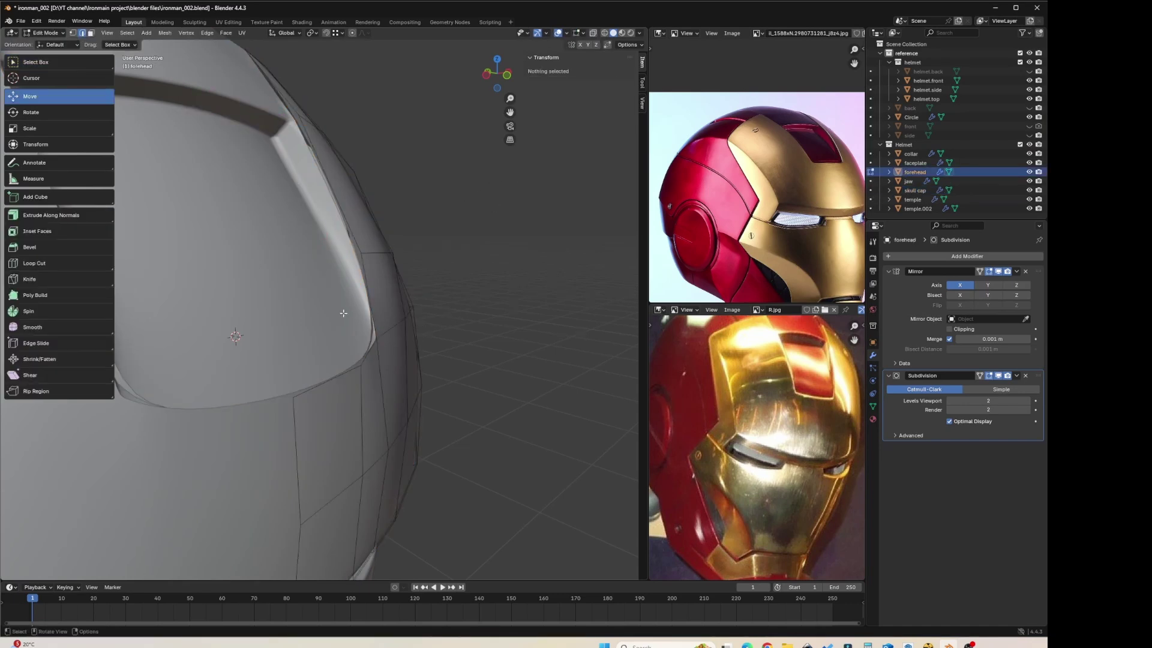
key("Tab")
left_click(282, 303)
key("Tab")
scroll(282, 304, "down", 1)
middle_click_drag(498, 317, 500, 346)
key("Tab")
scroll(501, 316, "down", 3)
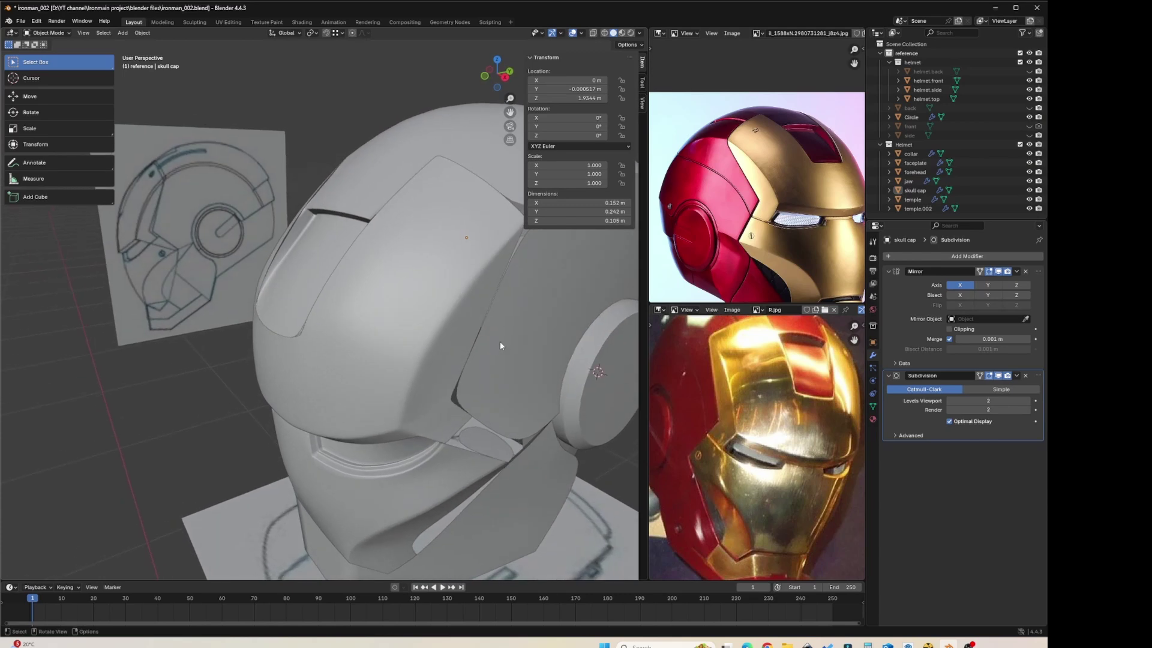
Step: Examine the recess and the seams between forehead and skull cap on the whole helmet from several angles
middle_click_drag(359, 205, 425, 289)
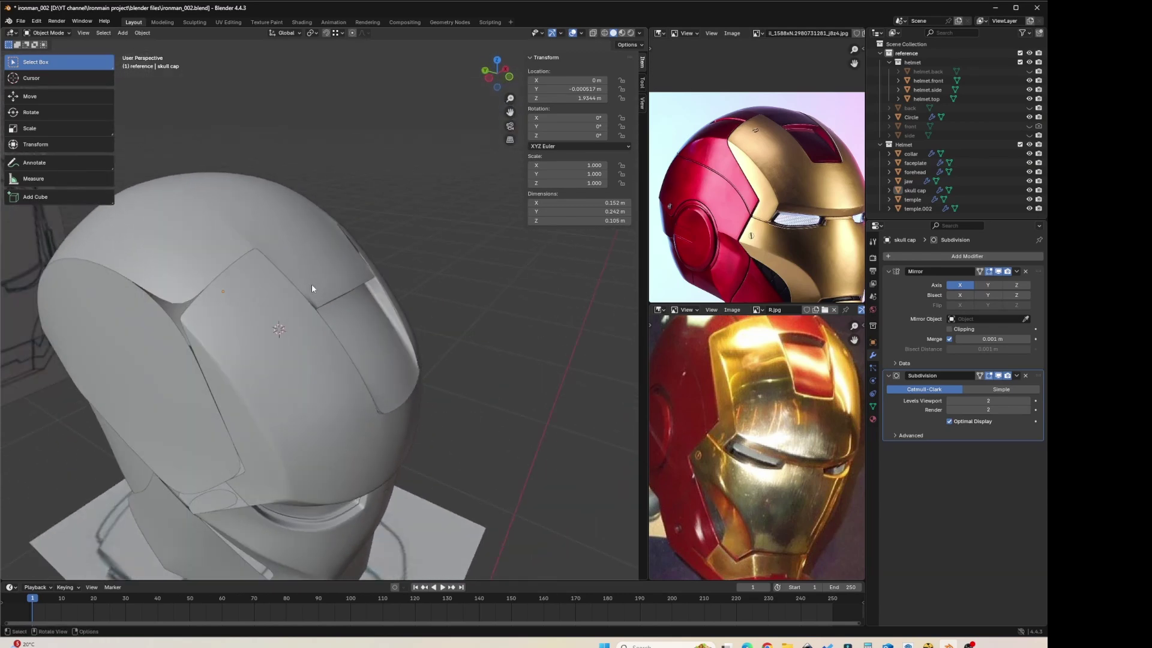
left_click(319, 283)
key("Tab")
scroll(410, 252, "up", 3)
middle_click_drag(411, 252, 324, 300)
key("Tab")
left_click(435, 299)
key("Tab")
key("Tab")
scroll(323, 294, "down", 4)
left_click(323, 139)
middle_click_drag(359, 254, 374, 305)
scroll(390, 278, "down", 2)
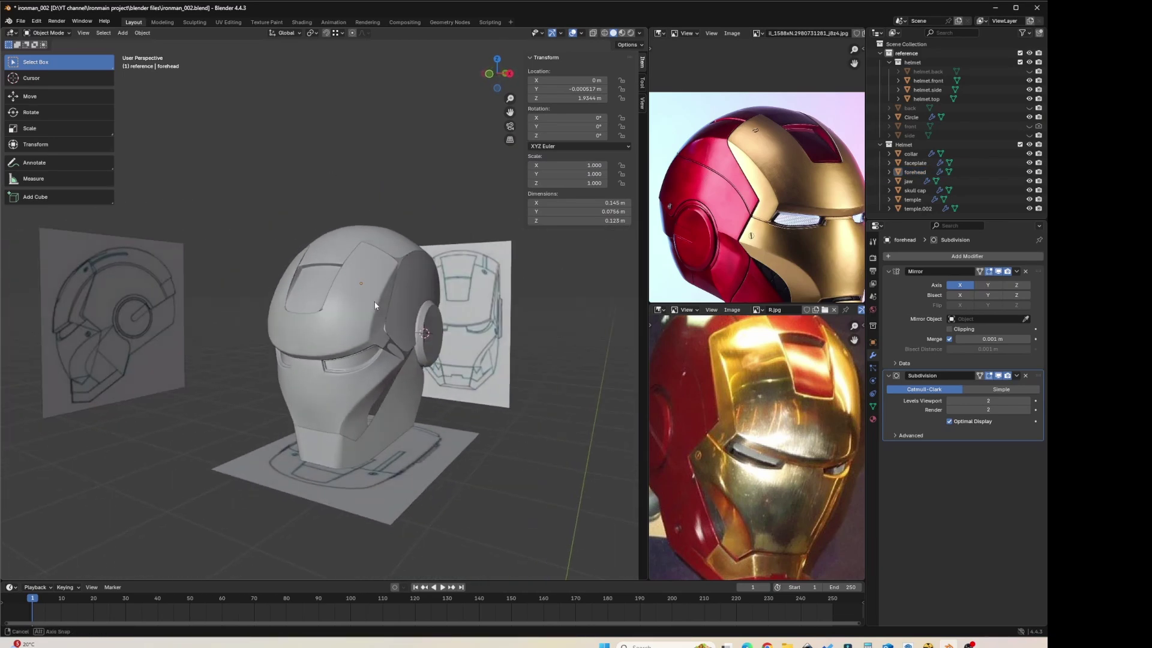
scroll(342, 278, "up", 2)
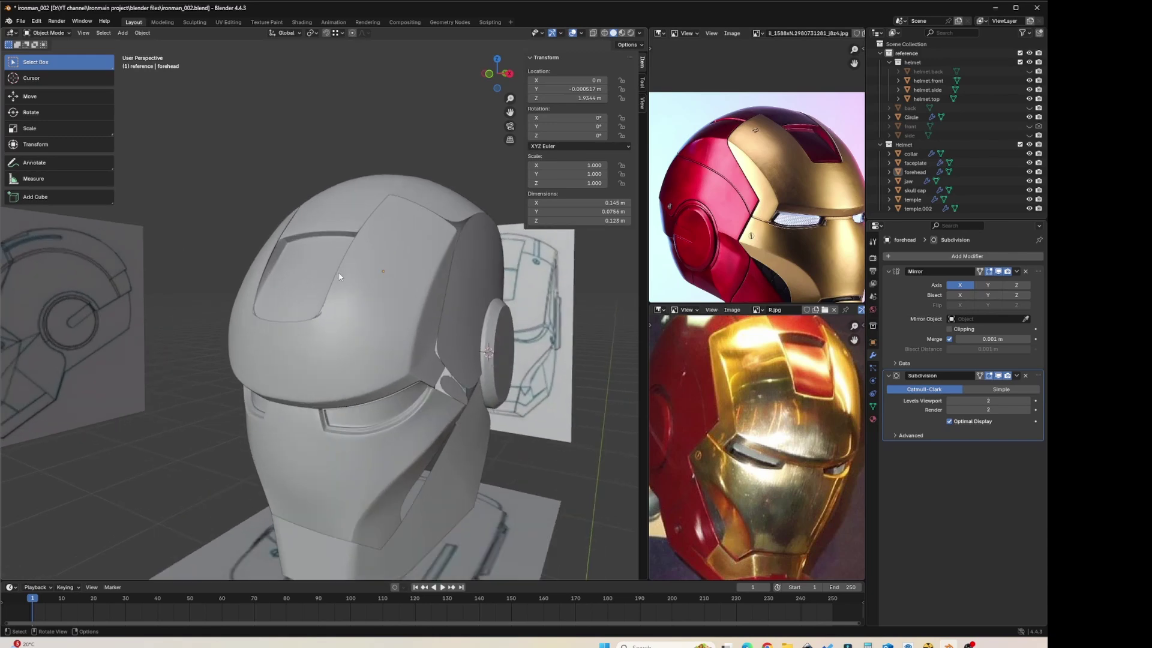
middle_click_drag(354, 243, 341, 213)
scroll(321, 231, "up", 3)
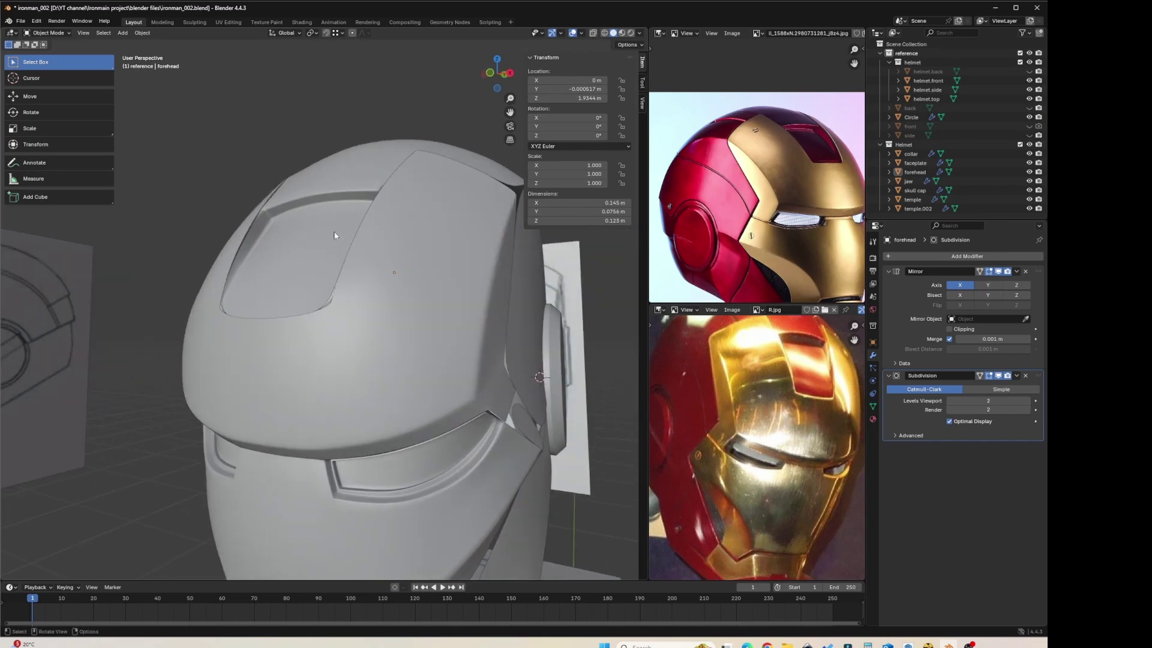
Step: Move the lower edges of the recess's upper wall in the YZ plane, about 0.0018 m along Y and -0.0019 m along Z
left_click(340, 206)
key("Tab")
middle_click_drag(341, 204, 428, 228)
scroll(410, 221, "up", 3)
left_click(396, 211, "shift")
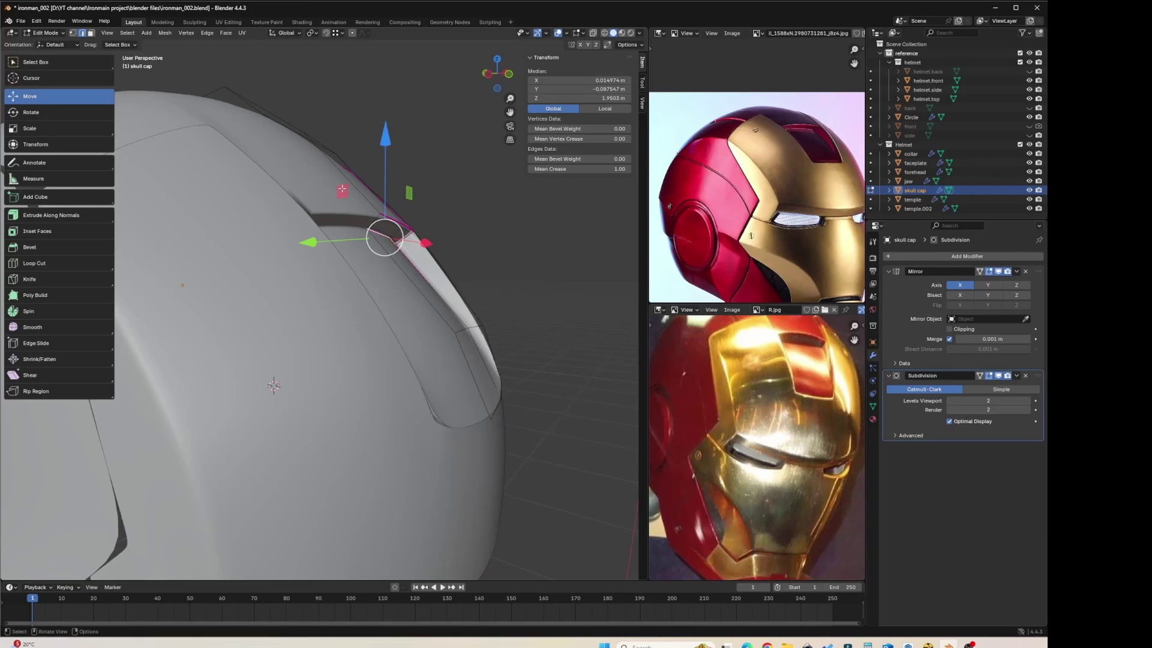
left_click_drag(342, 190, 337, 199)
middle_click_drag(337, 200, 363, 315)
key("Tab")
scroll(438, 306, "down", 6)
scroll(420, 291, "up", 4)
Step: Check the reshaped recess wall and isolate the skull cap in local view
key("Tab")
scroll(443, 264, "up", 1)
scroll(433, 269, "up", 3)
scroll(437, 276, "down", 3)
key("Tab")
key("KP_Divide")
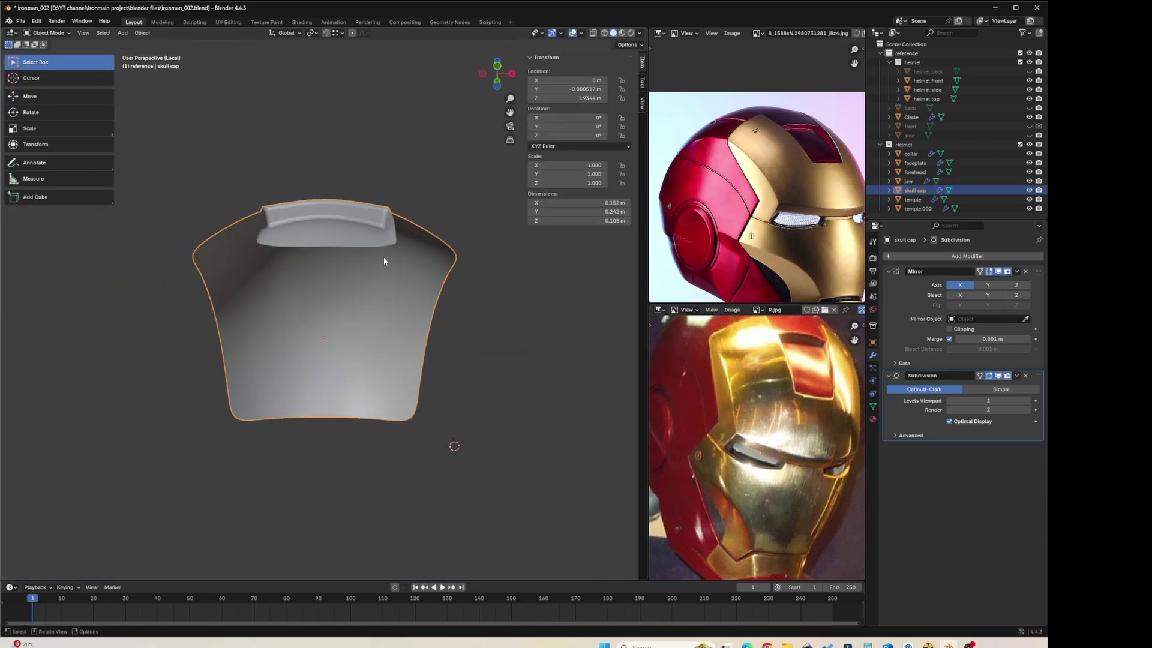
Step: Move the middle vertex on the insert's outer side about 0.001 m outward along X
key("Tab")
scroll(384, 259, "up", 1)
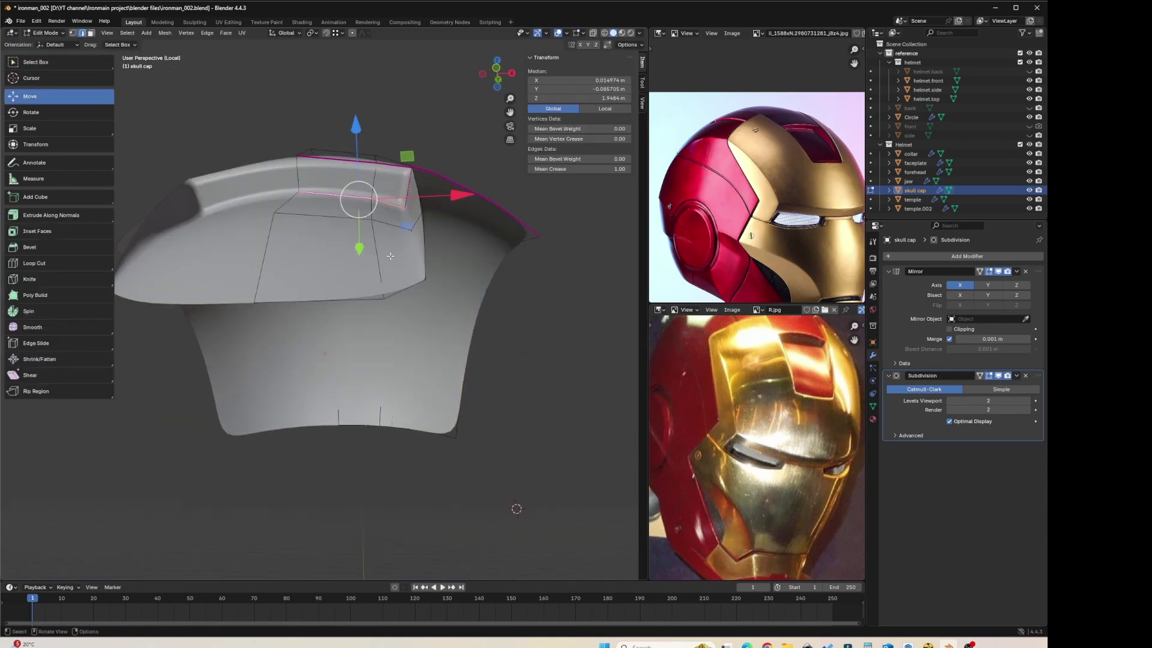
left_click(410, 229)
middle_click_drag(410, 230, 405, 266)
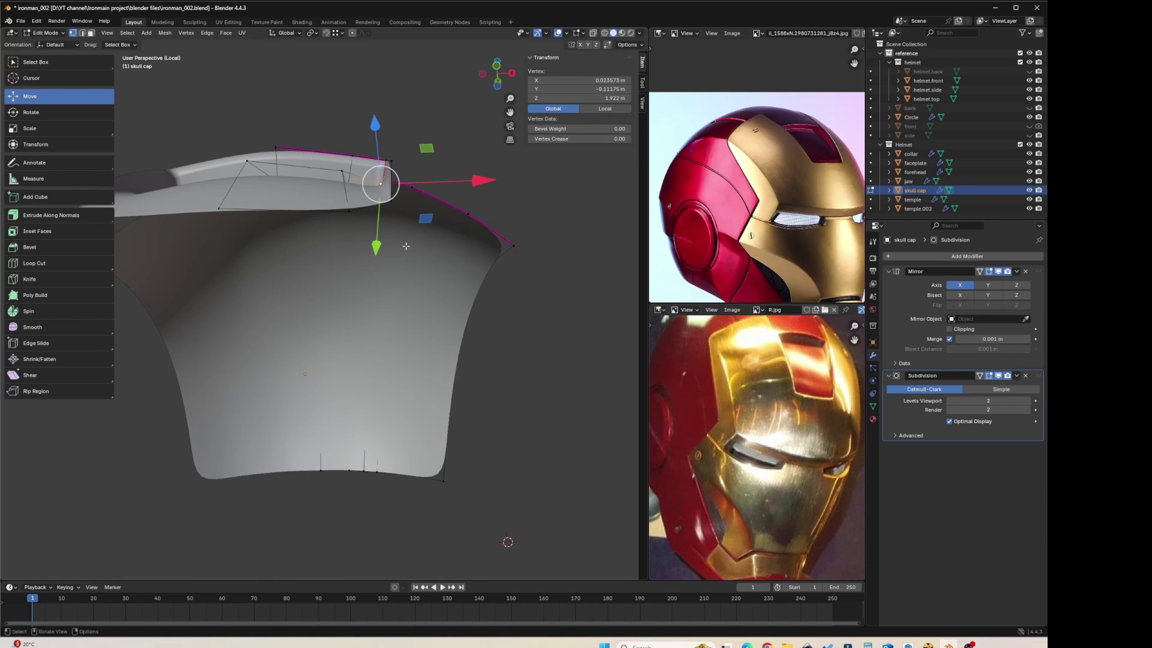
left_click_drag(447, 180, 455, 182)
middle_click_drag(454, 183, 431, 235)
key("Tab")
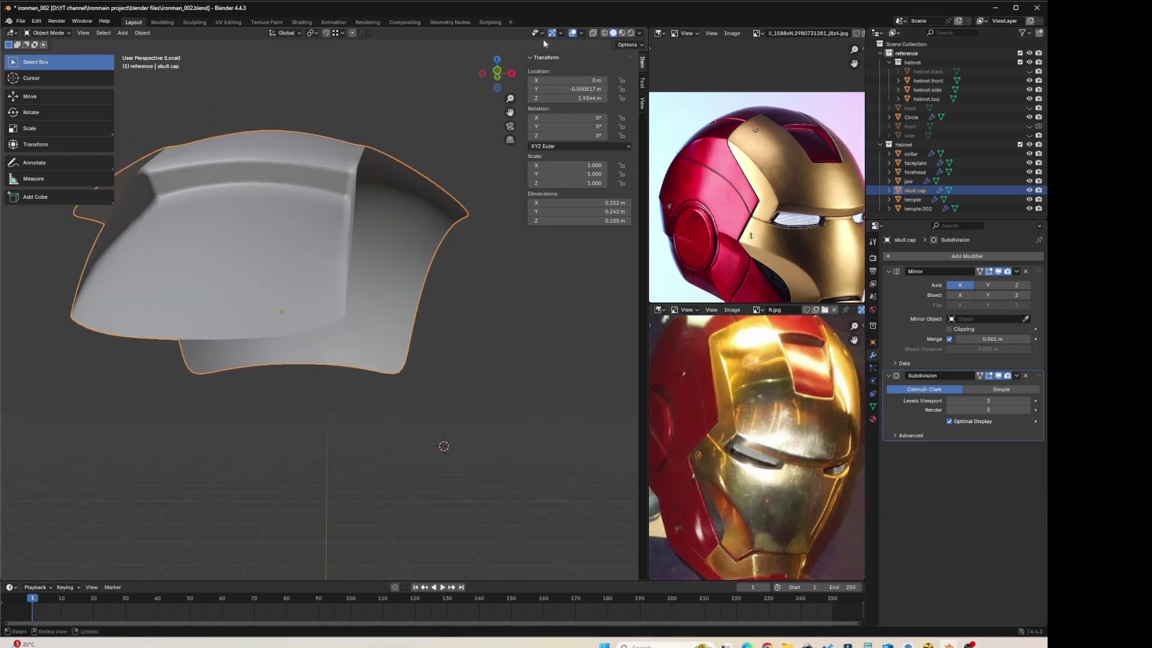
Step: Switch the viewport shading to a glossy red material preview and inspect the skull cap's reflections
left_click(641, 37)
left_click(630, 76)
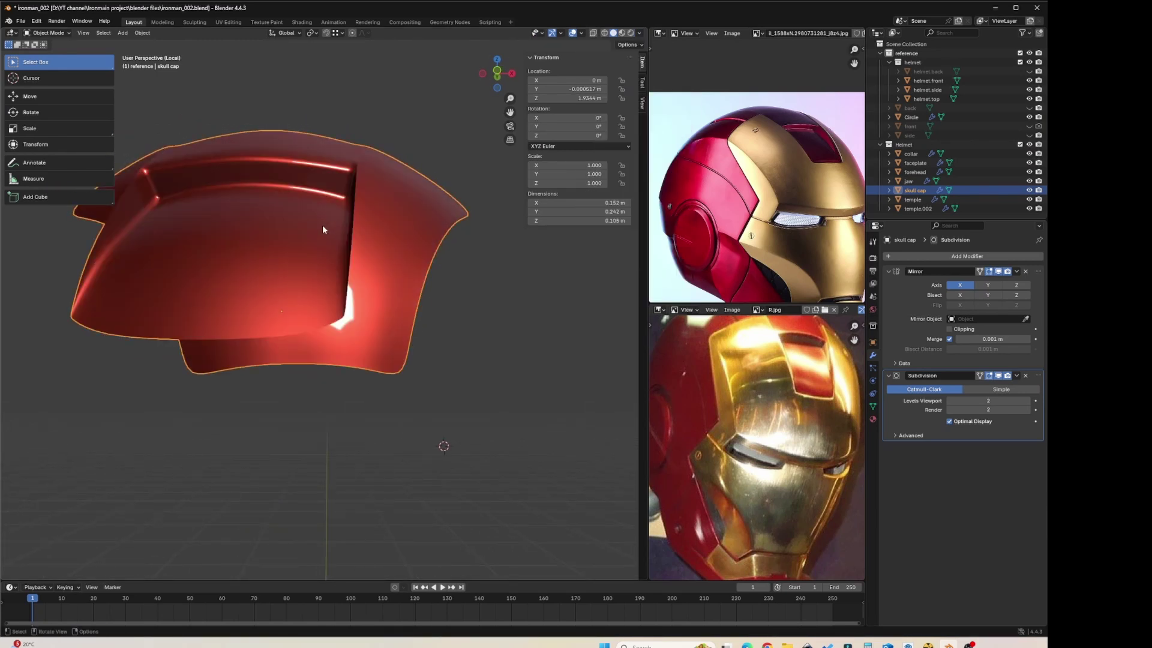
middle_click_drag(322, 225, 398, 313)
Step: Inset the faces of the recess's upper wall by about 0.002 m with Boundary turned off
key("Tab")
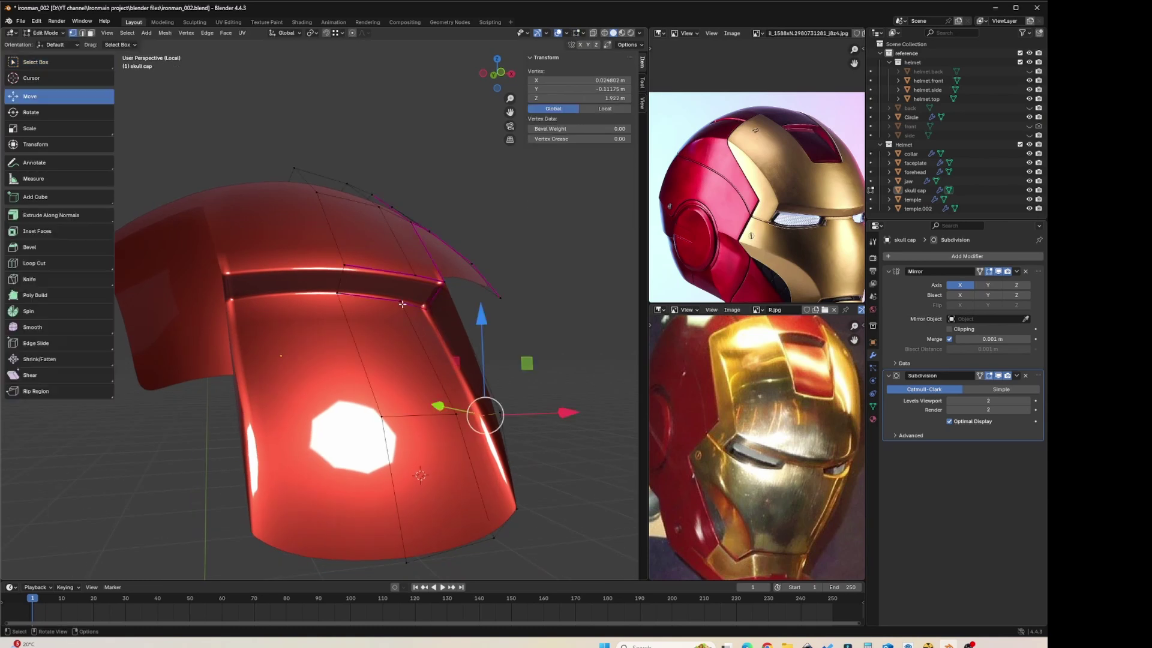
key("3")
left_click(379, 284)
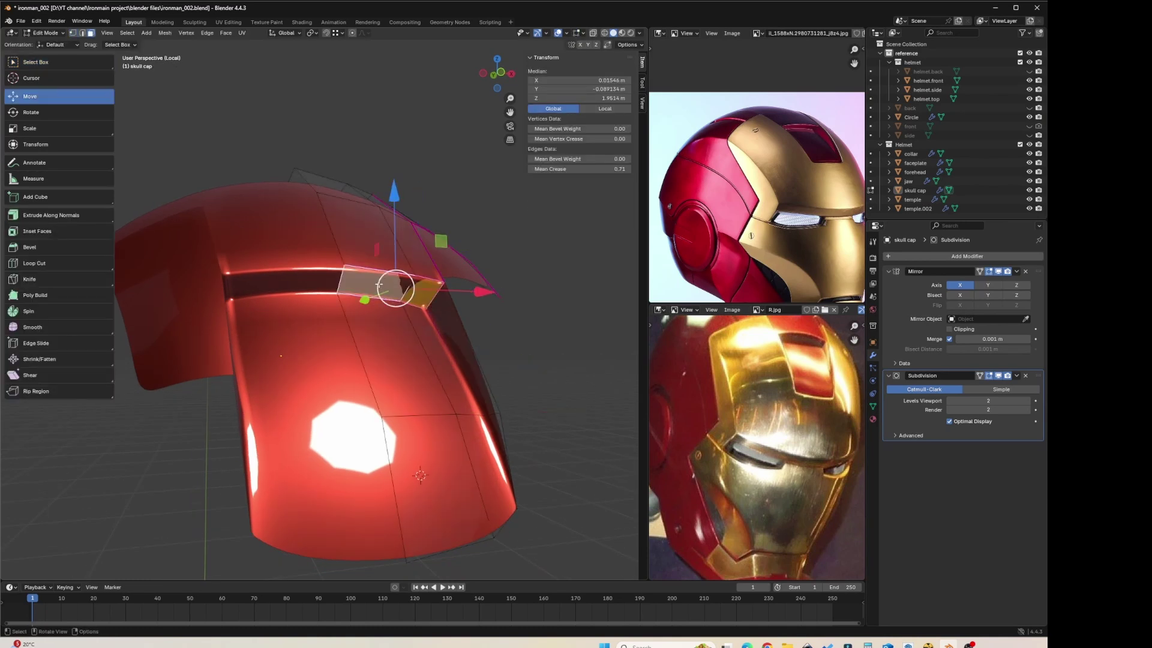
key("i")
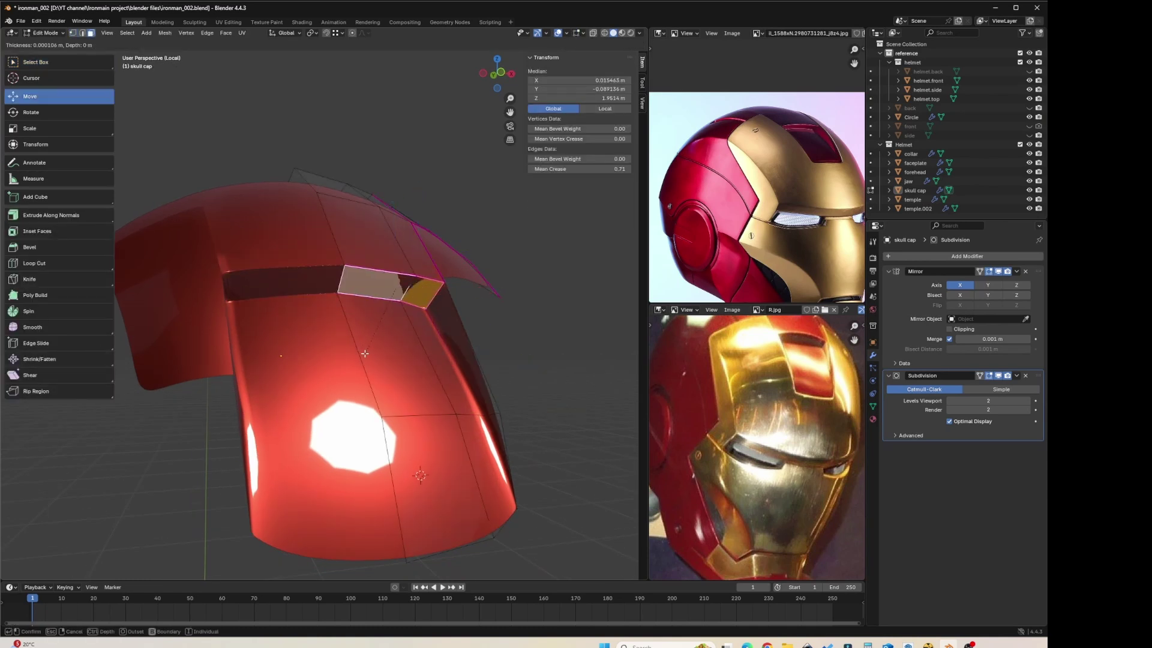
left_click(343, 363)
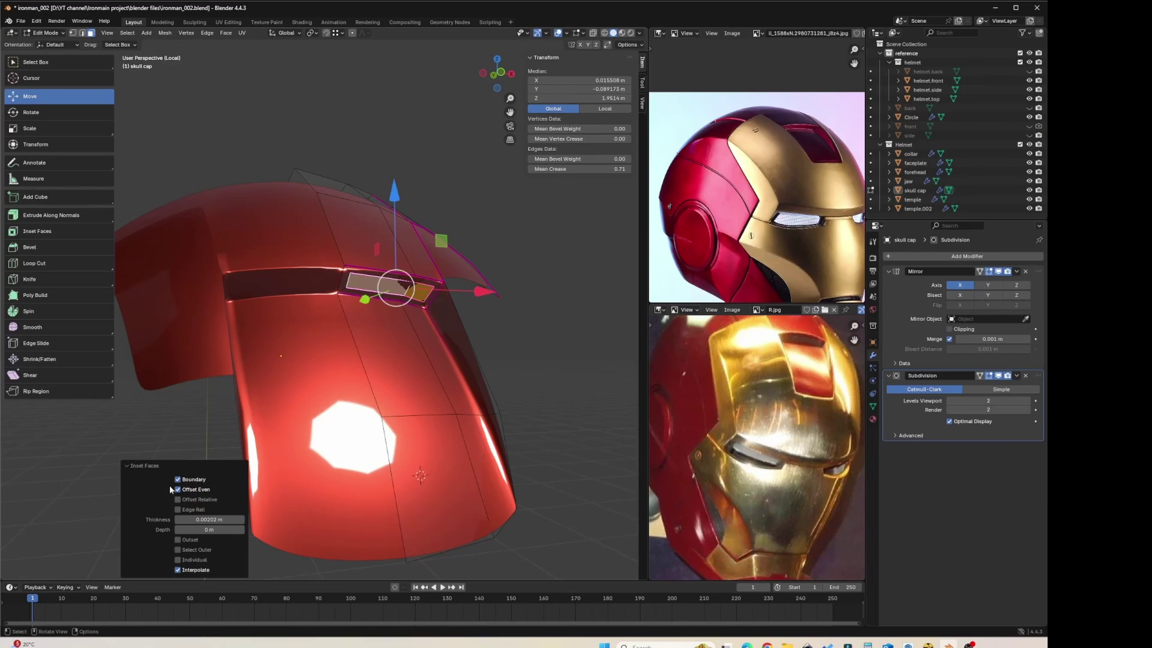
left_click(179, 481)
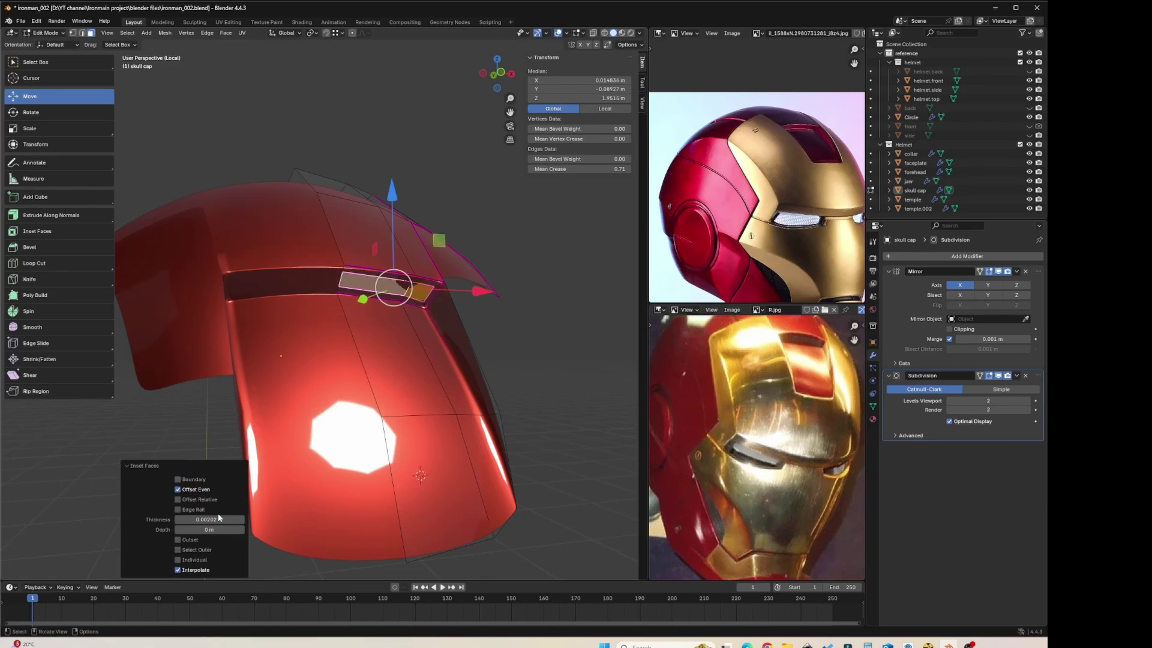
Step: Reduce the inset thickness to about 0.0011 m and extrude the inset faces inward along their normals by about 0.009 m
left_click_drag(219, 517, 196, 517)
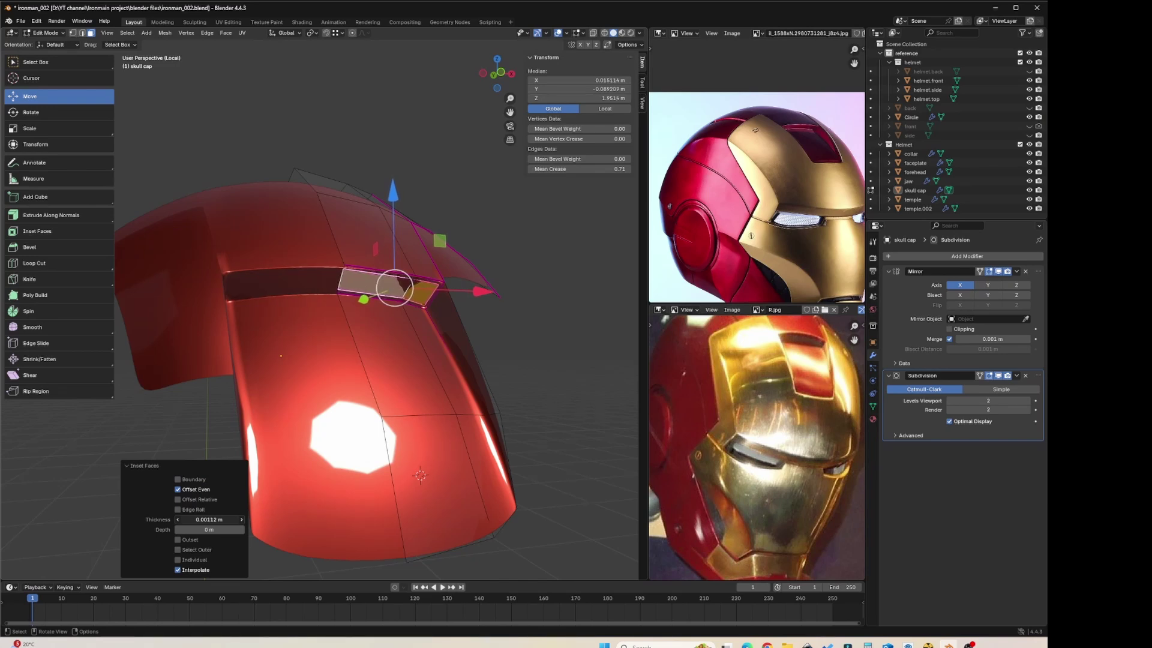
scroll(353, 198, "up", 5)
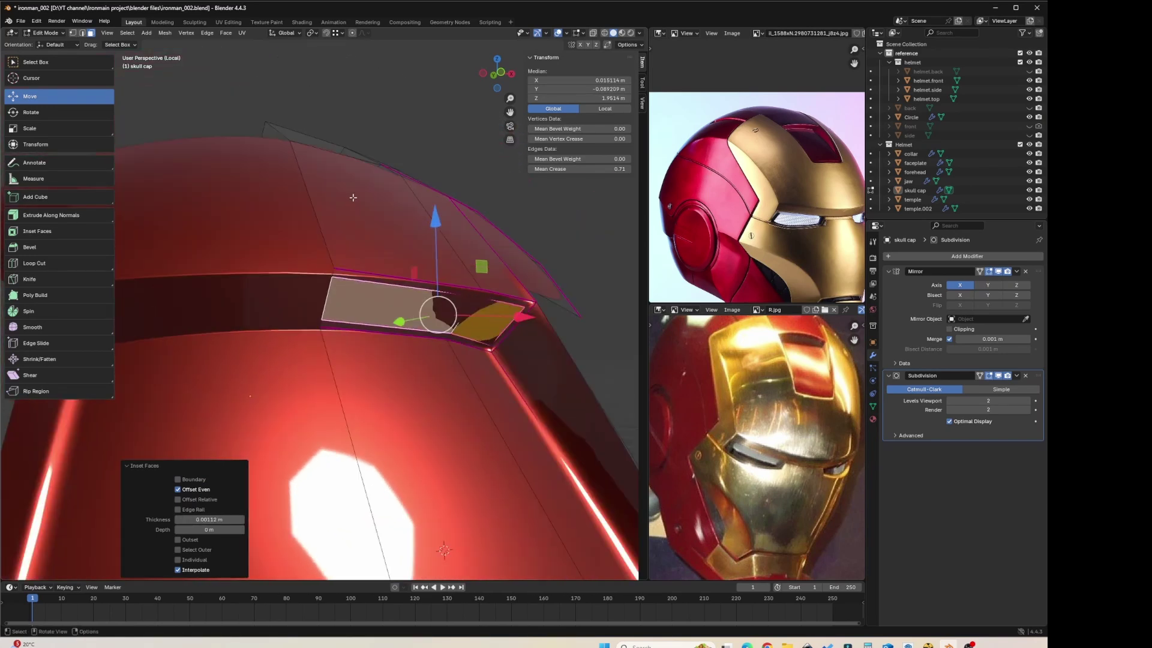
middle_click_drag(353, 197, 375, 268)
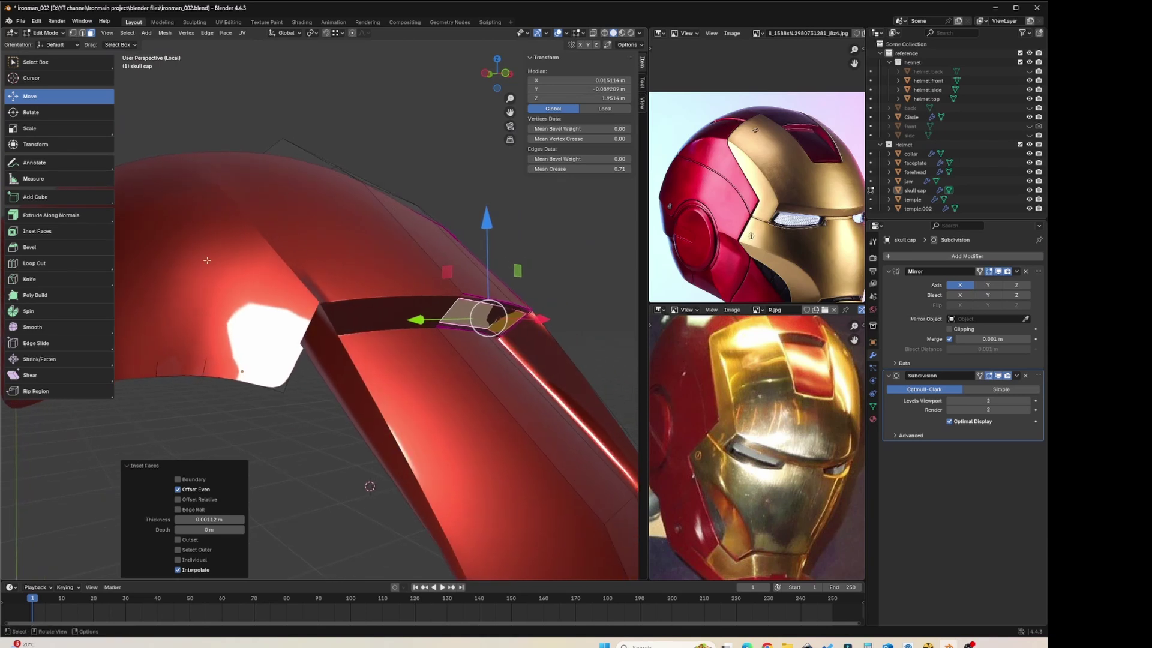
left_click(72, 220)
left_click_drag(518, 354, 522, 370)
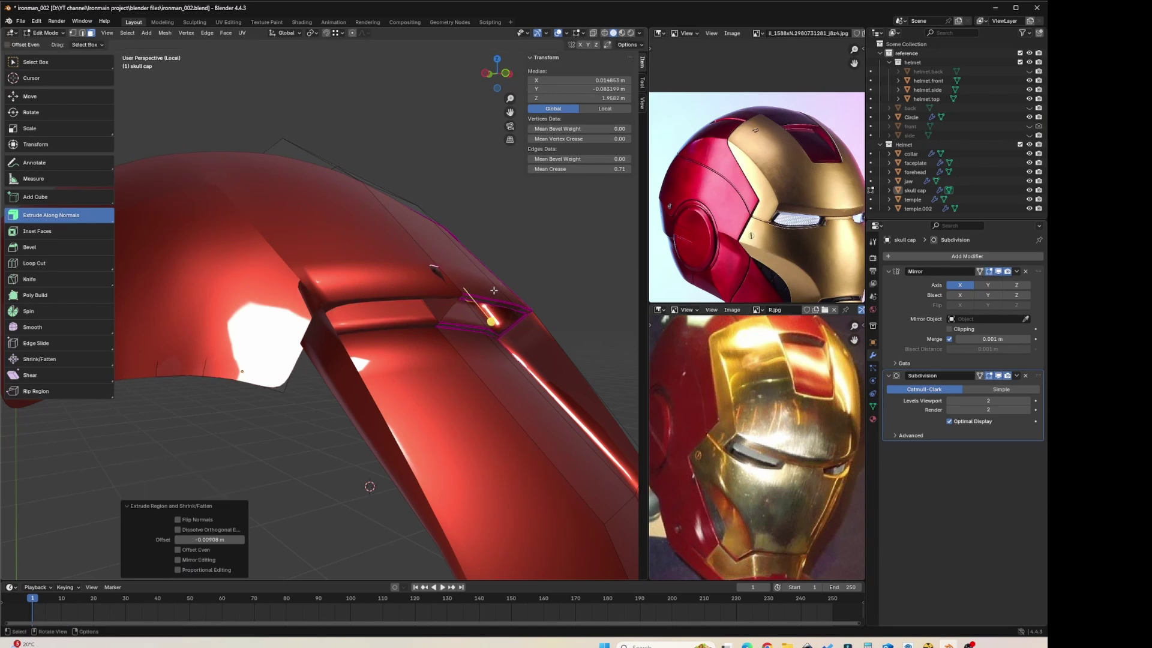
Step: Switch the viewport shading from glossy red to a neutral grey surface
key("alt+z")
key("alt+z")
left_click(639, 33)
left_click(603, 179)
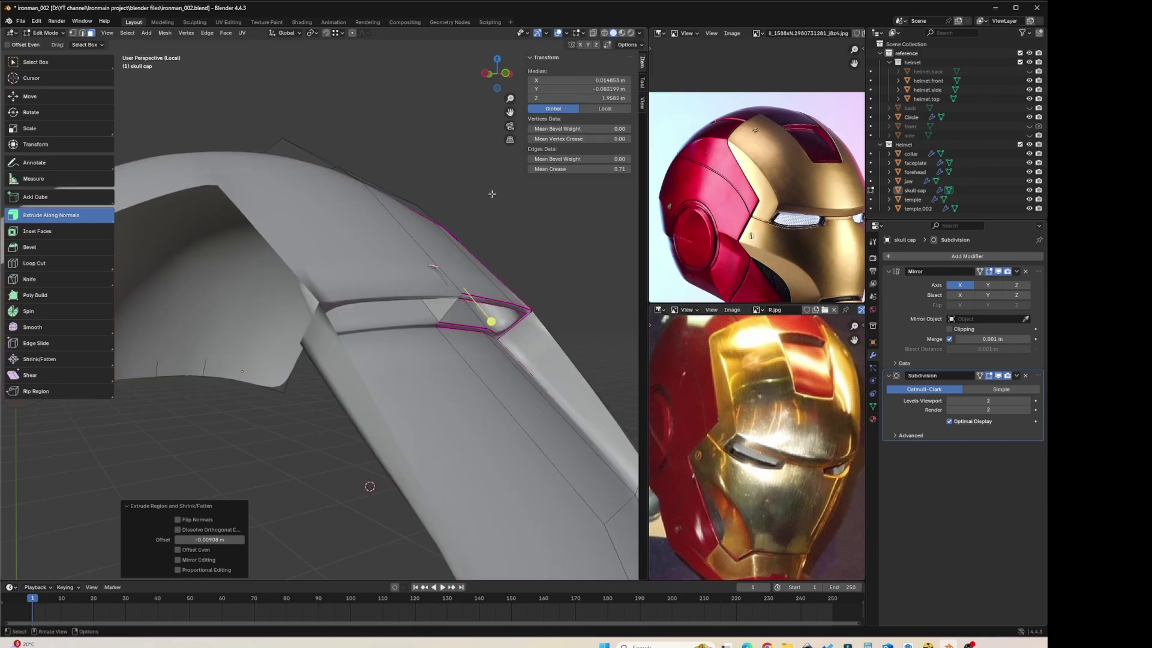
Step: In the right view, move the extruded end faces about 0.0014 m along Y and rotate them to follow the cap's curve
key("grave")
left_click(539, 276)
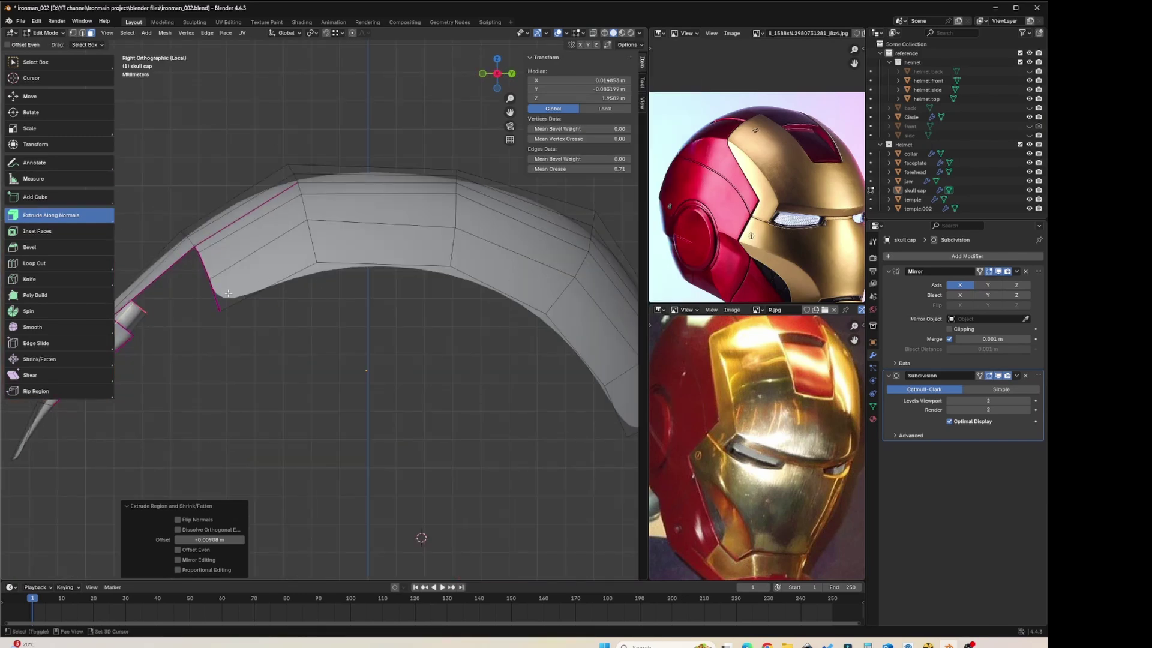
middle_click_drag(229, 293, 330, 279, "shift")
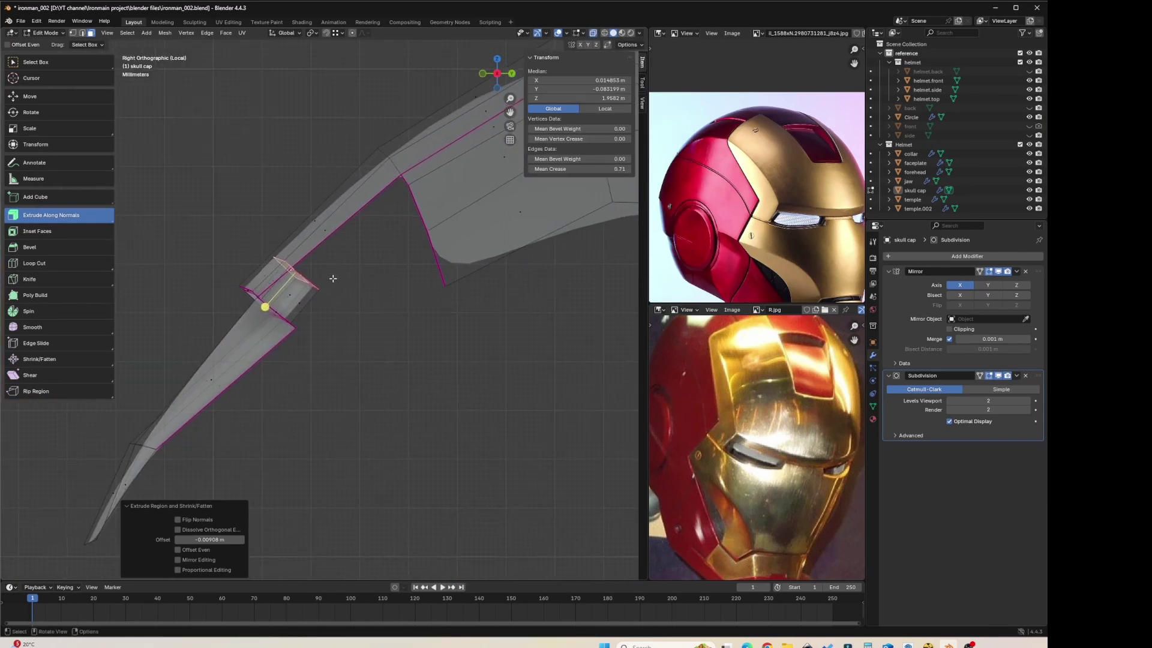
key("g")
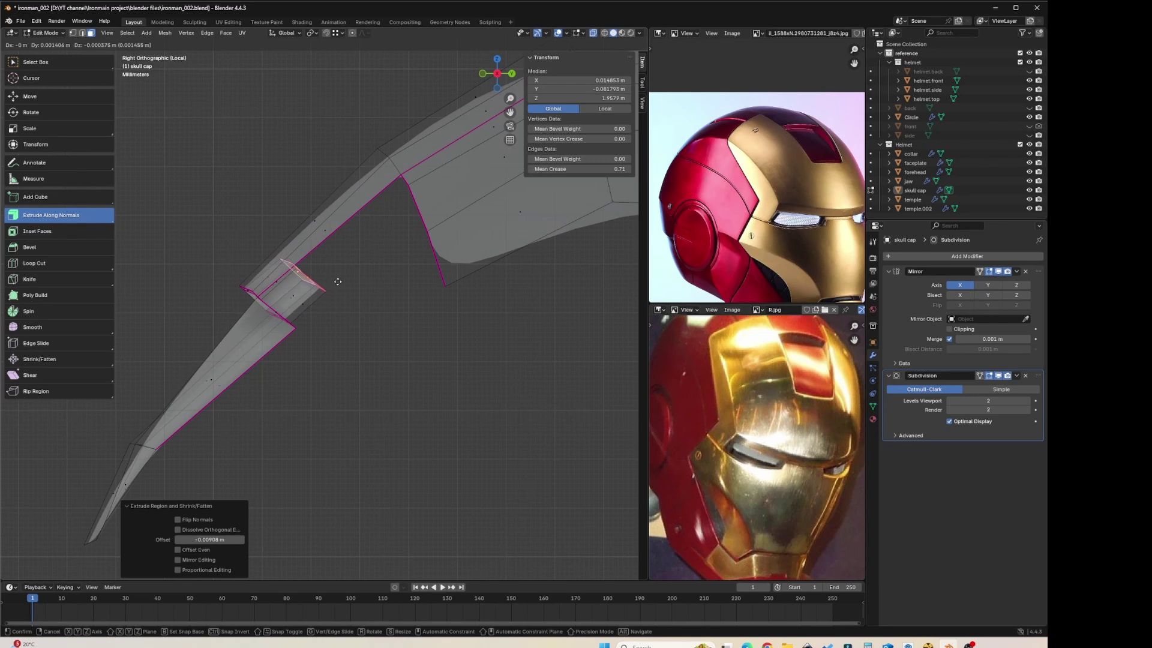
left_click(338, 282)
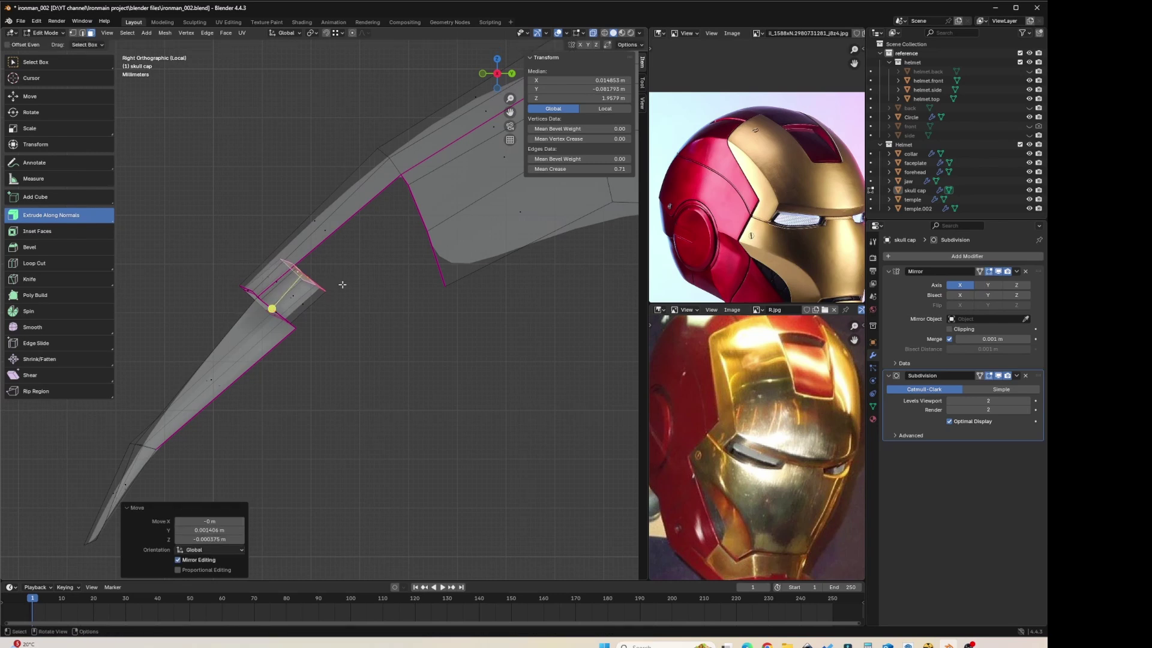
key("r")
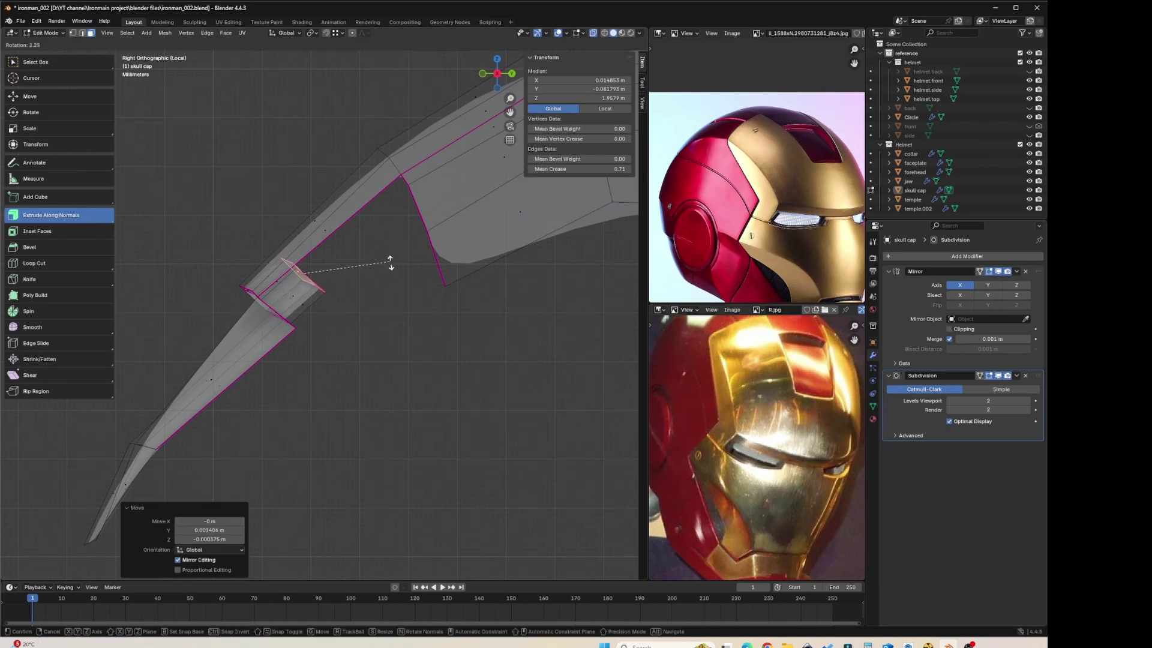
left_click(393, 297)
Step: Extrude the end faces about 0.013 m further inward, shift them about 0.0025 m along Y and -0.0022 m along Z, and rotate them
key("e")
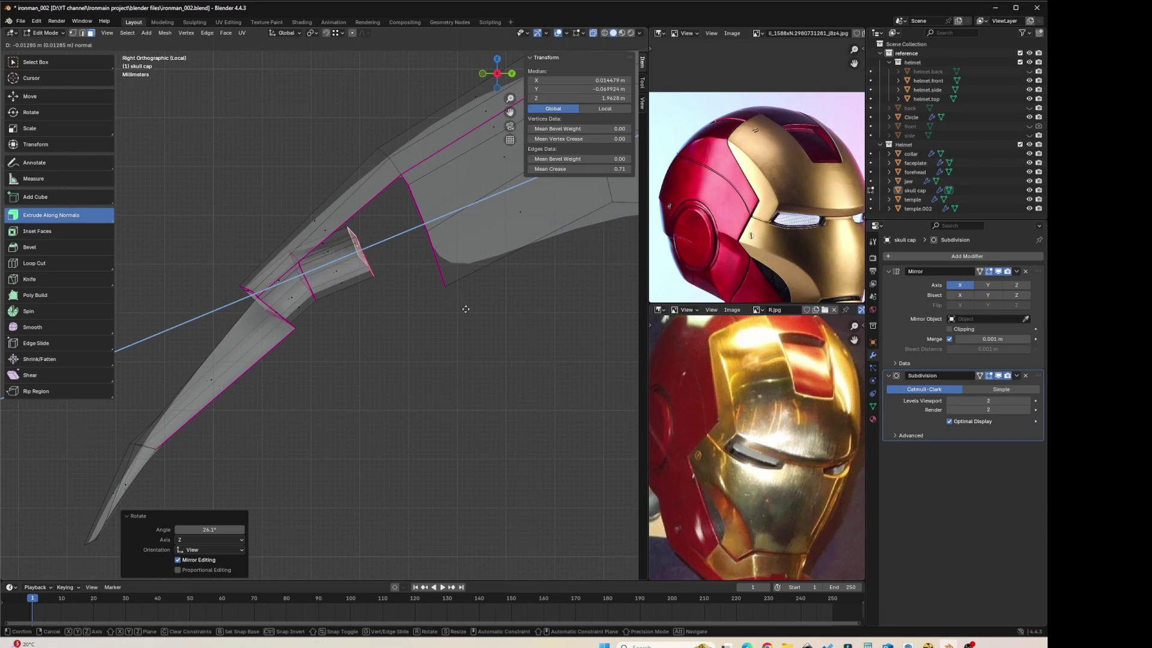
left_click(453, 311)
key("g")
left_click(478, 322)
key("r")
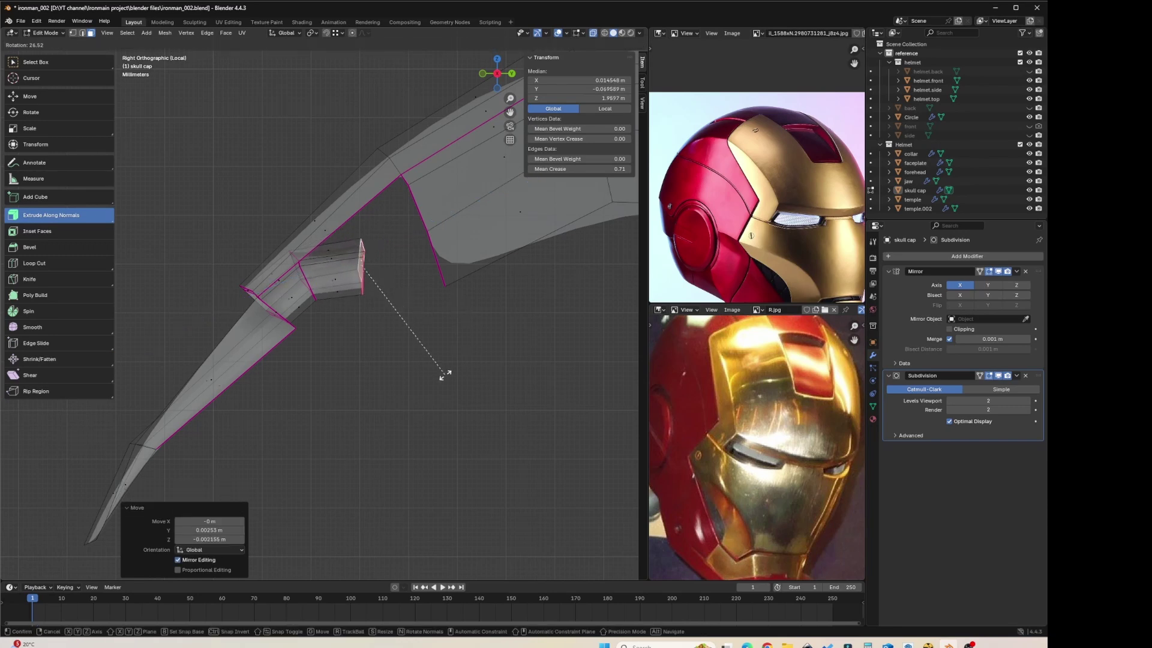
left_click(432, 366)
Step: Delete the extrusion's end faces and turn off the Edit Mode display of the Mirror and Subdivision modifiers
middle_click_drag(432, 366, 198, 347)
key("alt+a")
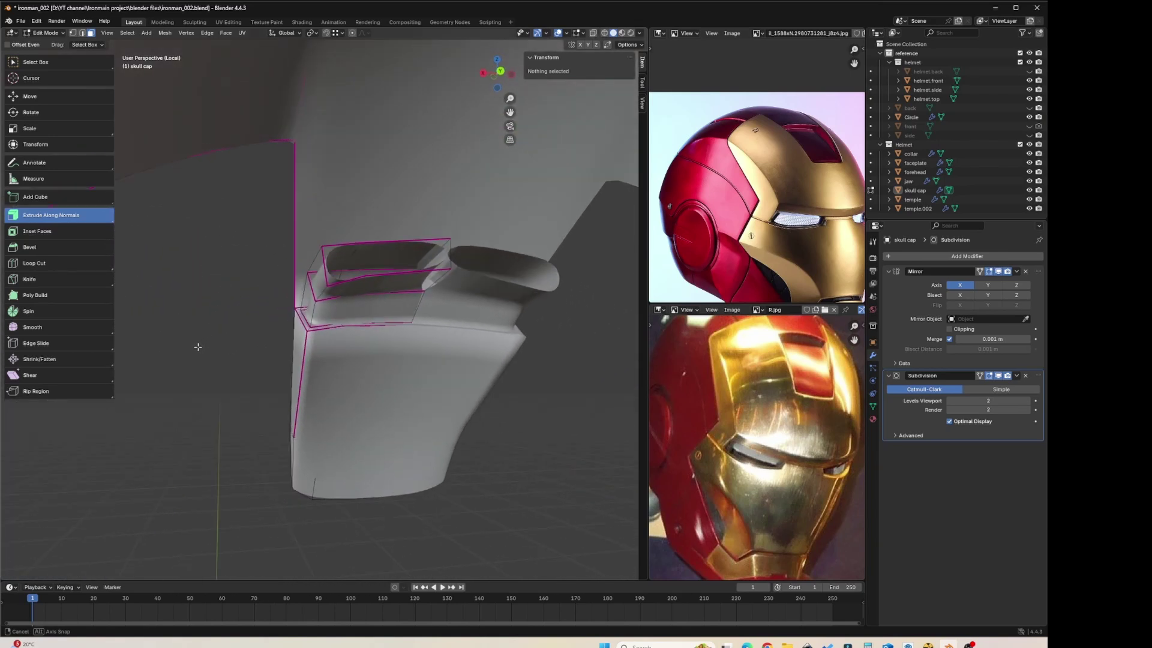
left_click(990, 272)
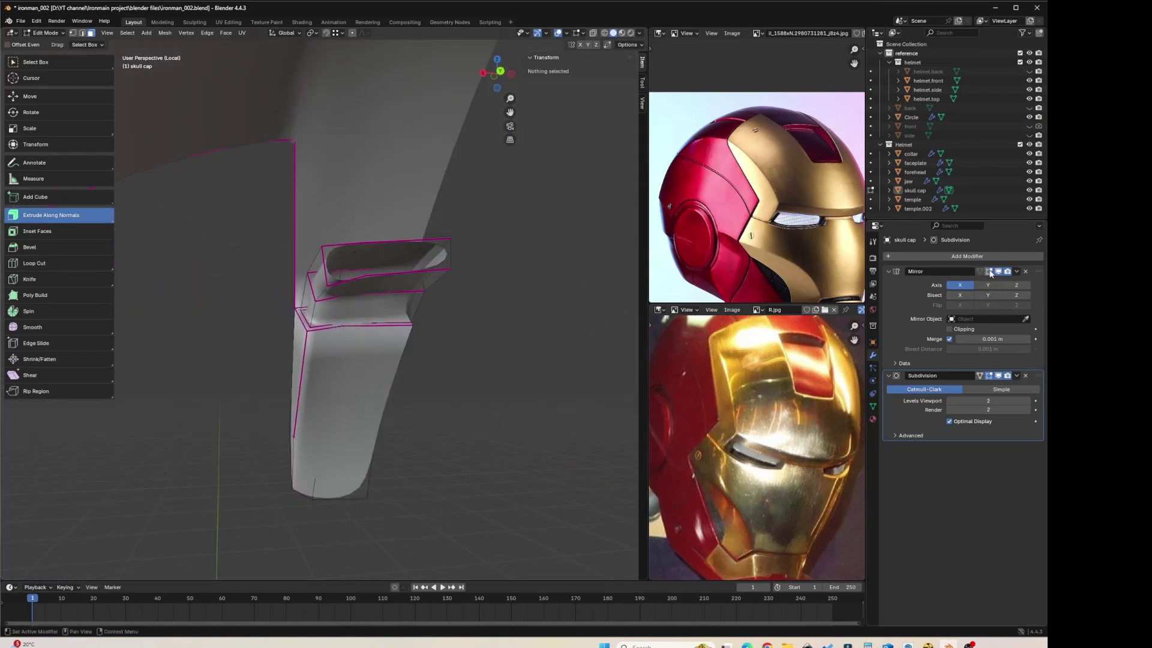
left_click(989, 376)
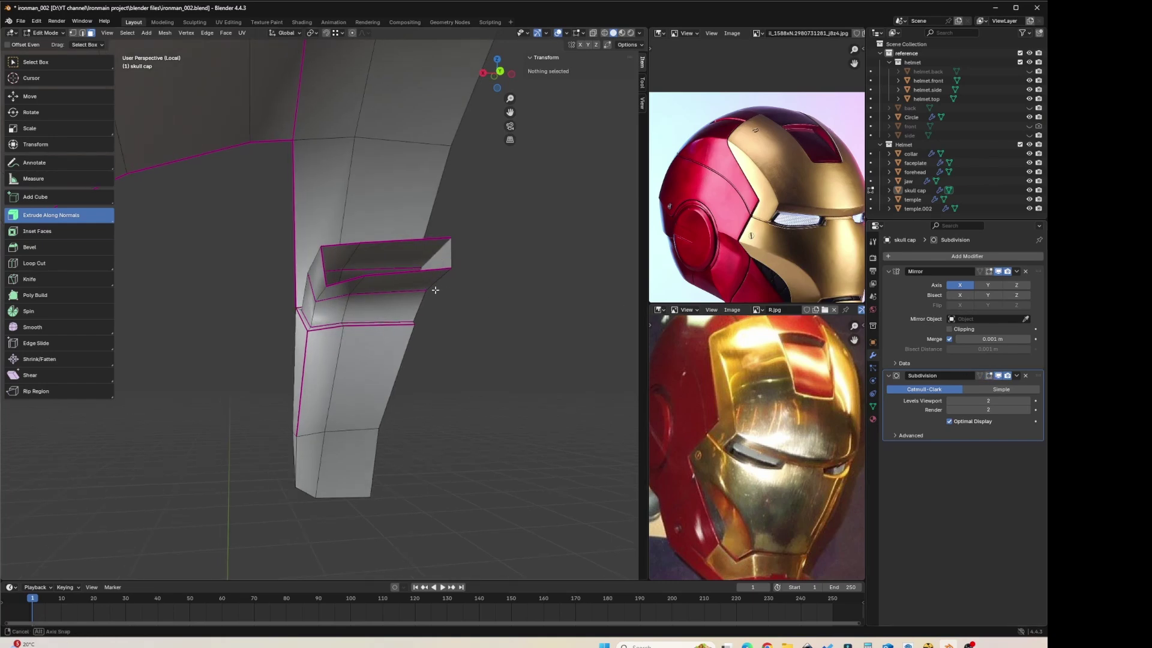
Step: Delete the extrusion's side faces along the helmet's mirror plane
mouse_move(435, 288)
middle_mouse_down()
mouse_move(443, 302)
mouse_move(420, 277)
mouse_move(399, 291)
mouse_move(409, 280)
mouse_move(498, 304)
mouse_move(465, 306)
mouse_move(449, 288)
middle_mouse_up()
left_click(438, 264)
key("alt+a")
Step: Set the mean crease of the edge loop at the extrusion's bend to 0 and check the smoothed shape in Object Mode
left_click(376, 253)
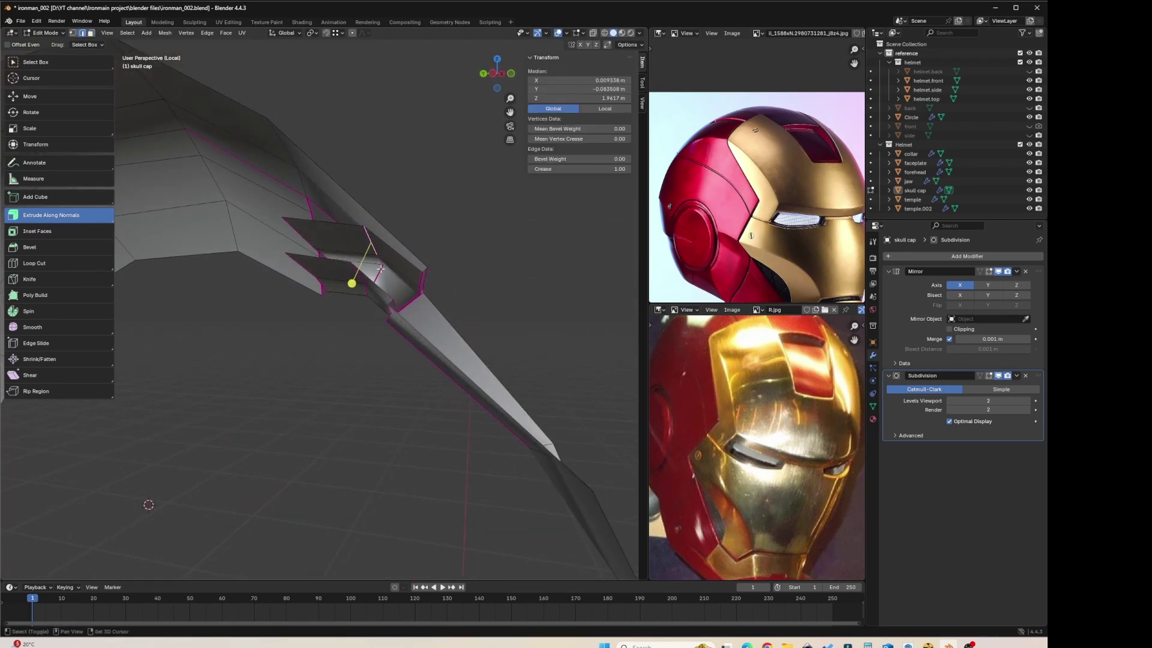
middle_click_drag(381, 263, 386, 289)
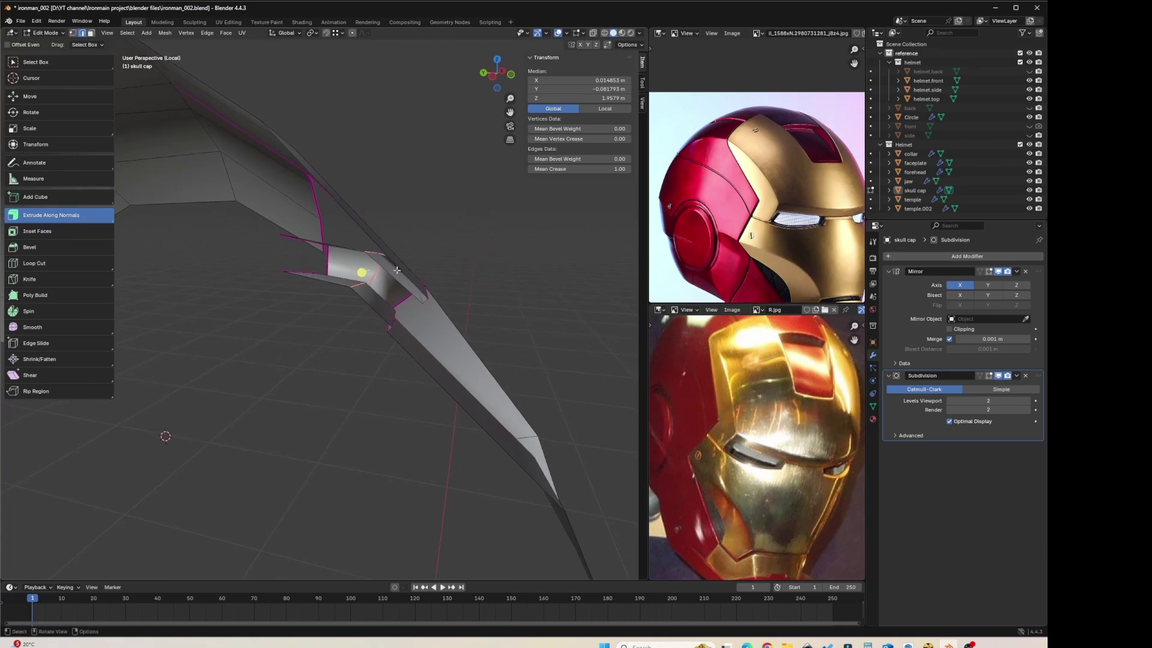
left_click_drag(602, 169, 542, 170)
key("Tab")
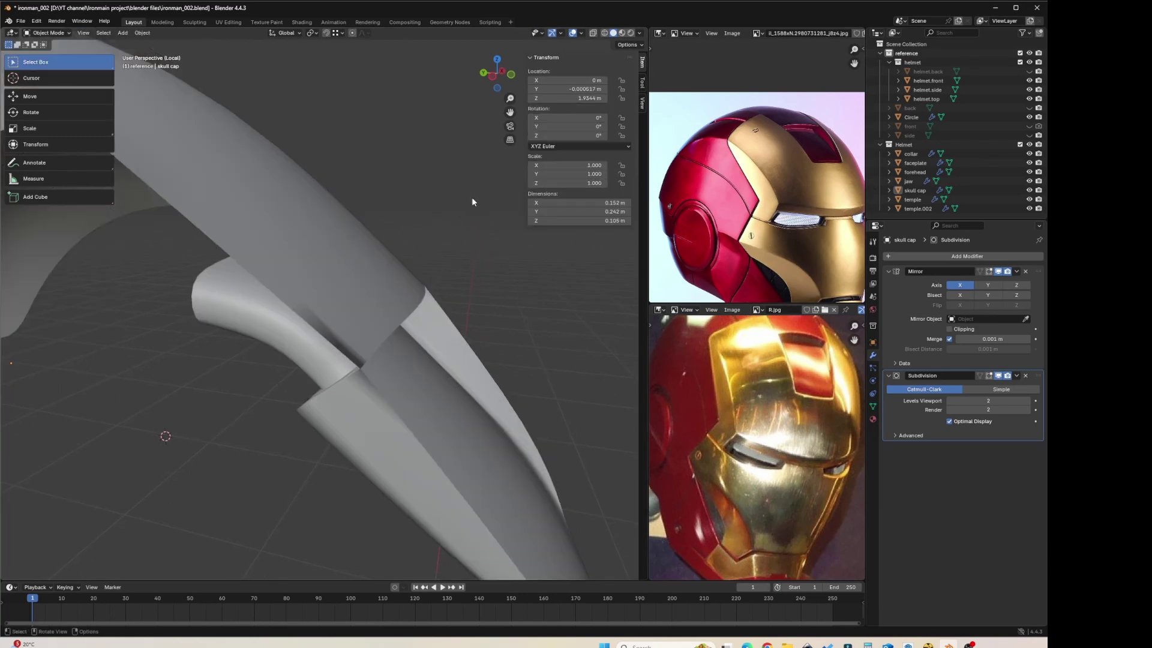
scroll(401, 195, "down", 5)
middle_click_drag(400, 194, 467, 229)
scroll(447, 232, "up", 3)
Step: Examine the edge loops along the recess extrusion and their crease values from several angles
key("Tab")
left_click(453, 280)
middle_click_drag(452, 281, 465, 321)
left_click(430, 285, "alt")
middle_click_drag(430, 285, 500, 322)
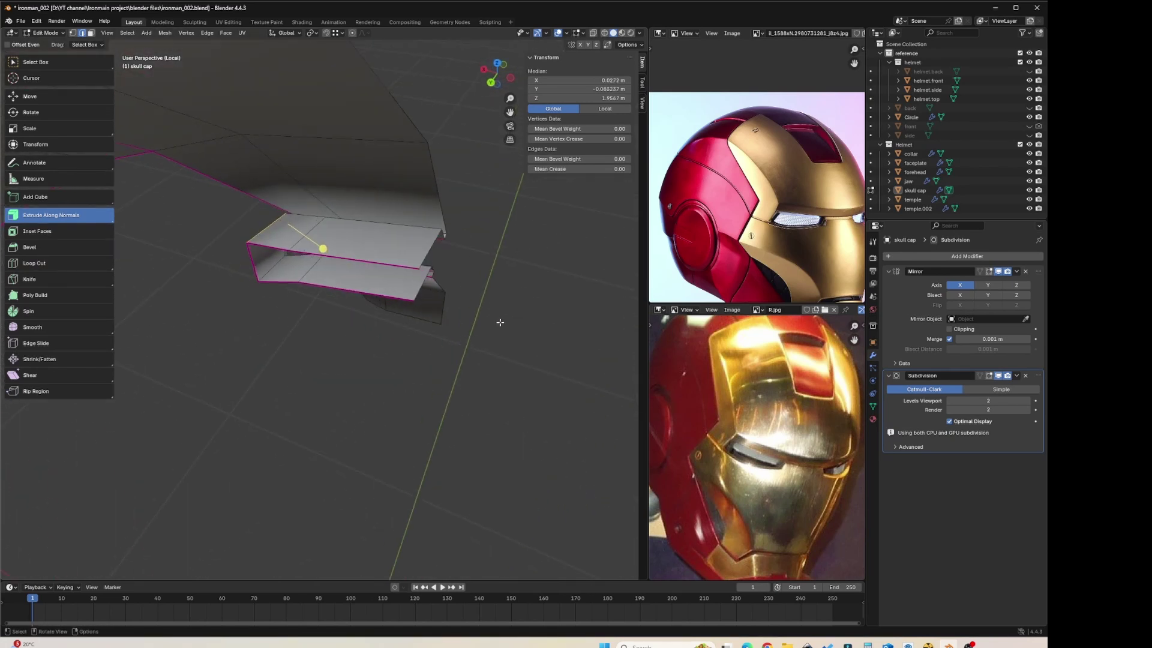
left_click(275, 264, "alt+shift")
middle_click_drag(275, 264, 168, 228)
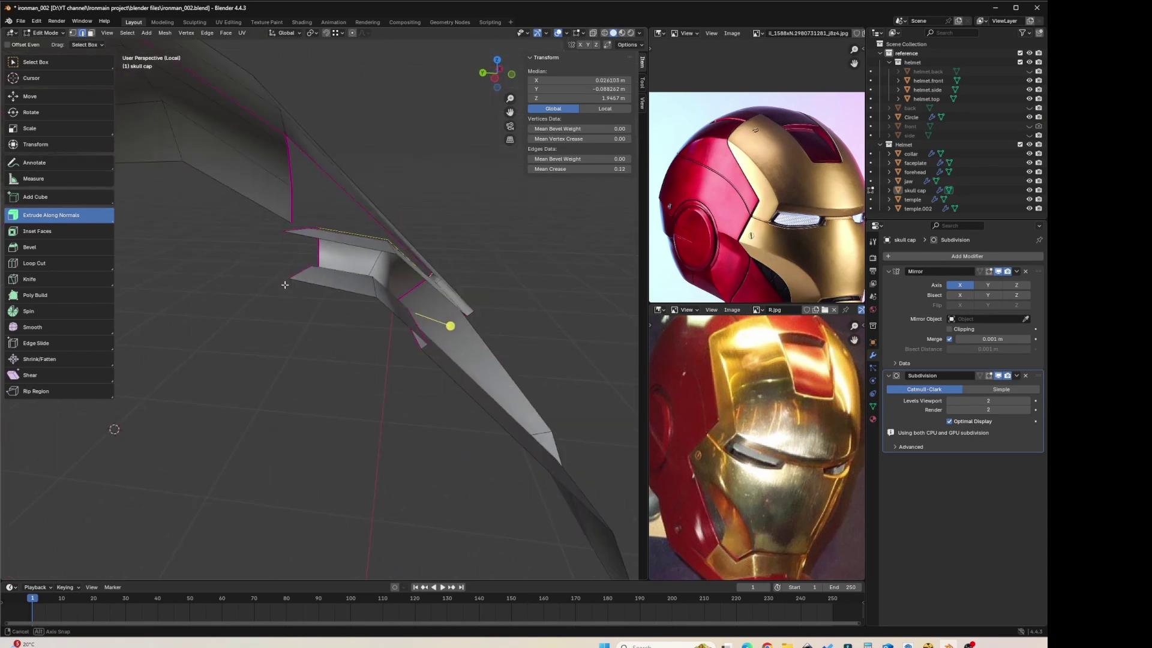
Step: Enable the Screencast Keys add-on in the preferences
left_click(643, 105)
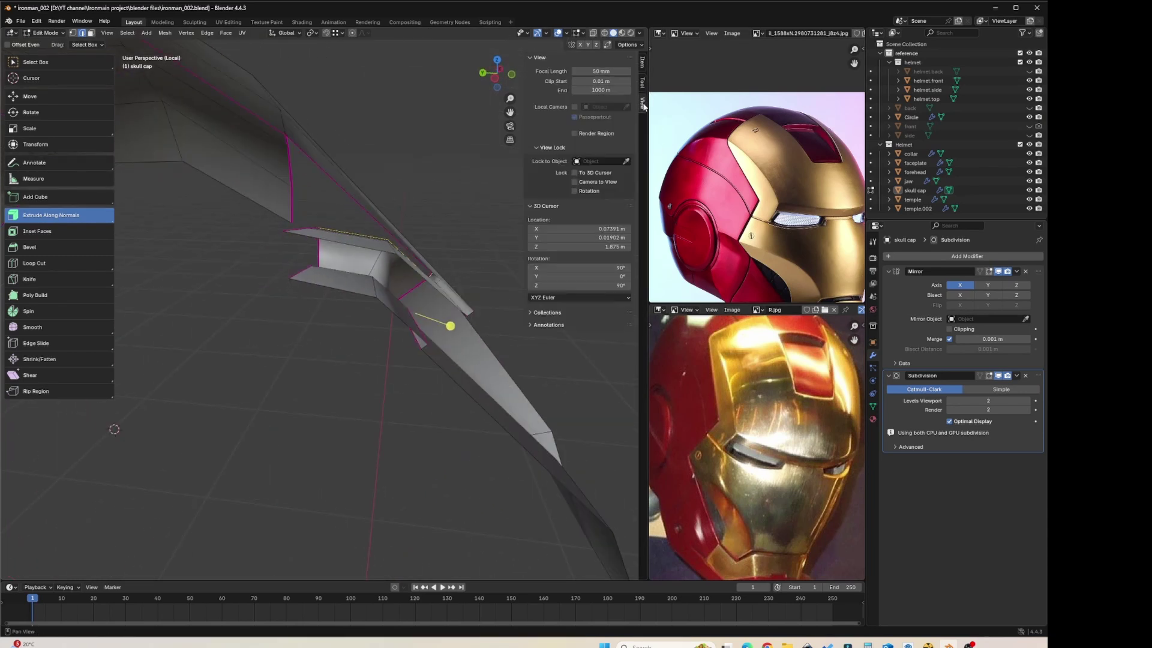
left_click(643, 67)
middle_click_drag(471, 236, 411, 214)
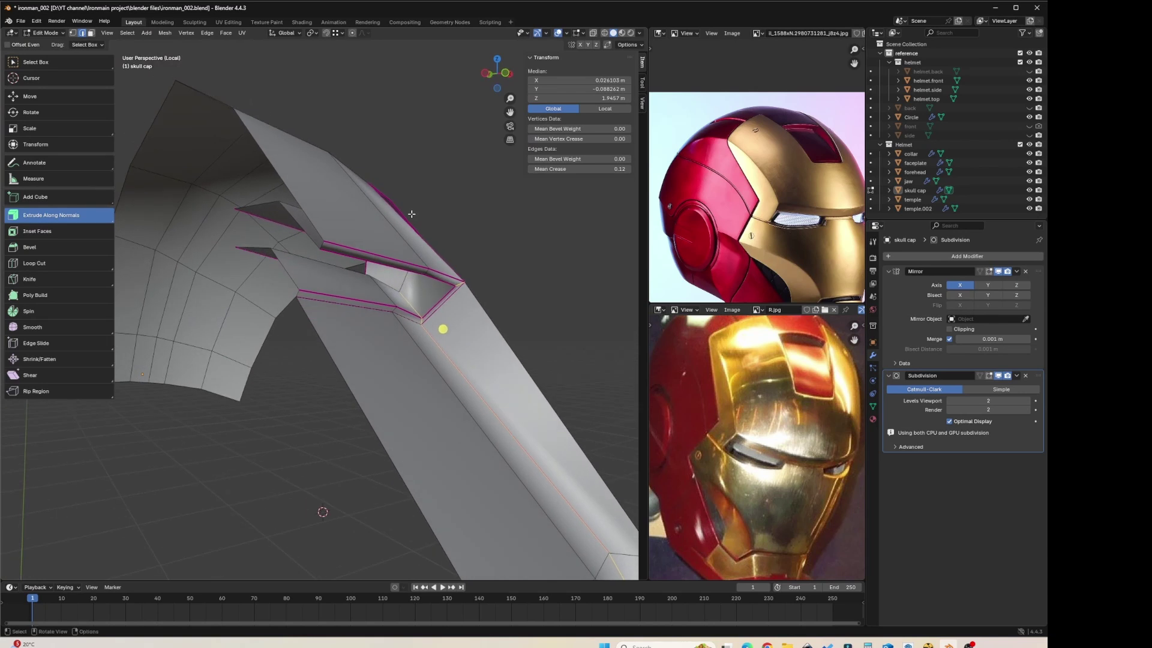
left_click(36, 21)
left_click(54, 139)
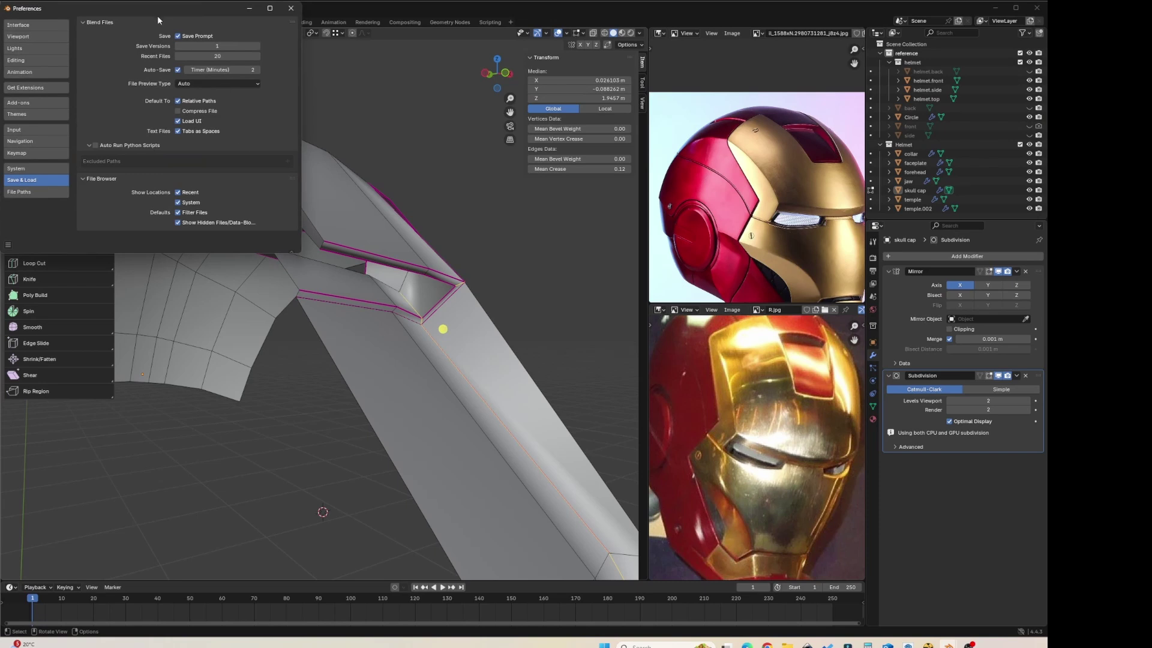
left_click_drag(157, 17, 504, 121)
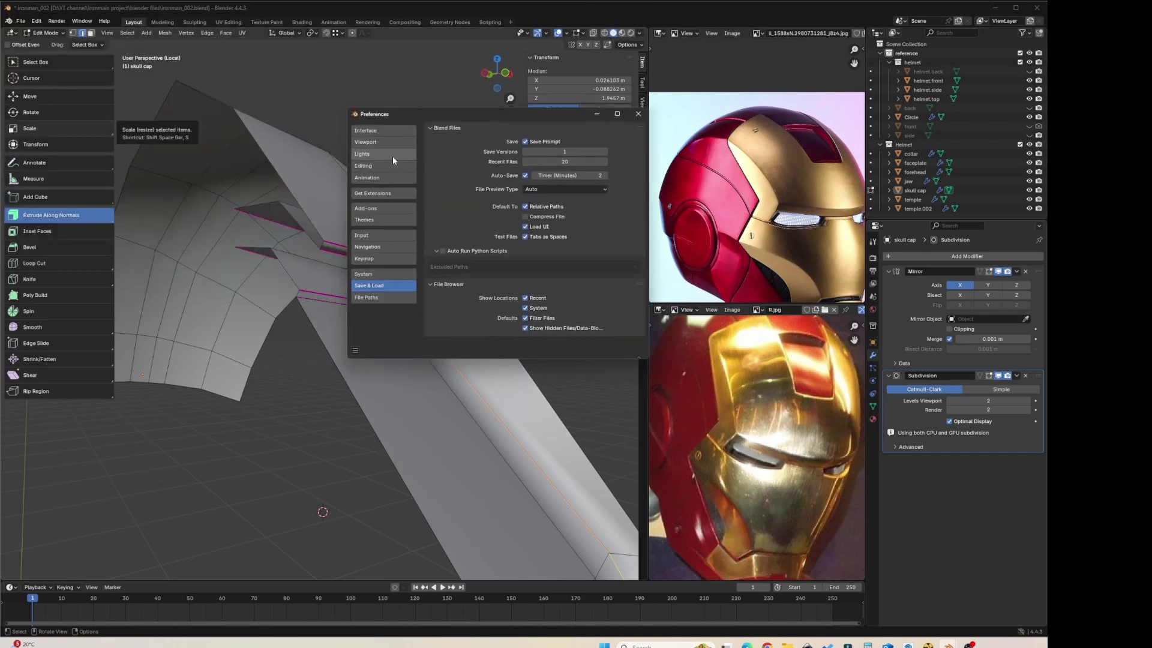
left_click(386, 208)
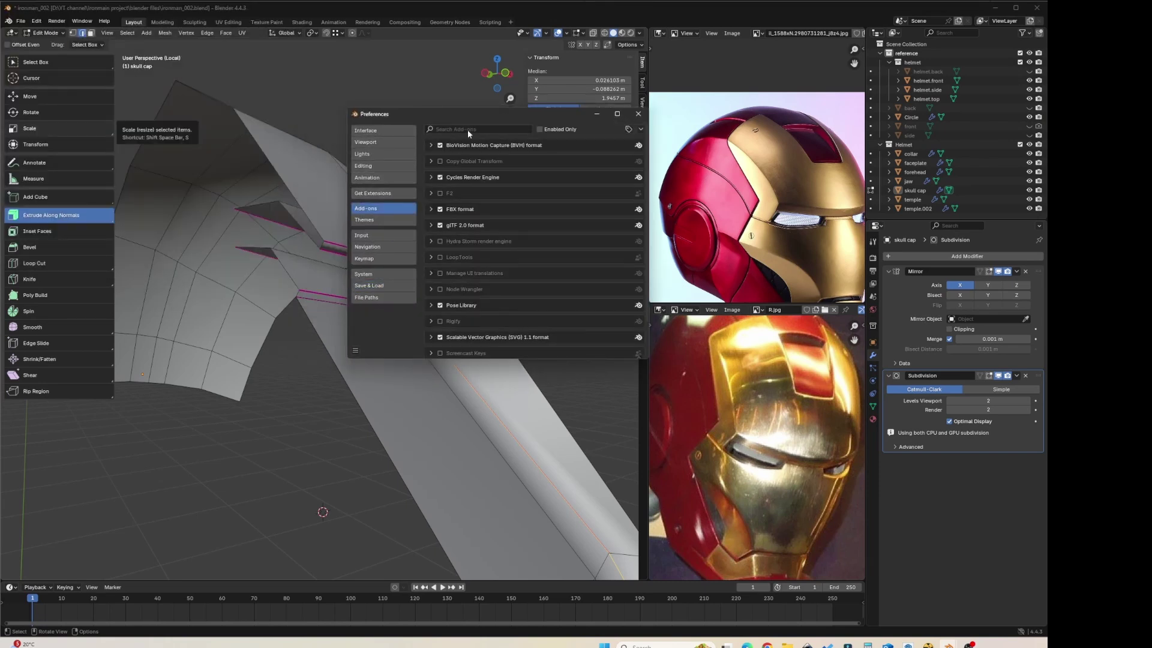
left_click(467, 129)
type("scree")
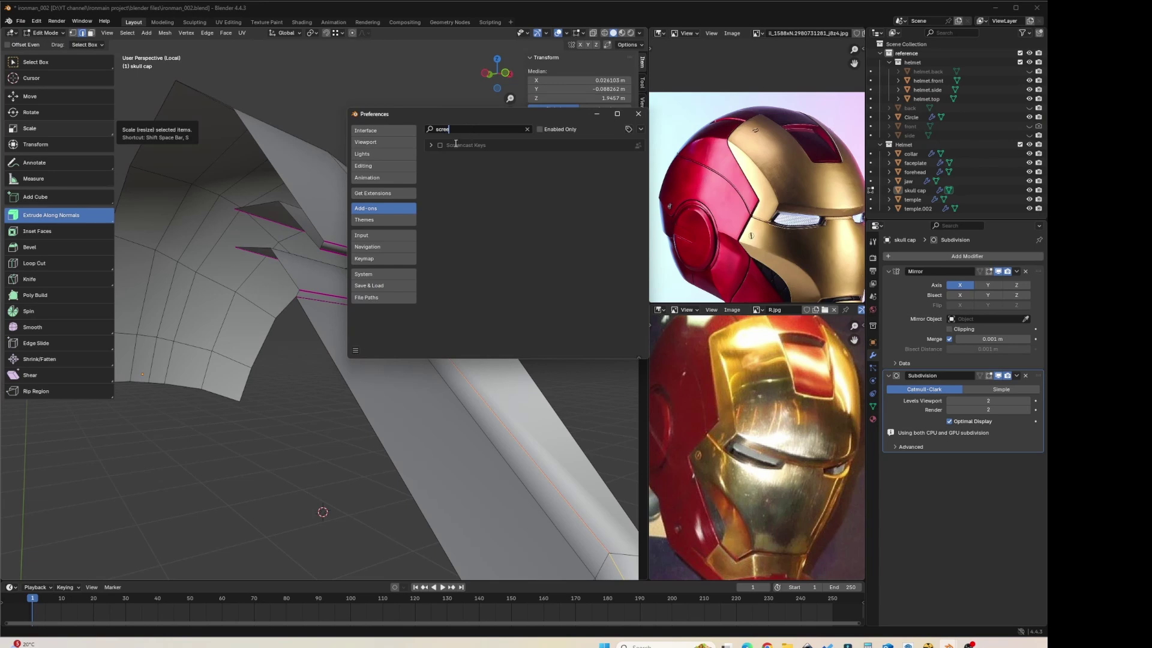
left_click(440, 145)
Step: Turn on the Screencast Keys display with mouse size 81 and font size 40, and test it with a cancelled move
left_click_drag(553, 112, 397, 107)
left_click(642, 141)
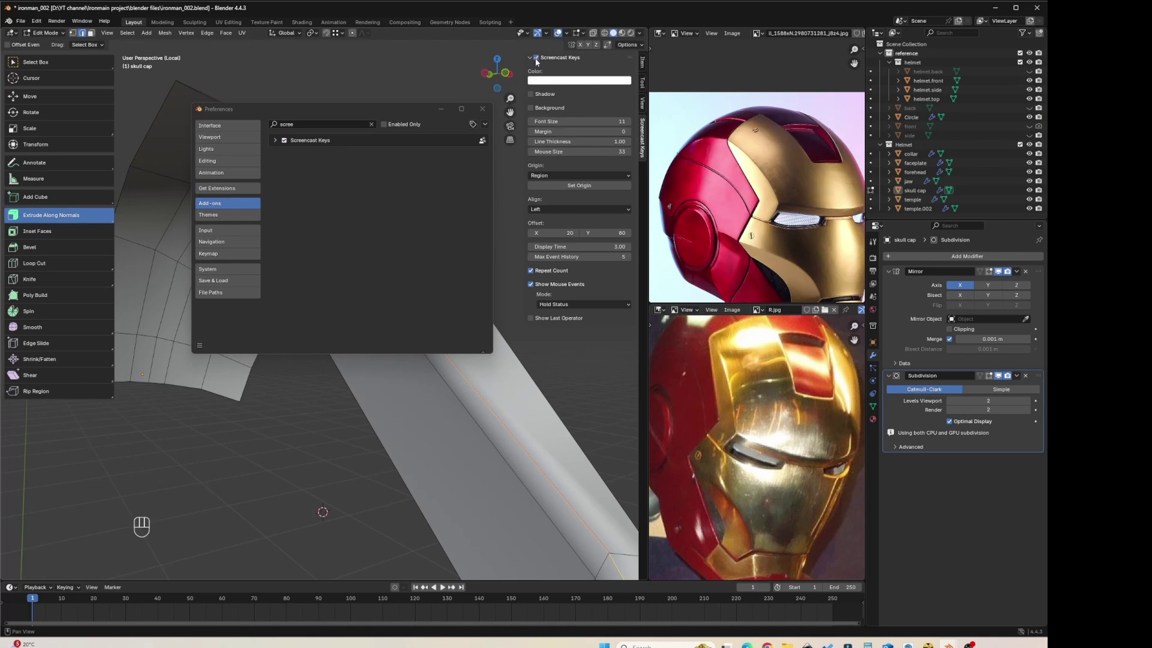
left_click_drag(577, 152, 581, 122)
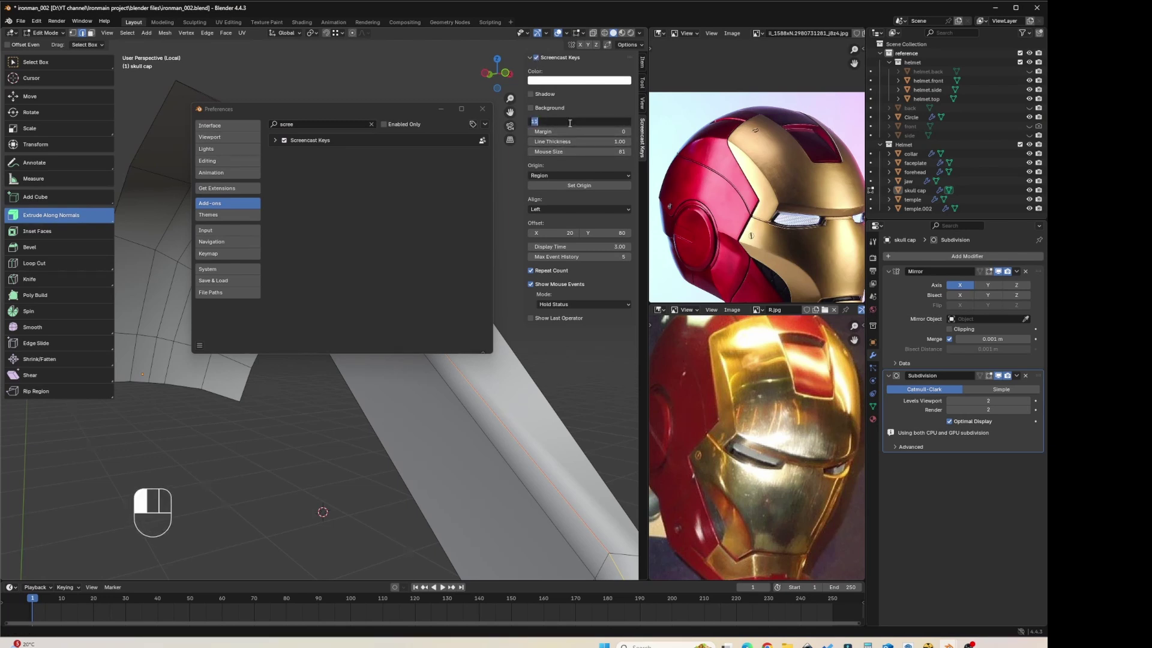
key("Return")
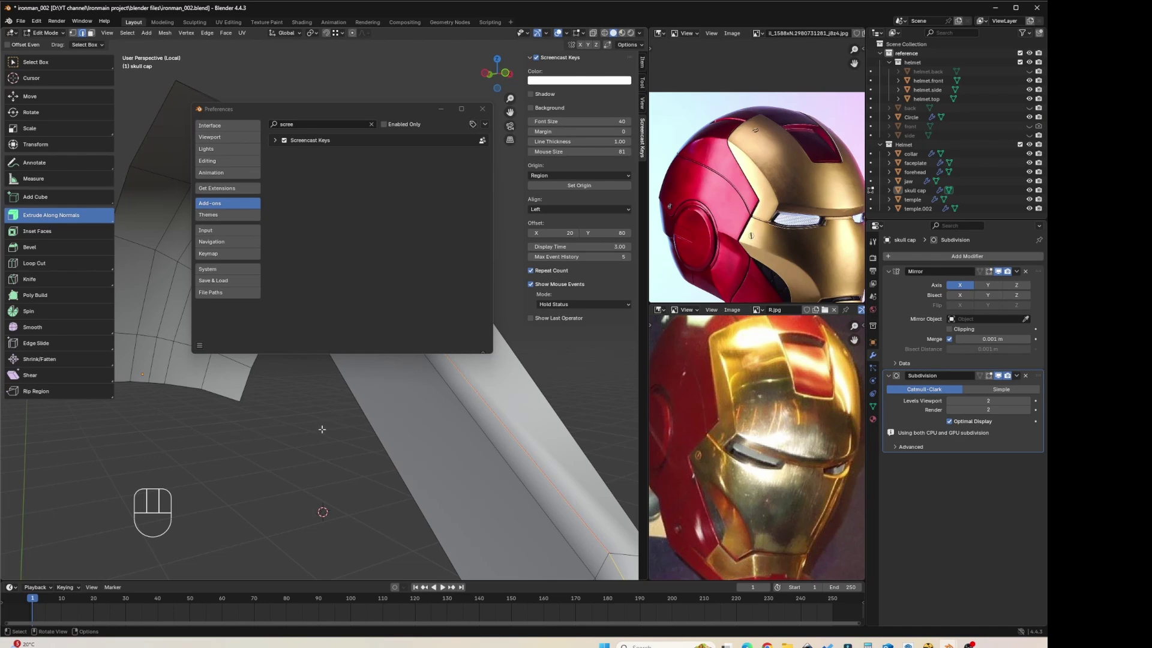
key("g")
key("Escape")
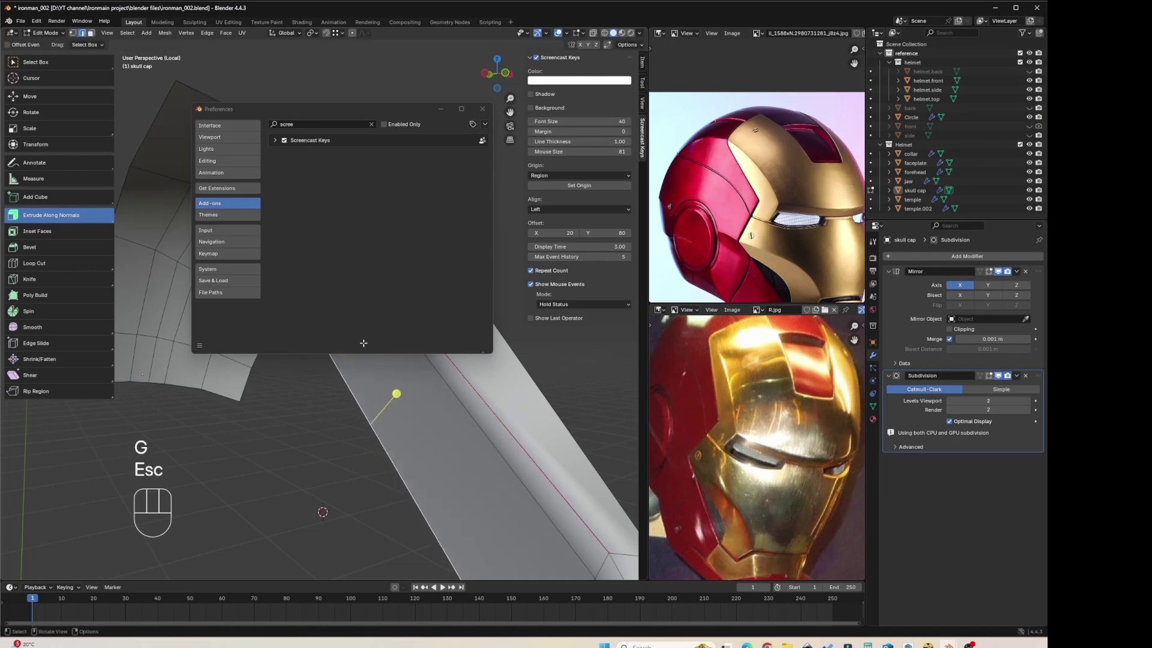
Step: Enable the Node Wrangler add-on, save the preferences and close them
left_click(297, 124)
left_click(306, 124)
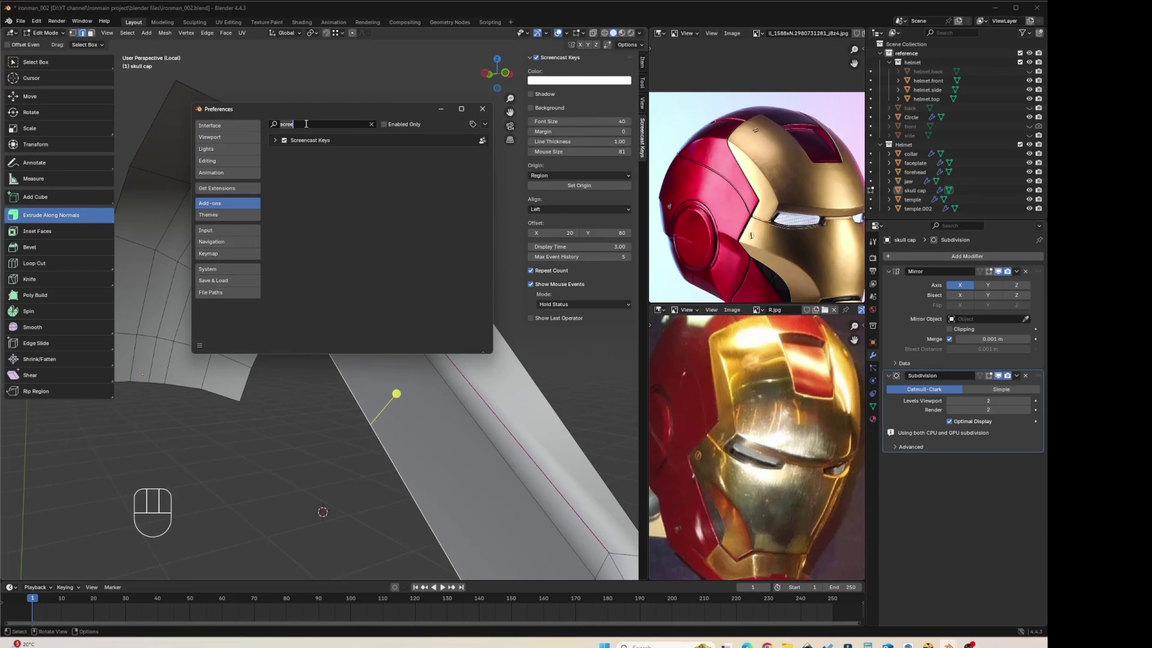
type("node")
left_click(200, 345)
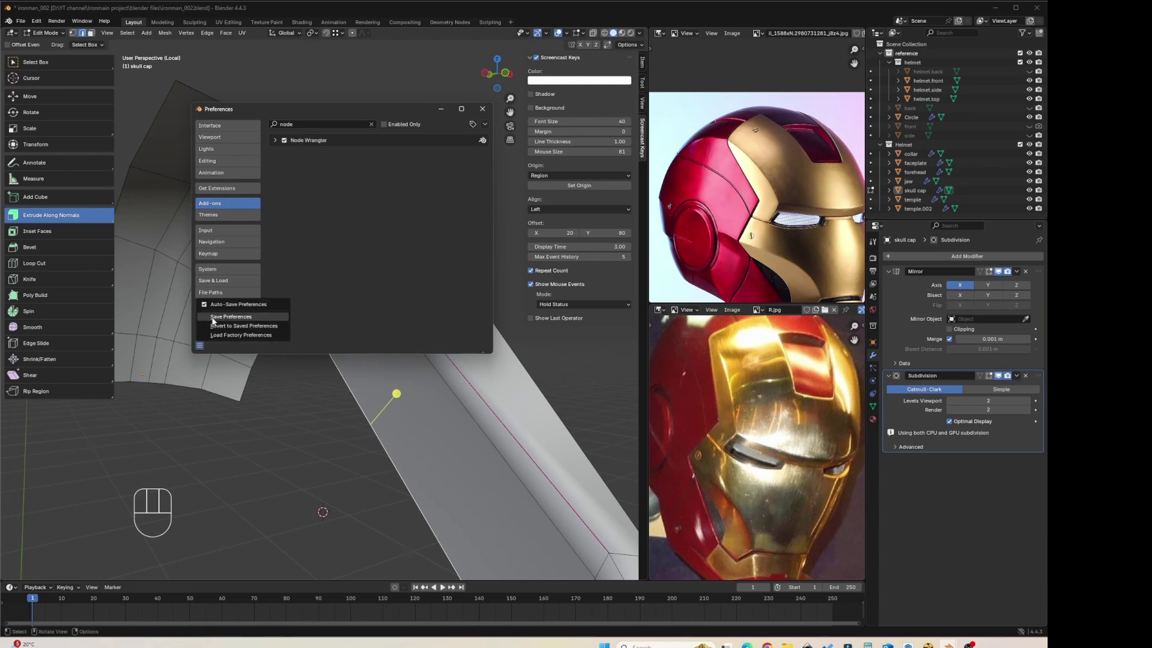
left_click(234, 318)
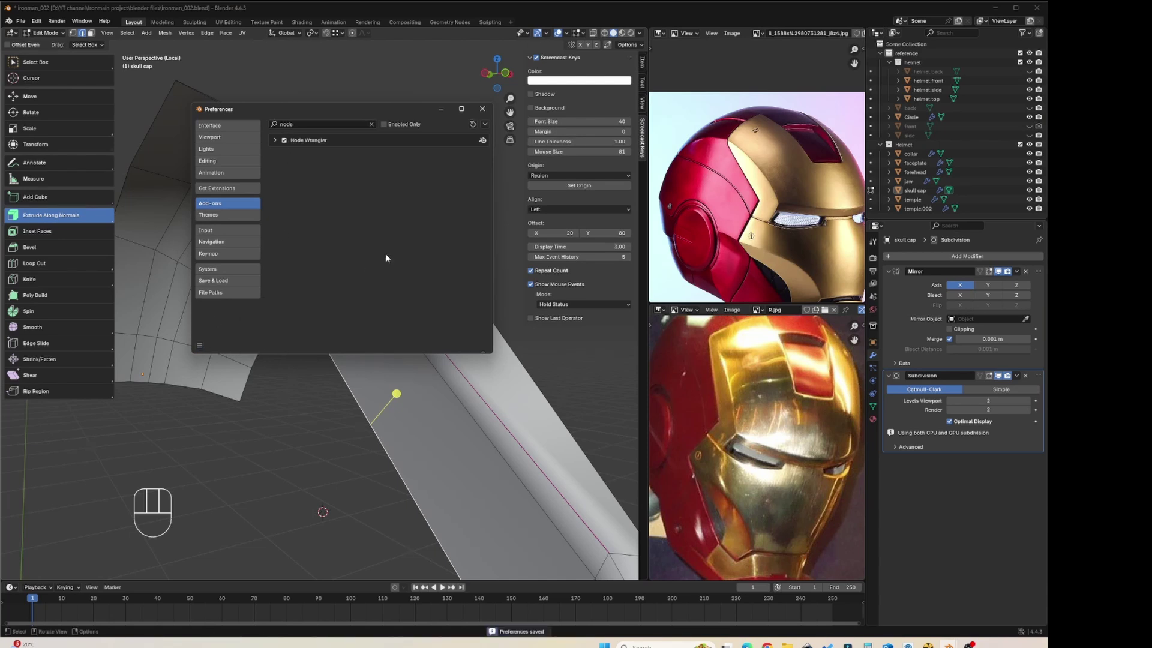
left_click(483, 109)
Step: Enable Edit Mode display for the skull cap's Subdivision and Mirror modifiers while viewing the vent's outer corner
key("Tab")
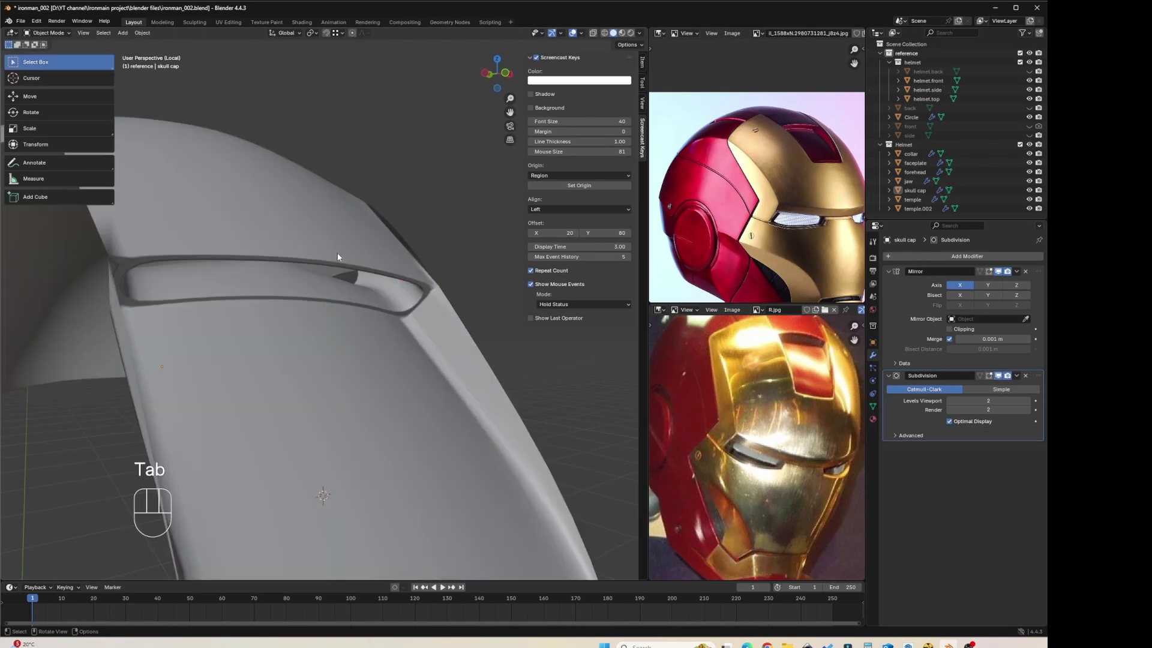
middle_click_drag(297, 243, 555, 315)
key("Tab")
scroll(474, 310, "up", 4)
left_click(476, 309)
middle_click_drag(476, 309, 602, 226)
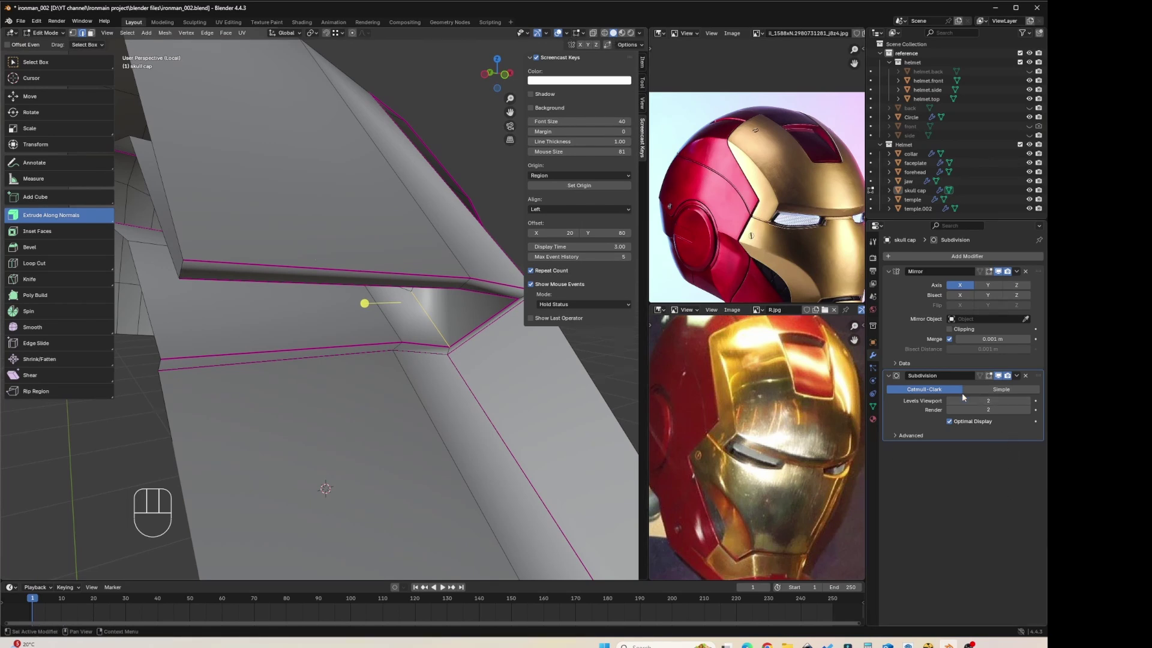
left_click(983, 375)
left_click(989, 271)
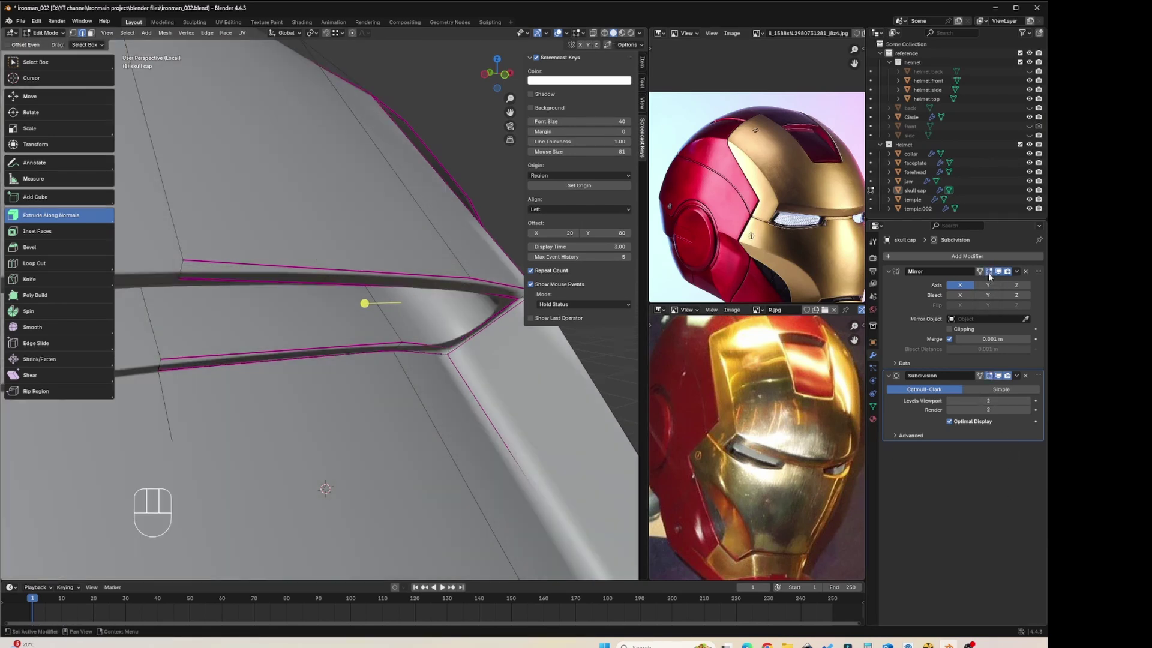
Step: Raise the mean crease of the selected edges at the outer end of the skull cap's vent
left_click(642, 65)
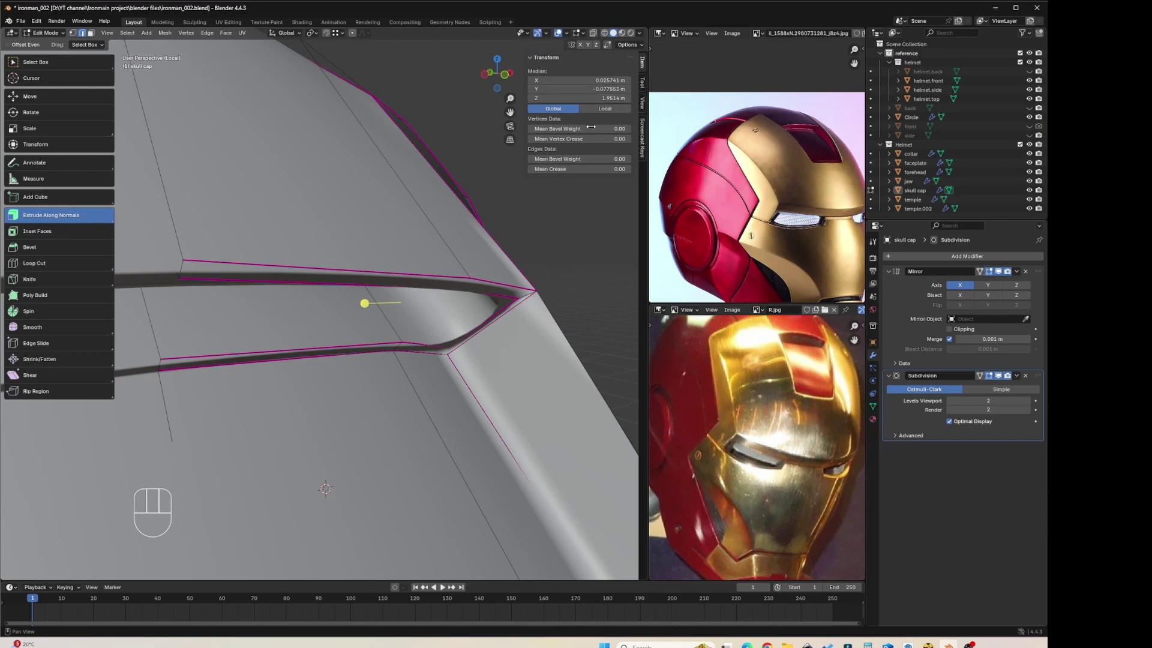
left_click_drag(583, 170, 629, 170)
middle_click_drag(366, 312, 432, 266)
key("Tab")
key("Tab")
Step: Add a neighbouring inner vent edge to the selection using X-ray and raise the edges' mean bevel weight
key("alt+z")
left_click(374, 217, "shift")
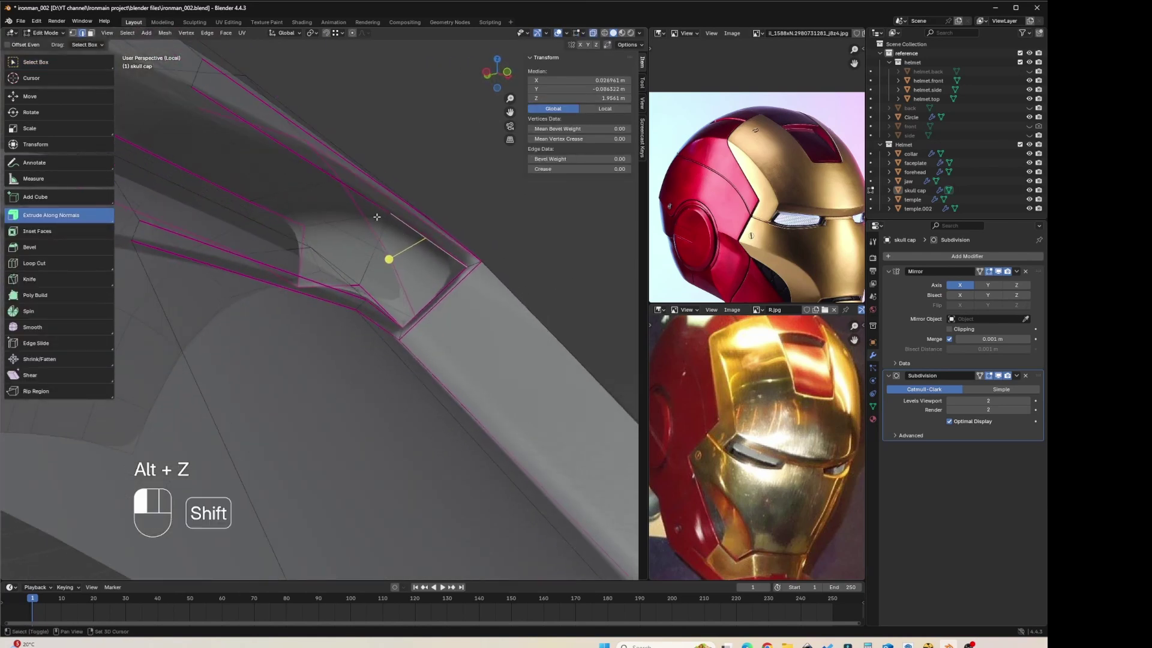
left_click_drag(603, 159, 708, 159)
key("Tab")
key("alt+z")
middle_click_drag(373, 218, 442, 261)
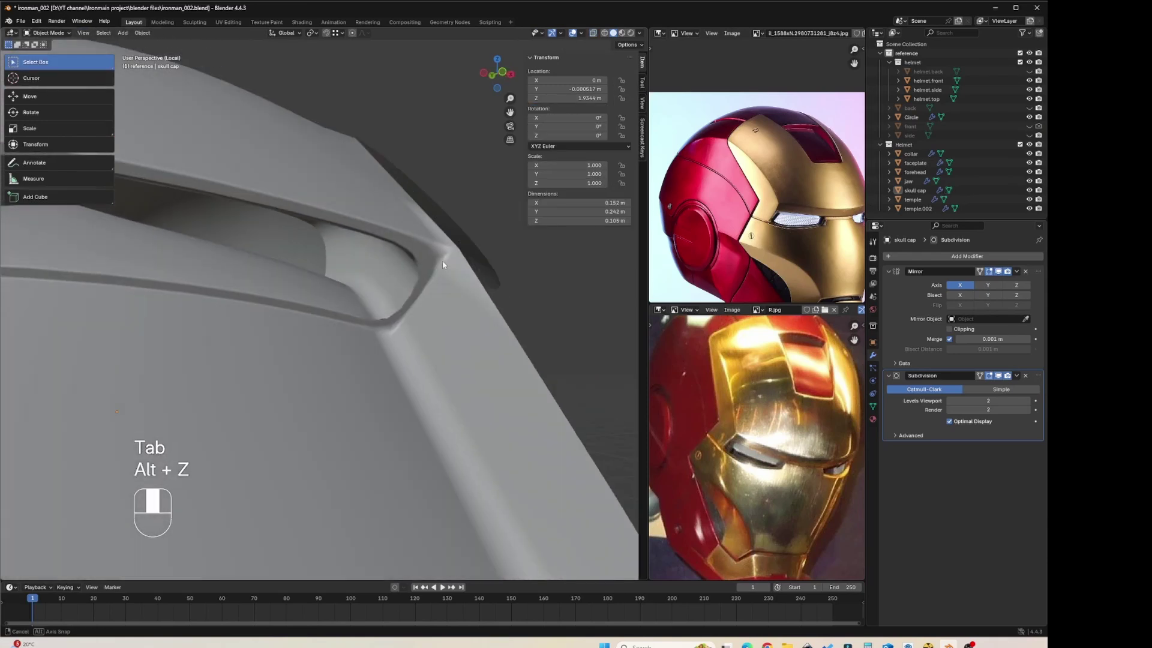
Step: Sharpen the vent's outer corner by setting the crease of its two short outer edges to 1.00, one after the other
key("Tab")
left_click(464, 258)
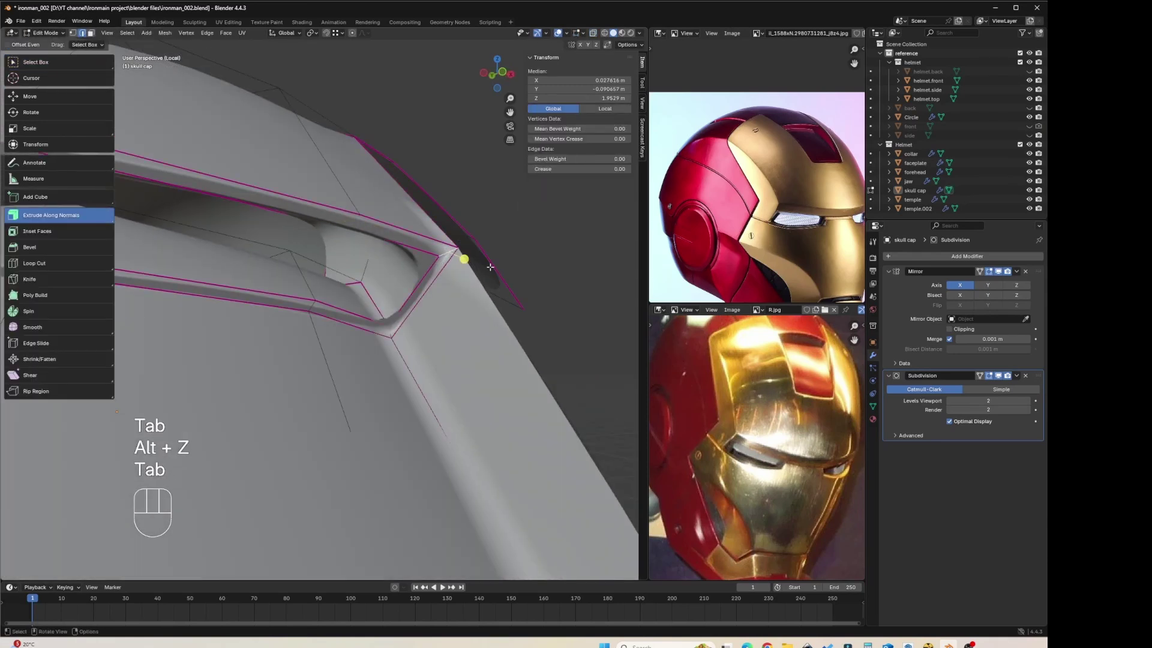
left_click_drag(571, 169, 660, 169)
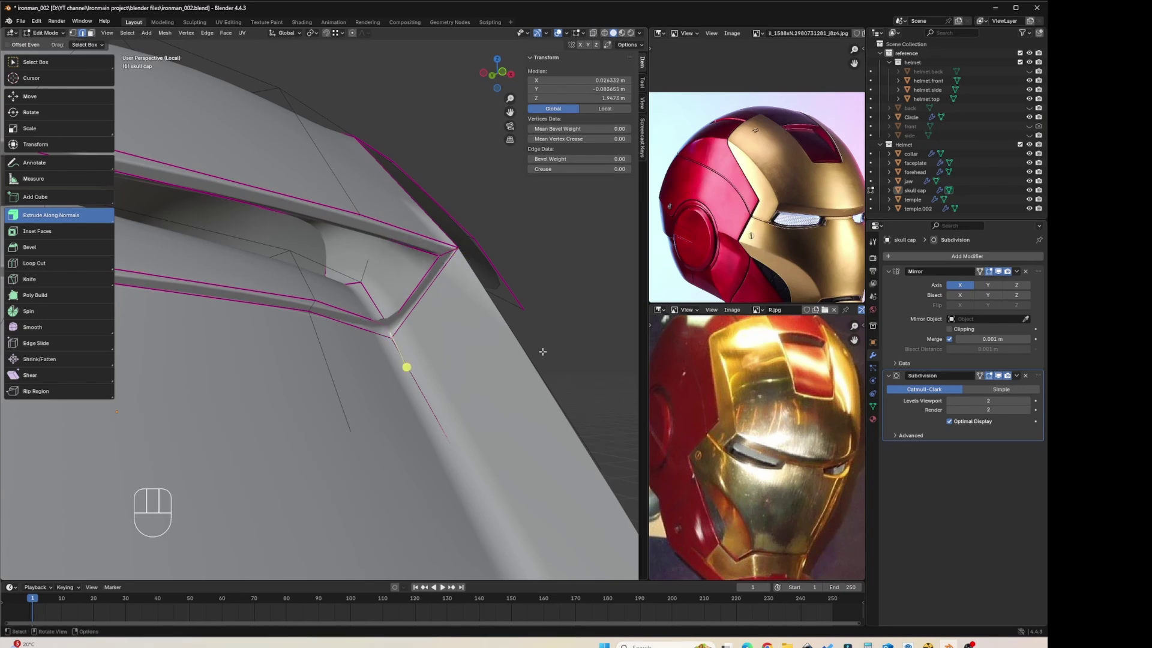
left_click_drag(583, 169, 666, 169)
key("Tab")
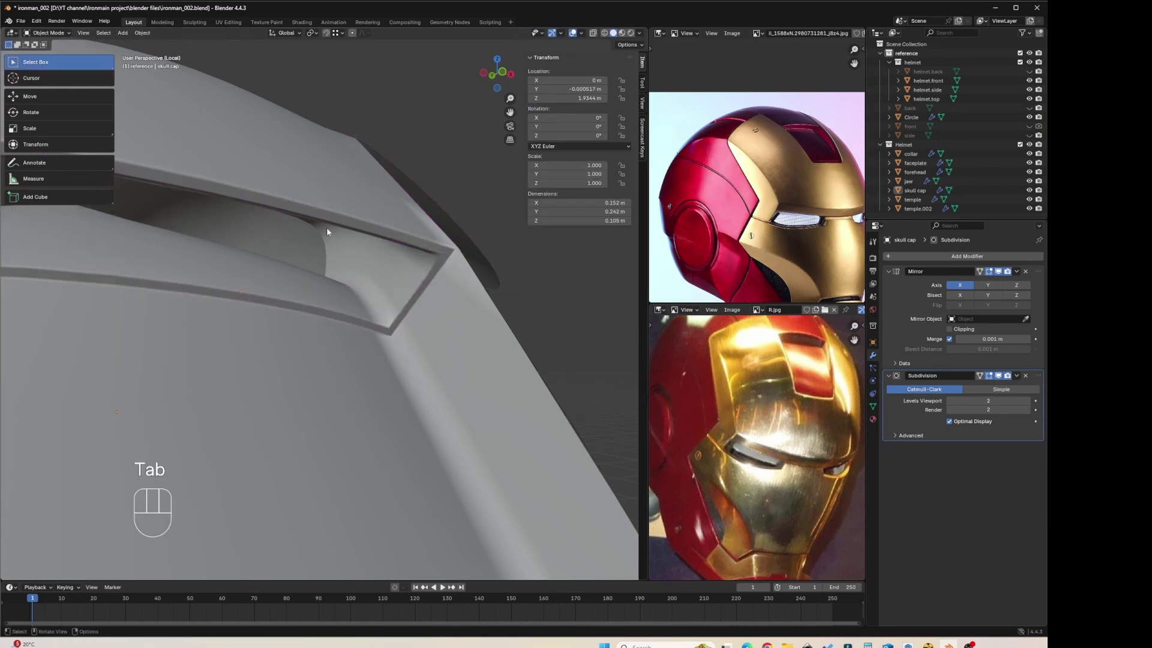
Step: Examine the sharpened vent corner and its inner edges from several angles against the reference image
scroll(357, 257, "down", 4)
mouse_move(358, 262)
middle_mouse_down()
mouse_move(298, 264)
mouse_move(376, 257)
mouse_move(364, 270)
middle_mouse_up()
scroll(342, 271, "up", 8)
key("Tab")
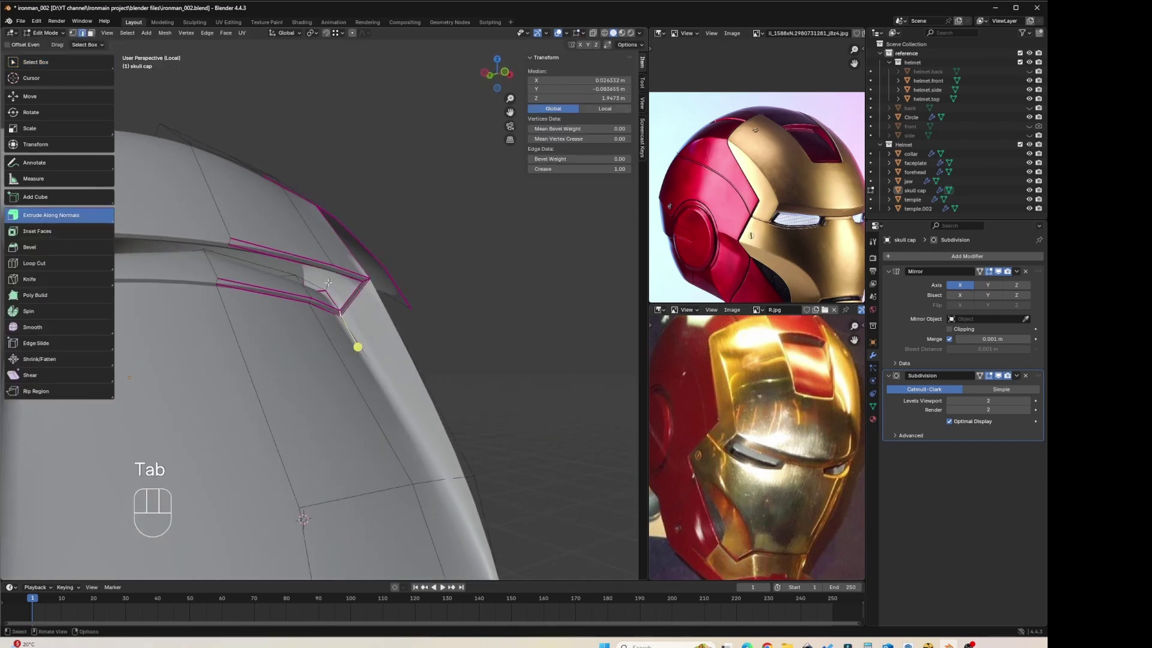
key("Tab")
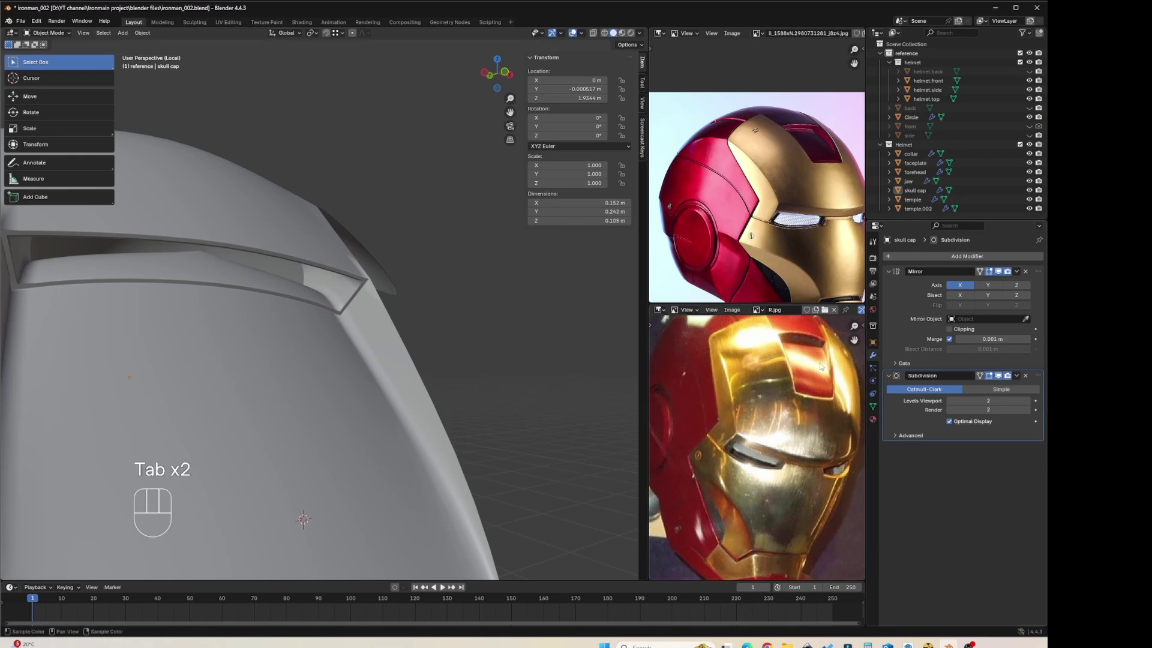
scroll(287, 279, "down", 4)
middle_click_drag(287, 279, 347, 314)
scroll(327, 307, "up", 4)
key("Tab")
scroll(366, 327, "up", 4)
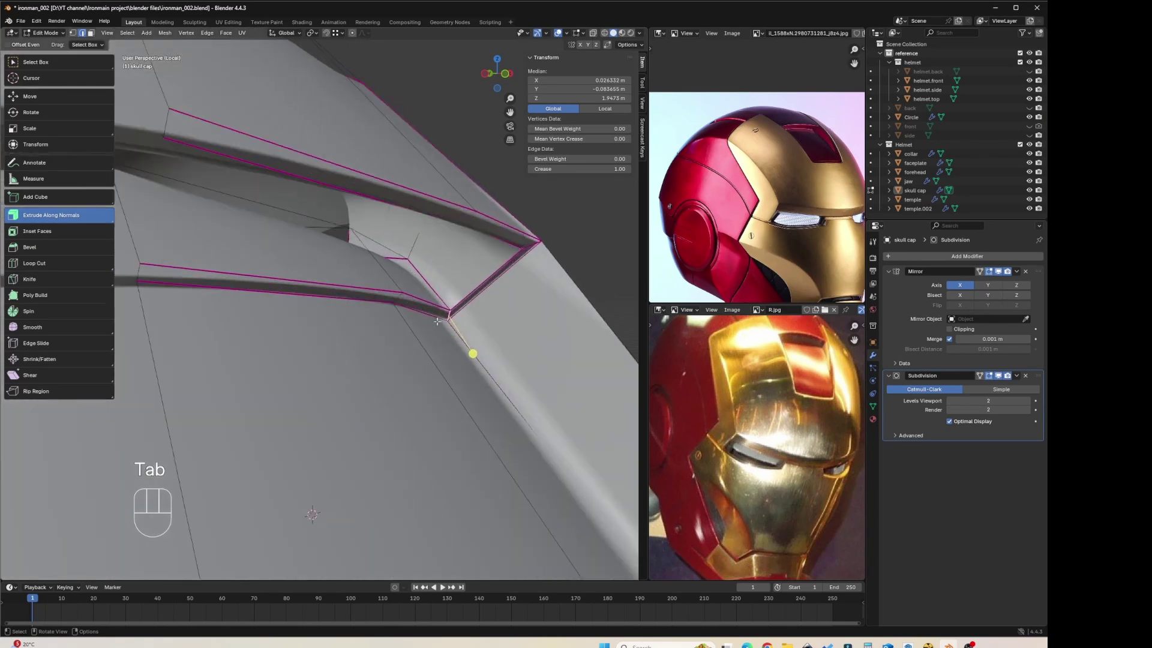
middle_click_drag(444, 327, 363, 325, "shift")
scroll(344, 314, "up", 1)
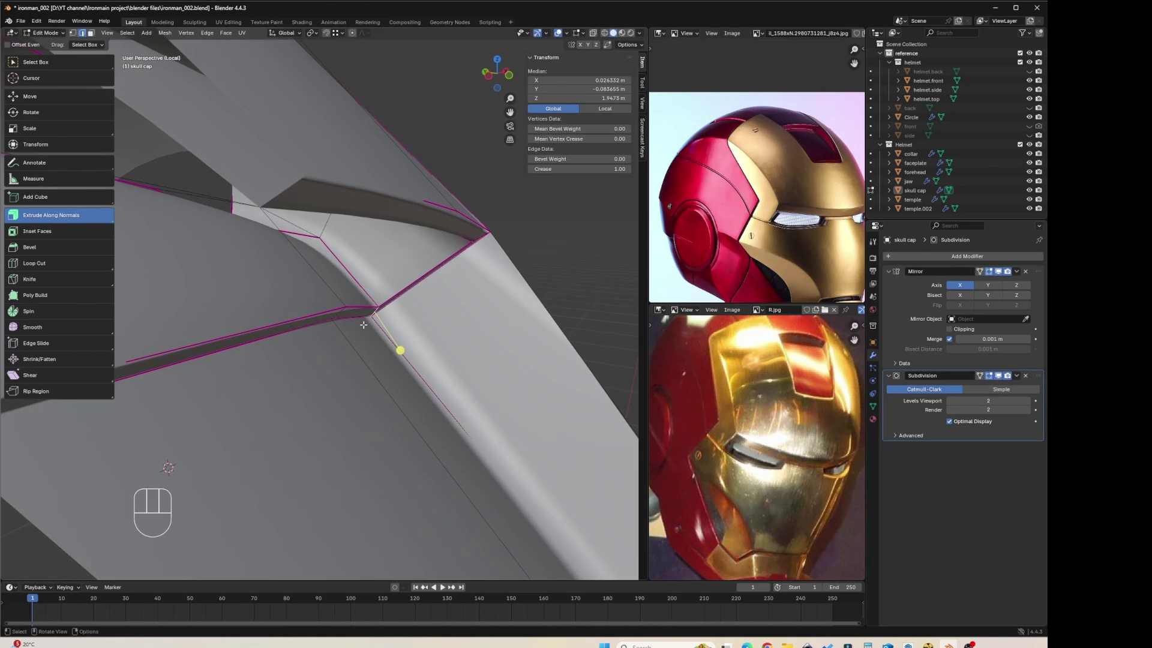
Step: Move the inner edges of the vent's lower lip inward by about 0.0041 m on Y and 0.0022 m on Z
left_click(359, 303)
left_click(321, 314, "shift")
scroll(300, 334, "down", 8)
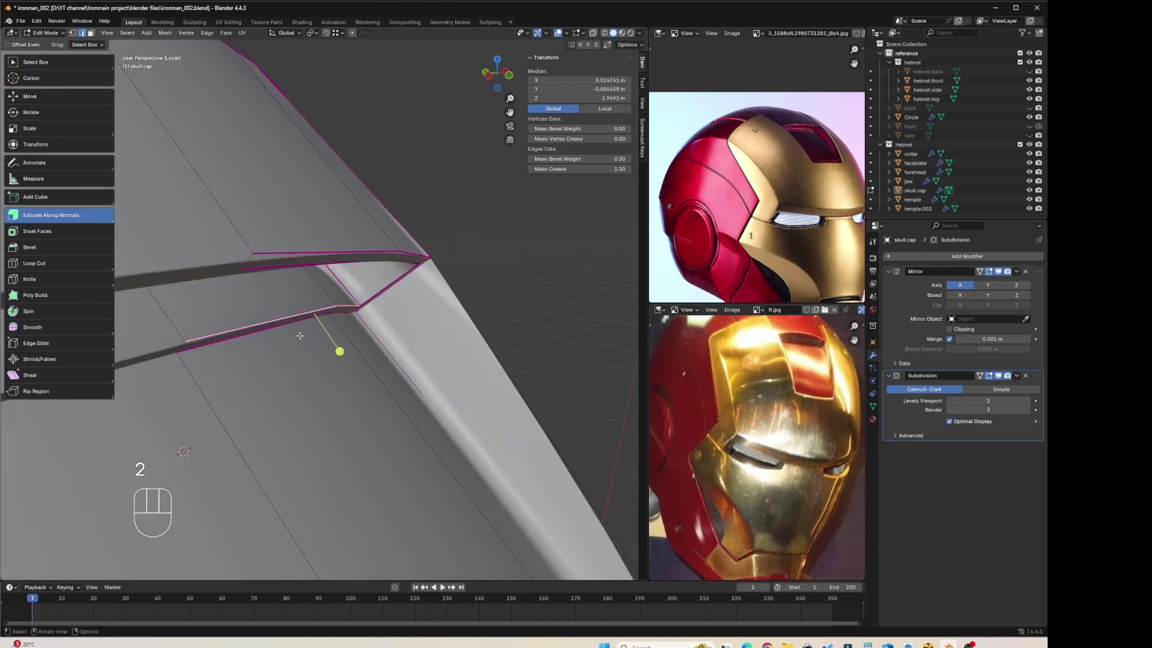
middle_click_drag(300, 335, 322, 326)
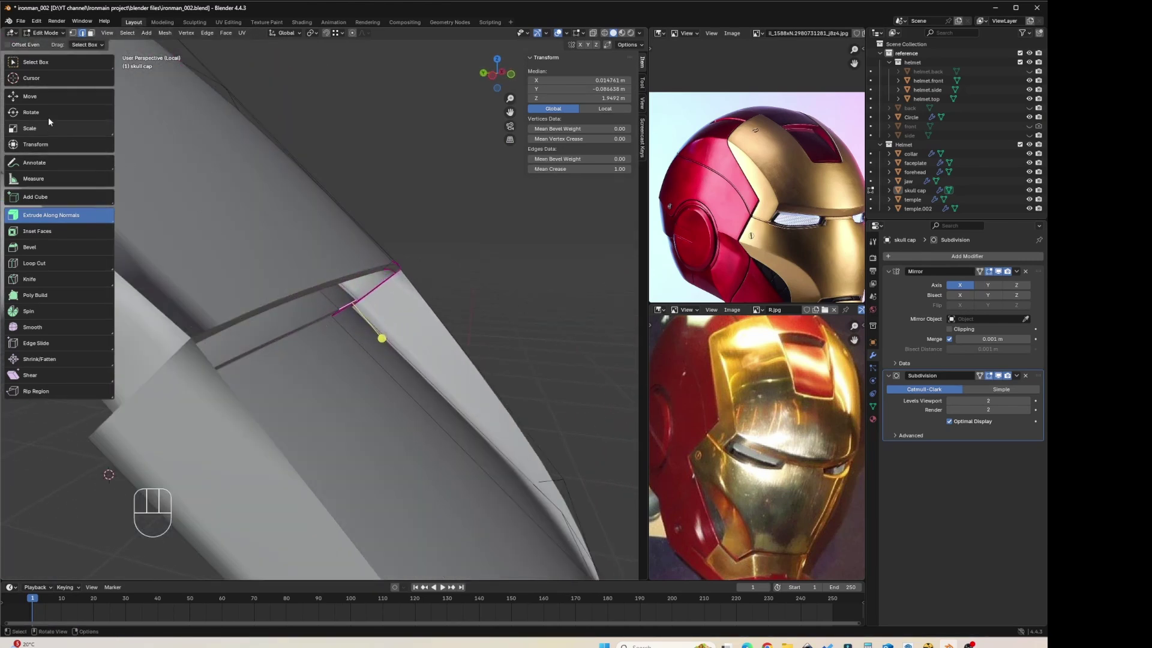
left_click(40, 94)
middle_click_drag(252, 264, 321, 245)
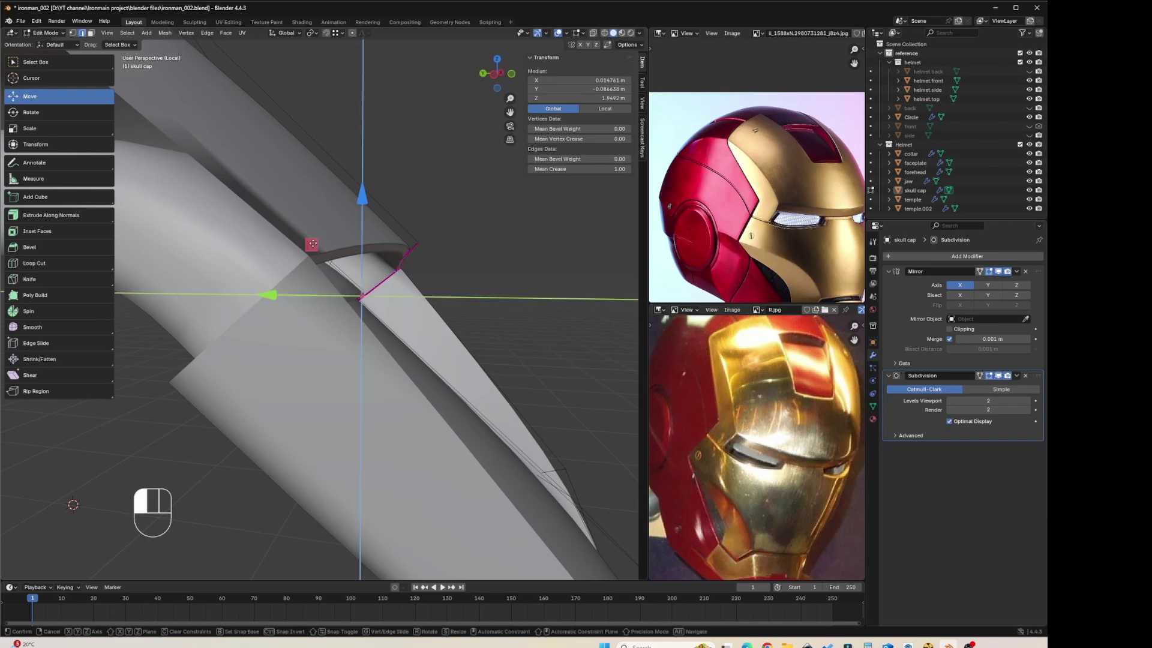
left_click_drag(287, 229, 284, 227)
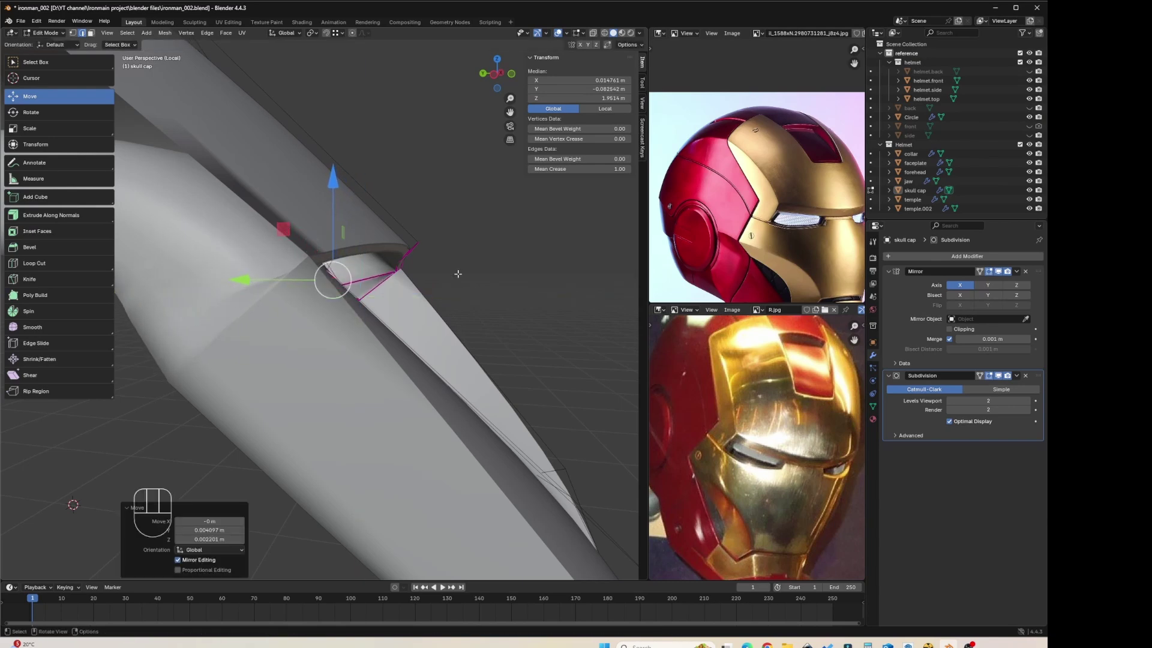
middle_click_drag(460, 272, 423, 294)
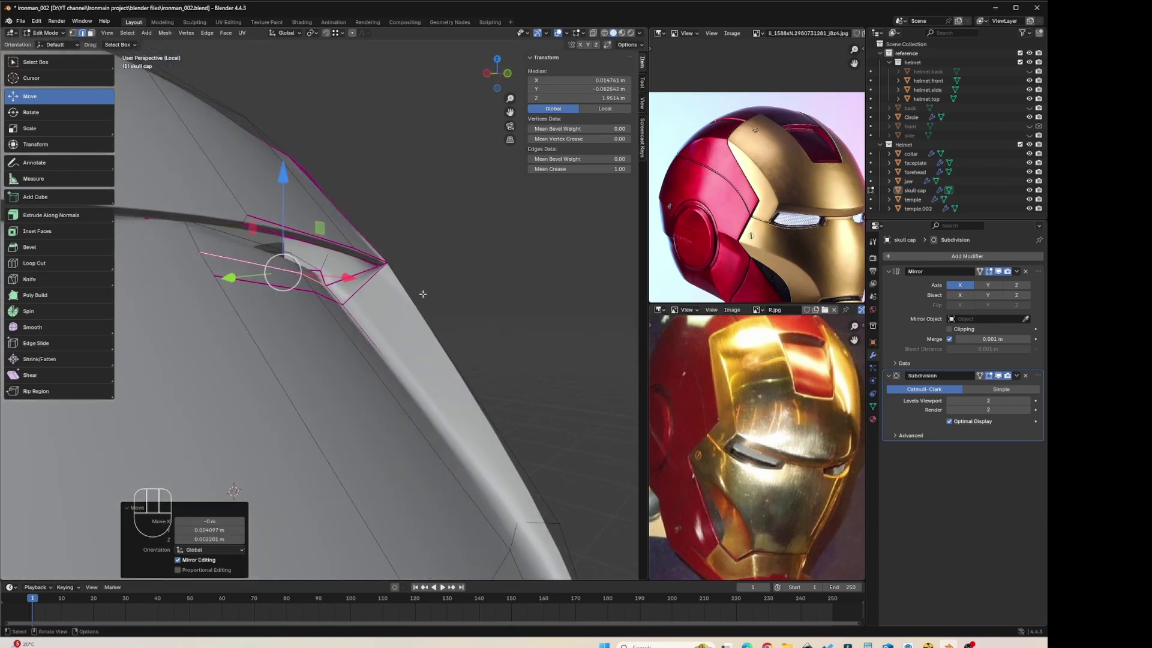
Step: Select the next row of vent floor edges and move it about 0.0052 m deeper along Y in the right view
left_click_drag(268, 269, 292, 259)
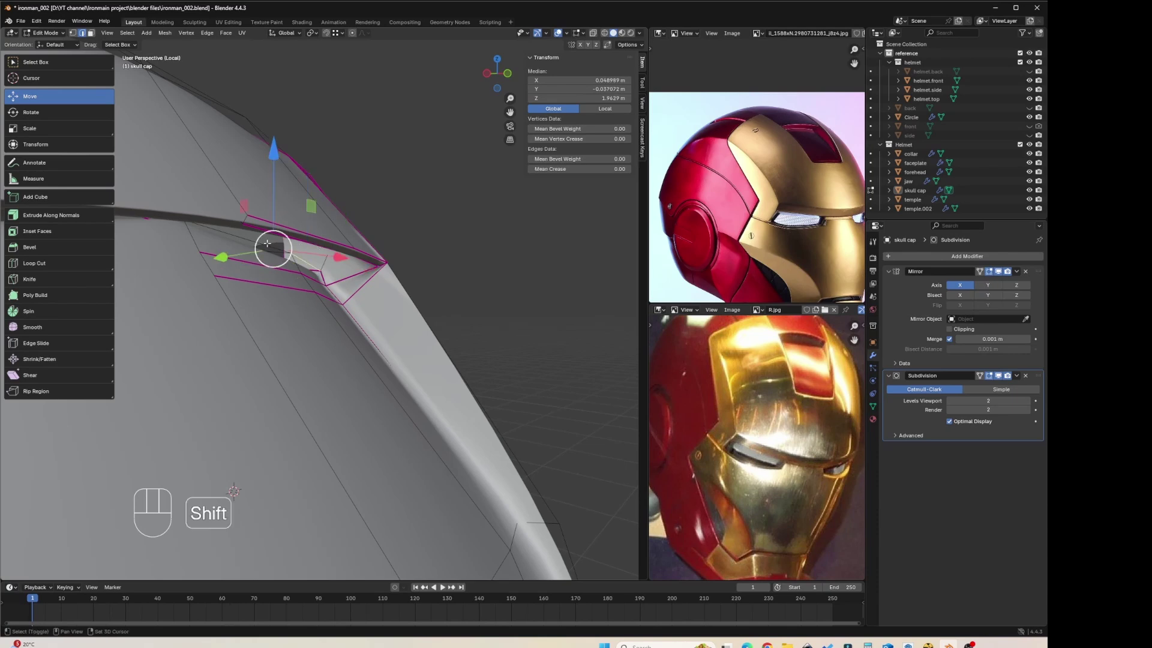
mouse_move(266, 243)
middle_mouse_down()
mouse_move(240, 264)
mouse_move(248, 273)
mouse_move(271, 239)
middle_mouse_up()
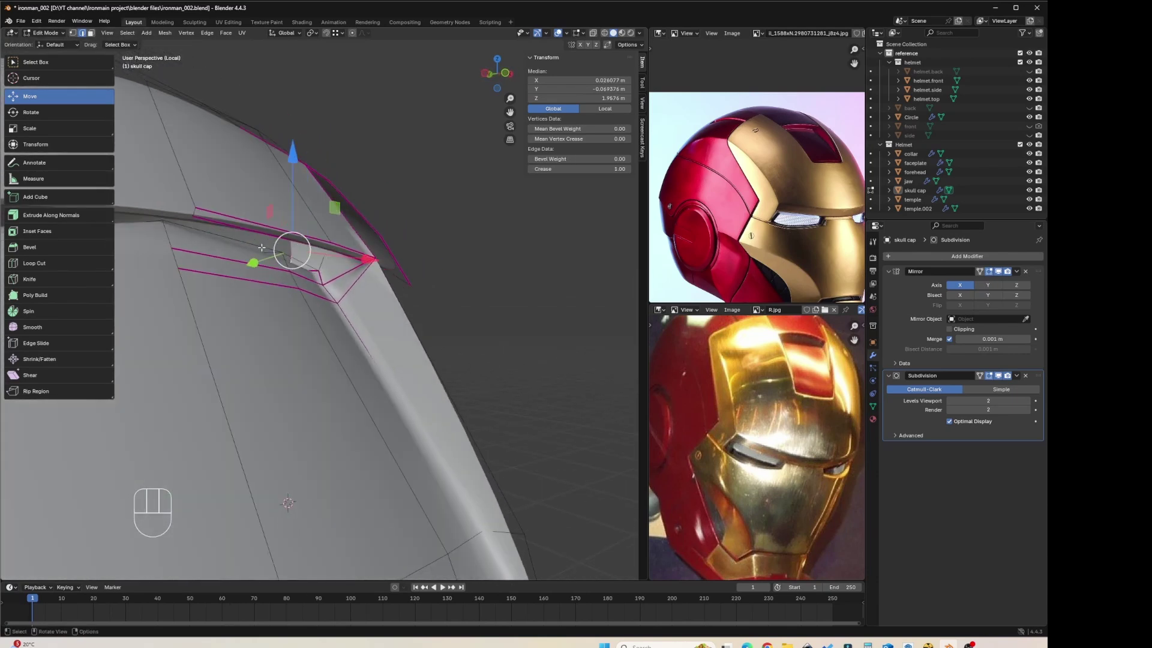
middle_click_drag(319, 295, 325, 302)
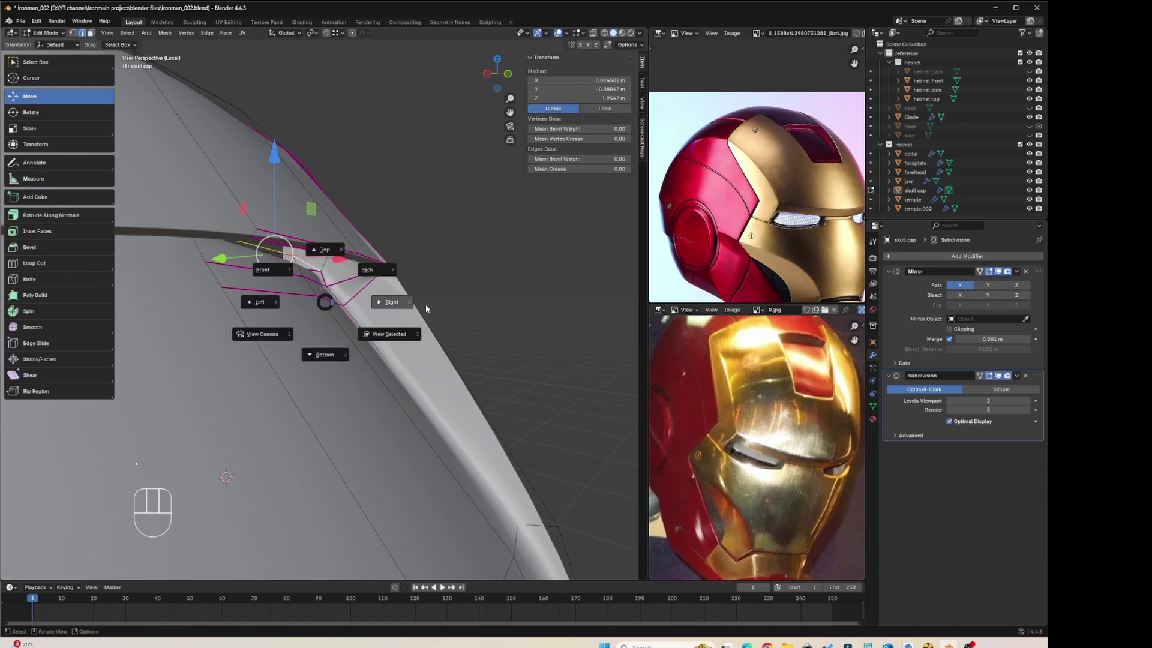
left_click(425, 305)
key("alt+z")
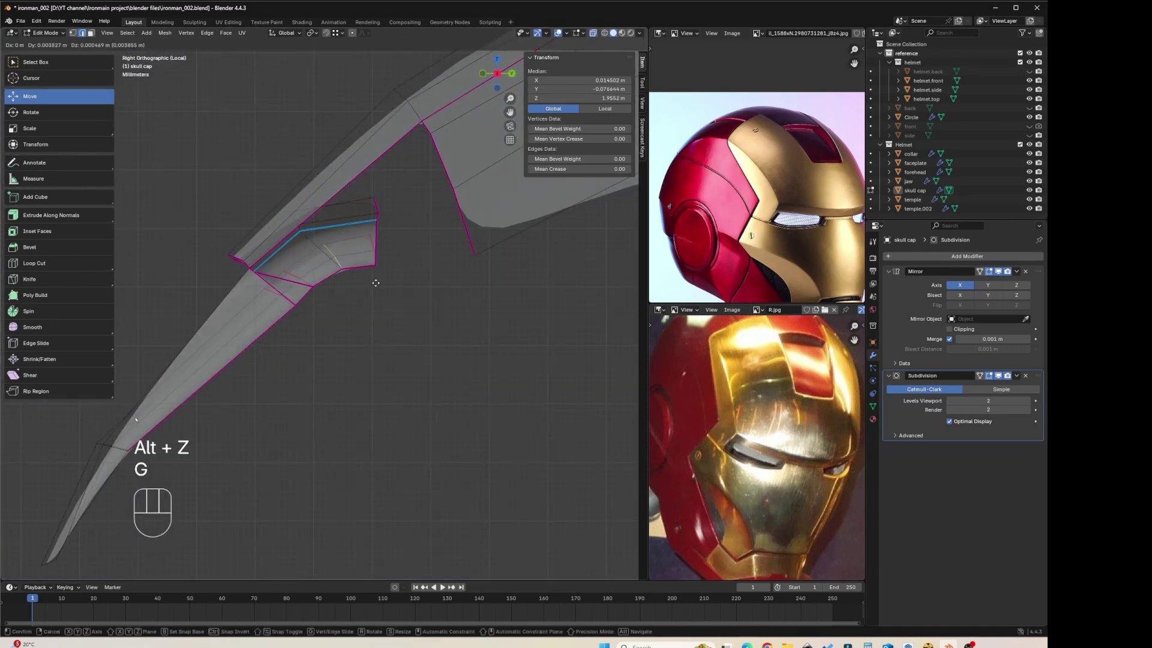
left_click(384, 285)
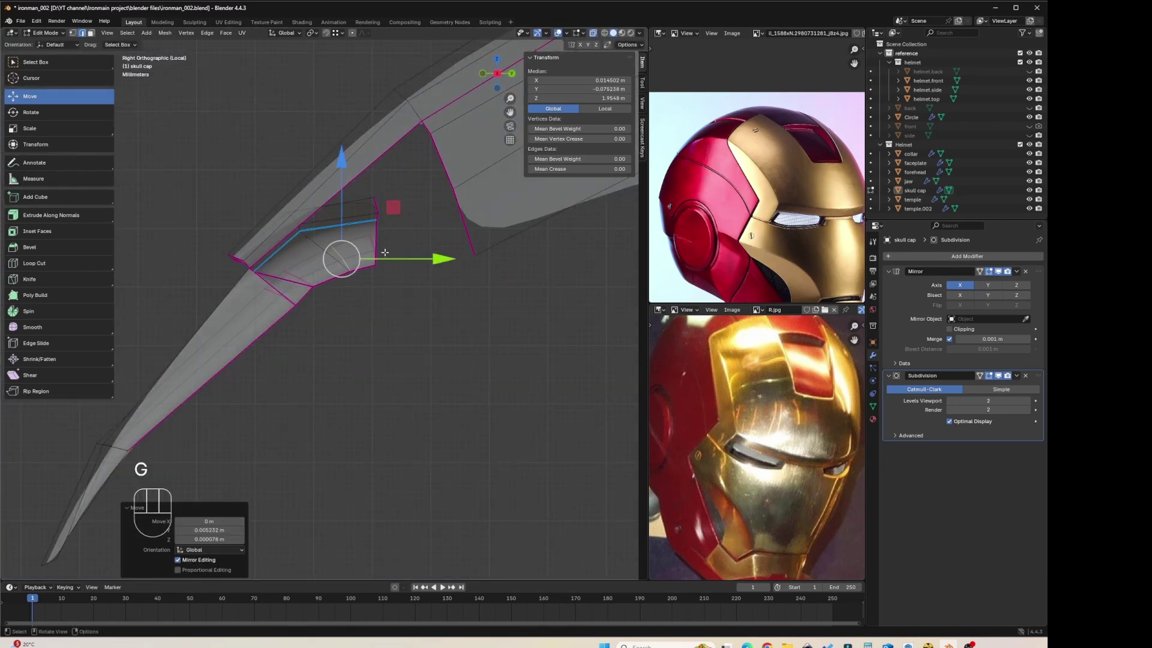
Step: Move the vent floor's innermost end edges about 0.0059 m deeper along Y in the right view
middle_click_drag(373, 244, 385, 264)
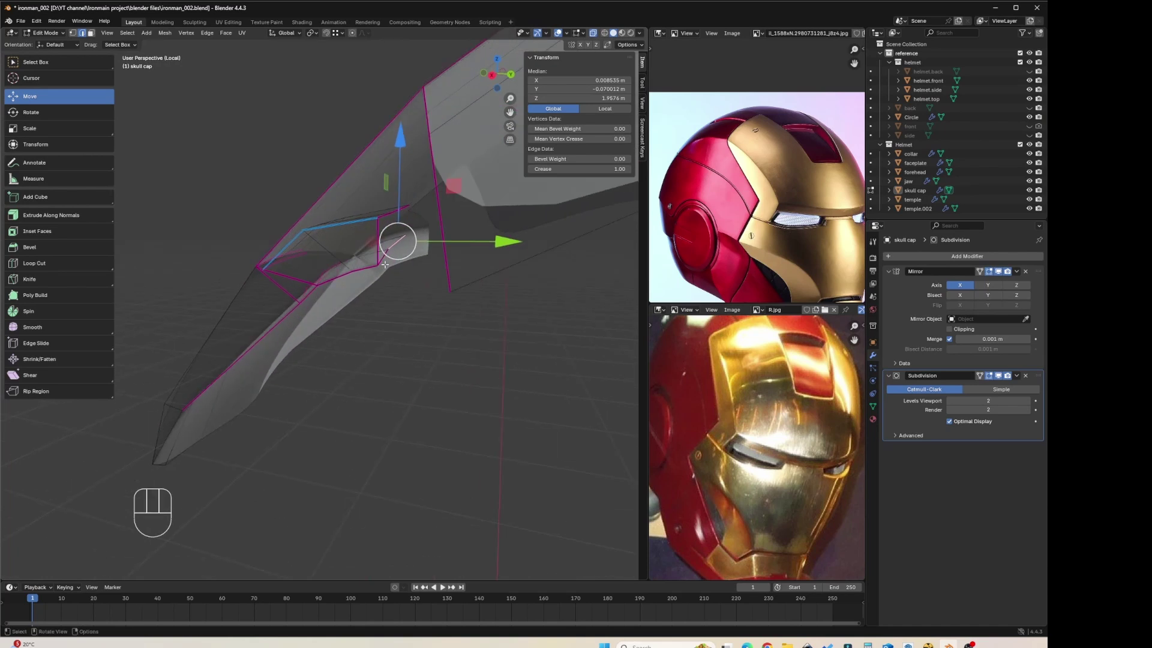
key("grave")
left_click(460, 273)
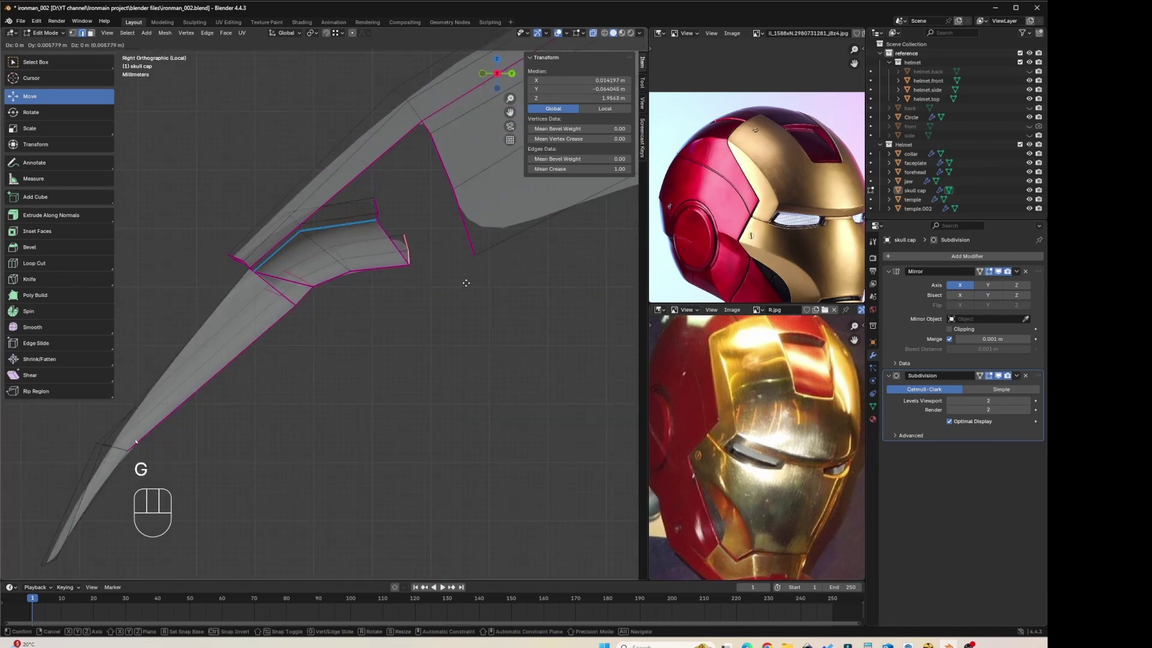
left_click(467, 282)
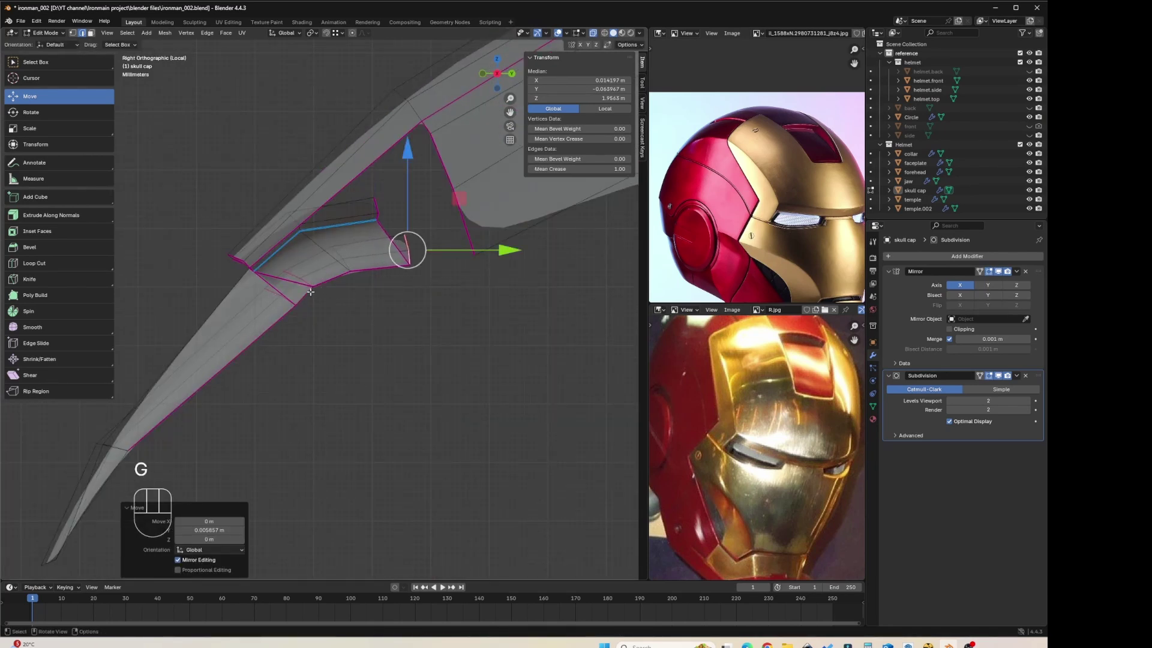
Step: Nudge the vent floor's front edges slightly inward and shift its middle edges about 0.0011 m on Y and -0.0005 m on Z
scroll(310, 292, "up", 3)
left_click(275, 256)
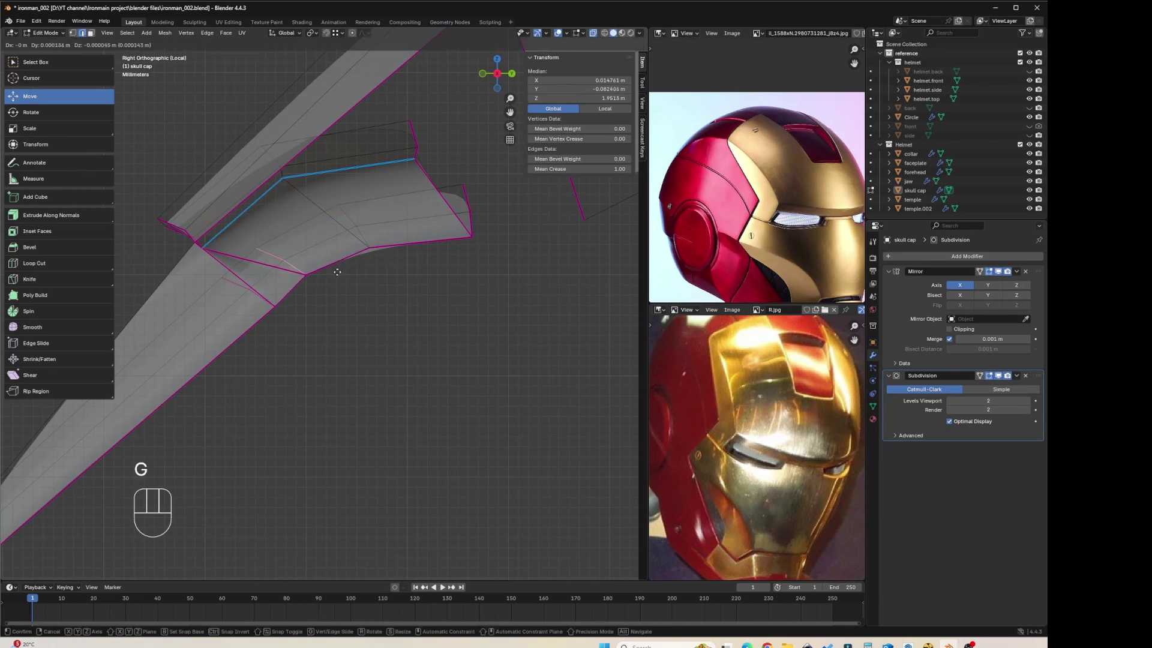
left_click(342, 273)
left_click(354, 221)
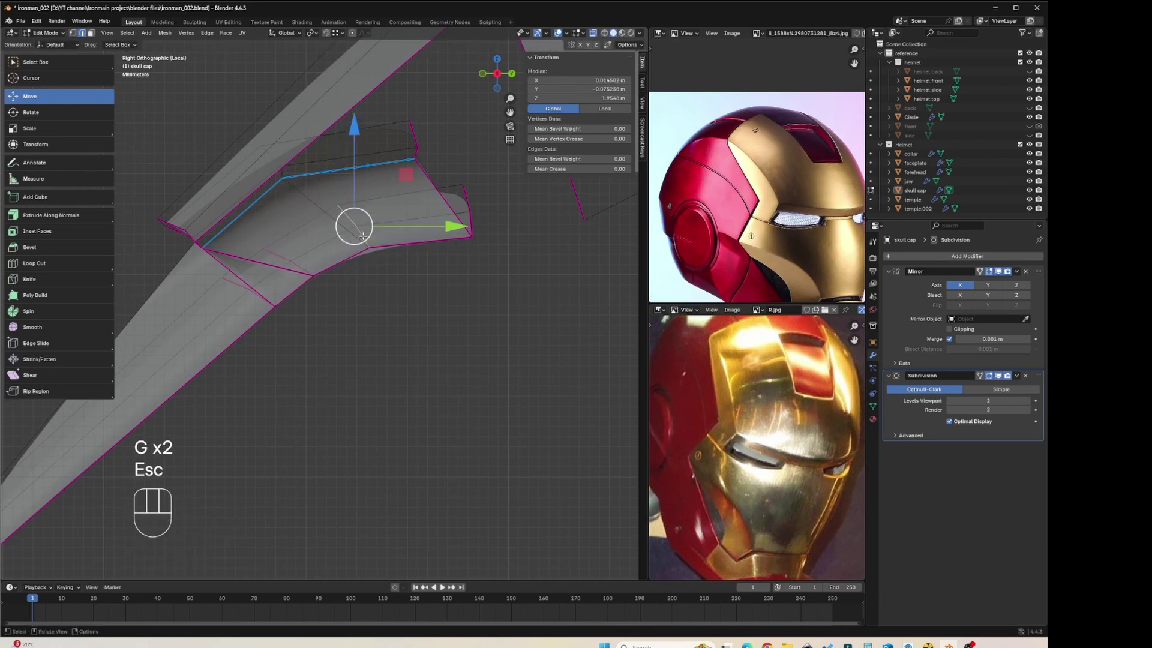
left_click(376, 240)
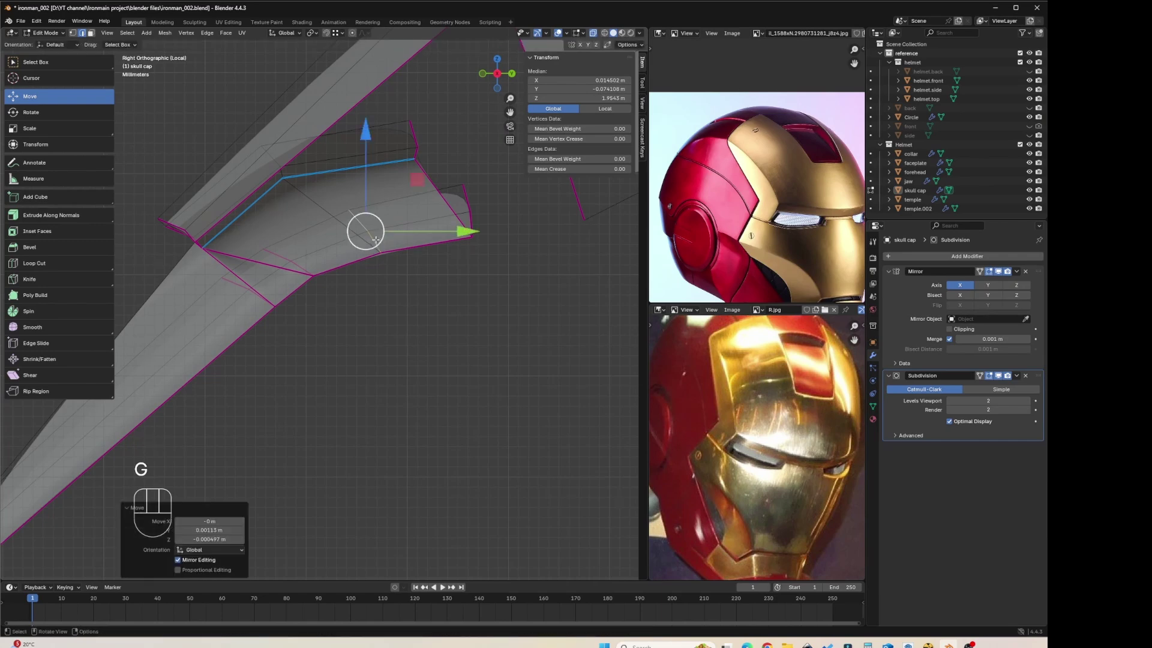
Step: Leave X-ray and the isolated view, and examine the reshaped vent within the whole helmet
middle_click_drag(375, 240, 244, 350)
key("alt+z")
key("Tab")
scroll(372, 345, "up", 5)
scroll(366, 337, "down", 5)
middle_click_drag(369, 388, 385, 338)
key("Tab")
key("Tab")
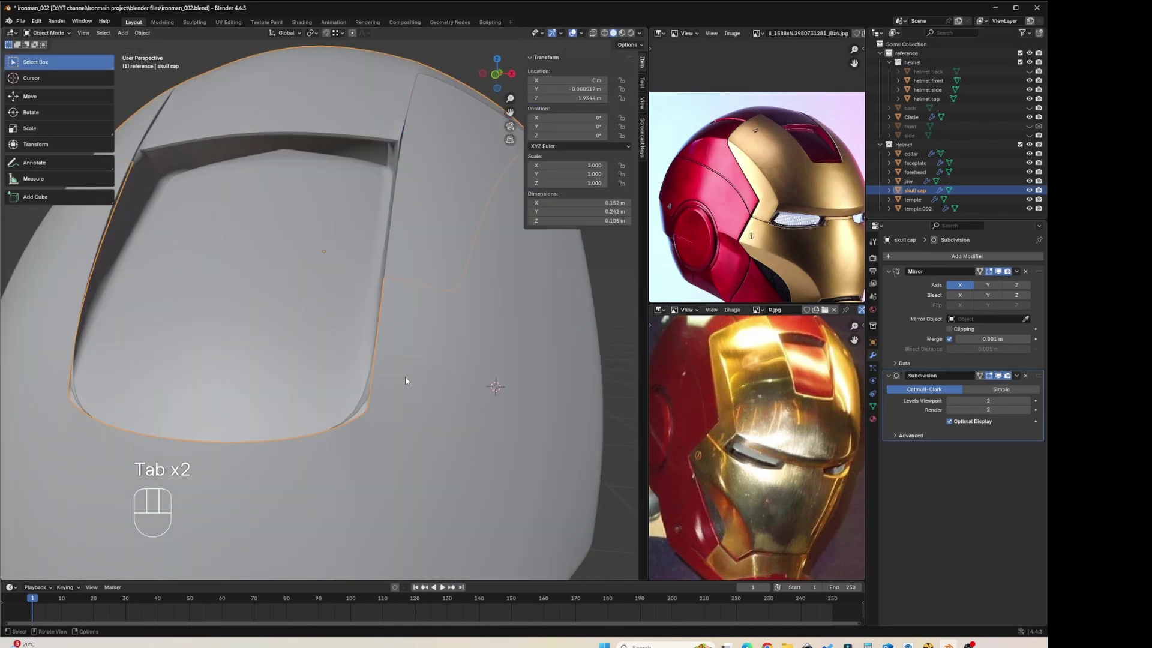
Step: Check how the vent's mesh meets the forehead piece, and view the complete helmet with nothing selected
key("Tab")
middle_click_drag(378, 369, 411, 370)
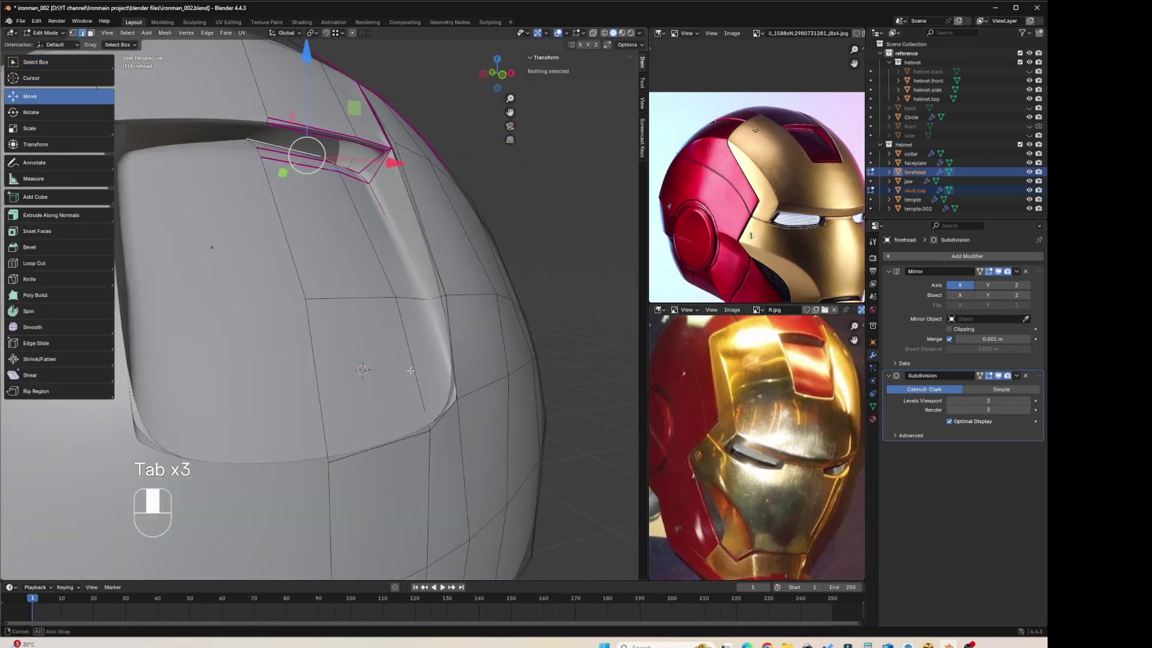
middle_click_drag(602, 358, 548, 355)
key("Tab")
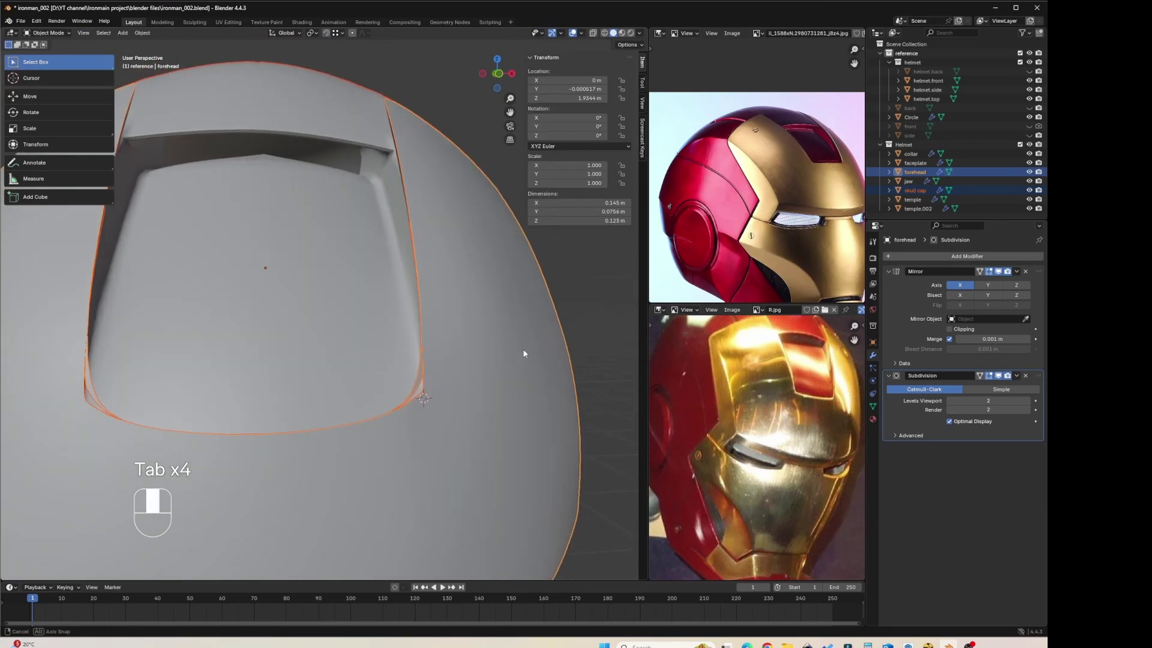
key("Tab")
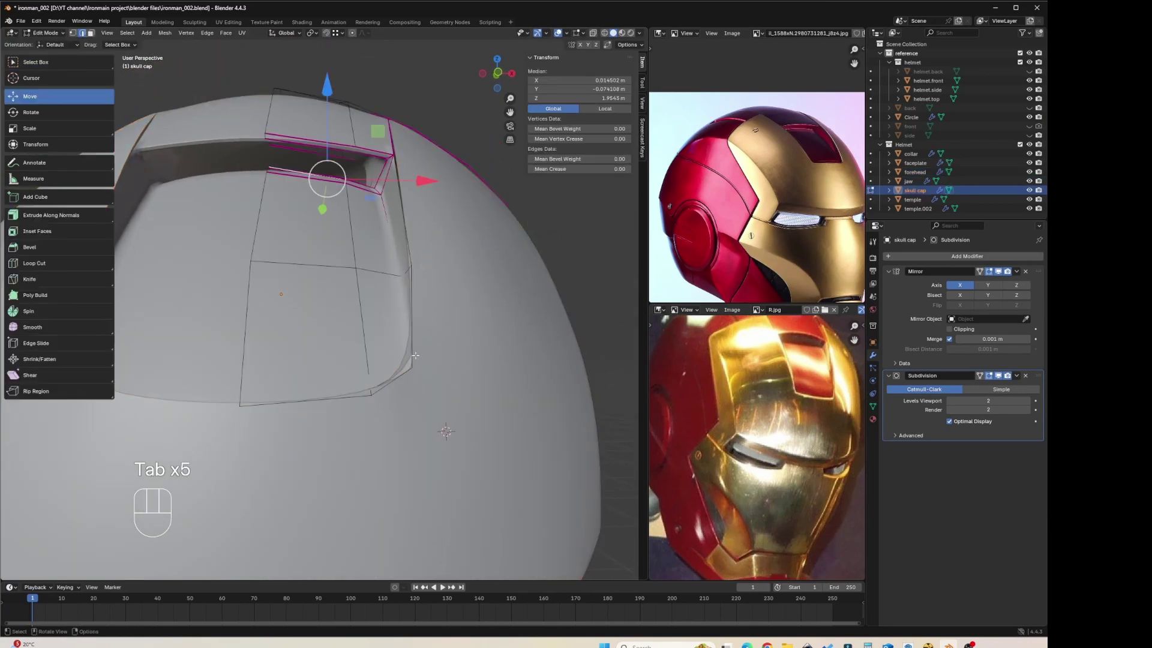
middle_click_drag(378, 355, 407, 371)
key("Tab")
scroll(407, 371, "down", 5)
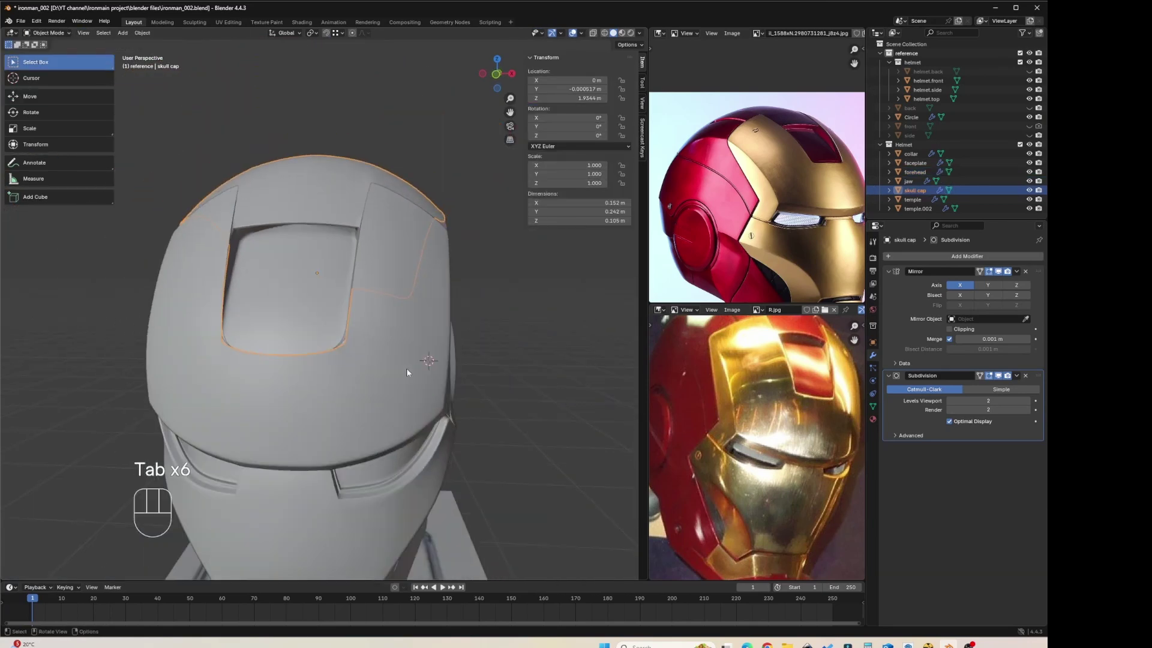
left_click(501, 314)
middle_click_drag(523, 336, 482, 314)
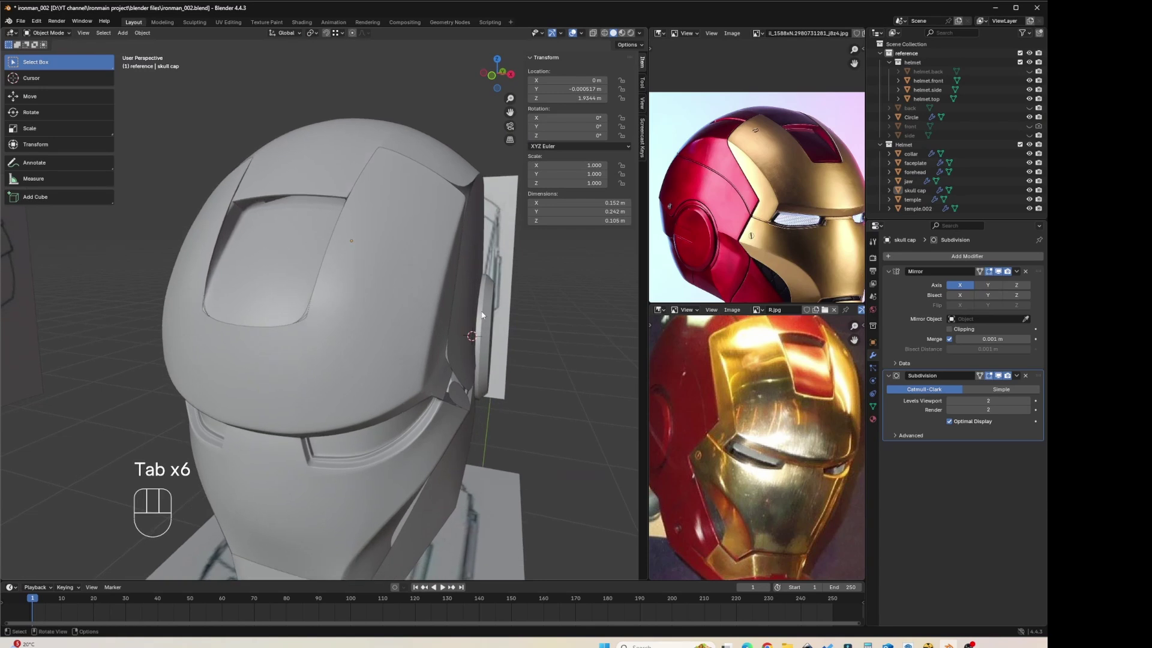
Step: Switch the viewport lighting to MatCap and examine how the helmet's surfaces reflect around the skull cap
middle_click_drag(328, 331, 401, 352)
scroll(310, 321, "down", 3)
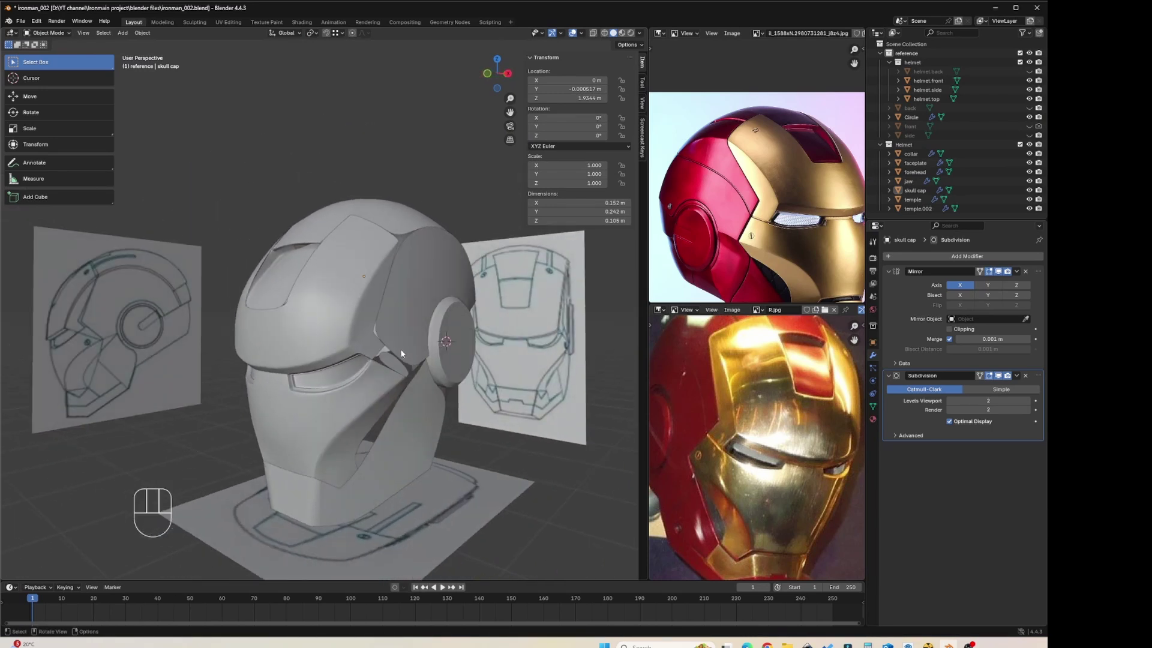
left_click(641, 34)
left_click(654, 77)
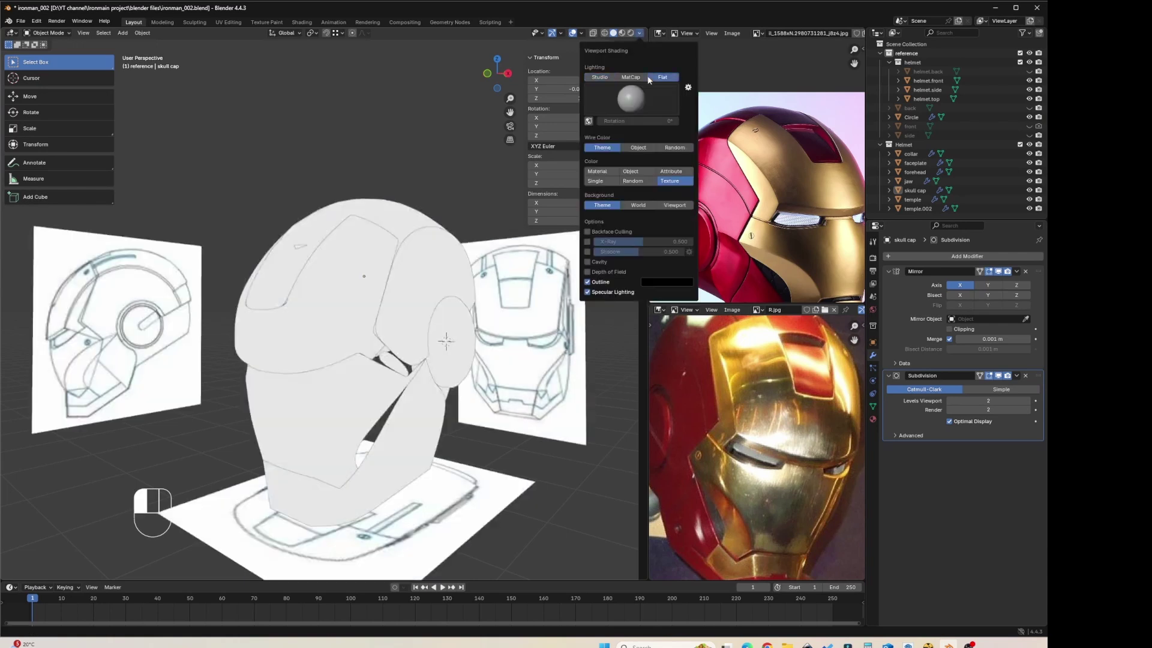
left_click(641, 78)
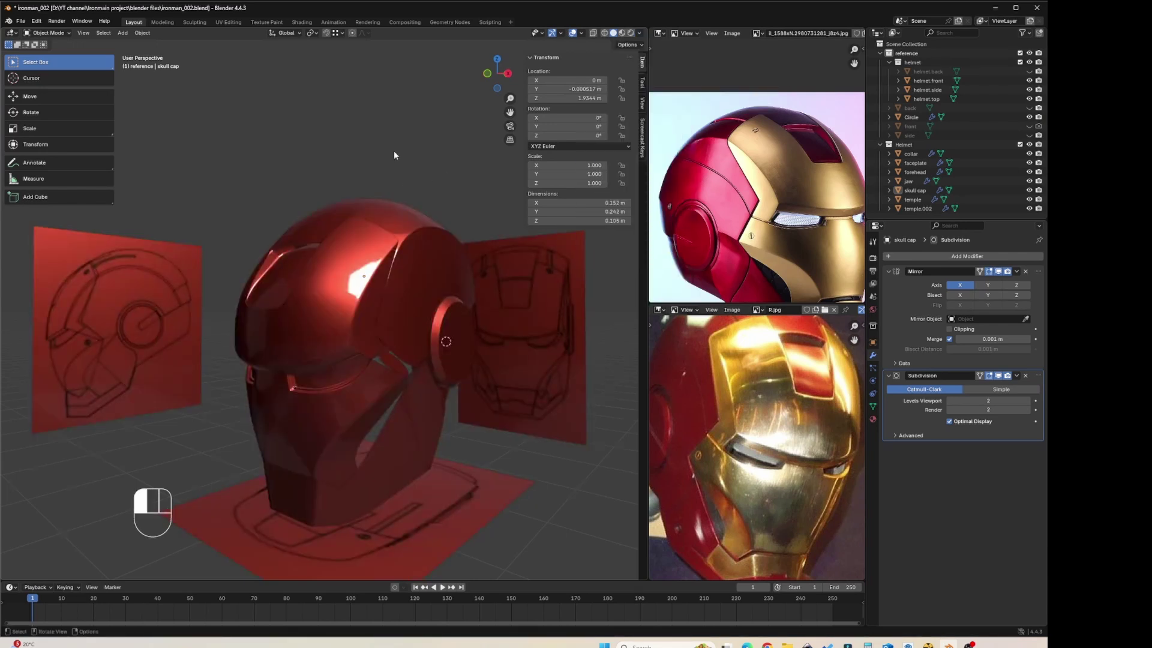
mouse_move(393, 150)
middle_mouse_down()
mouse_move(378, 262)
mouse_move(444, 266)
mouse_move(358, 248)
mouse_move(371, 269)
mouse_move(416, 268)
mouse_move(393, 309)
mouse_move(355, 268)
mouse_move(350, 308)
mouse_move(379, 251)
middle_mouse_up()
scroll(355, 268, "up", 2)
scroll(350, 307, "up", 4)
Step: Inspect the skull cap's mesh at the vent's upper corner, and return the viewport lighting to Studio
key("Tab")
middle_click_drag(357, 214, 353, 259)
scroll(341, 267, "up", 3)
middle_click_drag(353, 259, 351, 350, "shift")
scroll(344, 329, "up", 2)
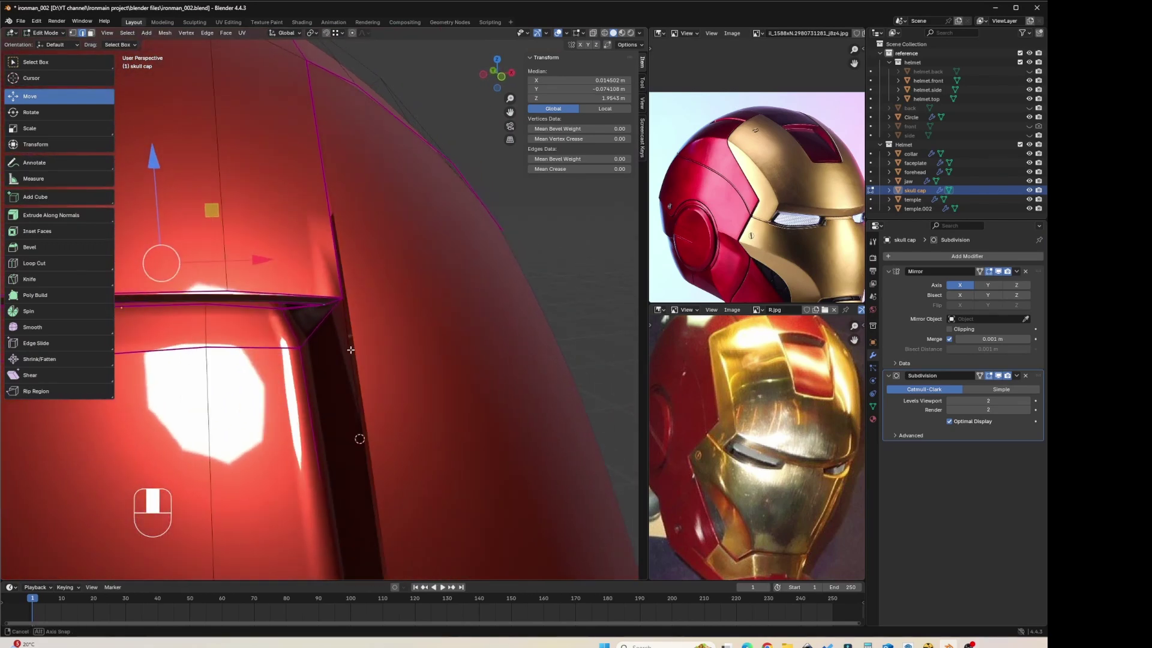
key("alt+z")
key("alt+z")
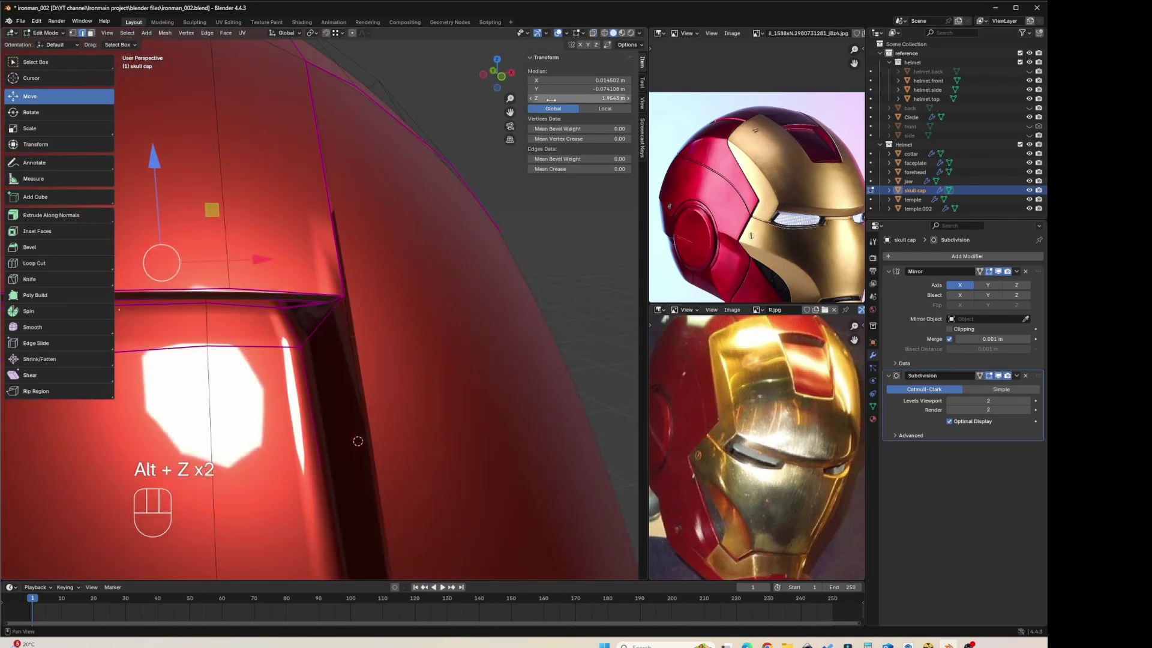
left_click(640, 34)
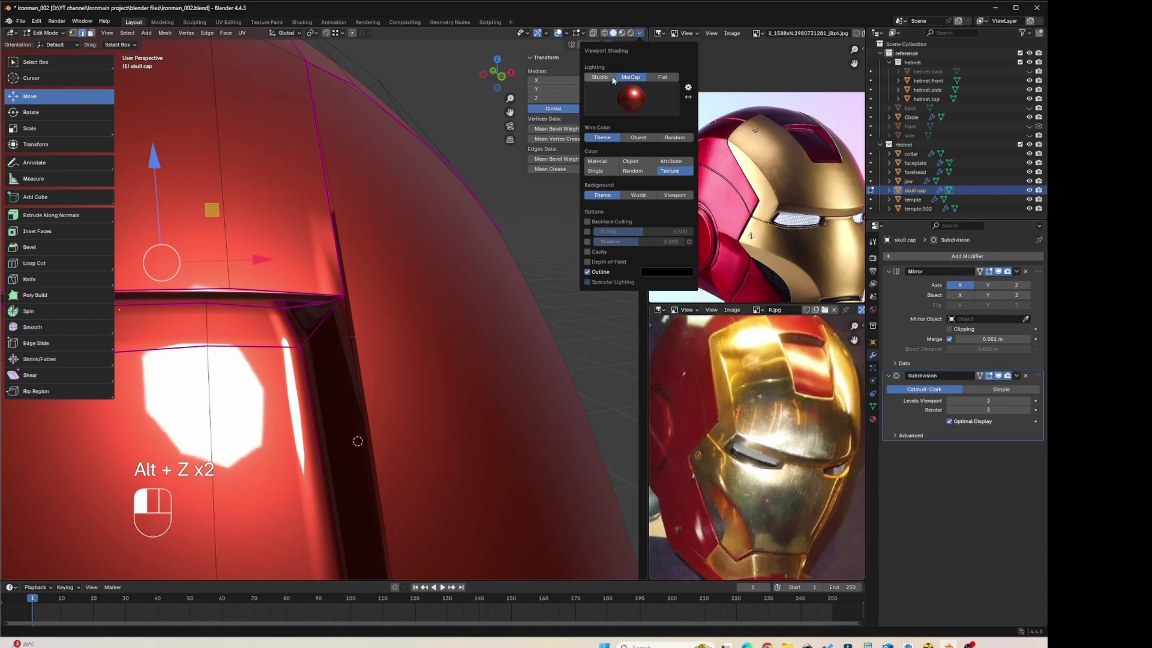
left_click(612, 79)
Step: Move the vertex at the vent's upper outer corner about 0.00036 m outward along X with proportional editing enabled
middle_click_drag(393, 198, 352, 219)
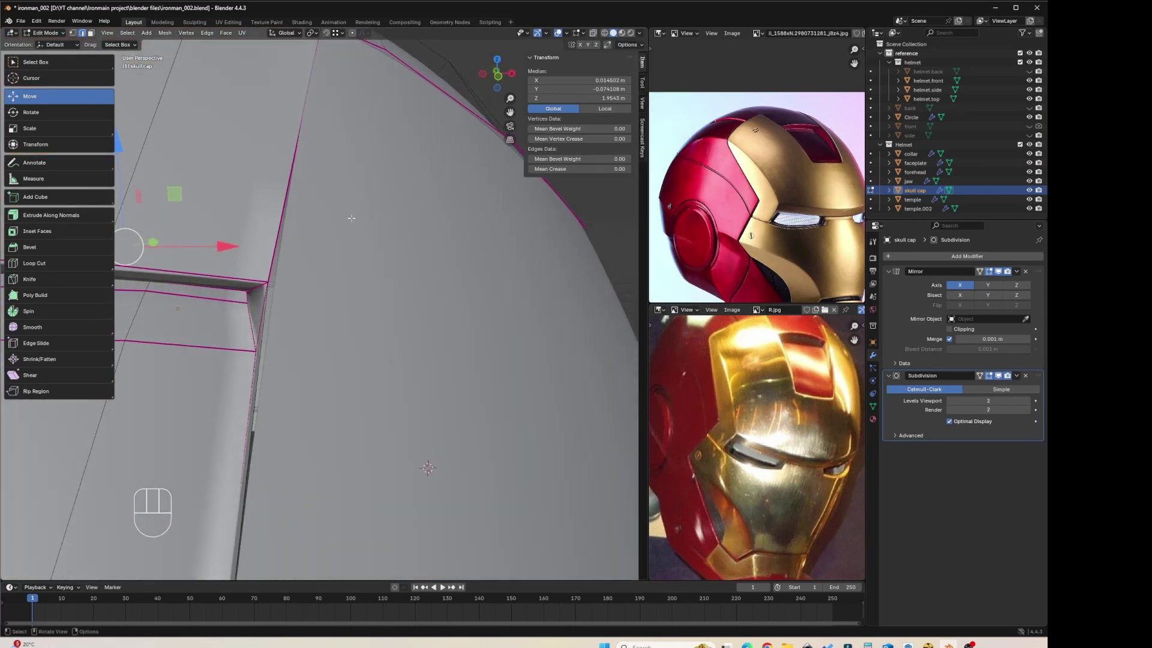
scroll(316, 294, "down", 2)
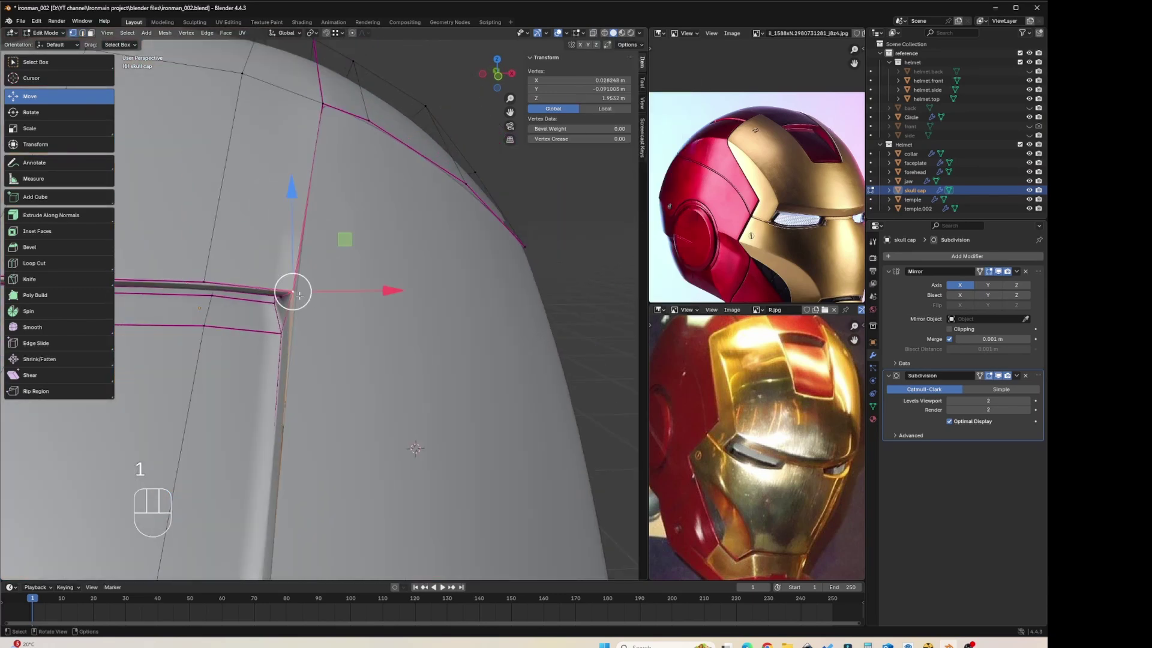
scroll(300, 296, "up", 5)
middle_click_drag(289, 330, 367, 270, "shift")
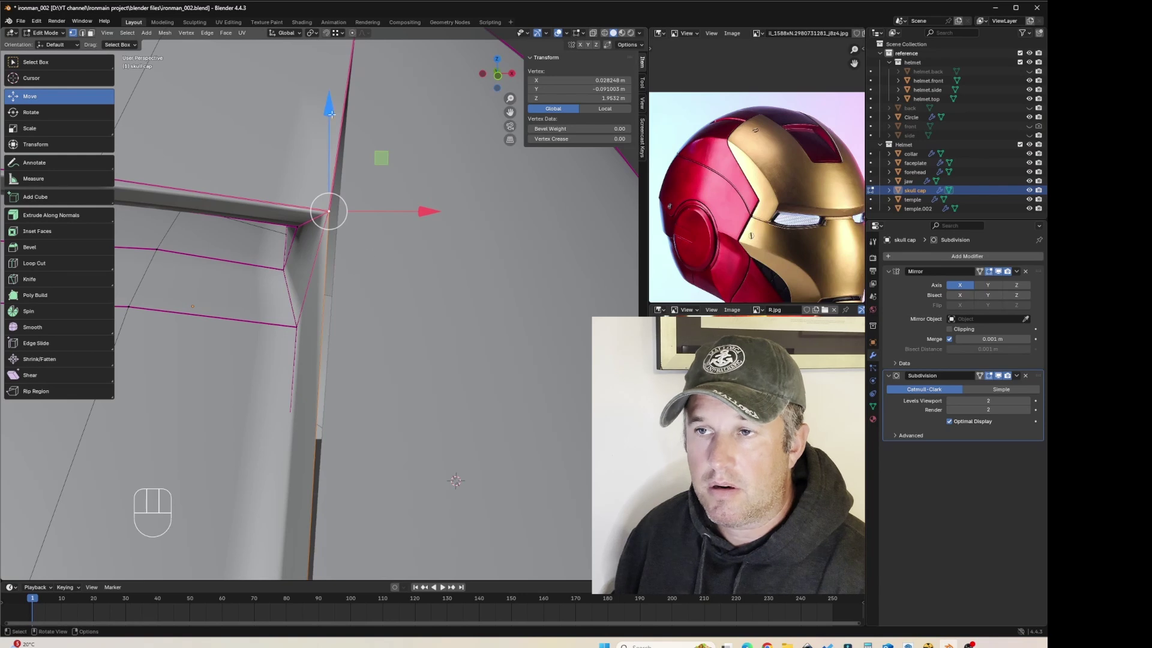
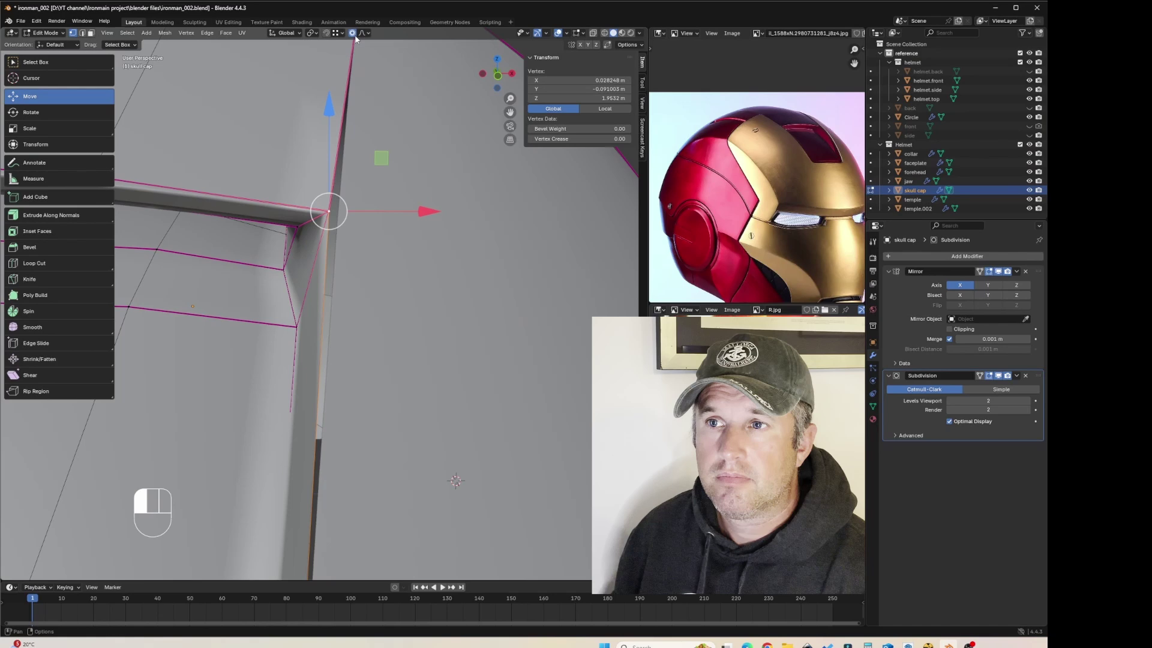
key("g")
key("x")
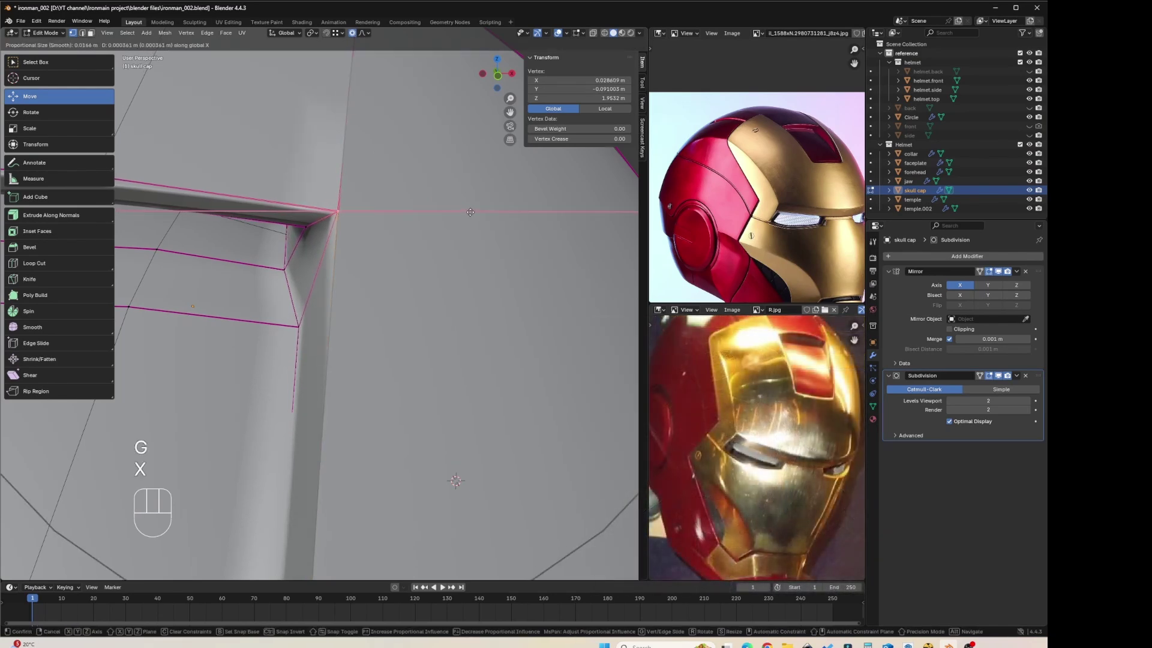
left_click(468, 213)
Step: Check the moved vent corner against the forehead piece by viewing each mesh and the helmet from several angles
middle_click_drag(468, 213, 367, 260)
key("Tab")
left_click(413, 280)
key("Tab")
key("Tab")
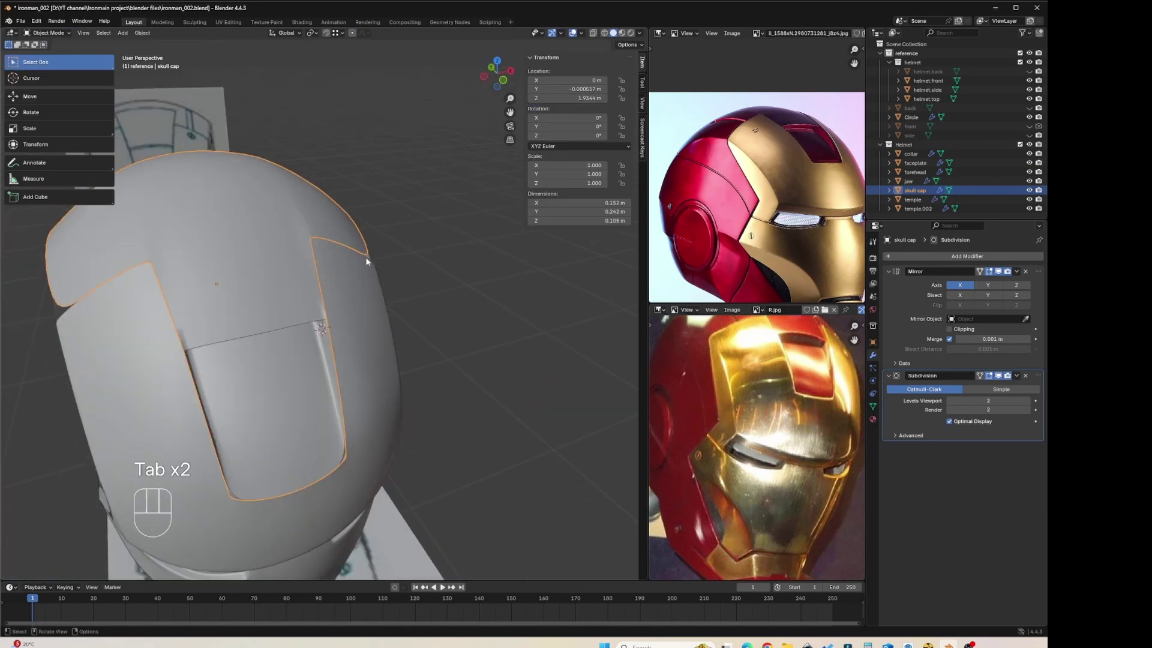
left_click(379, 294)
key("Tab")
middle_click_drag(382, 307, 325, 201)
key("Tab")
left_click(320, 196)
scroll(320, 198, "down", 10)
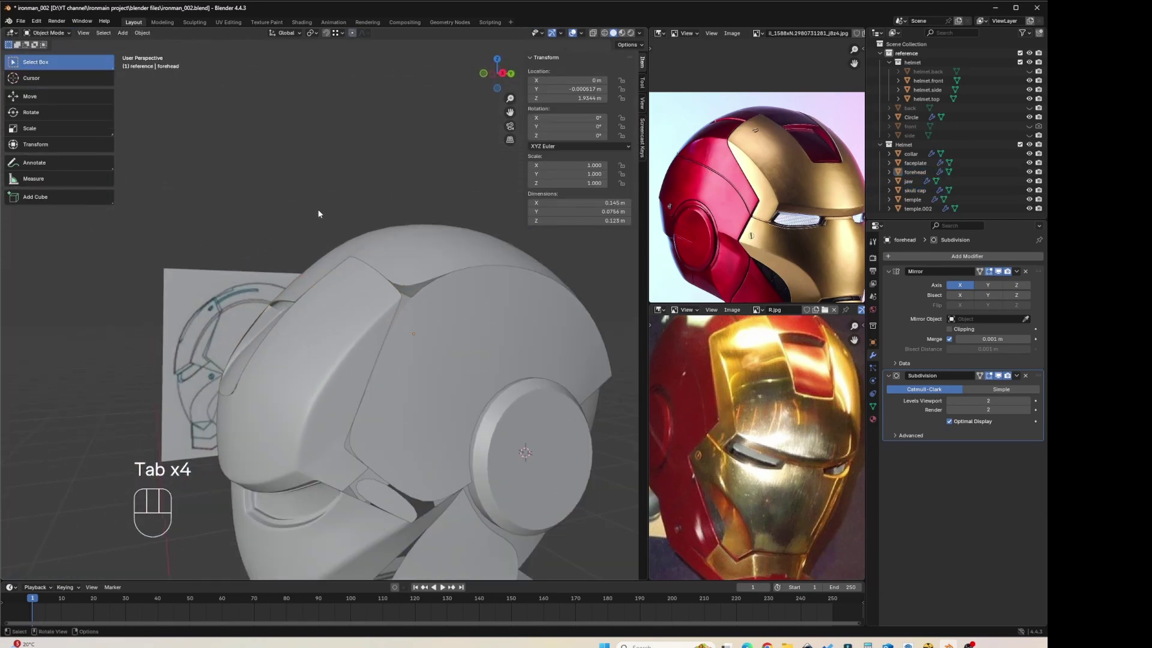
Step: Open the skull cap and forehead meshes together and examine how they meet along the vent's side
middle_click_drag(305, 270, 253, 284)
scroll(334, 271, "up", 10)
left_click(275, 271)
key("Tab")
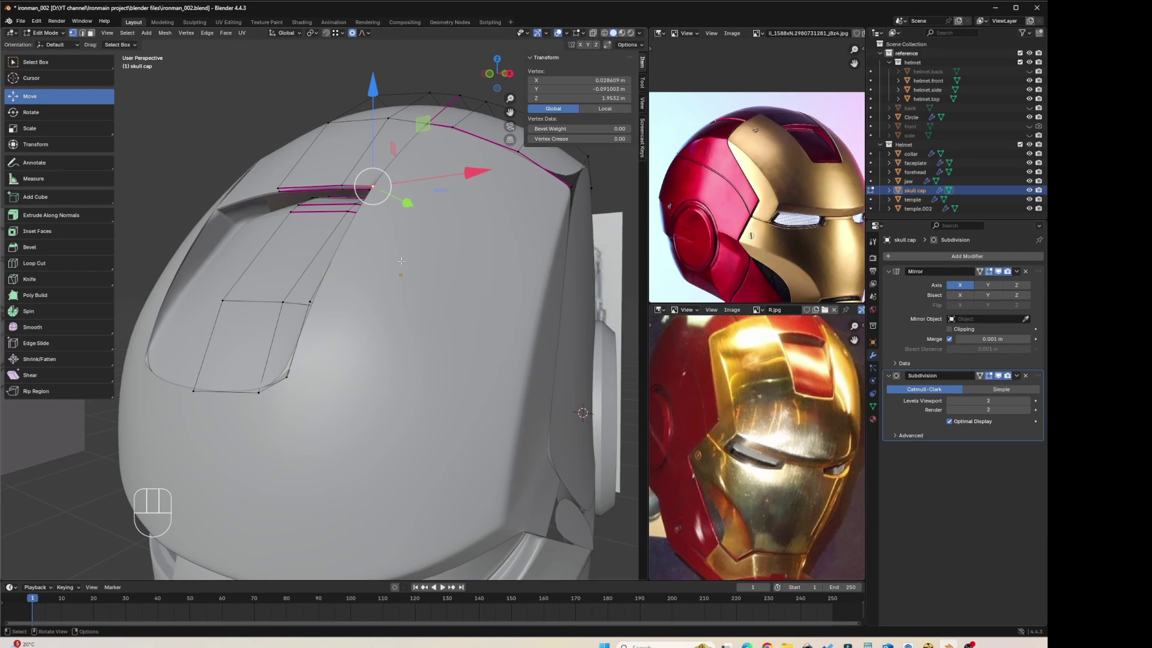
key("Tab")
key("Tab")
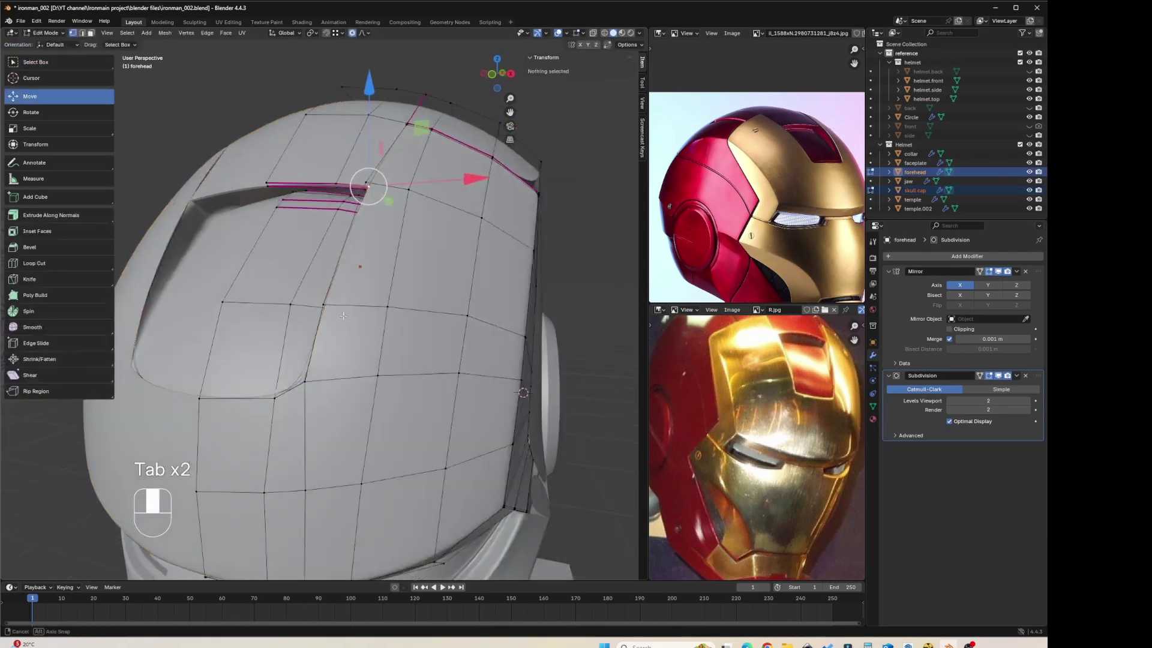
middle_click_drag(290, 312, 404, 311)
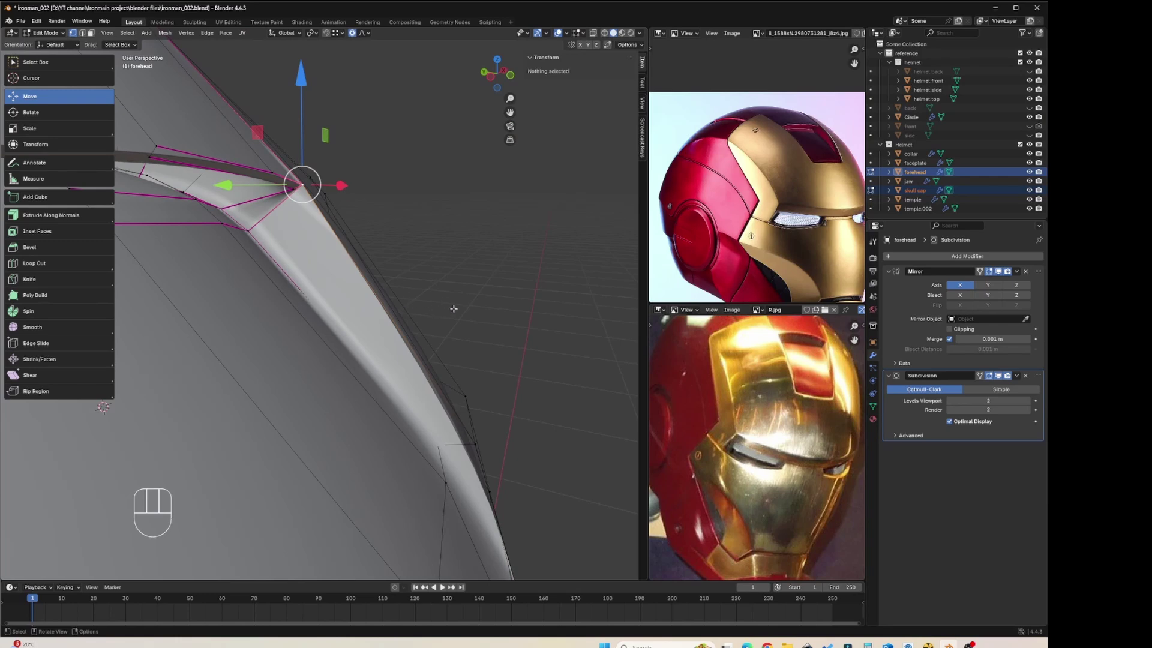
scroll(454, 308, "down", 6)
key("Tab")
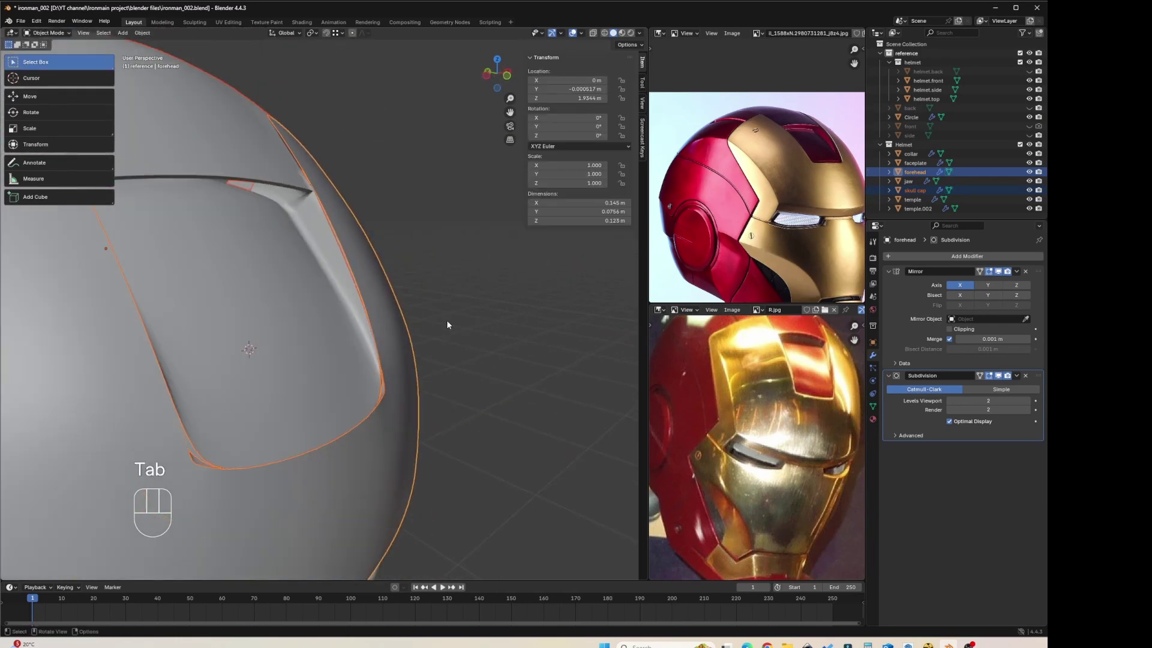
Step: Shift the skull cap's two vertices at the vent's rounded lower corner slightly with proportional editing to fit the forehead opening
middle_click_drag(446, 325, 398, 330)
scroll(399, 330, "up", 6)
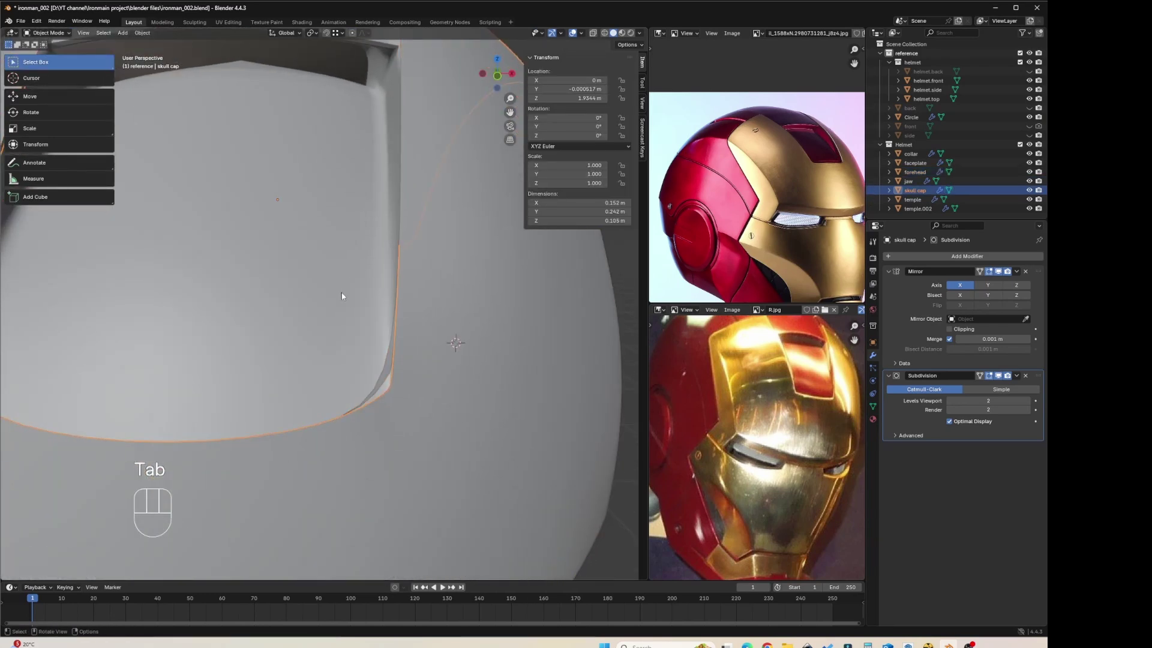
key("Tab")
key("g")
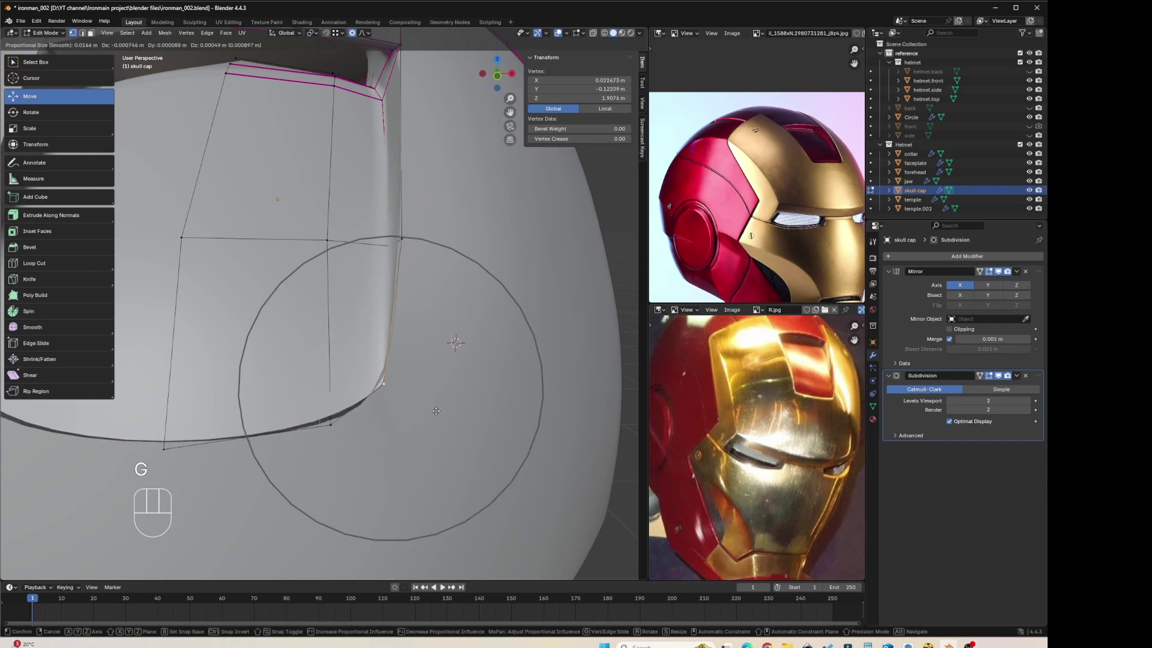
left_click(436, 411)
key("g")
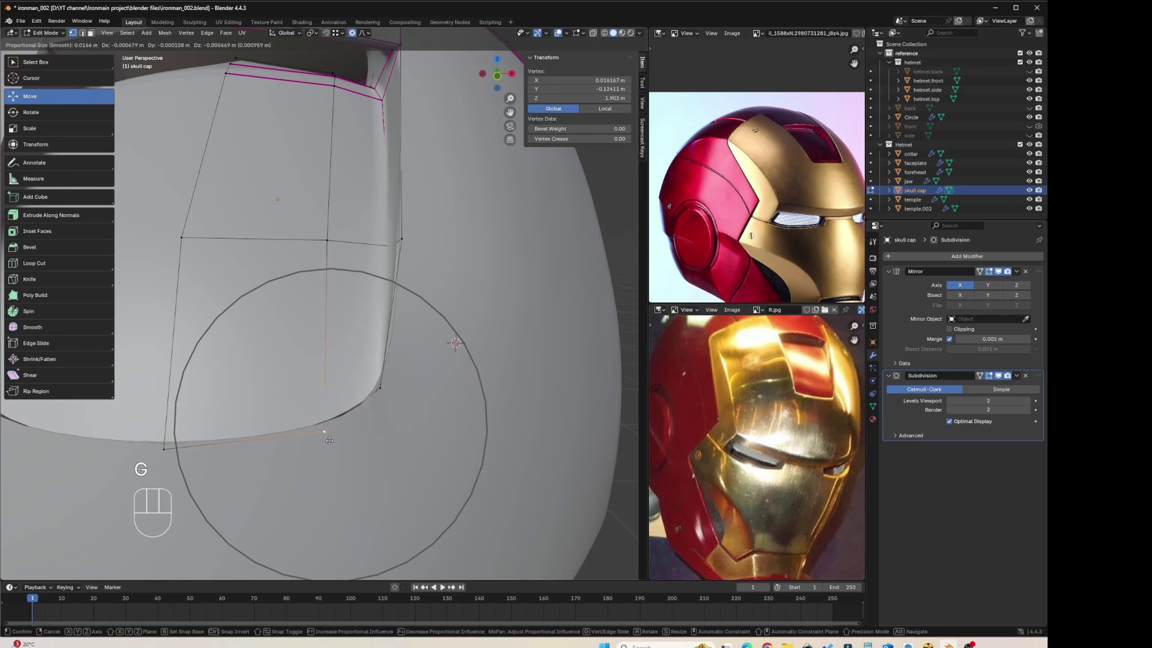
left_click(334, 440)
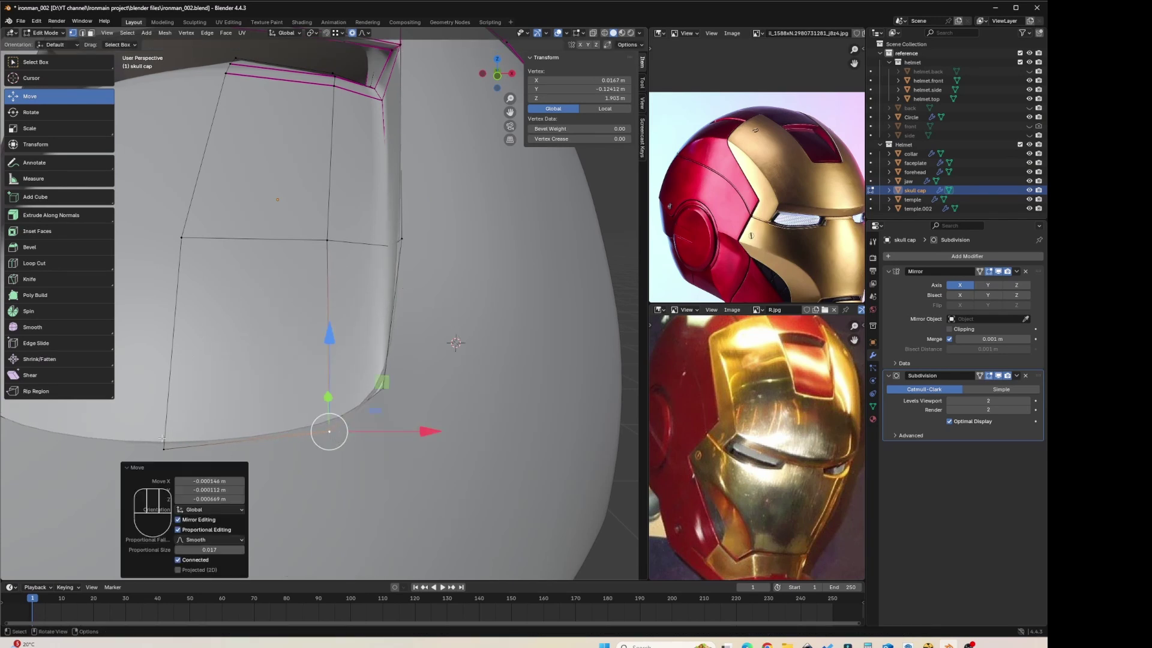
Step: Nudge the outer vertex of the vent's lower corner again, using a smaller proportional size of about 0.0064 m
left_click(381, 391)
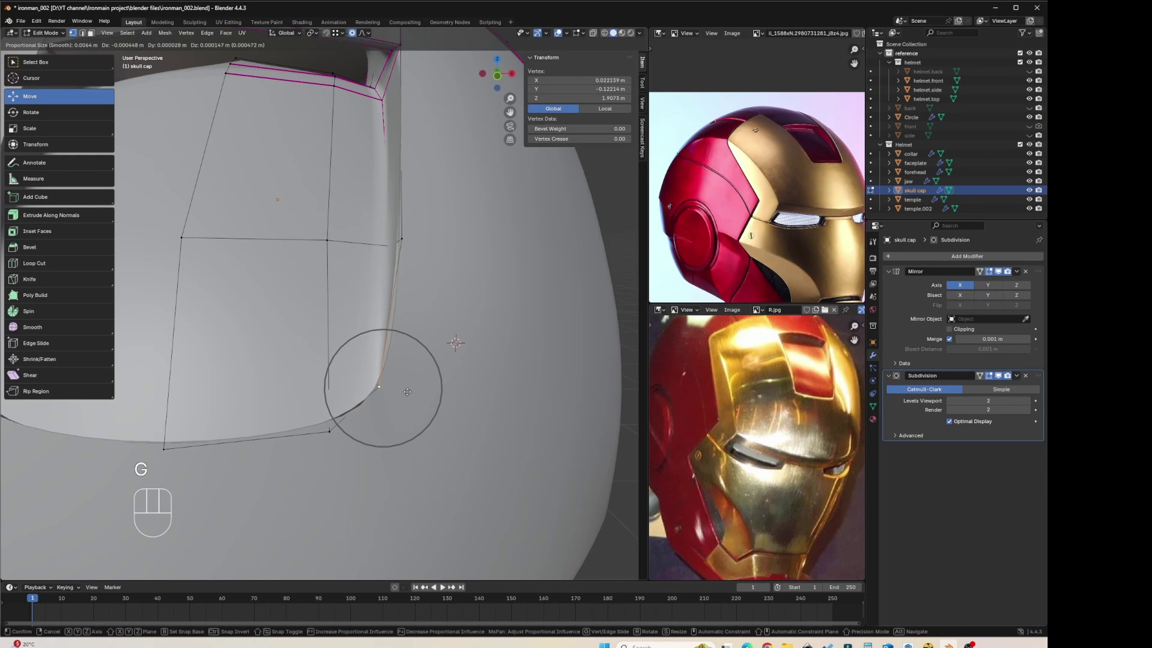
left_click(407, 391)
middle_click_drag(407, 391, 455, 398)
middle_click_drag(538, 355, 397, 325)
scroll(567, 340, "down", 3)
key("Tab")
scroll(466, 320, "down", 2)
Step: Move the forehead's vertex at the rounded lower corner of the vent opening about 0.0004 m with proportional editing
left_click(465, 320)
left_click(387, 321)
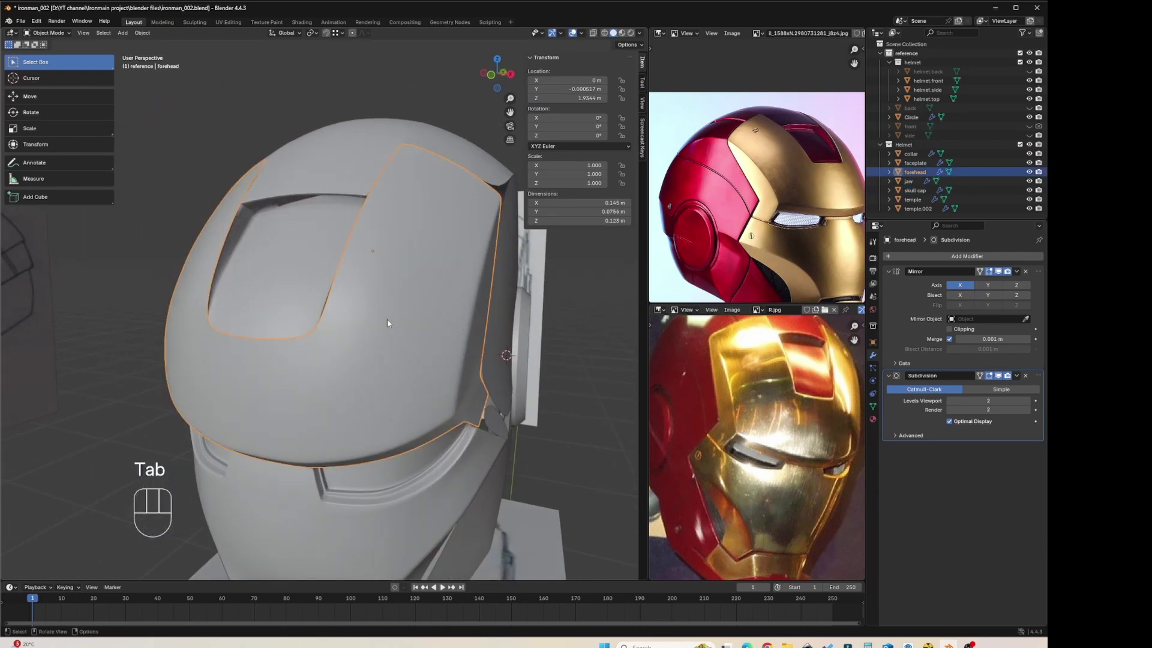
key("Tab")
scroll(360, 333, "up", 4)
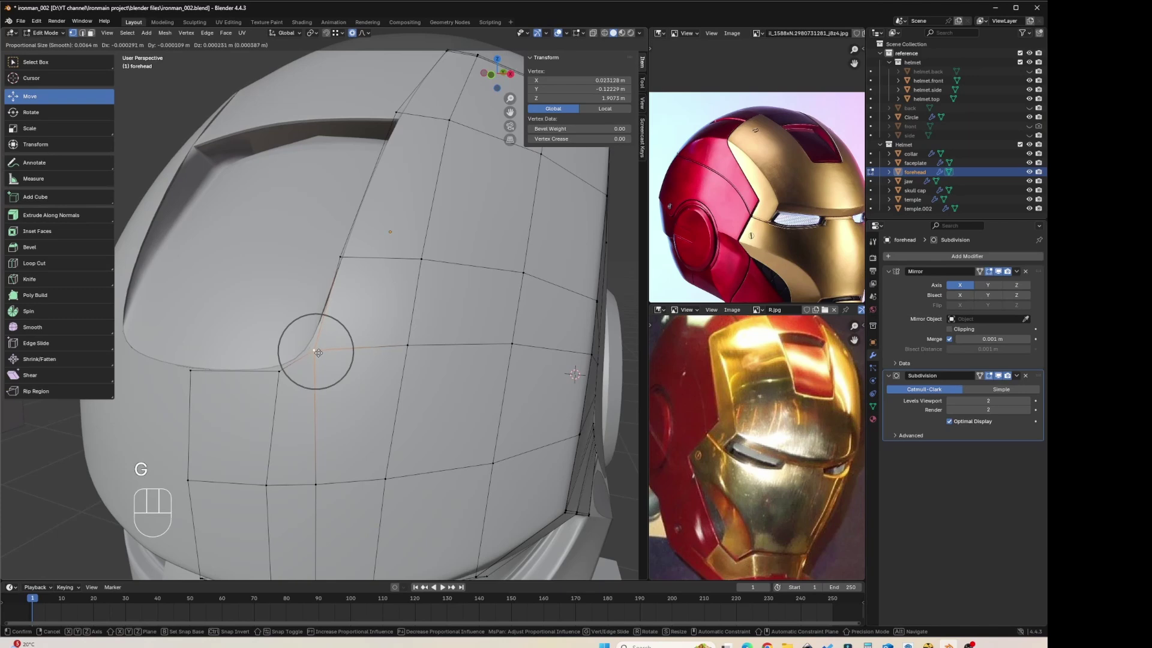
left_click(314, 353)
middle_click_drag(336, 349, 500, 324)
left_click(553, 295)
scroll(501, 324, "down", 2)
key("Tab")
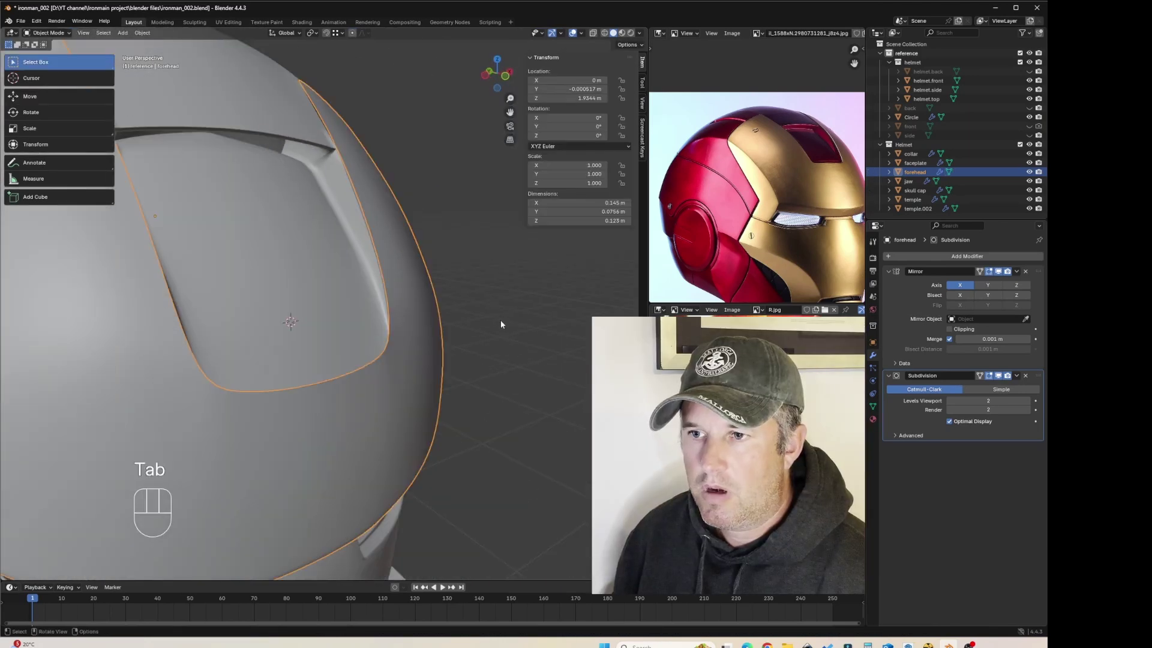
Step: Adjust the skull cap's vertices along the creased row near the vent floor's inner end
scroll(500, 319, "down", 2)
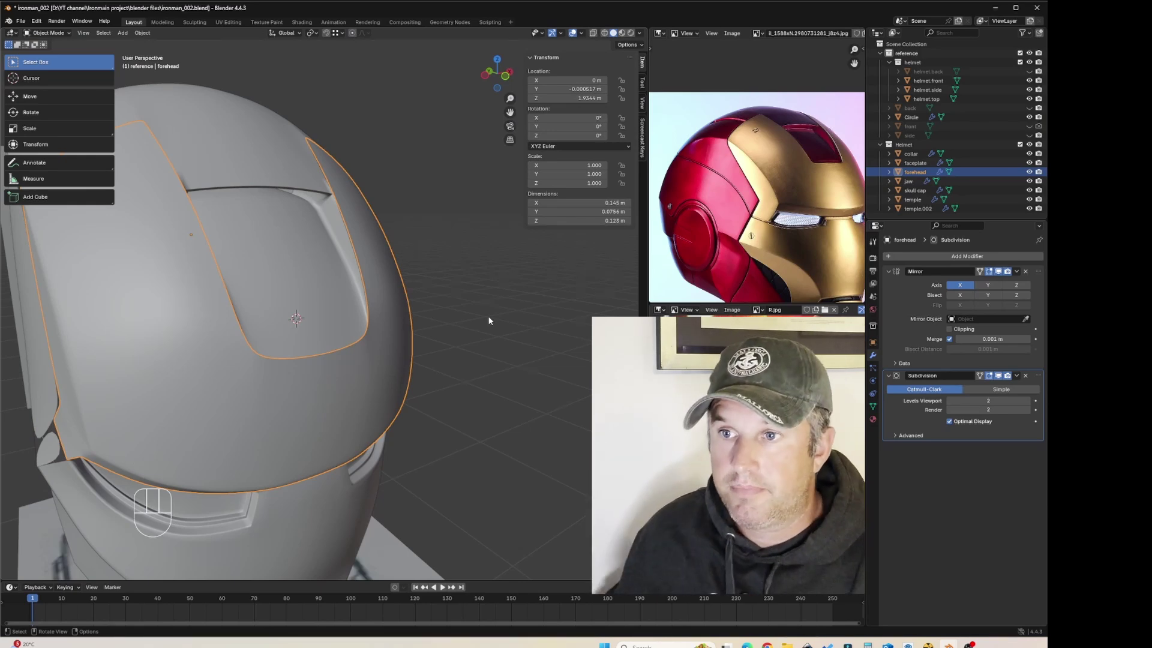
mouse_move(487, 316)
middle_mouse_down()
mouse_move(449, 293)
mouse_move(481, 309)
middle_mouse_up()
left_click(332, 245)
key("Tab")
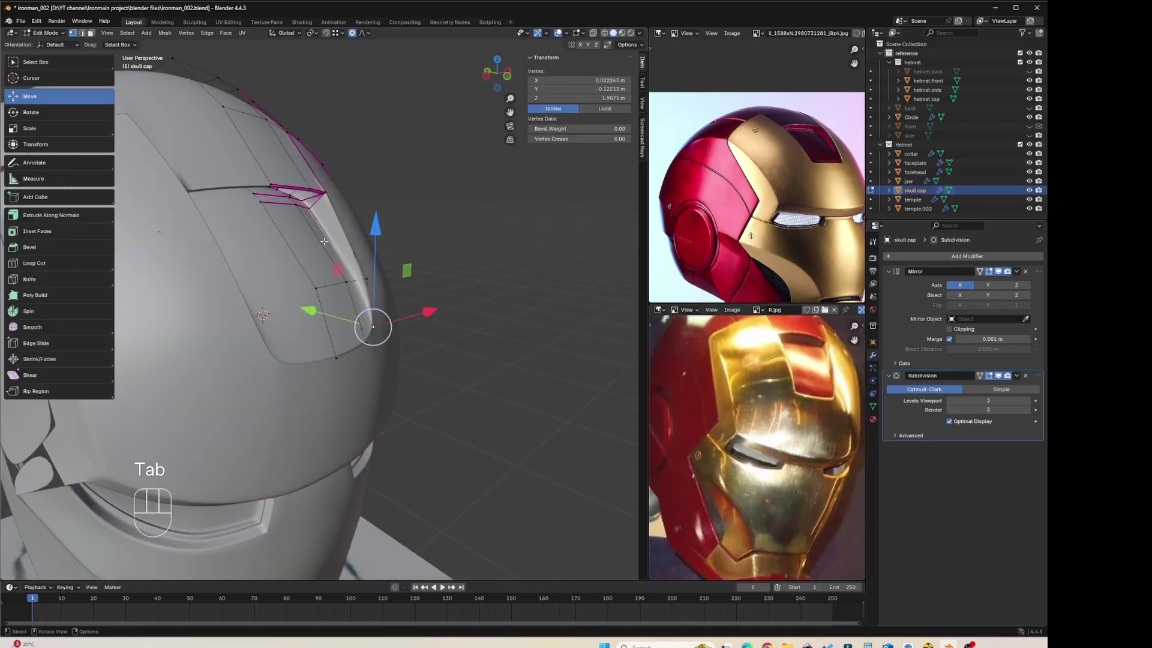
scroll(321, 235, "up", 3)
mouse_move(309, 225)
middle_mouse_down("shift")
mouse_move(314, 233)
mouse_move(304, 221)
middle_mouse_up("shift")
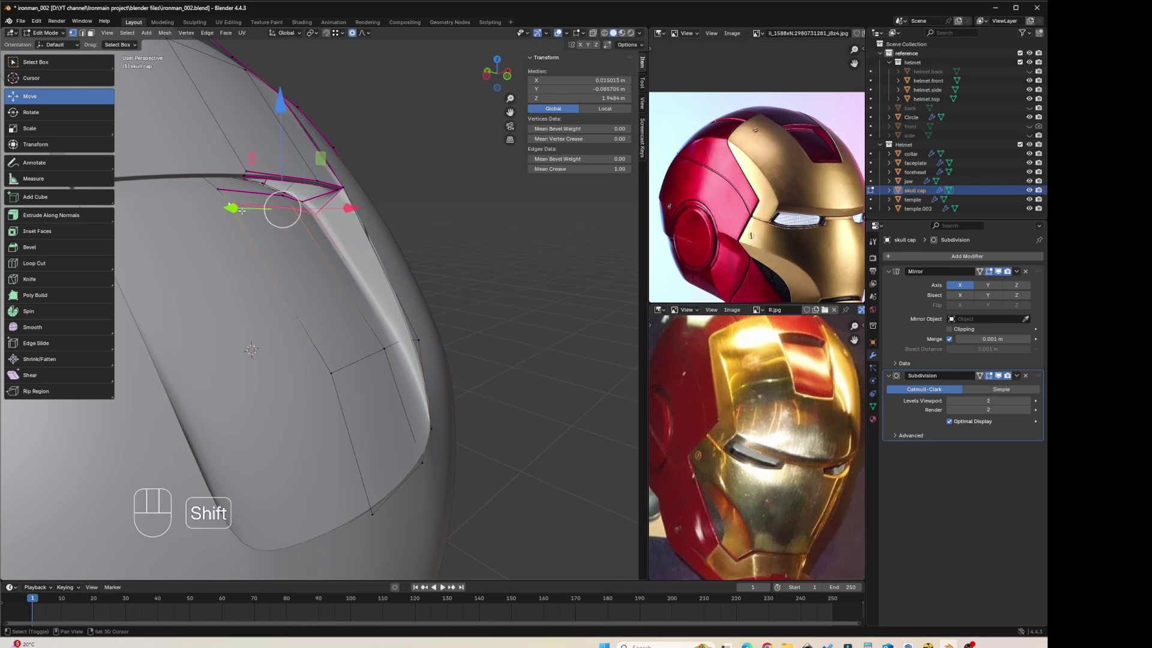
left_click(284, 236)
key("Tab")
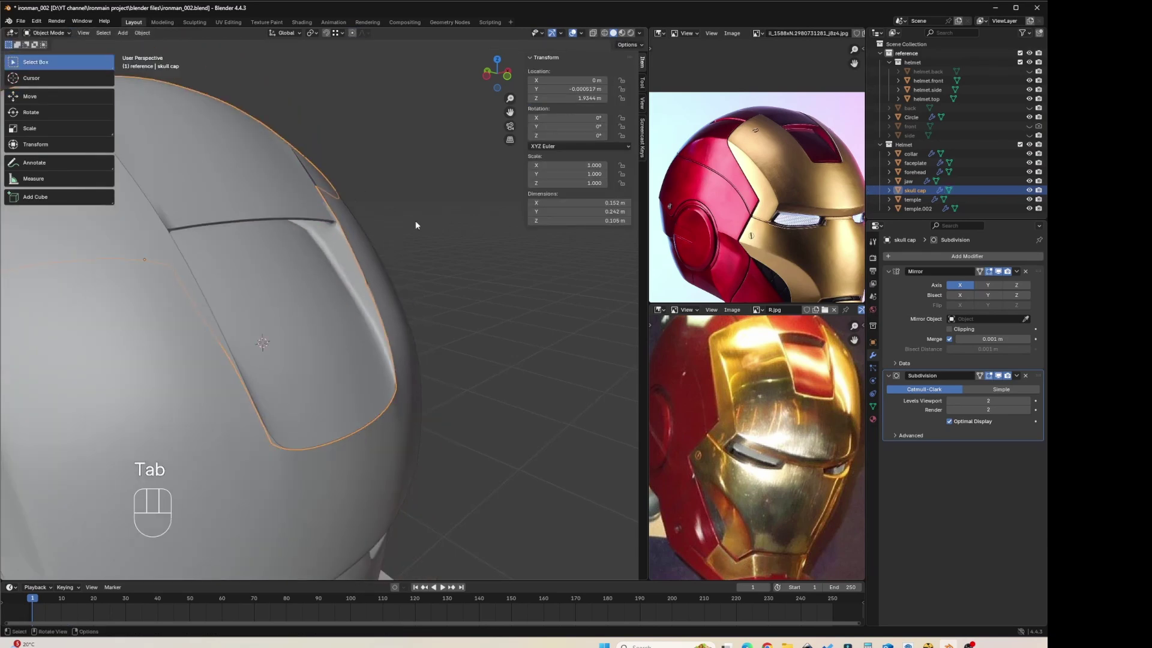
Step: Set the mean crease of the middle edge row at the vent floor's inner end to 0.00
middle_click_drag(431, 220, 383, 295)
key("Tab")
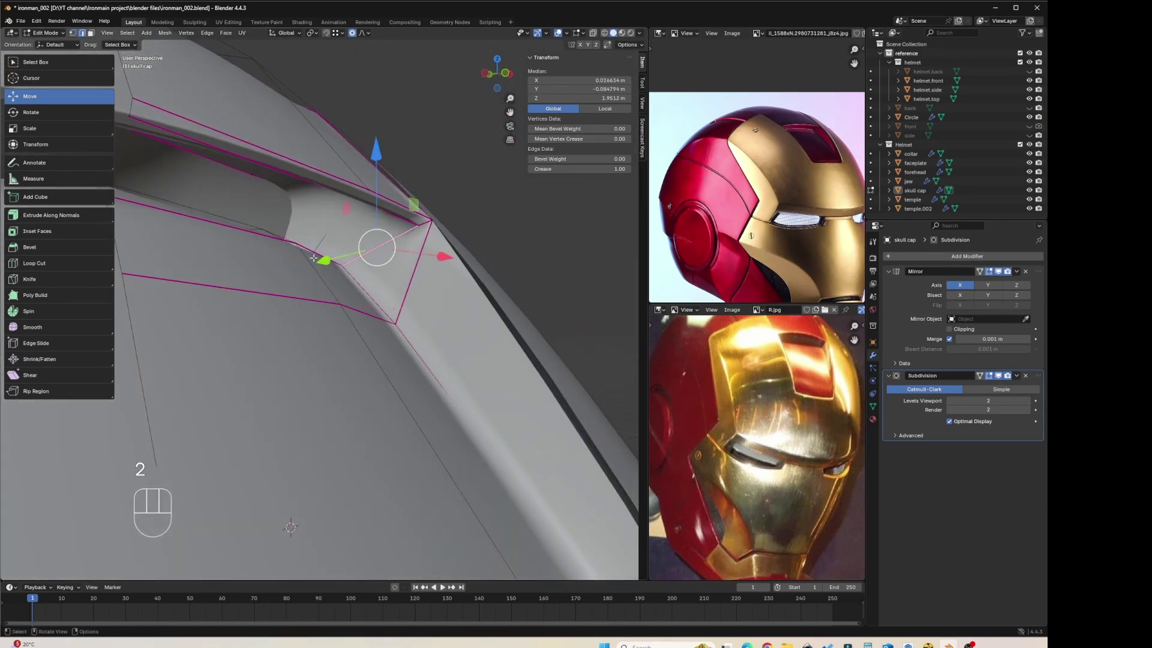
middle_click_drag(314, 258, 322, 248)
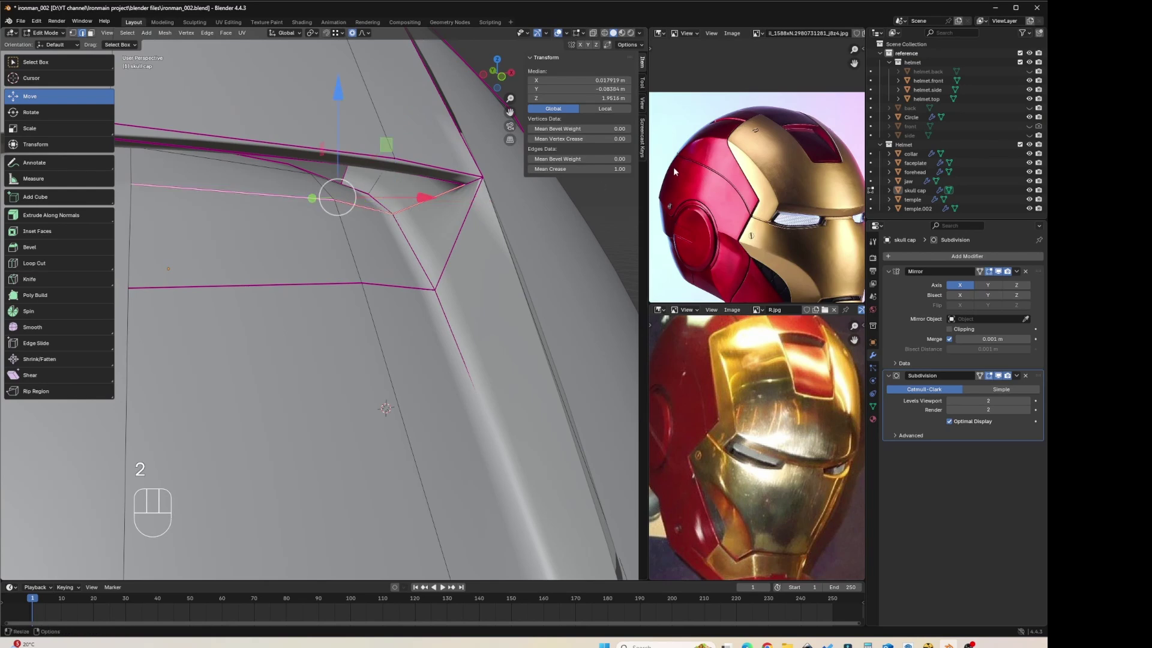
key("Tab")
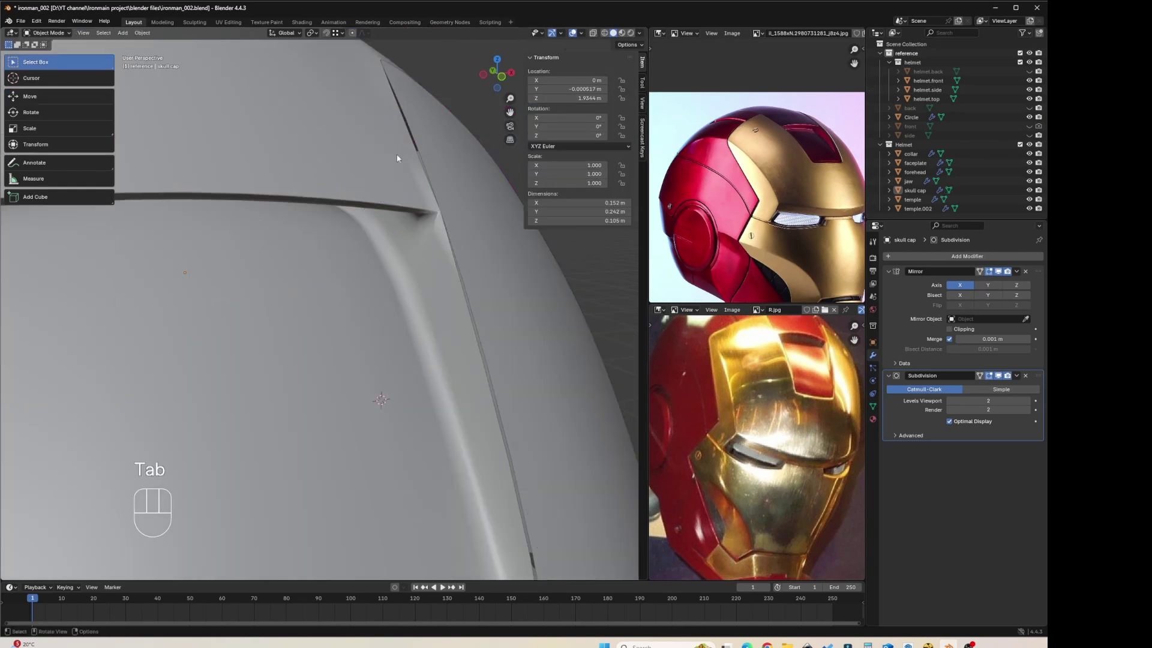
Step: Examine the vent's softened inner end within the whole helmet and its mesh from the front
scroll(433, 149, "down", 3)
scroll(434, 148, "down", 4)
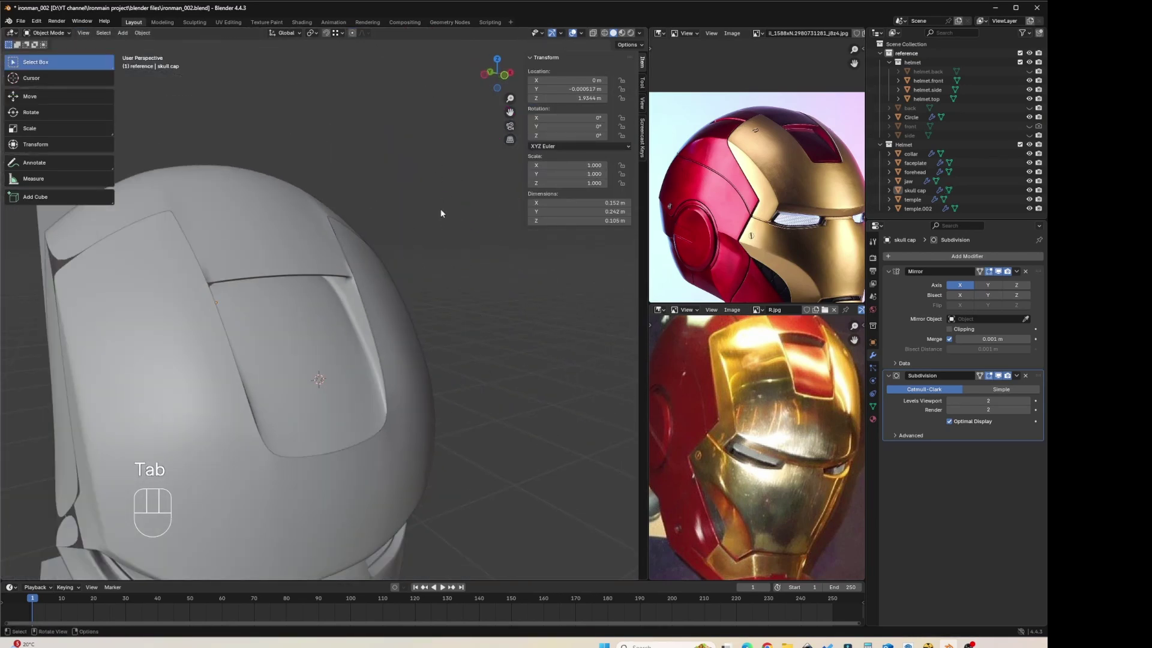
middle_click_drag(442, 216, 445, 250)
scroll(383, 234, "down", 2)
scroll(384, 234, "up", 1)
key("Tab")
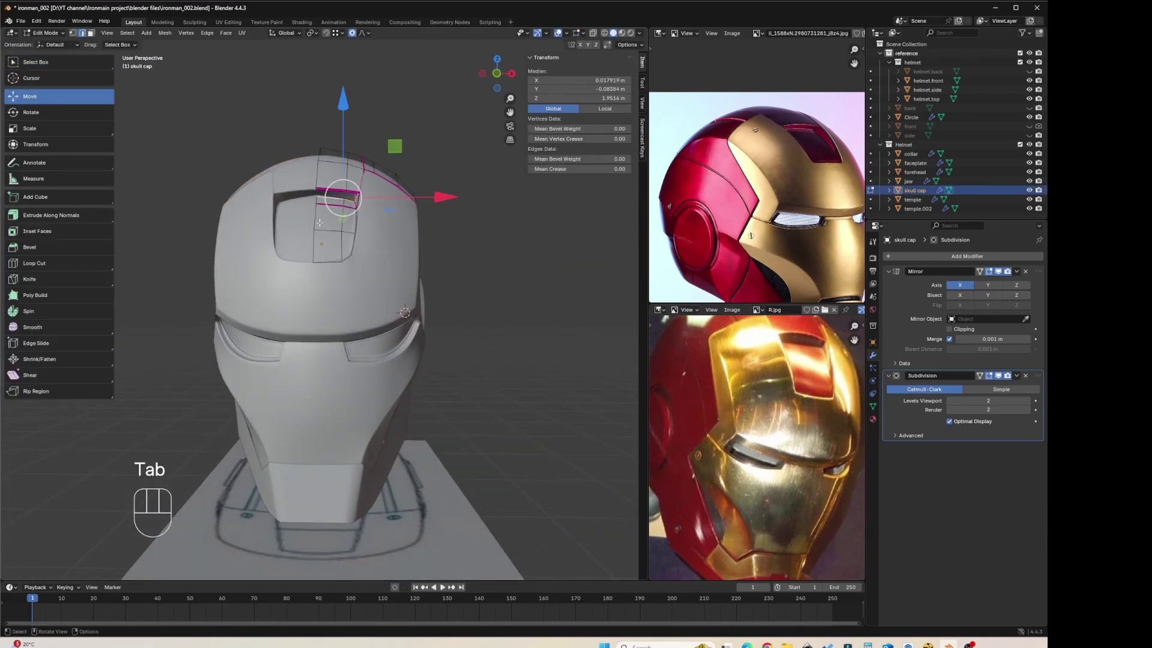
scroll(347, 173, "up", 3)
middle_click_drag(350, 228, 344, 222)
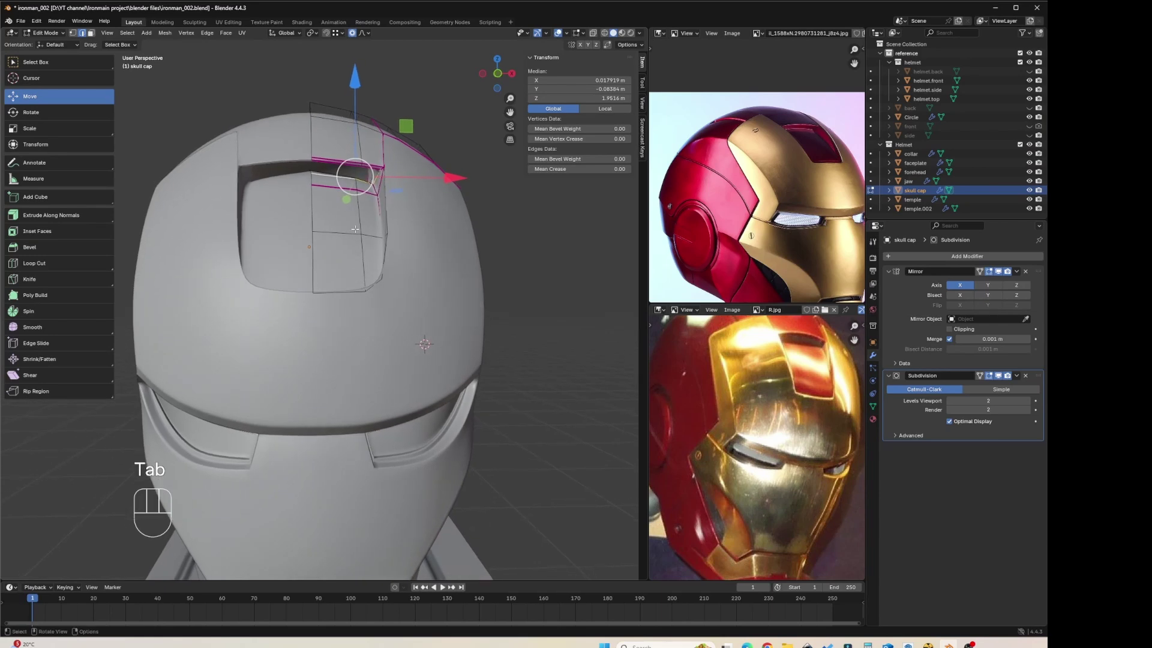
Step: Raise the vertices at the vent floor's inner end about 0.0014 m along Z with proportional editing
scroll(336, 192, "up", 1)
middle_click_drag(333, 174, 313, 219, "shift")
key("KP_1")
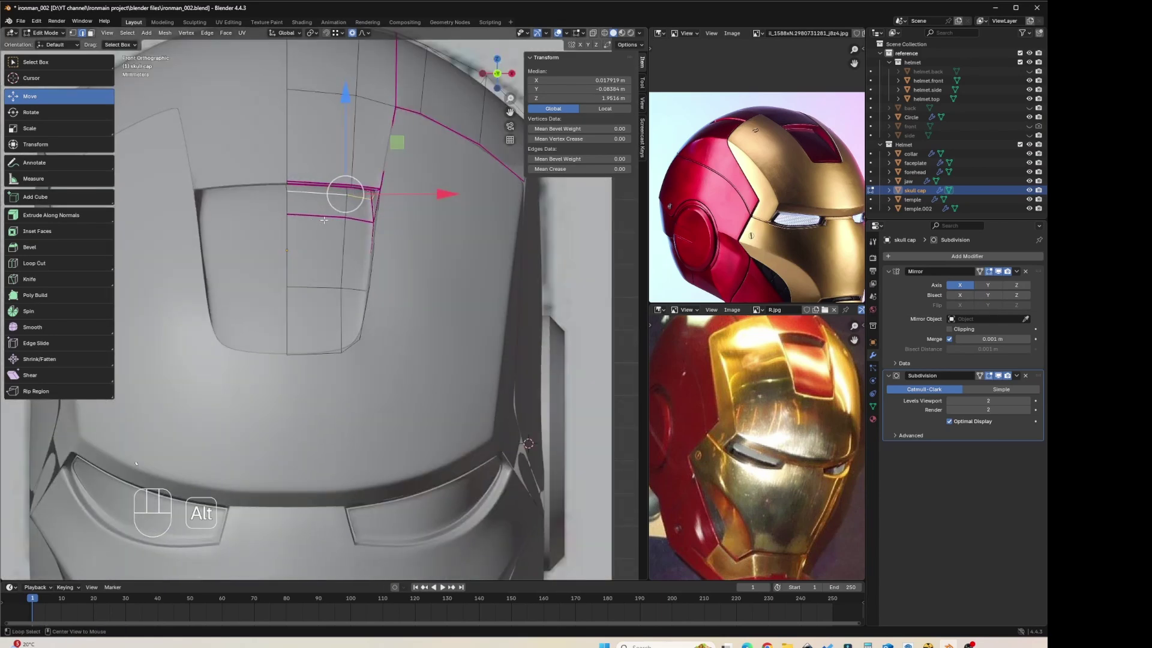
key("alt+z")
scroll(336, 207, "up", 2)
middle_click_drag(358, 181, 358, 303, "shift")
key("1")
key("KP_1")
key("alt+z")
scroll(360, 264, "up", 3)
key("alt+z")
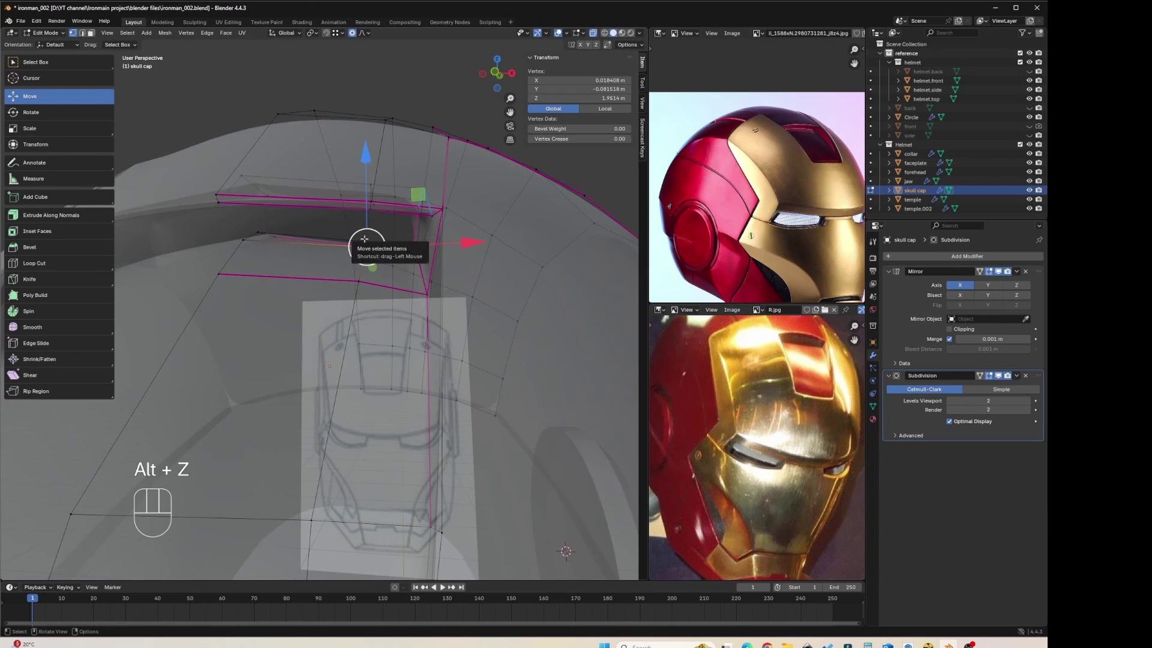
left_click(340, 233)
key("alt+z")
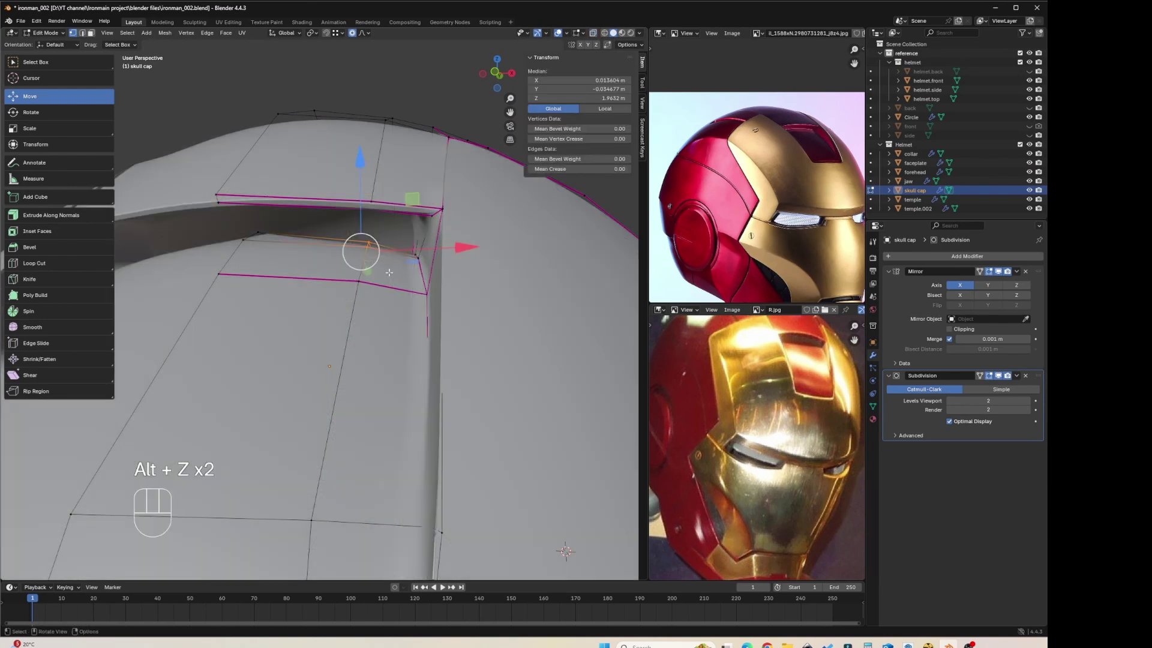
key("g")
key("z")
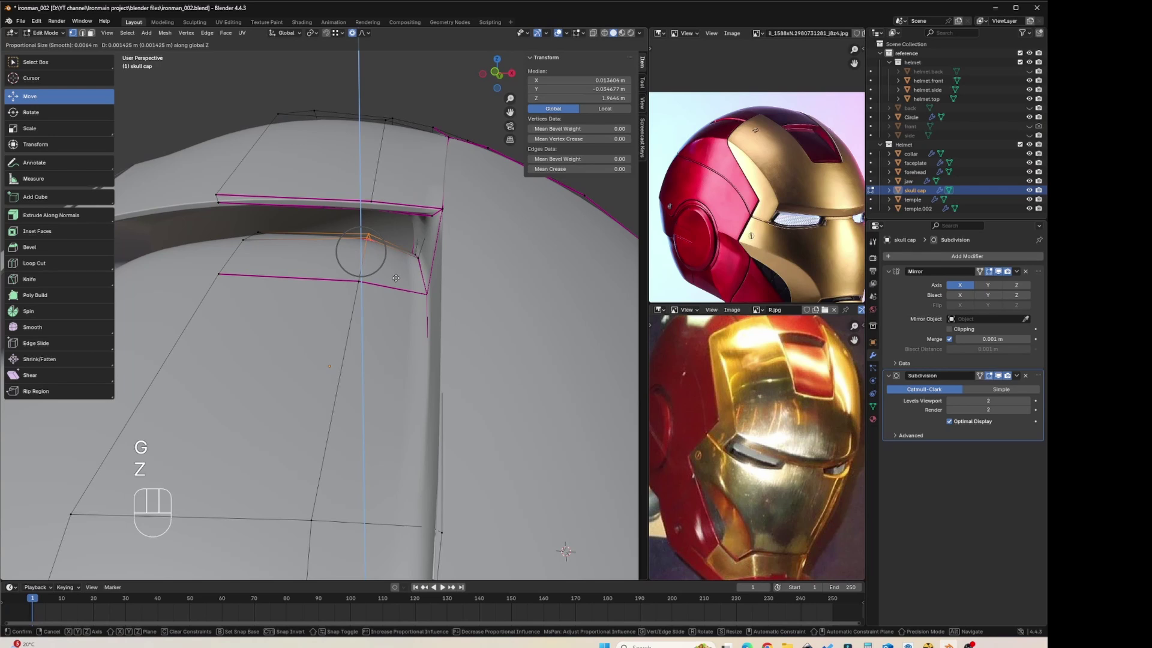
left_click(396, 278)
Step: Raise the middle vertex of the creased row on the vent floor about 0.0005 m along Z with proportional editing
left_click(358, 281)
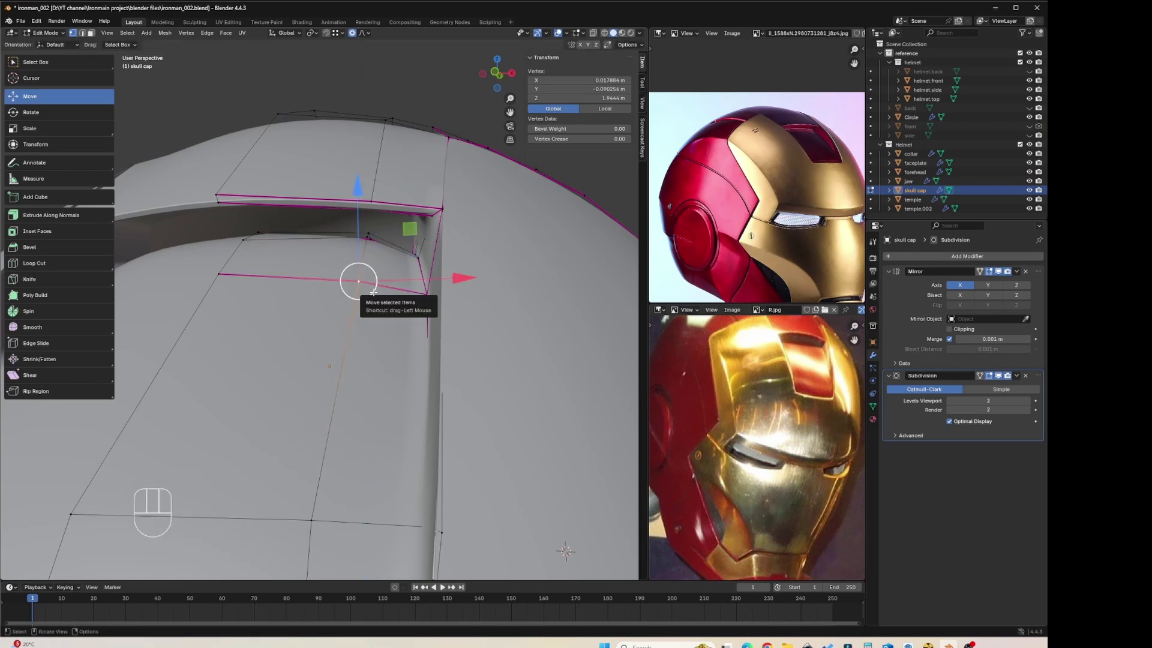
key("g")
key("z")
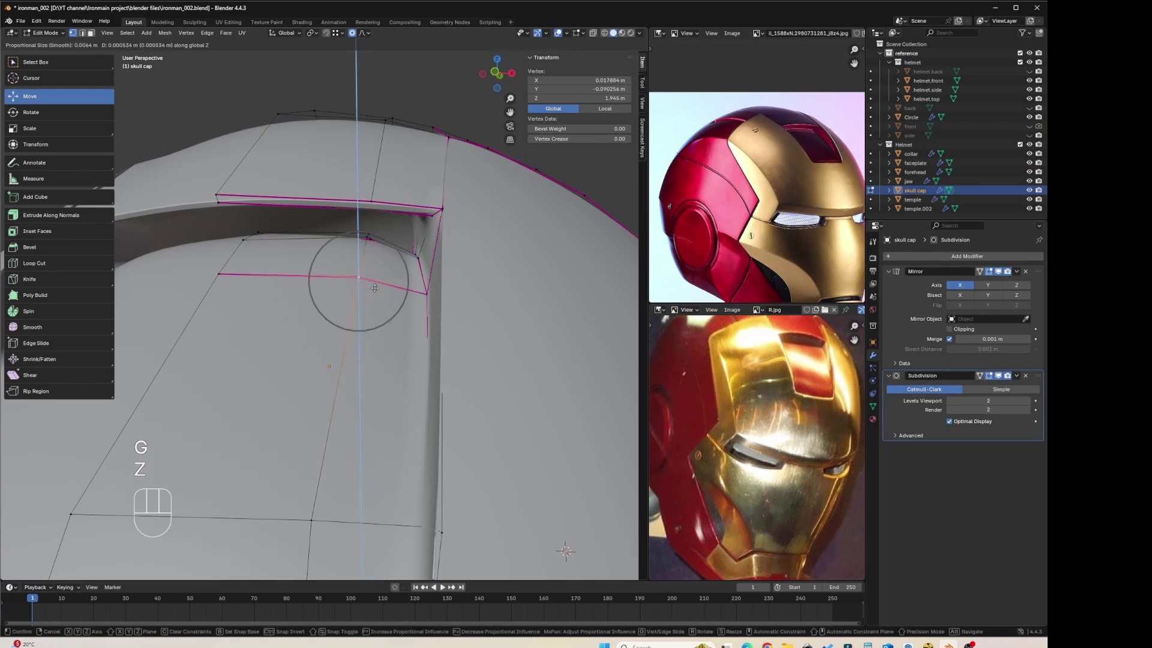
left_click(375, 289)
key("Tab")
scroll(377, 298, "down", 5)
middle_click_drag(377, 301, 510, 347)
scroll(391, 290, "down", 3)
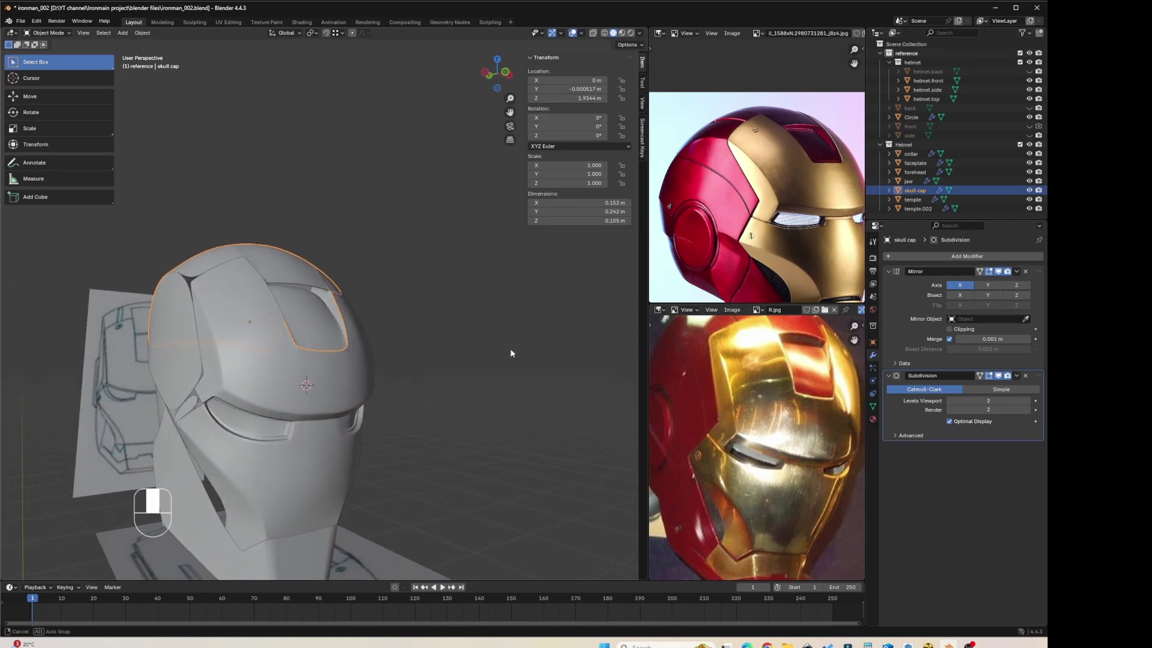
Step: Lower the creased edge row just beneath the vent opening's upper rim about 0.00078 m along Z with proportional editing off
scroll(298, 258, "up", 8)
key("Tab")
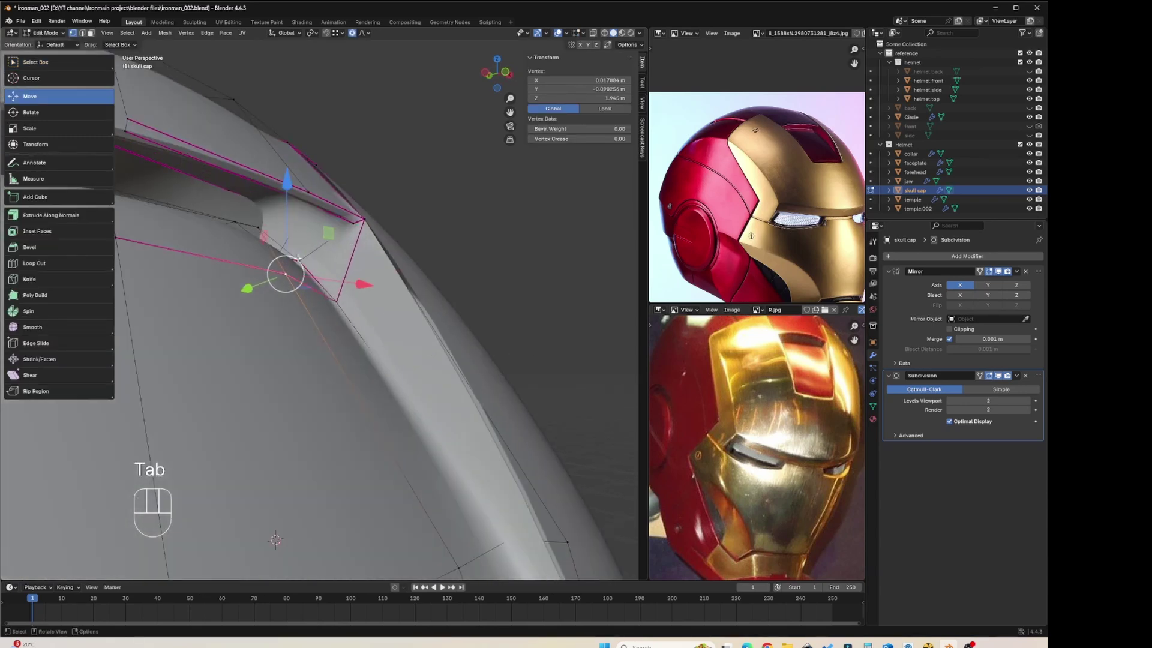
left_click(348, 225)
key("alt+z")
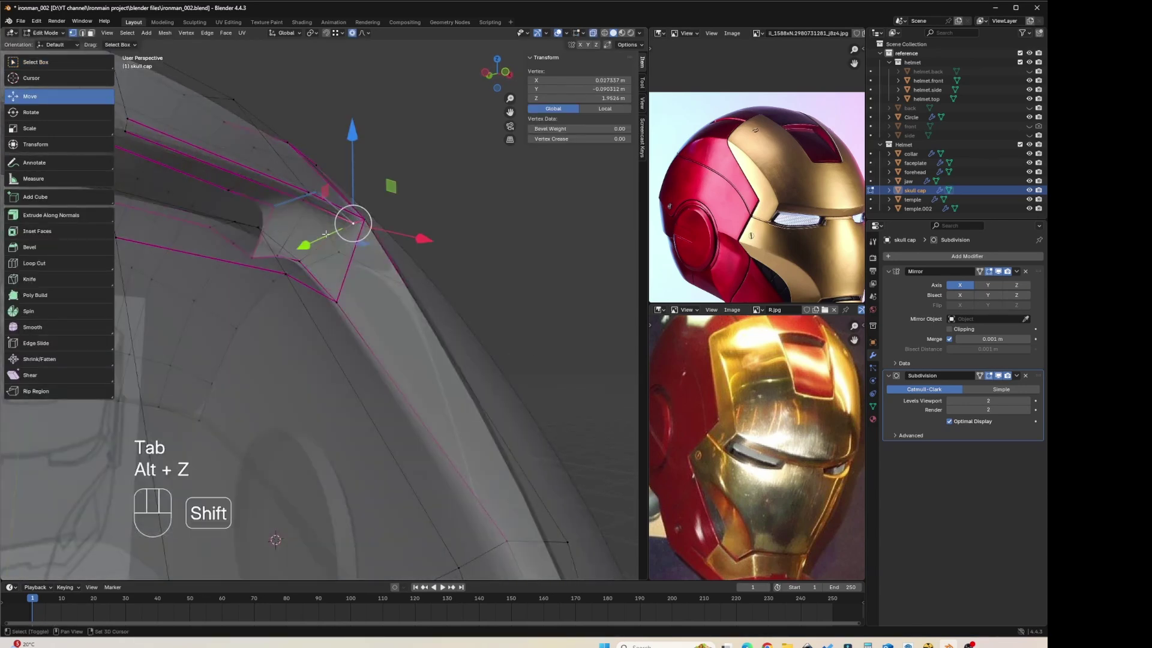
middle_click_drag(284, 230, 396, 261)
left_click(395, 261, "shift")
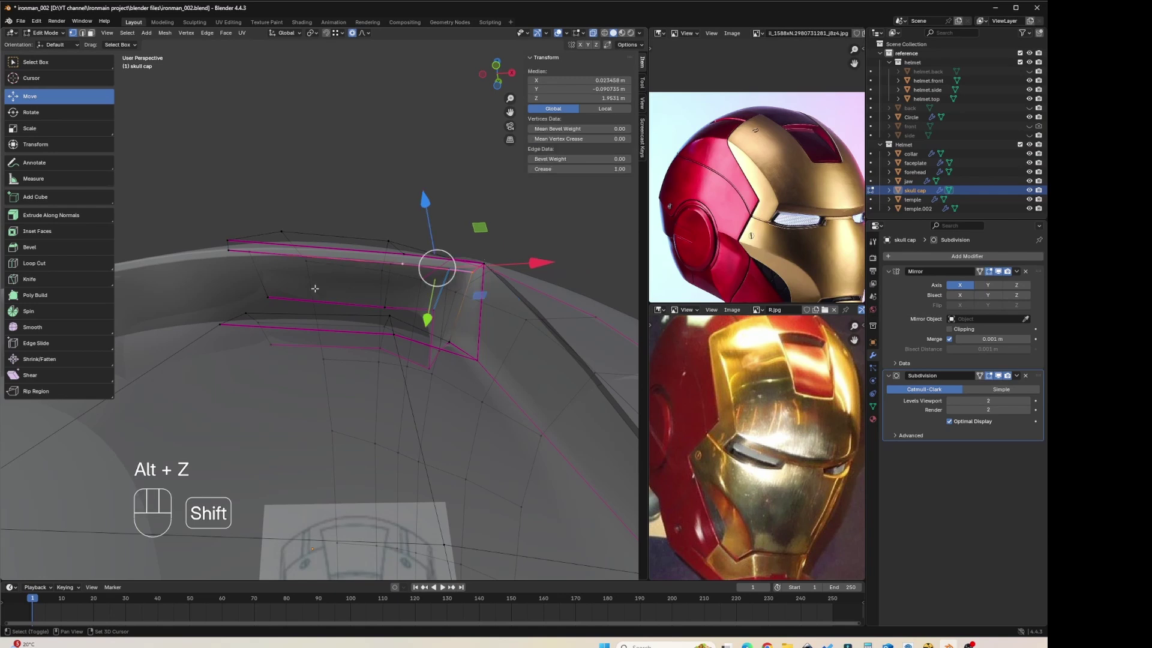
left_click(230, 257, "alt")
key("alt+z")
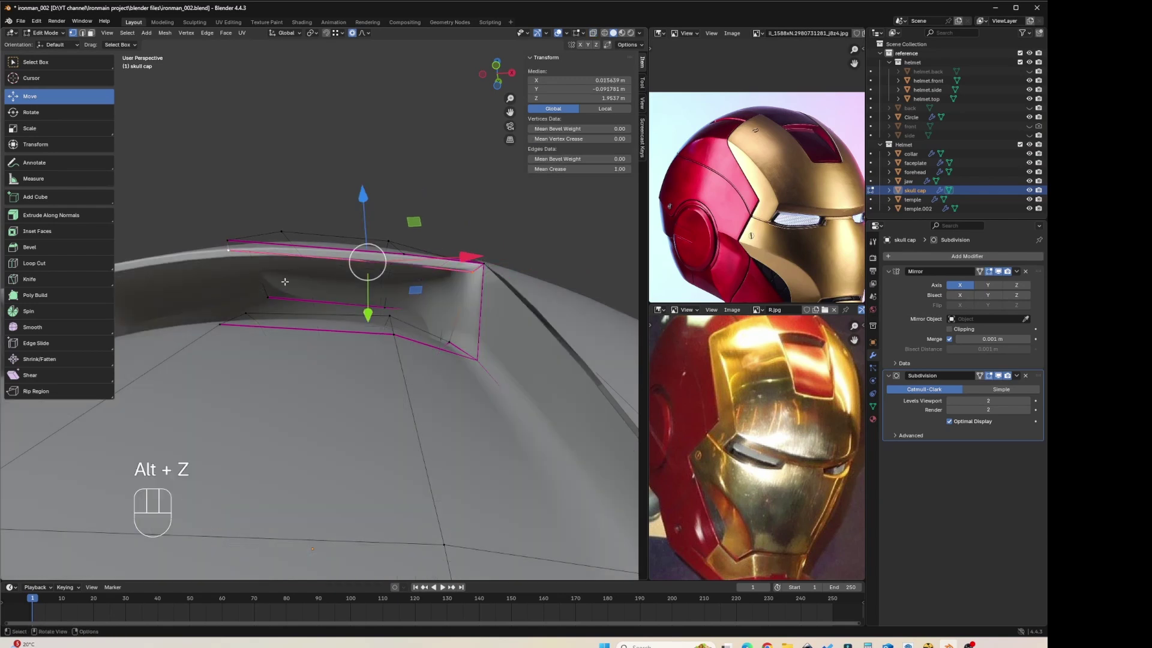
key("grave")
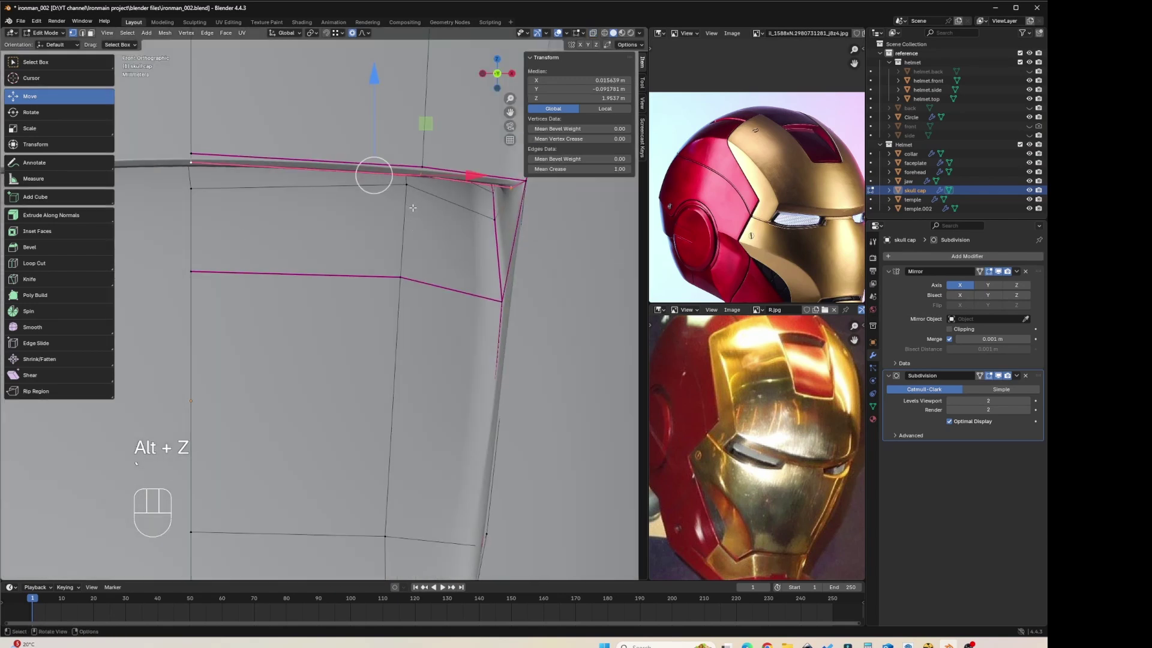
key("g")
key("Escape")
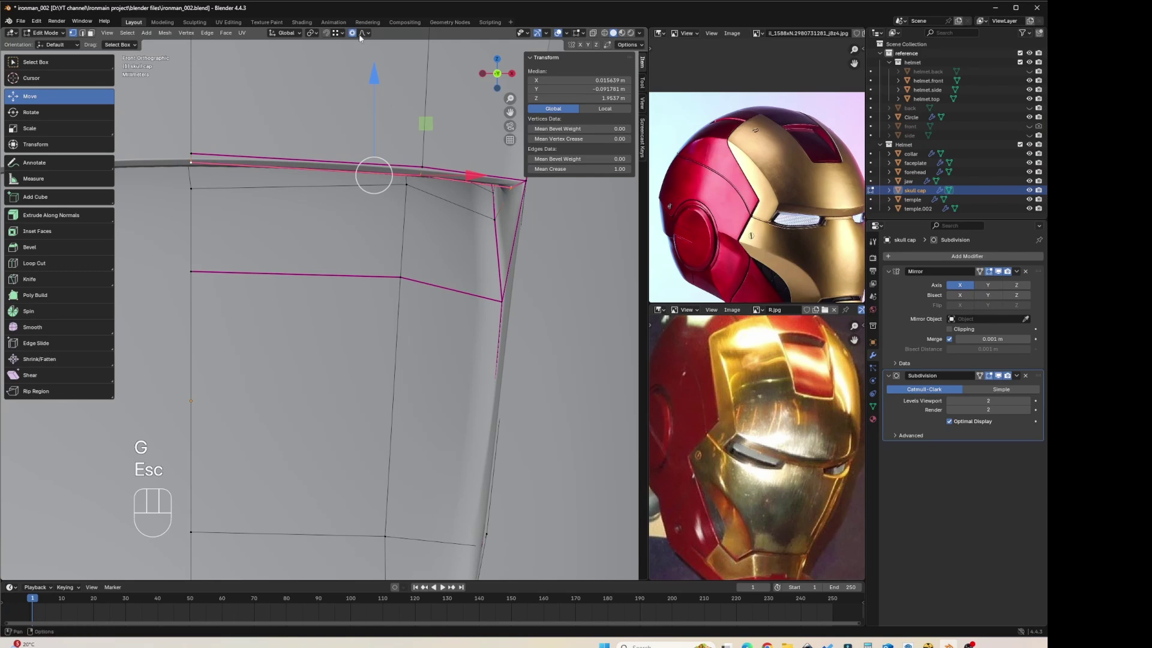
key("g")
key("z")
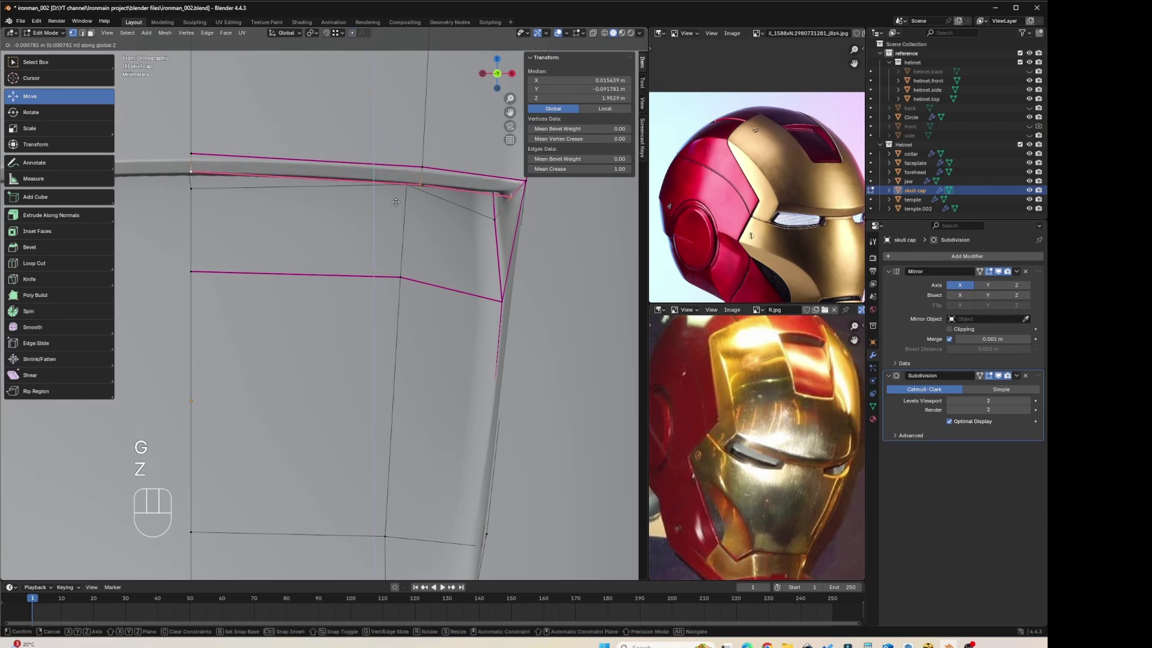
left_click(396, 202)
Step: In top view, shift the two intermediate vertices of the vent's upper rim about 0.00028 m in X and -0.00089 m in Y
middle_click_drag(396, 202, 310, 316)
key("grave")
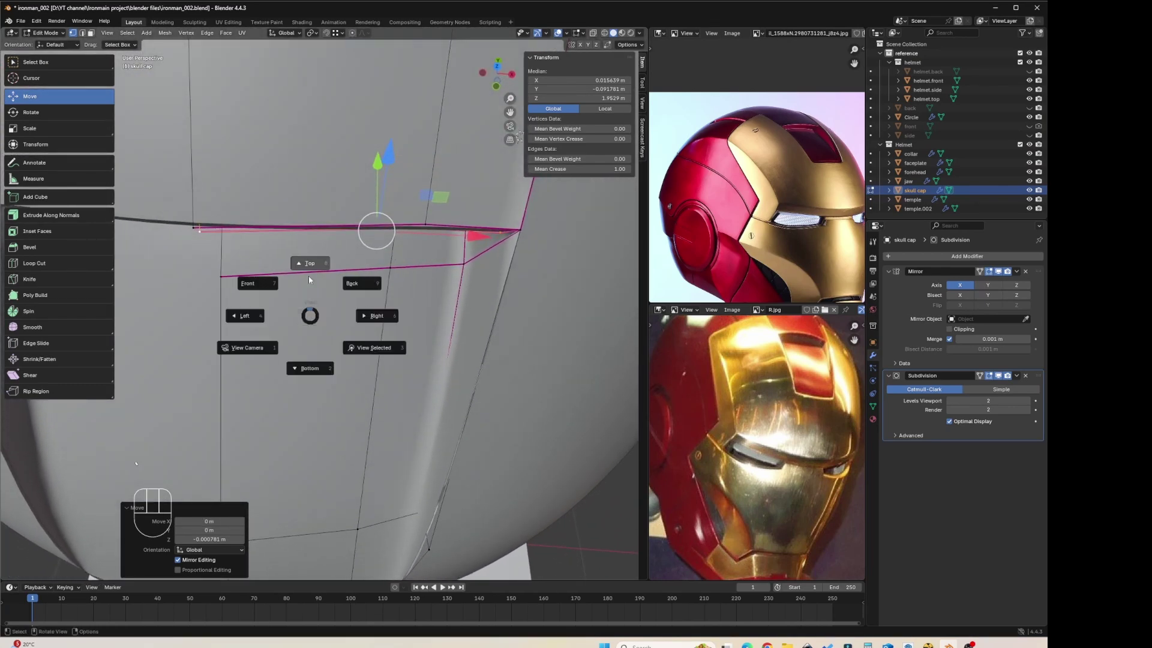
left_click(308, 267)
key("alt+z")
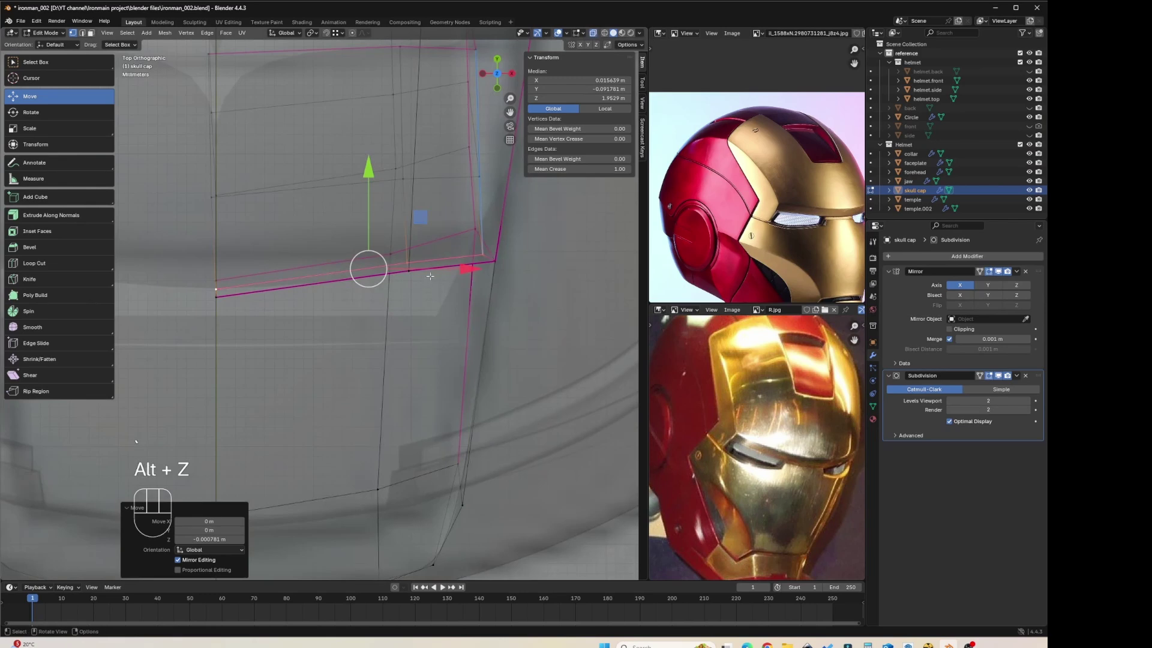
left_click(426, 297)
left_click_drag(399, 260, 398, 259)
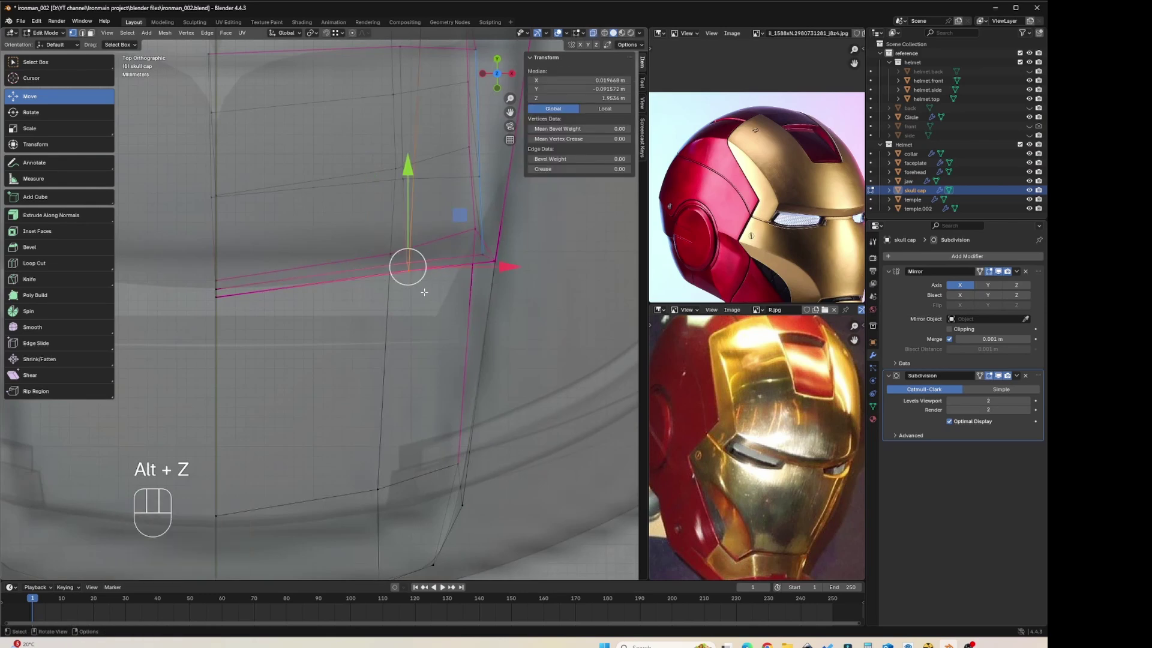
key("g")
left_click(427, 301)
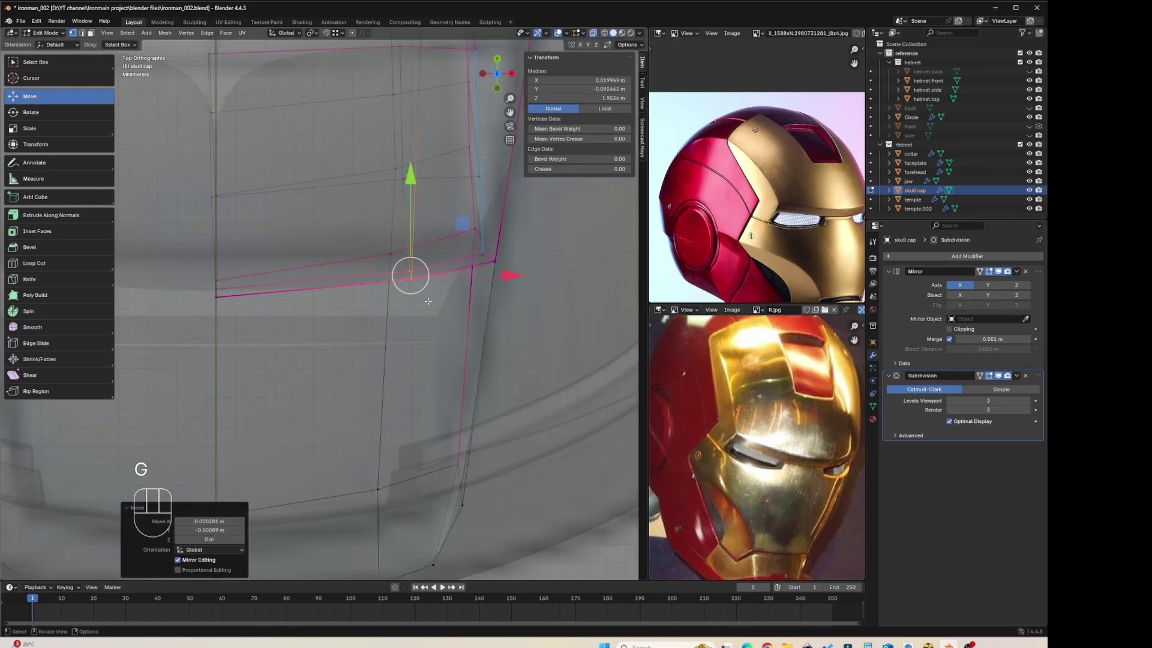
Step: Deselect the skull cap and examine the reshaped vent within the whole helmet from the front and side
key("alt+z")
key("Tab")
scroll(430, 330, "down", 5)
middle_click_drag(430, 330, 410, 312, "shift")
scroll(429, 303, "down", 1)
left_click(542, 341)
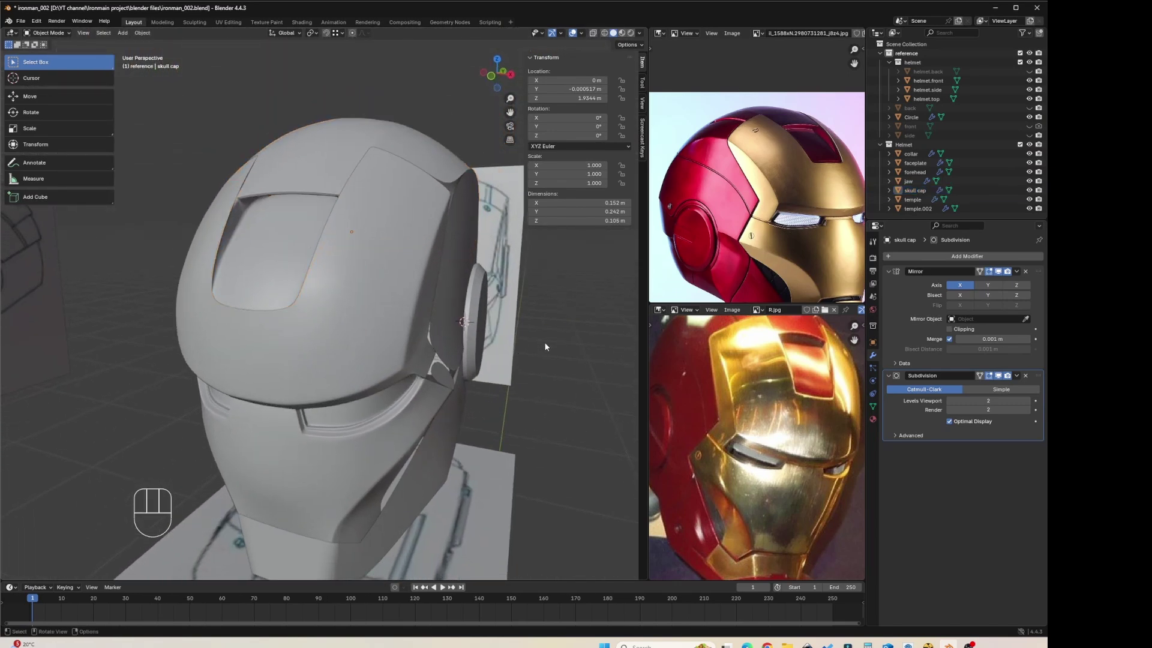
middle_click_drag(542, 342, 387, 337)
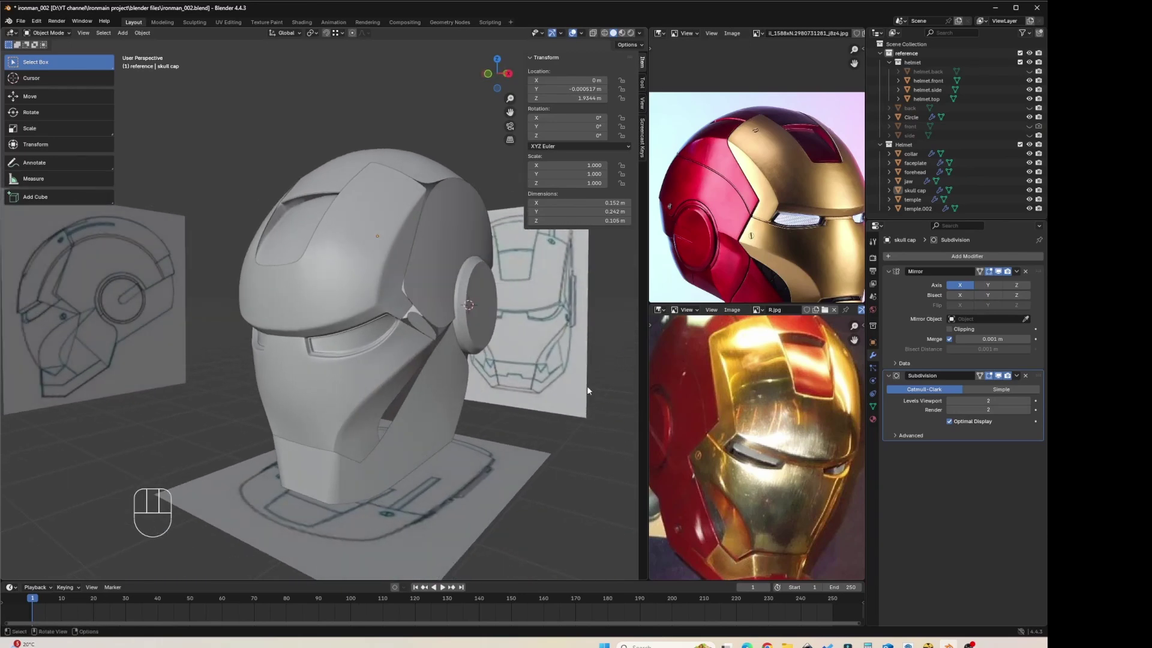
middle_click_drag(366, 183, 384, 214)
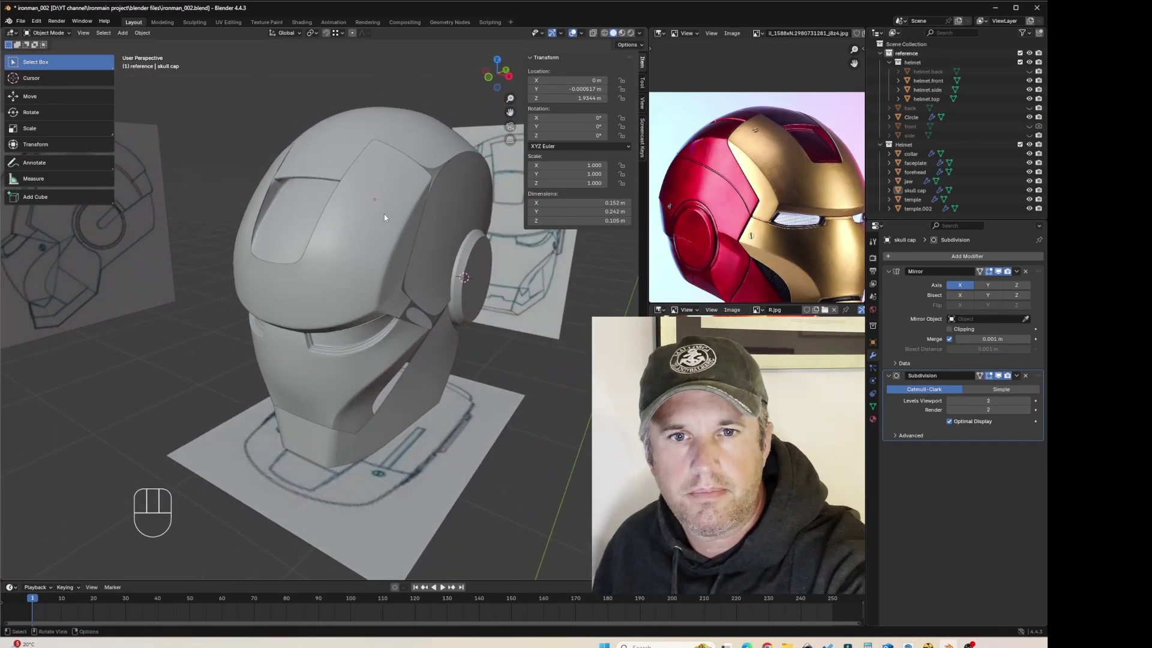